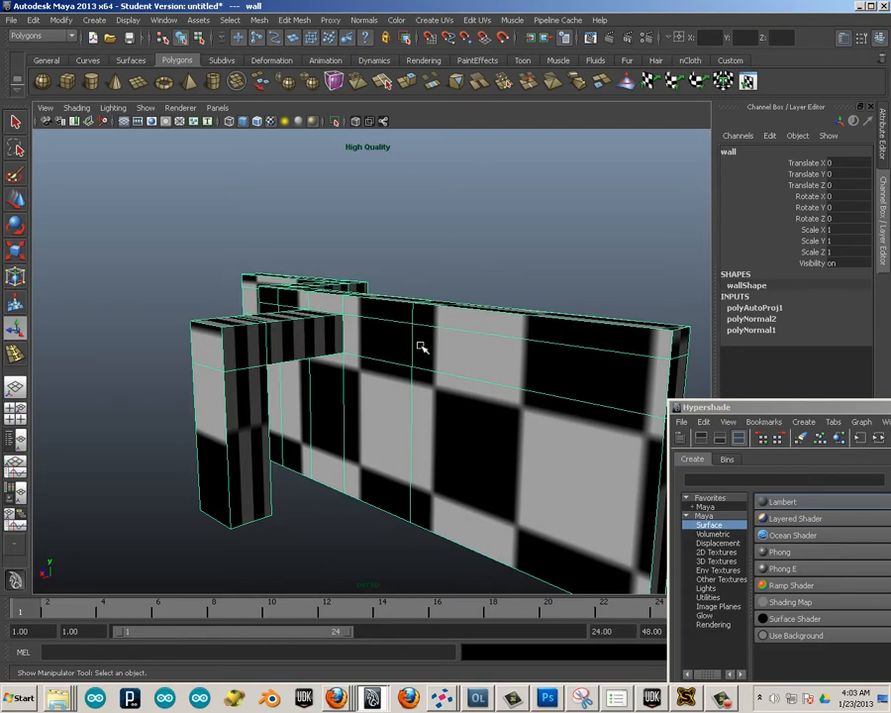
Apply automatic UV mapping to the wall mesh.
{"action": "left_click_drag", "start_coordinate": [421, 346], "coordinate": [413, 317], "text": "alt"}
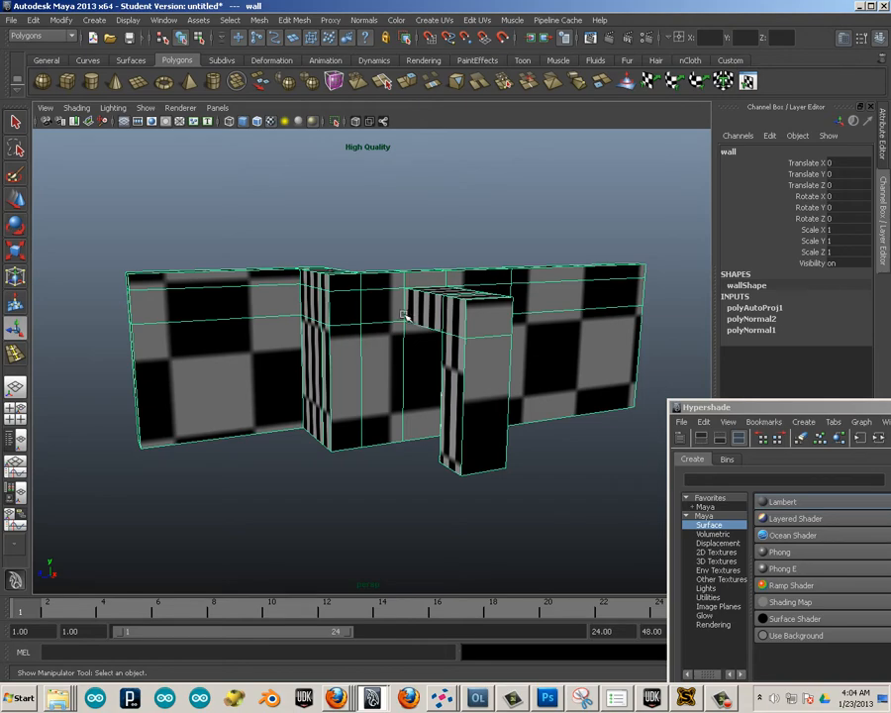
{"action": "left_click_drag", "start_coordinate": [404, 255], "coordinate": [300, 307], "text": "alt"}
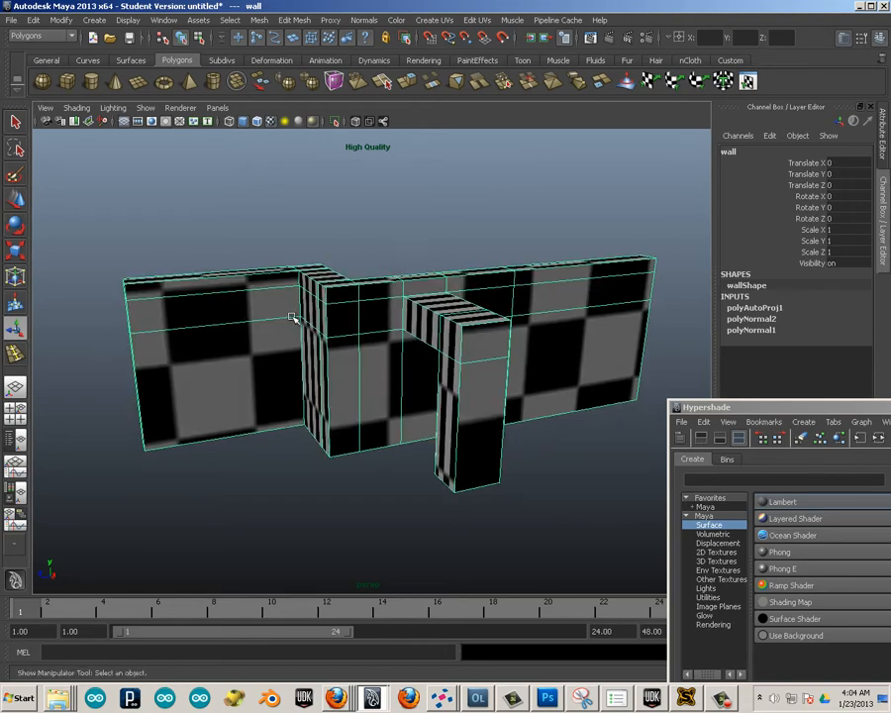
{"action": "left_click", "coordinate": [434, 20]}
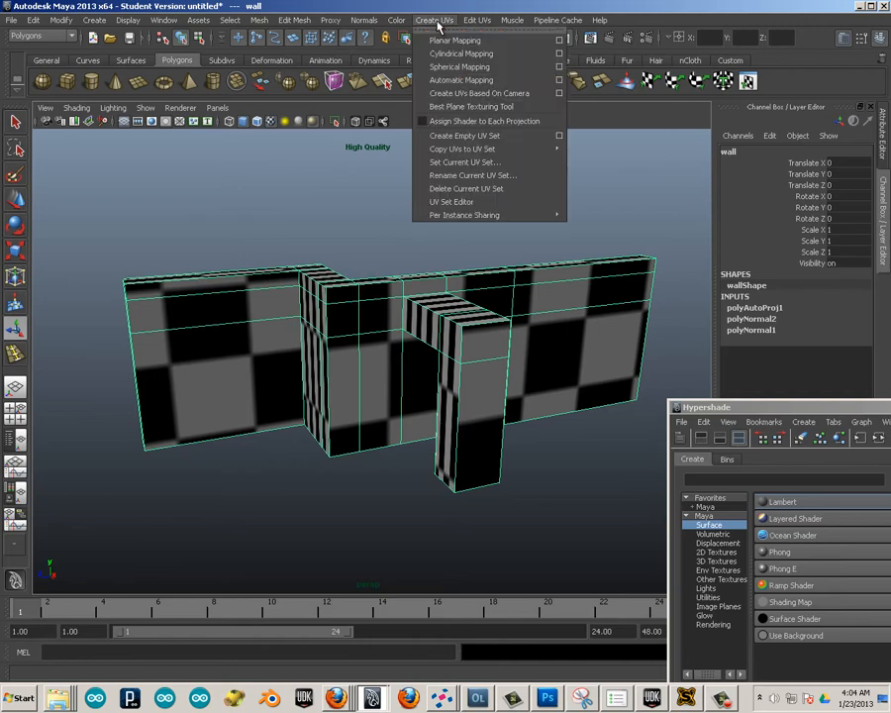
{"action": "left_click", "coordinate": [451, 80]}
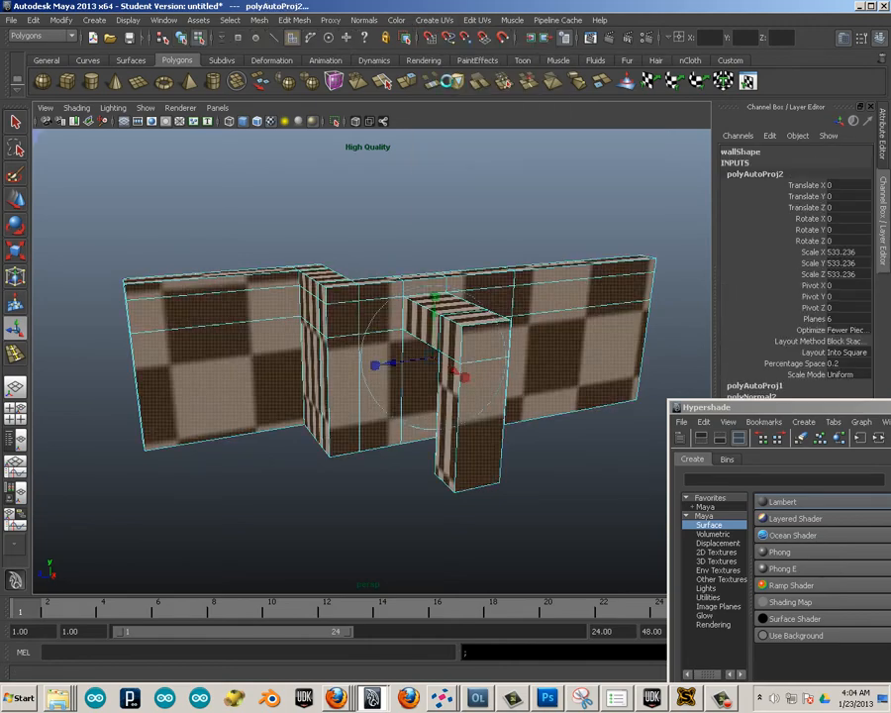
{"action": "left_click", "coordinate": [443, 244]}
Examine the checker texture on all sides of the wall for stretching after the automatic mapping.
{"action": "left_click_drag", "start_coordinate": [307, 233], "coordinate": [498, 287], "text": "alt"}
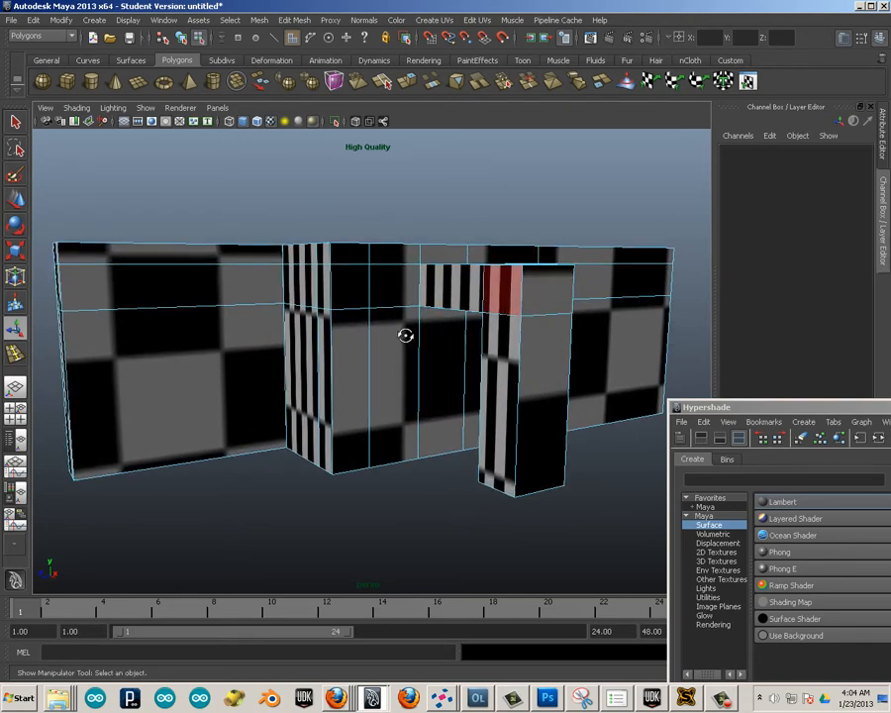
{"action": "left_click_drag", "start_coordinate": [405, 334], "coordinate": [451, 334], "text": "alt"}
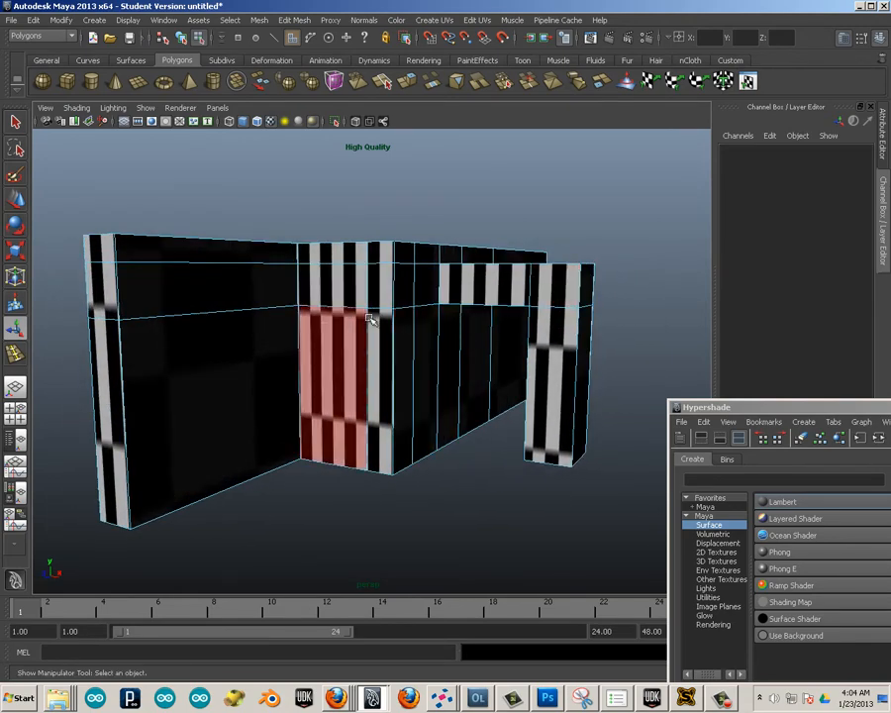
{"action": "left_click_drag", "start_coordinate": [368, 318], "coordinate": [263, 345], "text": "alt"}
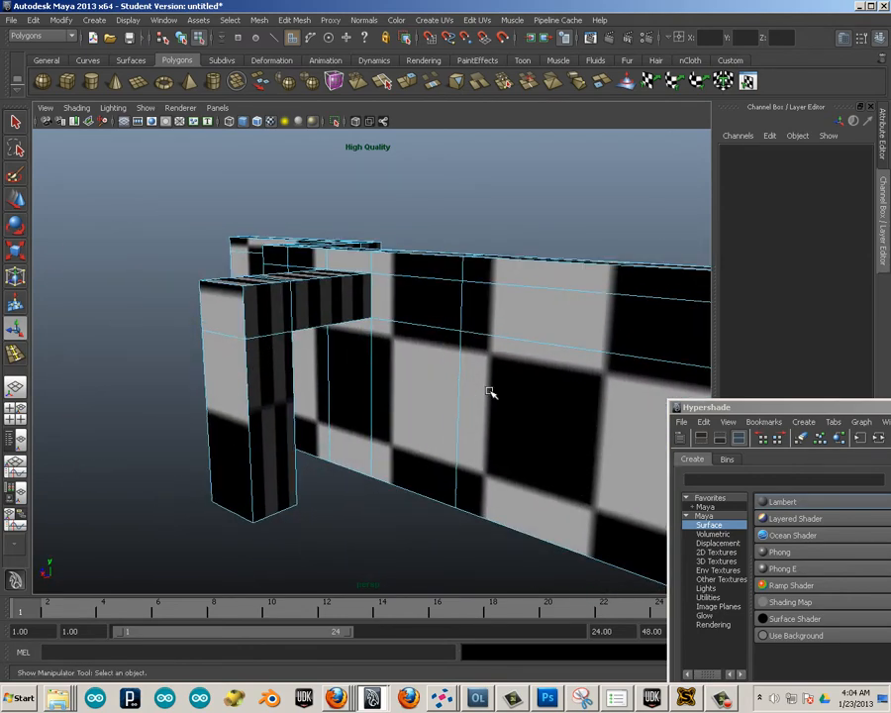
{"action": "left_click_drag", "start_coordinate": [489, 392], "coordinate": [435, 376], "text": "alt"}
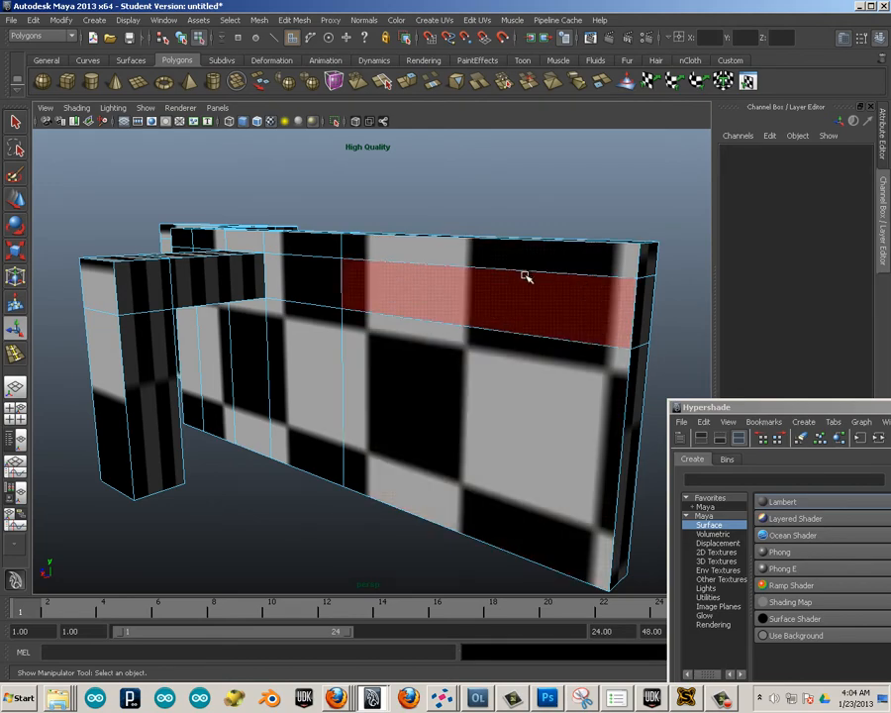
{"action": "left_click_drag", "start_coordinate": [225, 371], "coordinate": [235, 333], "text": "alt"}
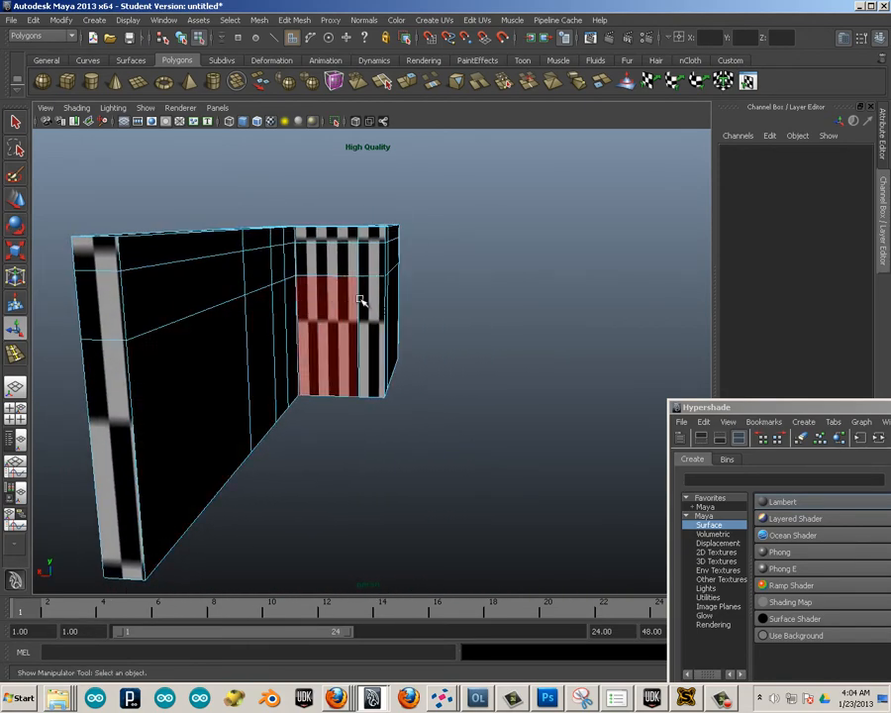
{"action": "left_click_drag", "start_coordinate": [462, 327], "coordinate": [327, 341], "text": "alt"}
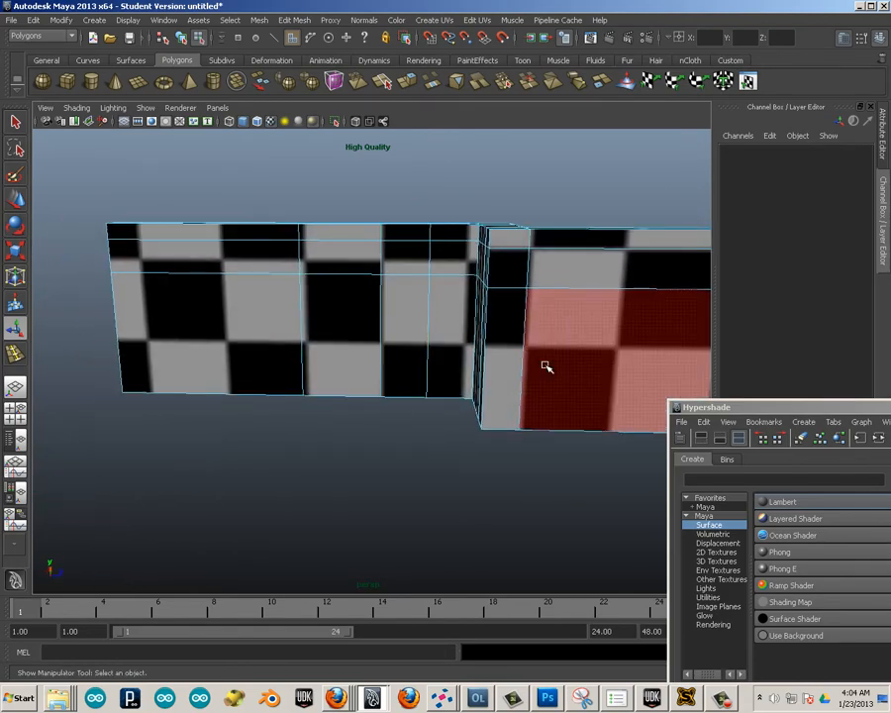
{"action": "left_click_drag", "start_coordinate": [543, 362], "coordinate": [377, 374], "text": "alt"}
{"action": "scroll", "coordinate": [493, 360], "scroll_direction": "down", "scroll_amount": 8}
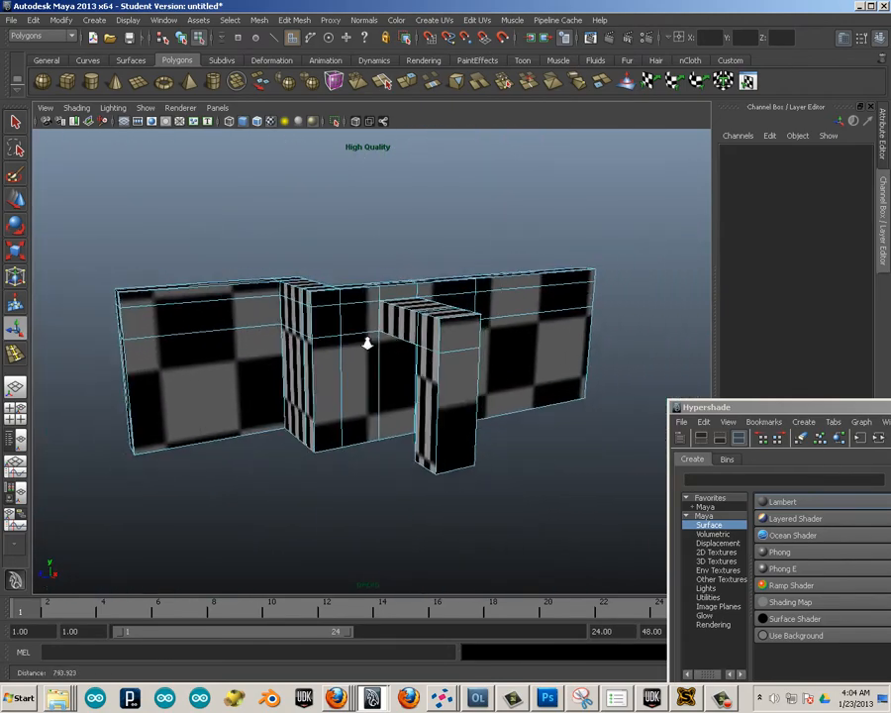
Export only the wall object as an OBJ file named worst on the Desktop, replacing the existing file.
{"action": "key", "text": "F8"}
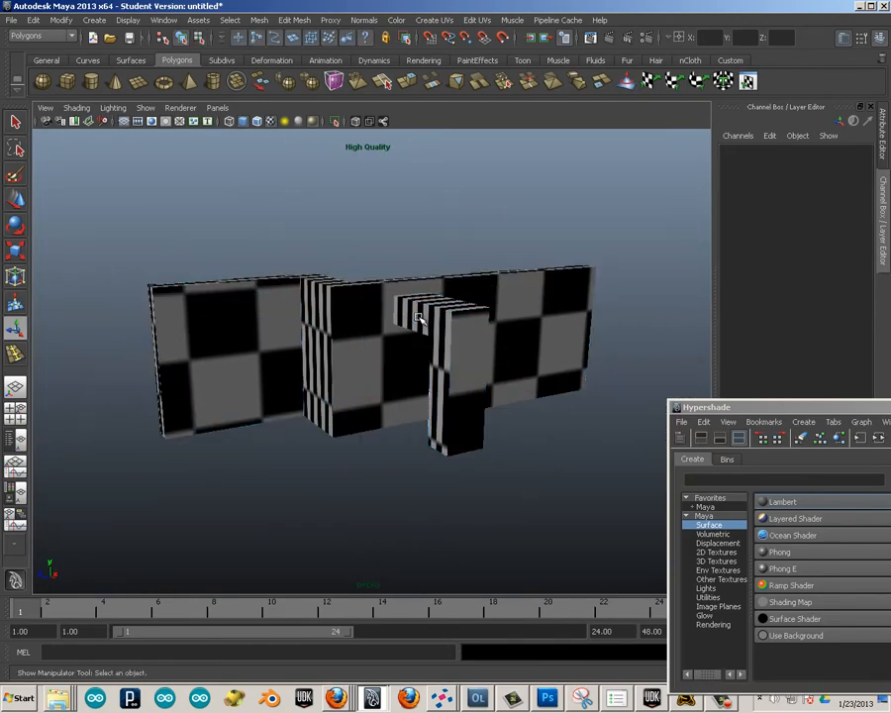
{"action": "left_click", "coordinate": [430, 358]}
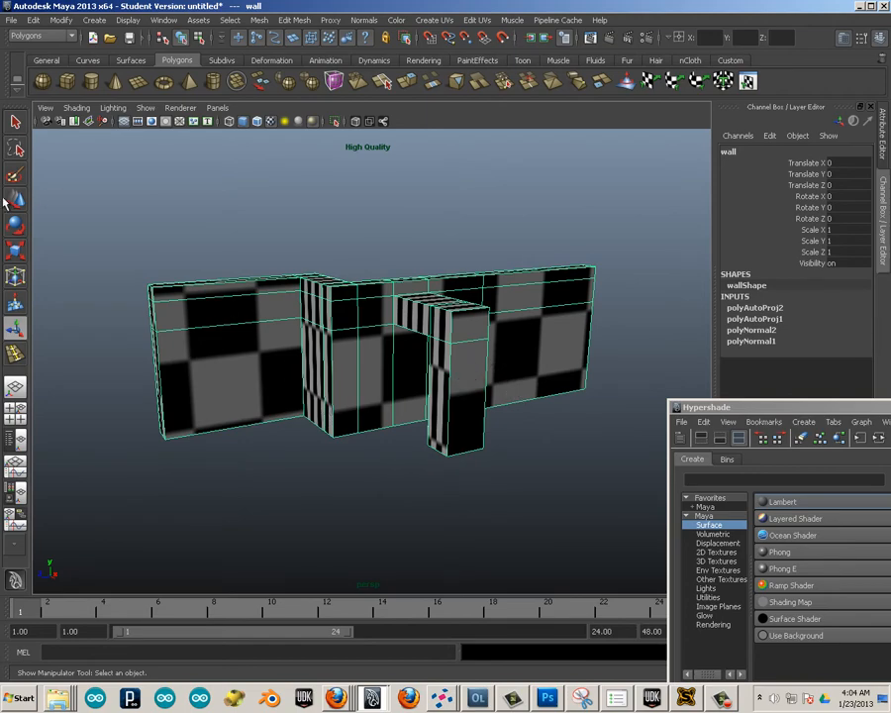
{"action": "left_click", "coordinate": [12, 21]}
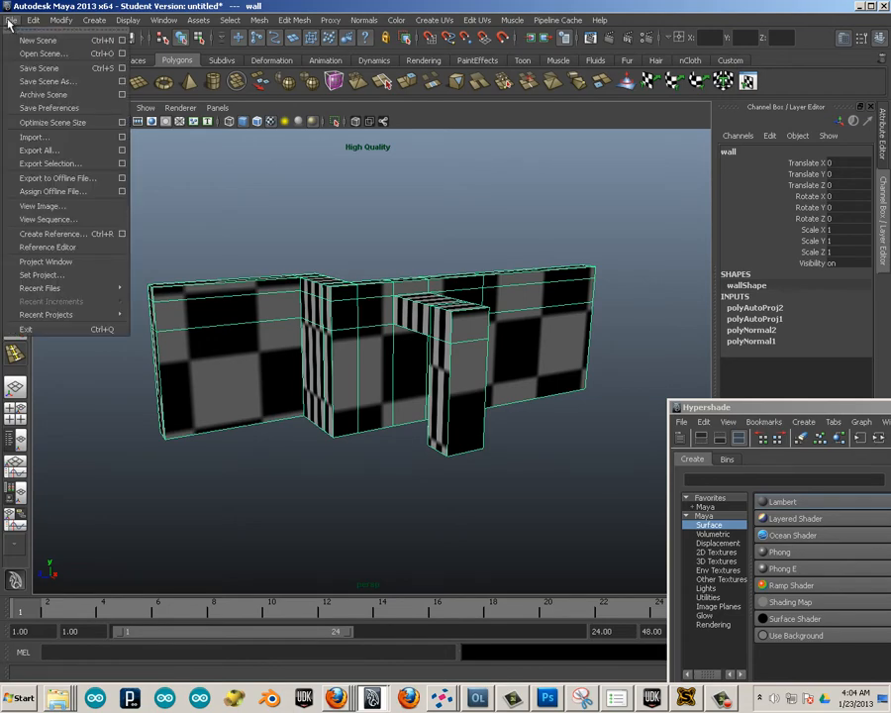
{"action": "left_click", "coordinate": [62, 165]}
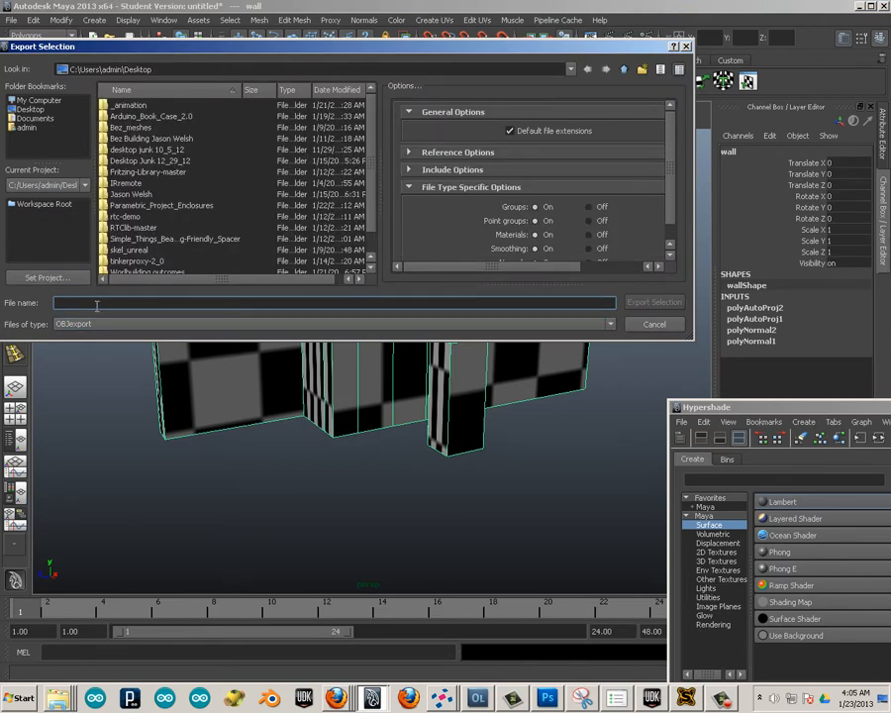
{"action": "type", "text": "wor"}
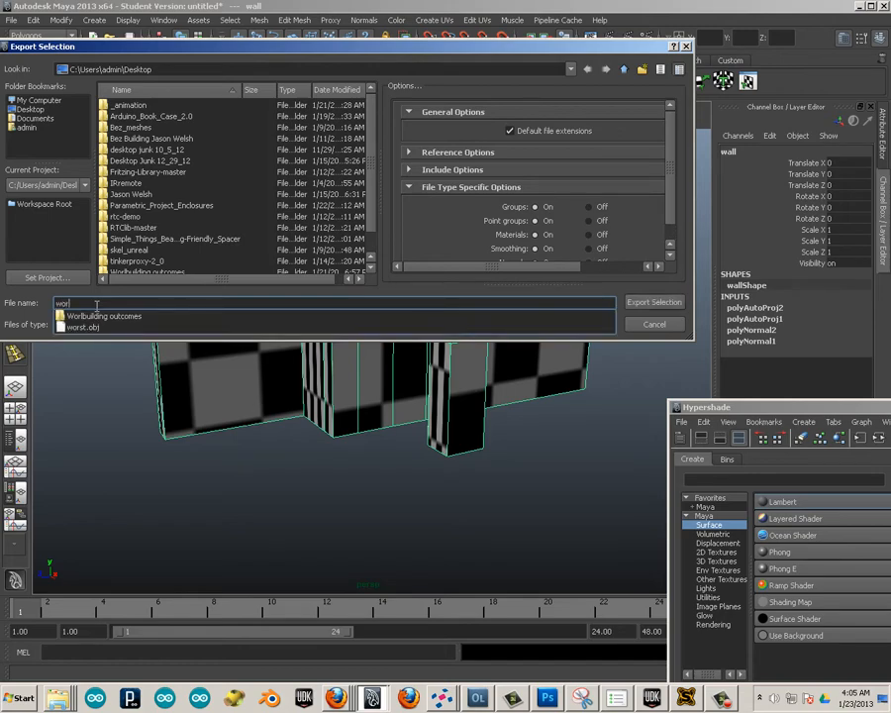
{"action": "type", "text": "st"}
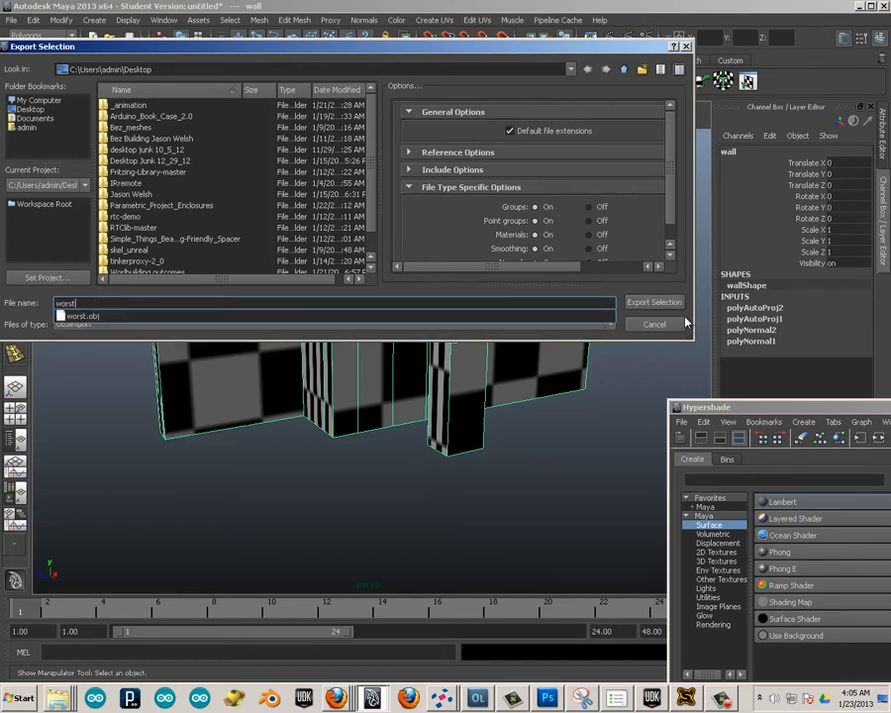
{"action": "key", "text": "Return"}
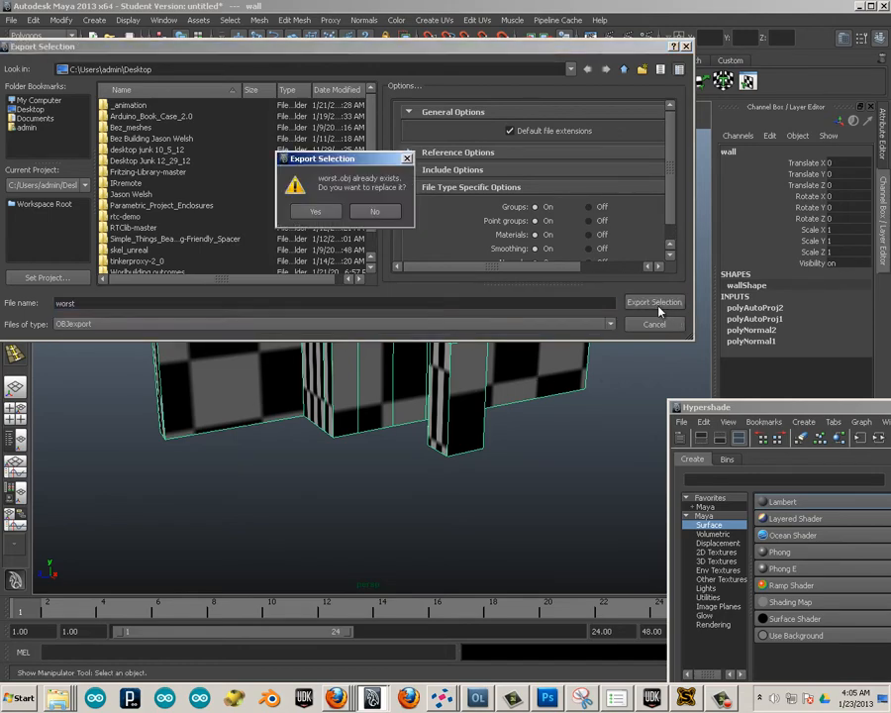
{"action": "left_click", "coordinate": [315, 212]}
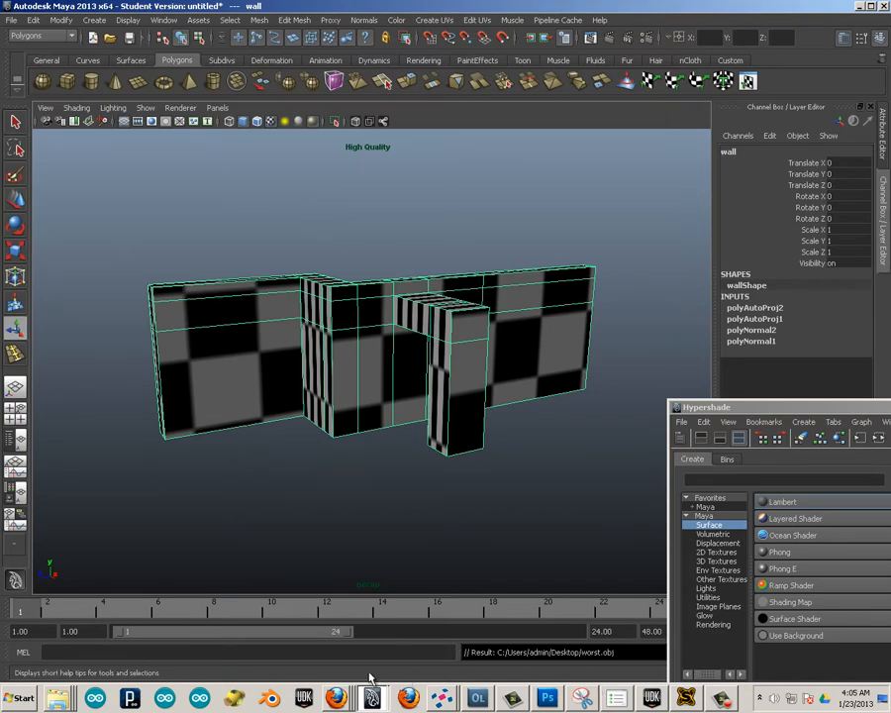
Open Blender and set its interaction preset to Maya.
{"action": "left_click", "coordinate": [269, 699]}
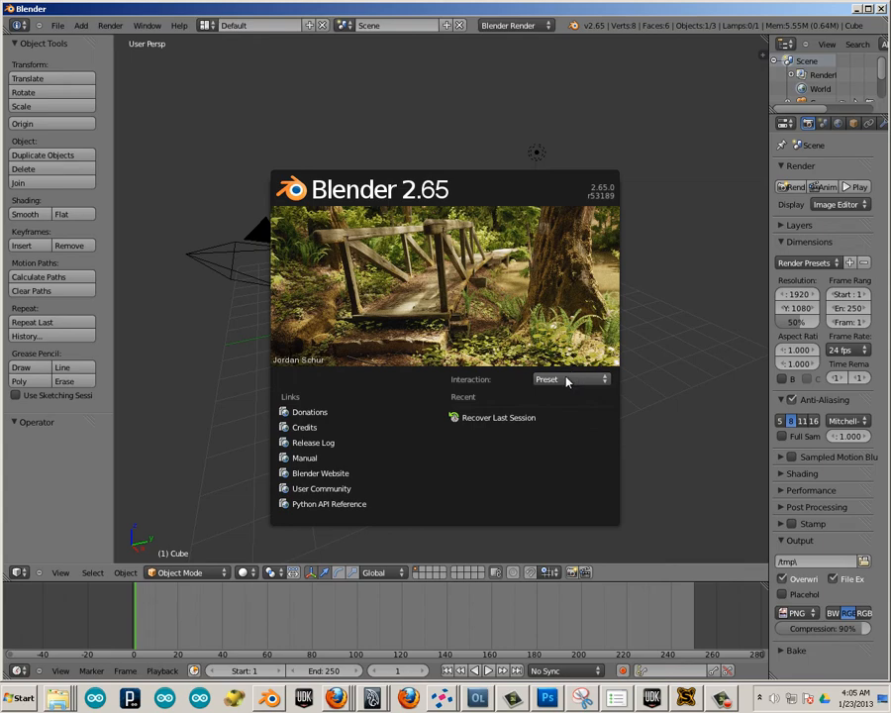
{"action": "left_click", "coordinate": [569, 382]}
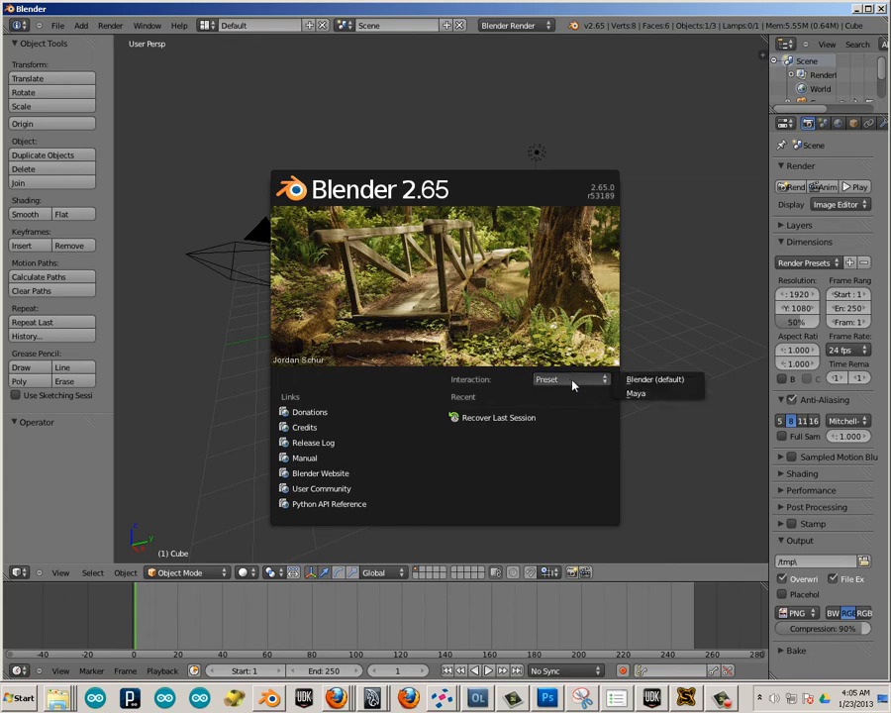
{"action": "left_click", "coordinate": [641, 395]}
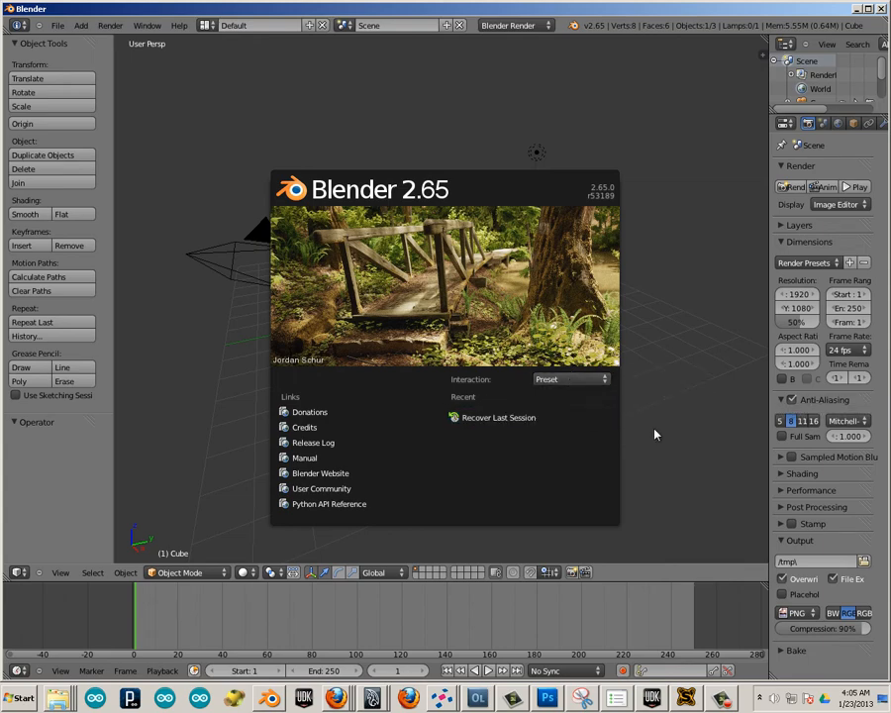
Delete the default cube from the Blender scene.
{"action": "key", "text": "Delete"}
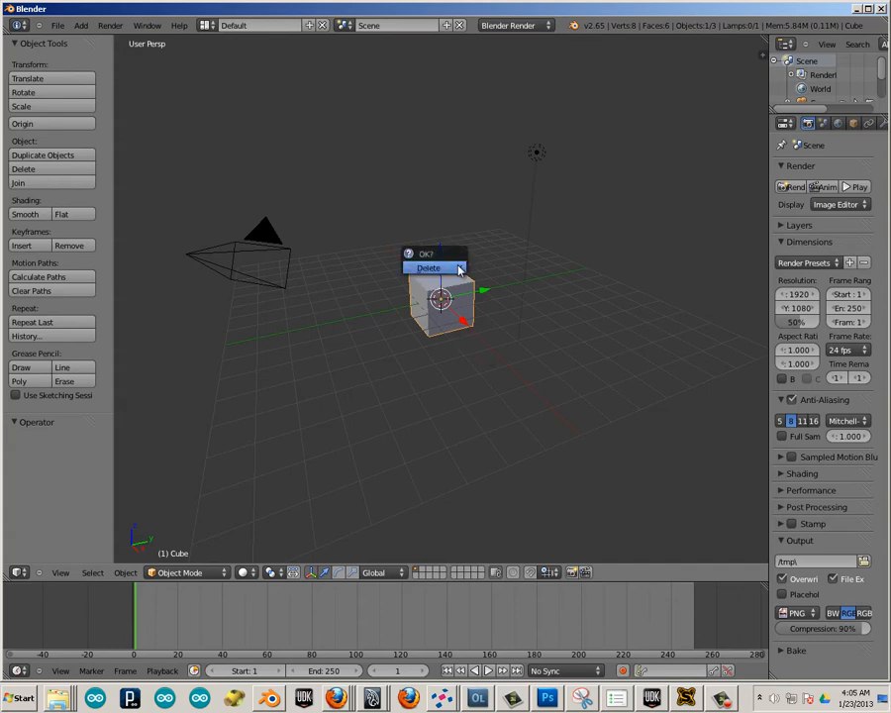
{"action": "left_click", "coordinate": [457, 268]}
{"action": "right_click_drag", "start_coordinate": [475, 341], "coordinate": [427, 320], "text": "alt"}
{"action": "scroll", "coordinate": [427, 325], "scroll_direction": "up", "scroll_amount": 3}
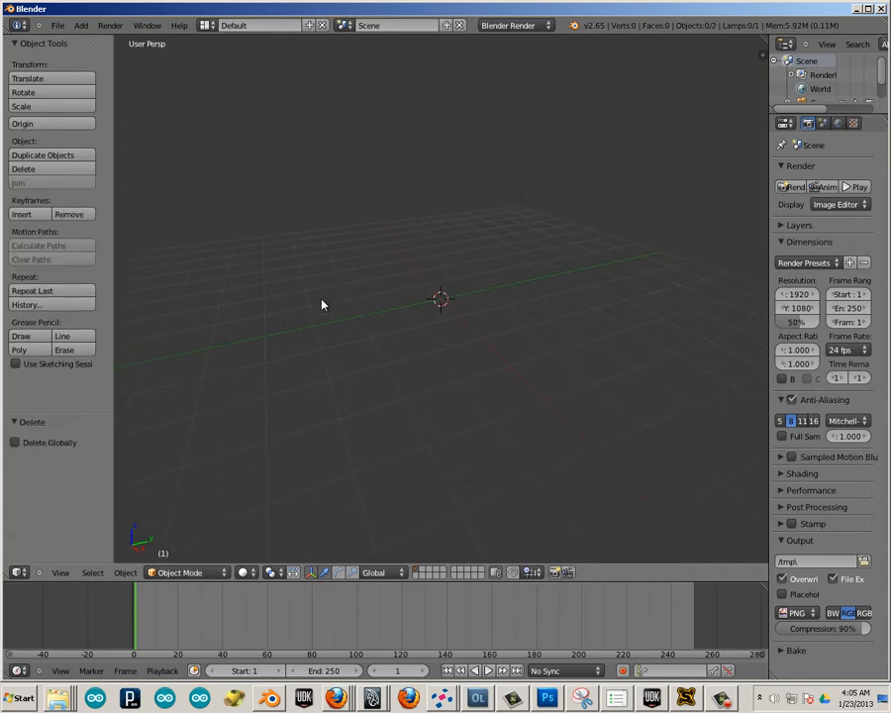
Import worst.obj from the Desktop as a Wavefront OBJ with the default import options.
{"action": "left_click", "coordinate": [57, 25]}
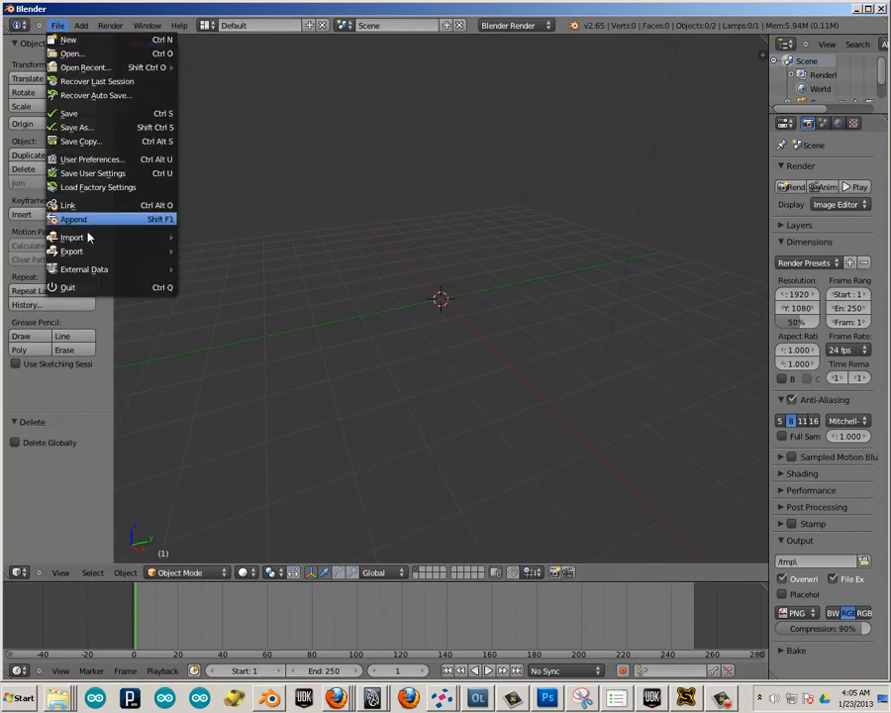
{"action": "mouse_move", "coordinate": [170, 238]}
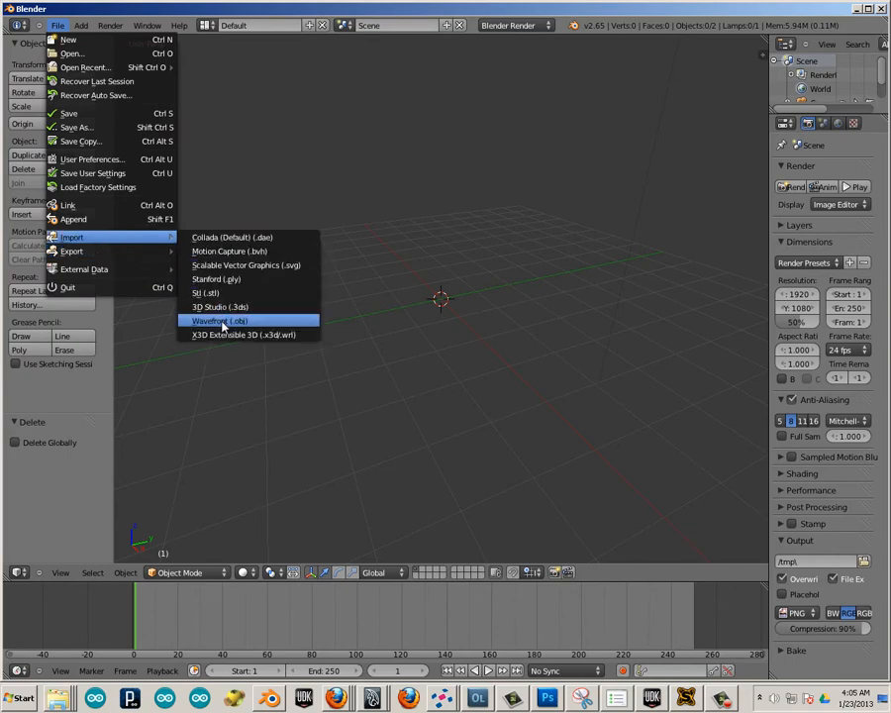
{"action": "left_click", "coordinate": [220, 321]}
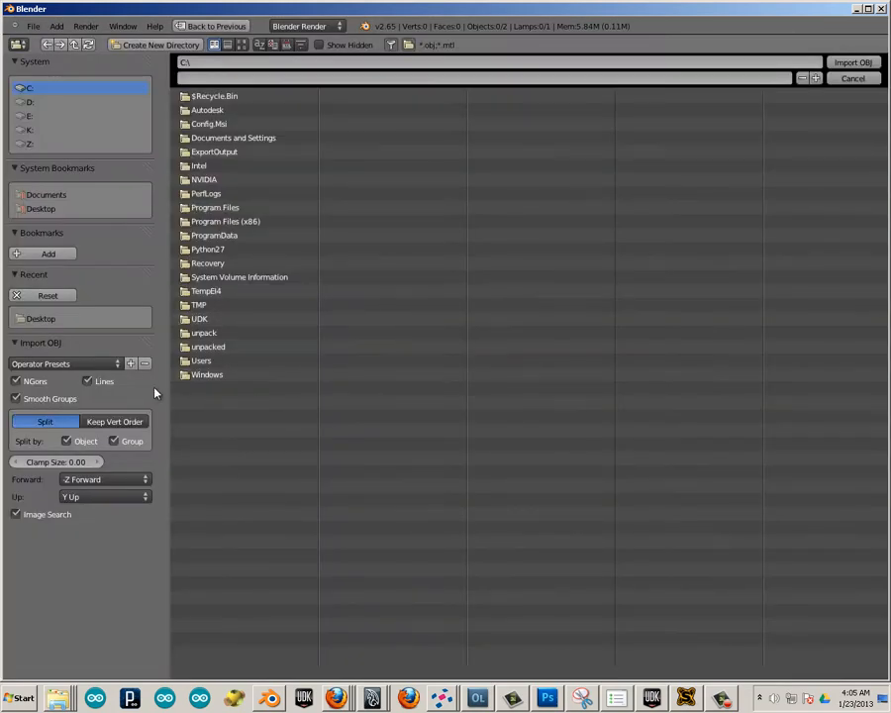
{"action": "left_click", "coordinate": [40, 207]}
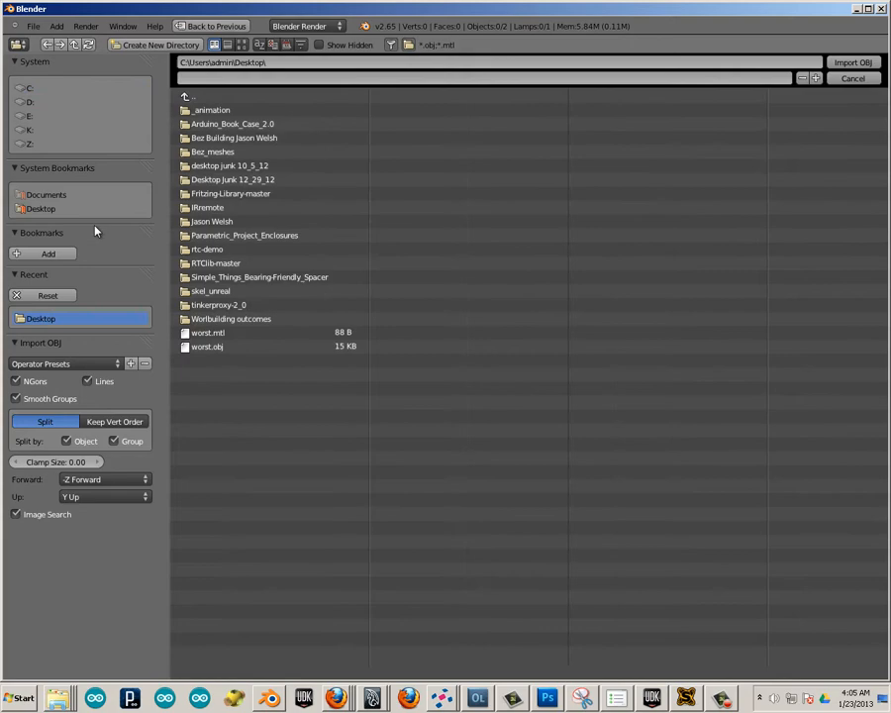
{"action": "double_click", "coordinate": [216, 347]}
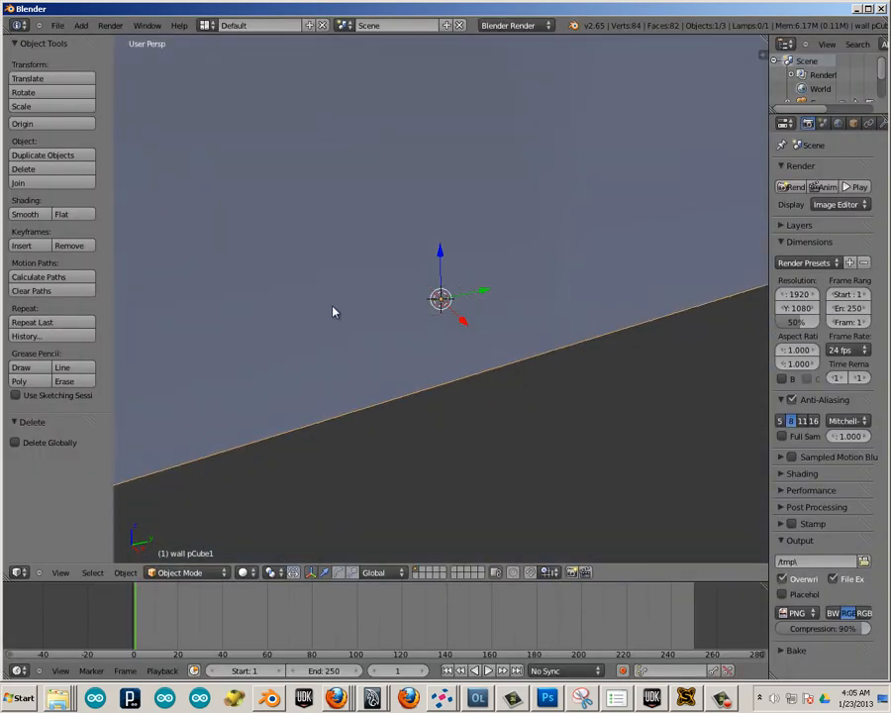
Bring the whole imported wall into view and examine its shape and shading.
{"action": "scroll", "coordinate": [349, 215], "scroll_direction": "down", "scroll_amount": 4}
{"action": "middle_click_drag", "start_coordinate": [350, 214], "coordinate": [370, 332], "text": "shift"}
{"action": "scroll", "coordinate": [371, 332], "scroll_direction": "up", "scroll_amount": 5}
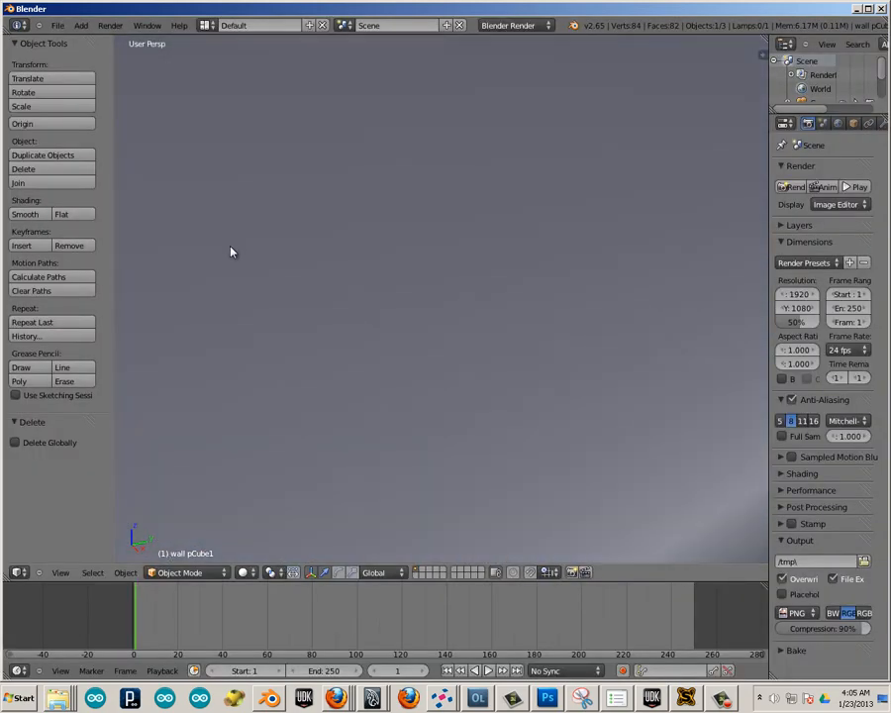
{"action": "middle_click_drag", "start_coordinate": [231, 250], "coordinate": [334, 273], "text": "shift"}
{"action": "scroll", "coordinate": [621, 341], "scroll_direction": "down", "scroll_amount": 7}
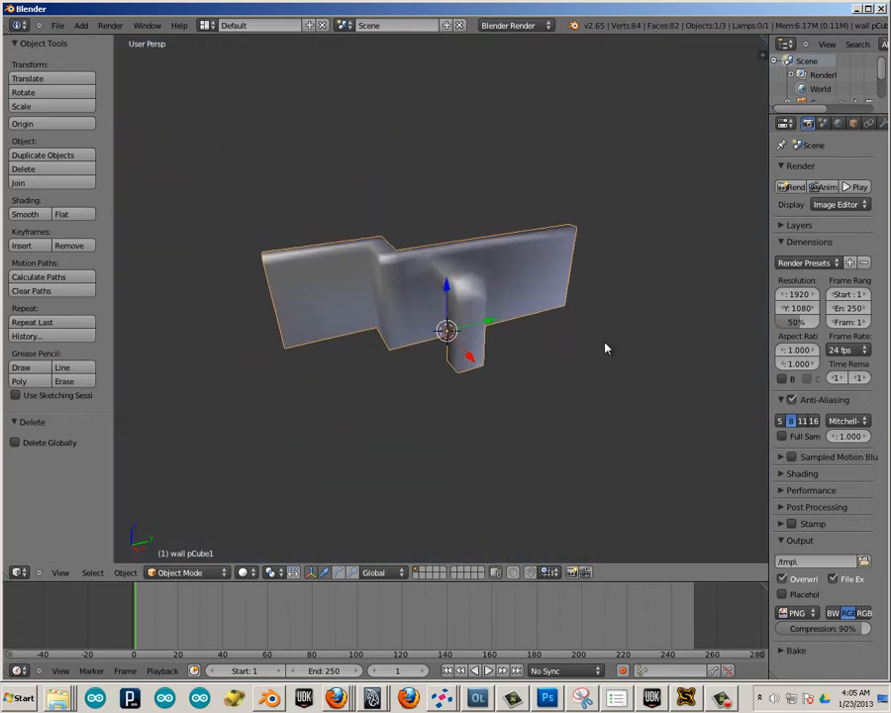
{"action": "scroll", "coordinate": [599, 345], "scroll_direction": "up", "scroll_amount": 1}
{"action": "scroll", "coordinate": [609, 347], "scroll_direction": "down", "scroll_amount": 2}
{"action": "scroll", "coordinate": [594, 343], "scroll_direction": "up", "scroll_amount": 3}
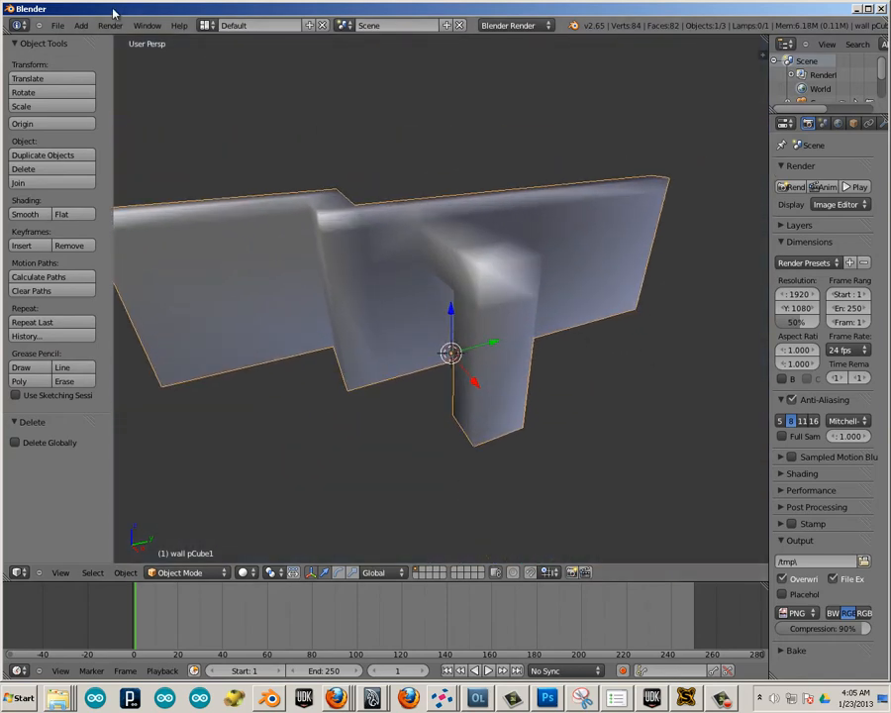
Move the imported wall down about 1.987 units along the Z axis.
{"action": "left_click", "coordinate": [55, 28]}
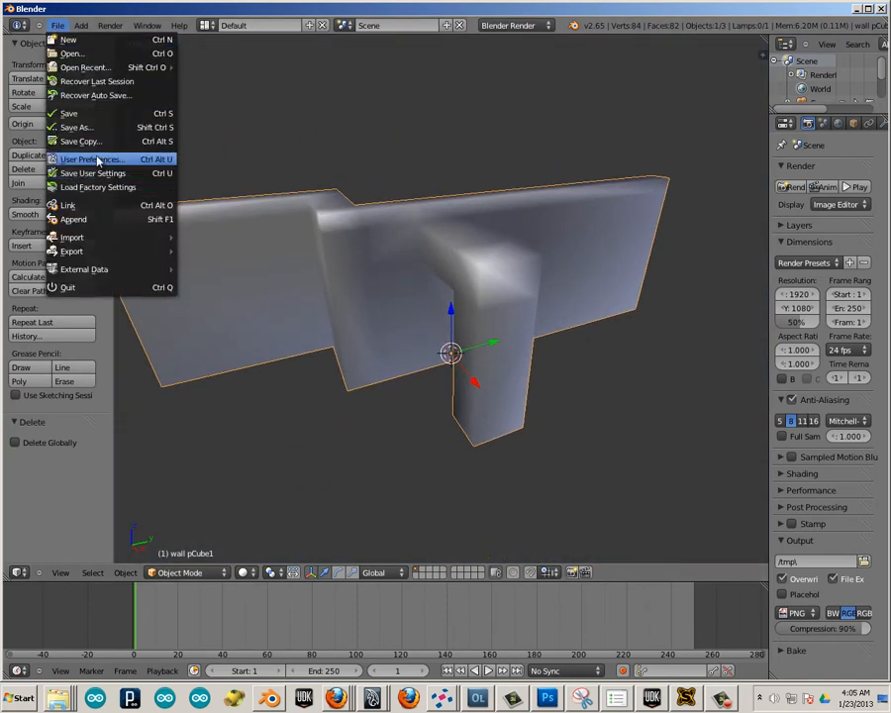
{"action": "scroll", "coordinate": [436, 314], "scroll_direction": "up", "scroll_amount": 1}
{"action": "left_click_drag", "start_coordinate": [454, 323], "coordinate": [408, 328]}
{"action": "scroll", "coordinate": [497, 348], "scroll_direction": "down", "scroll_amount": 1}
{"action": "scroll", "coordinate": [497, 348], "scroll_direction": "up", "scroll_amount": 1}
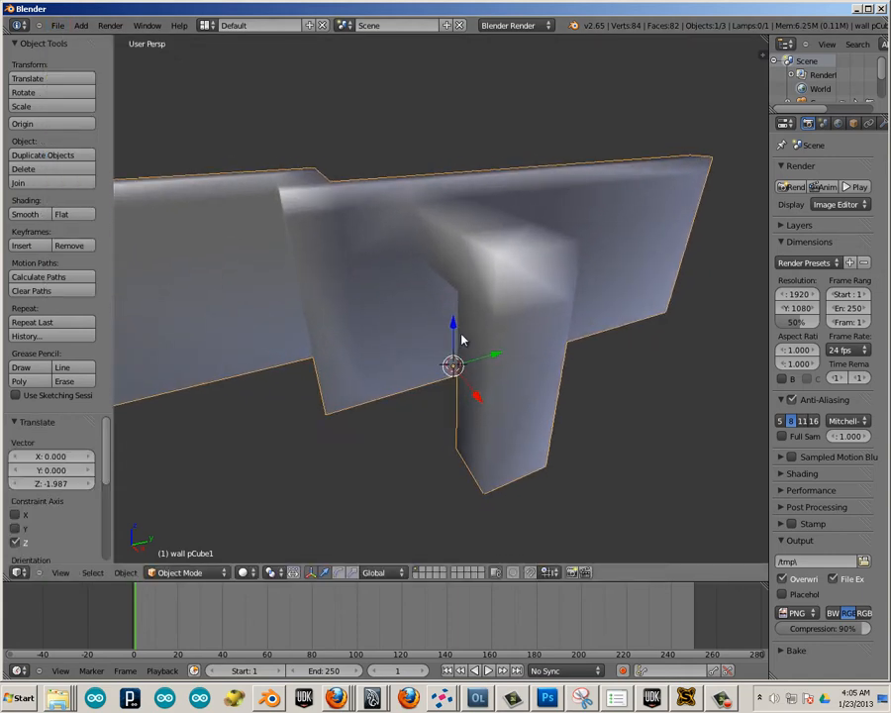
Turn off Invert Zoom Direction in the input preferences and try zooming around the wall.
{"action": "left_click", "coordinate": [58, 25]}
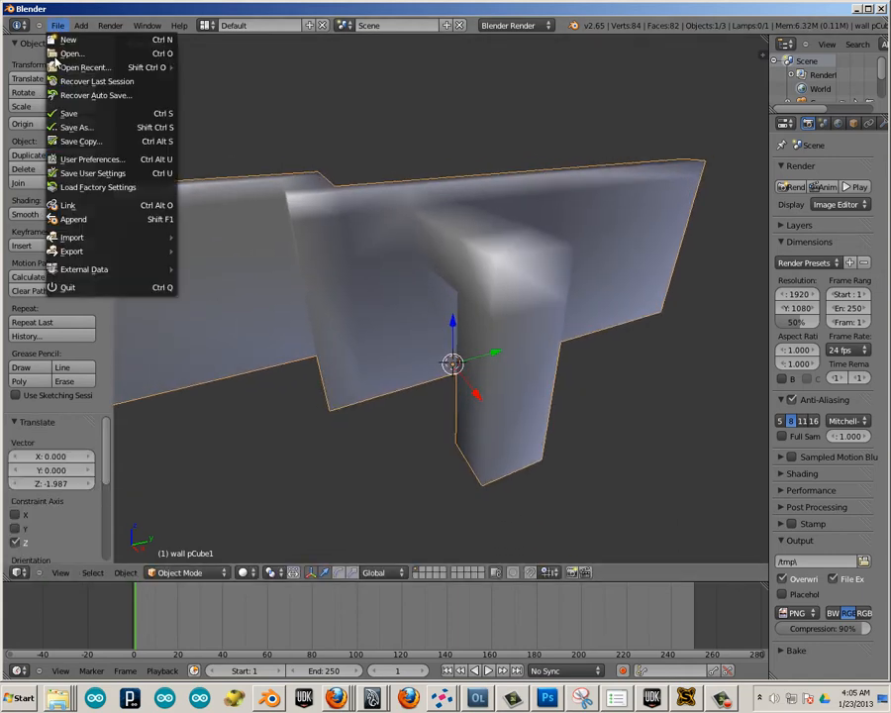
{"action": "left_click", "coordinate": [65, 159]}
{"action": "left_click", "coordinate": [166, 32]}
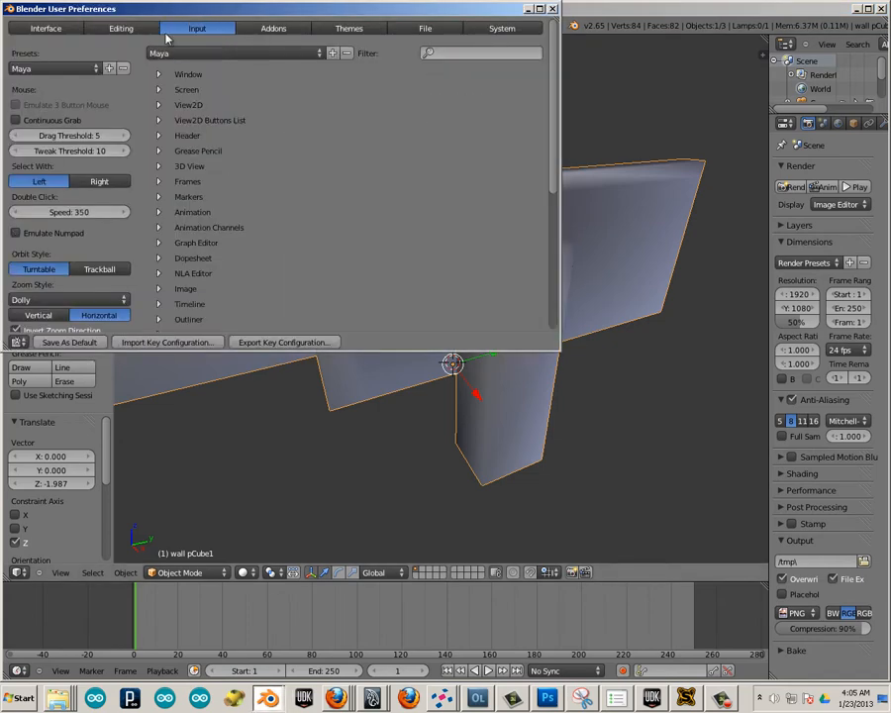
{"action": "scroll", "coordinate": [66, 123], "scroll_direction": "down", "scroll_amount": 2}
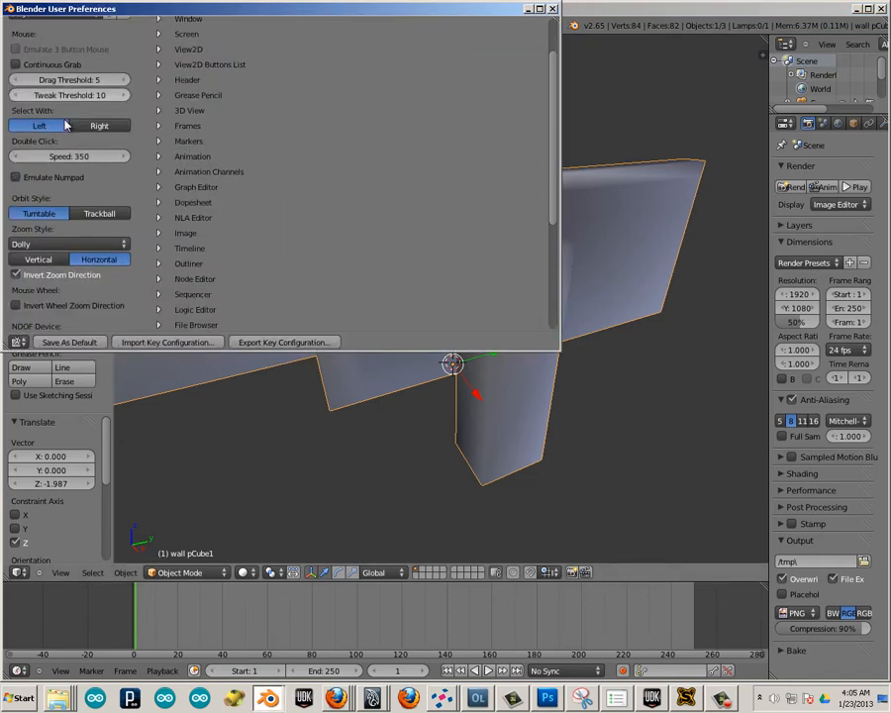
{"action": "left_click", "coordinate": [15, 277]}
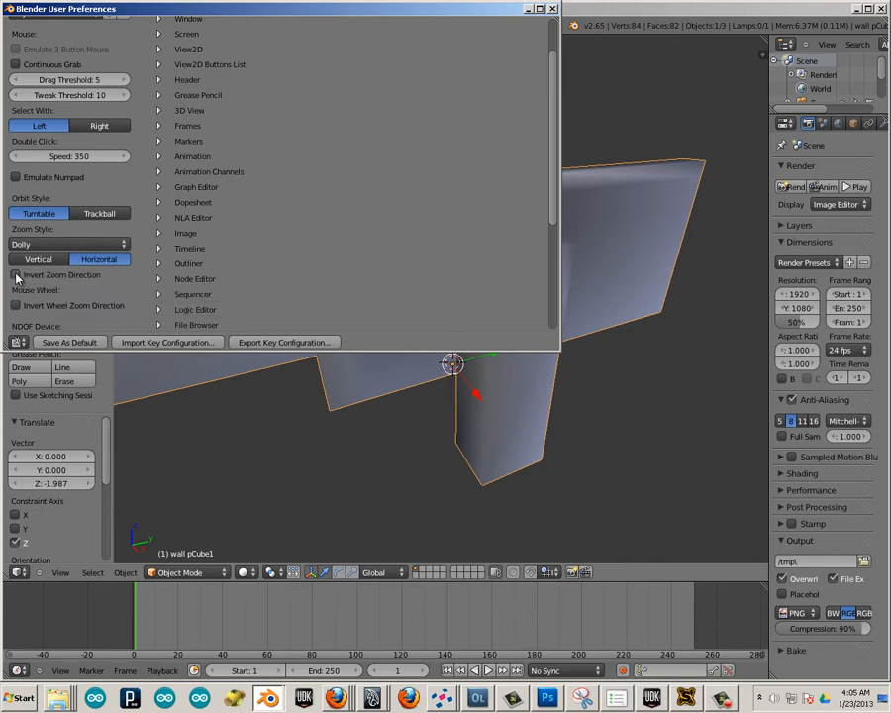
{"action": "left_click", "coordinate": [552, 11]}
{"action": "scroll", "coordinate": [505, 312], "scroll_direction": "up", "scroll_amount": 2}
{"action": "scroll", "coordinate": [328, 246], "scroll_direction": "down", "scroll_amount": 6}
{"action": "scroll", "coordinate": [447, 225], "scroll_direction": "up", "scroll_amount": 7}
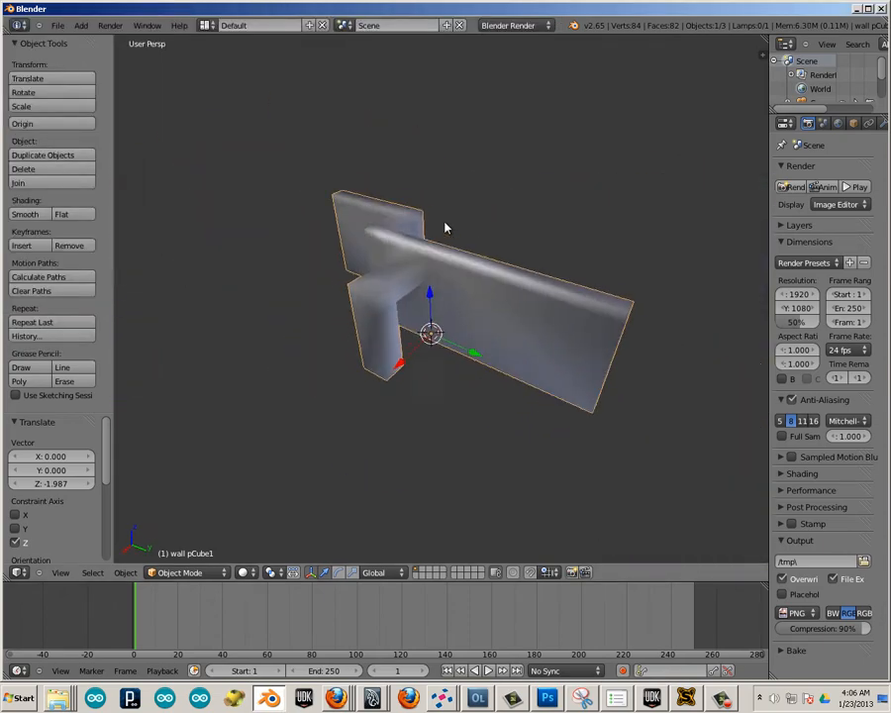
{"action": "mouse_move", "coordinate": [505, 251]}
{"action": "middle_mouse_down"}
{"action": "mouse_move", "coordinate": [542, 269]}
{"action": "mouse_move", "coordinate": [492, 263]}
{"action": "middle_mouse_up"}
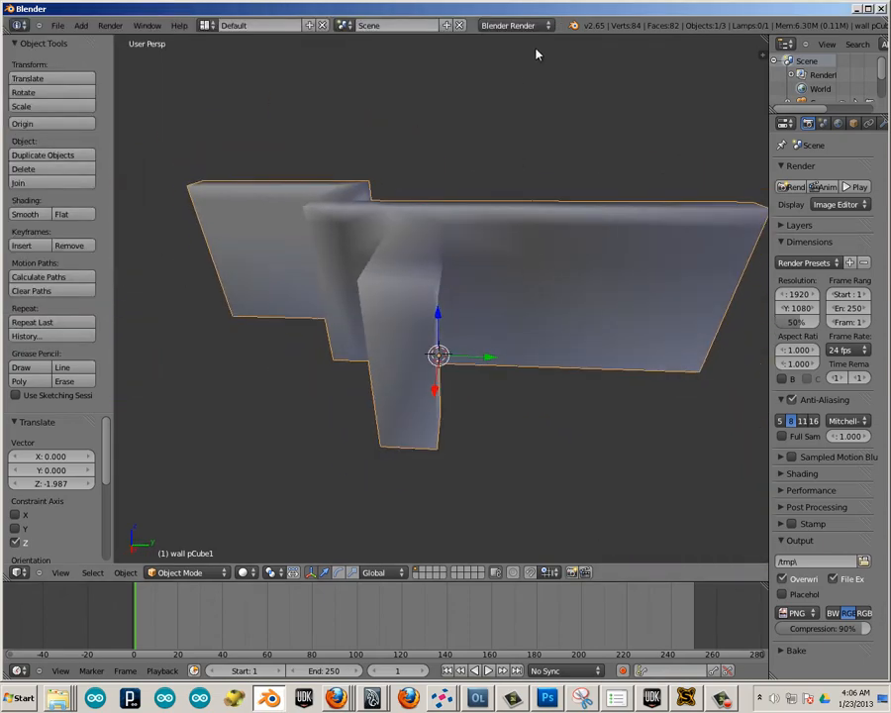
Split the 3D viewport vertically, make the new area a UV/Image Editor, and widen the 3D view beside it.
{"action": "right_click", "coordinate": [441, 34]}
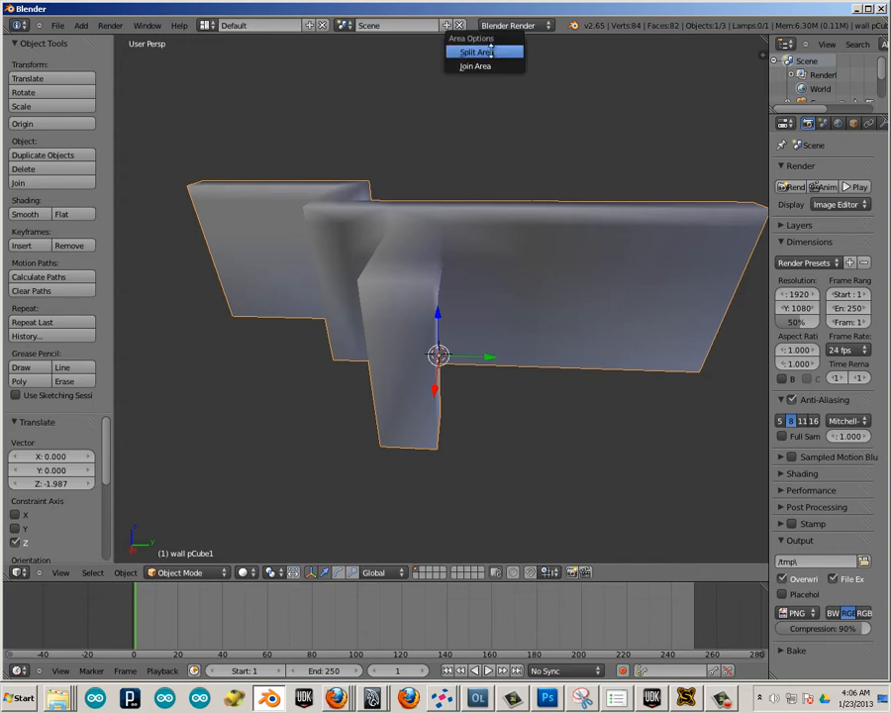
{"action": "left_click", "coordinate": [430, 49]}
{"action": "left_click", "coordinate": [463, 41]}
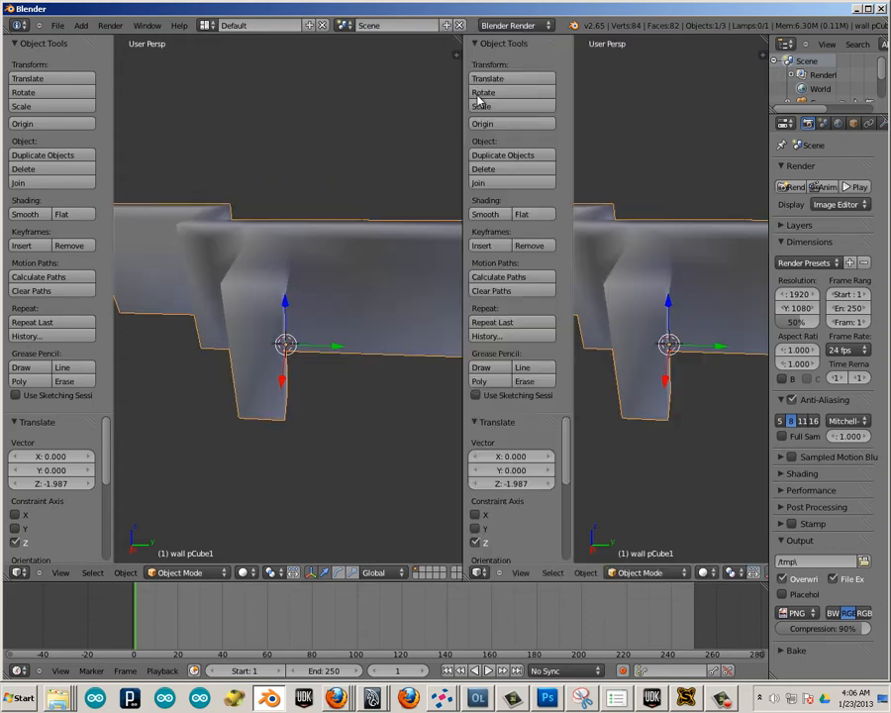
{"action": "left_click", "coordinate": [478, 572]}
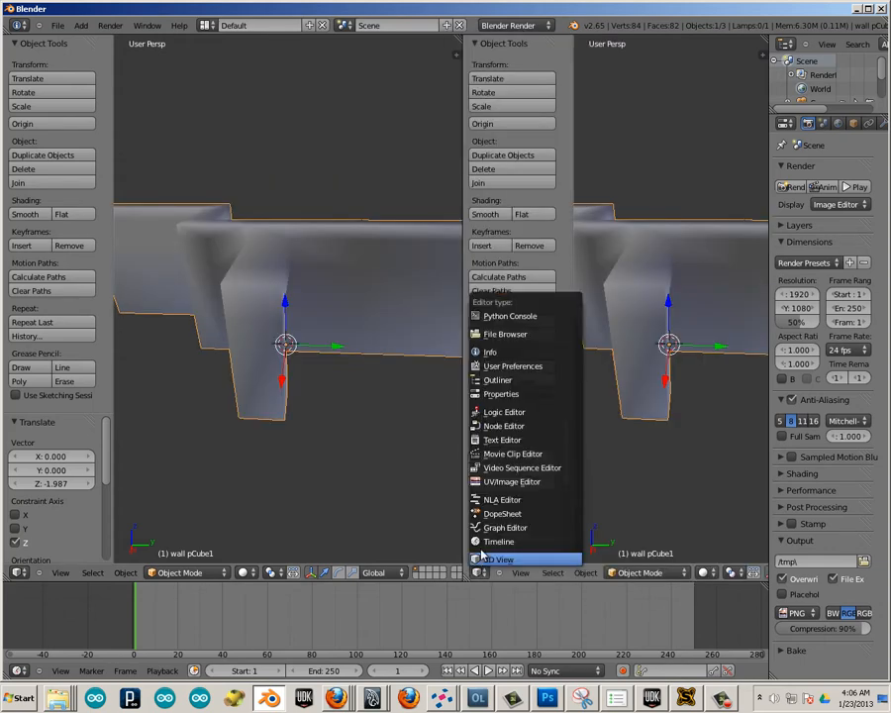
{"action": "left_click", "coordinate": [495, 483]}
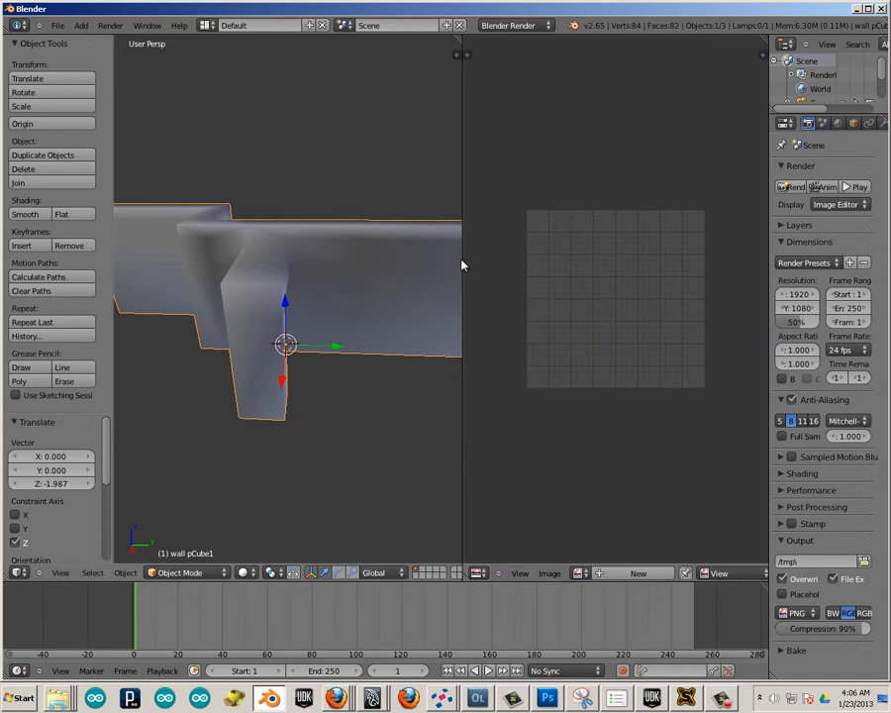
{"action": "left_click_drag", "start_coordinate": [463, 260], "coordinate": [600, 279]}
Put the wall mesh into Edit Mode and deselect all of its geometry.
{"action": "key", "text": "Tab"}
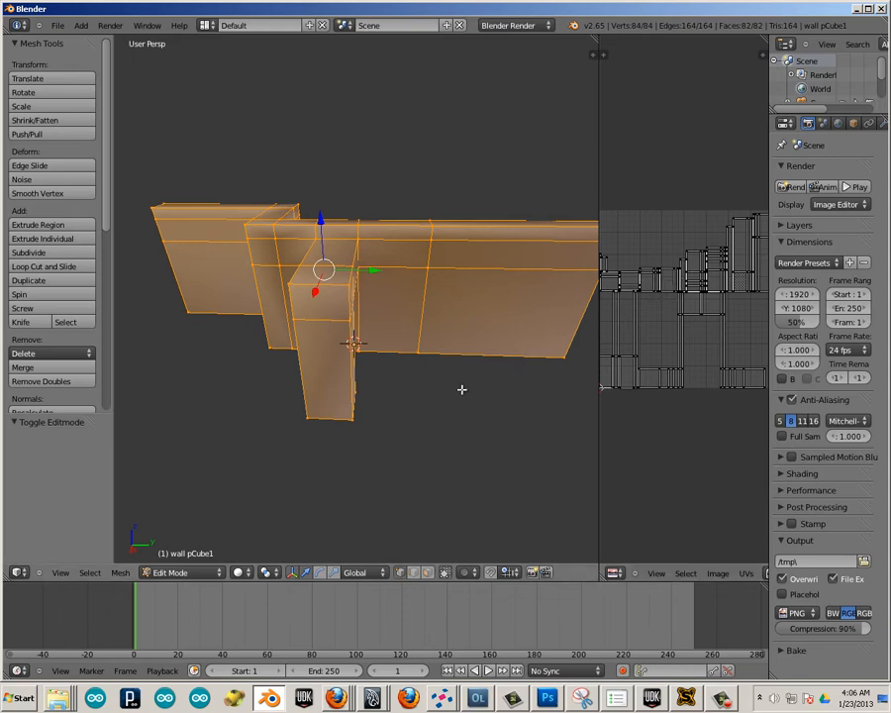
{"action": "middle_click_drag", "start_coordinate": [462, 390], "coordinate": [367, 372]}
{"action": "key", "text": "a"}
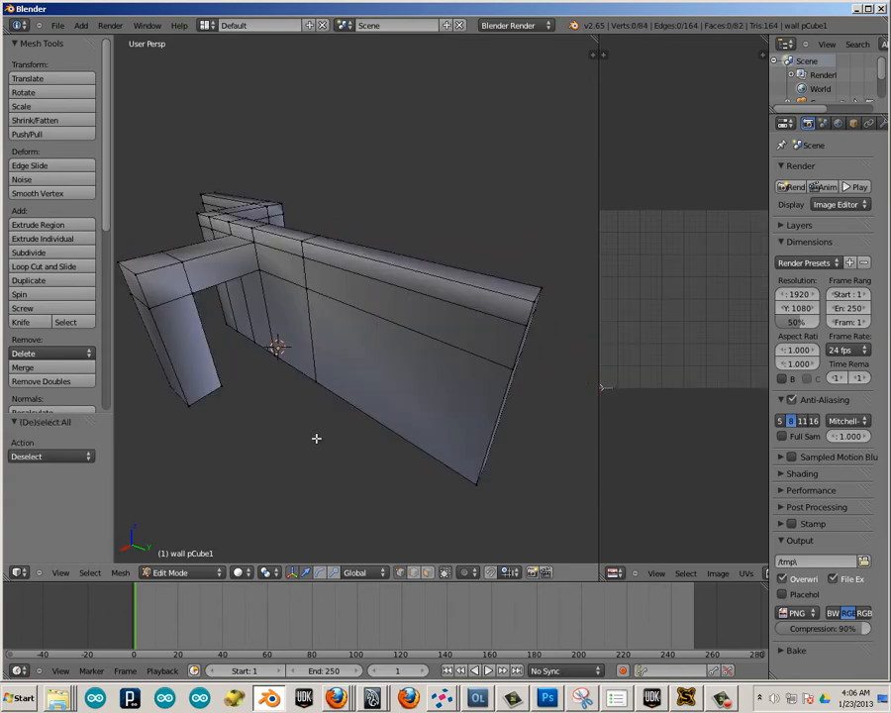
{"action": "middle_click_drag", "start_coordinate": [315, 435], "coordinate": [360, 491]}
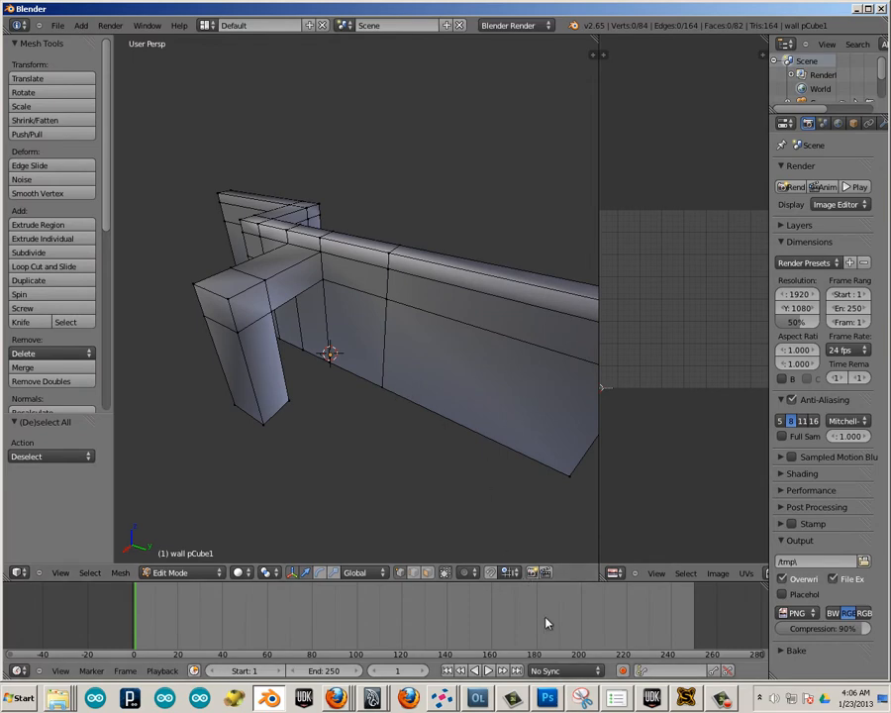
Switch to Photoshop and create a new 2048 x 2048 pixel RGB document with a white background.
{"action": "left_click", "coordinate": [549, 699]}
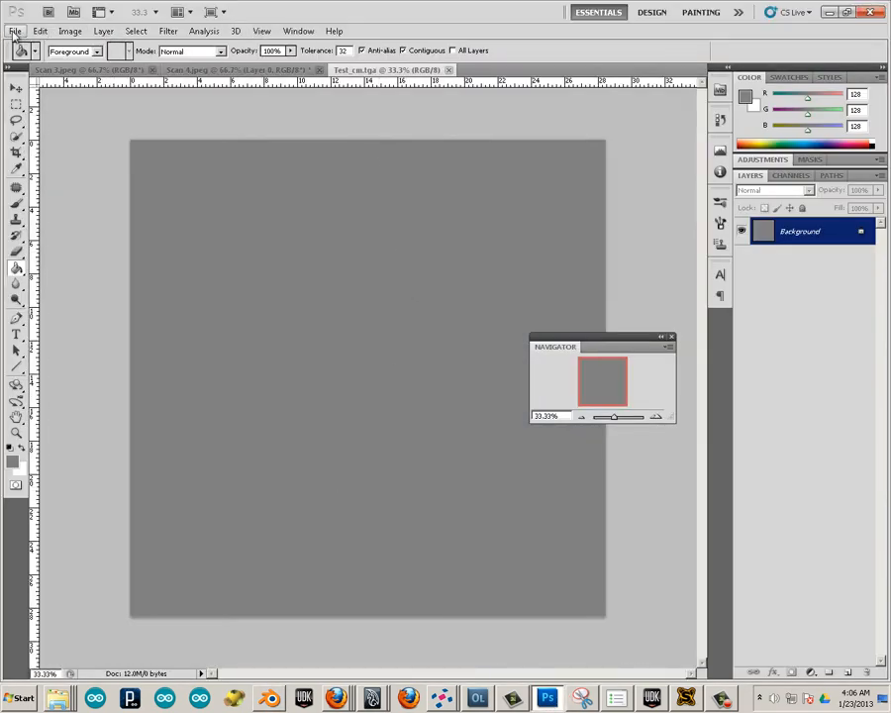
{"action": "left_click", "coordinate": [15, 32]}
{"action": "left_click", "coordinate": [16, 41]}
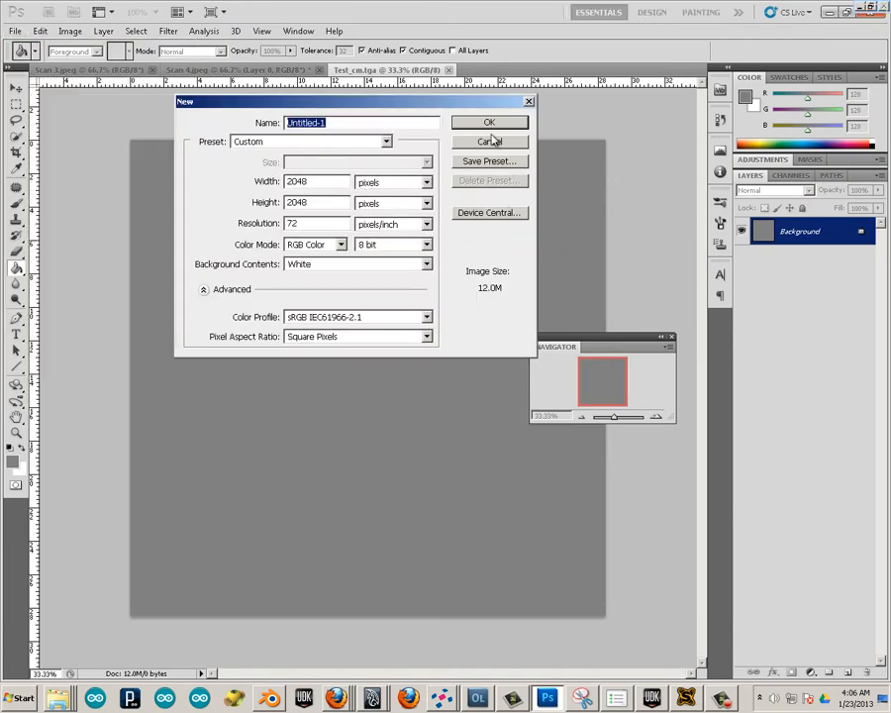
{"action": "left_click", "coordinate": [491, 123]}
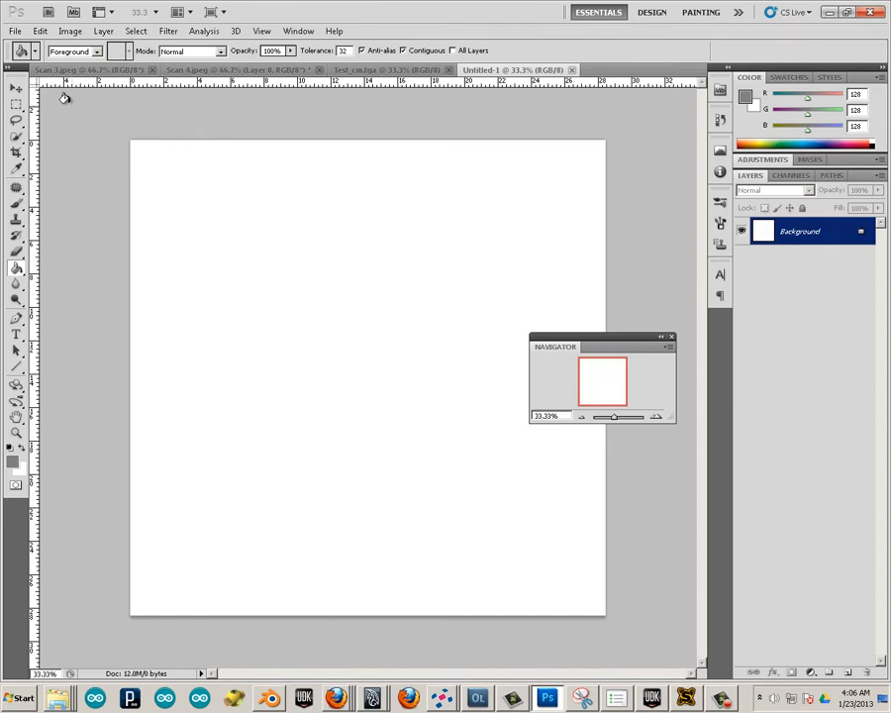
Set the Paint Bucket fill source to Pattern and check which patterns are available.
{"action": "left_click", "coordinate": [96, 51]}
{"action": "left_click", "coordinate": [59, 76]}
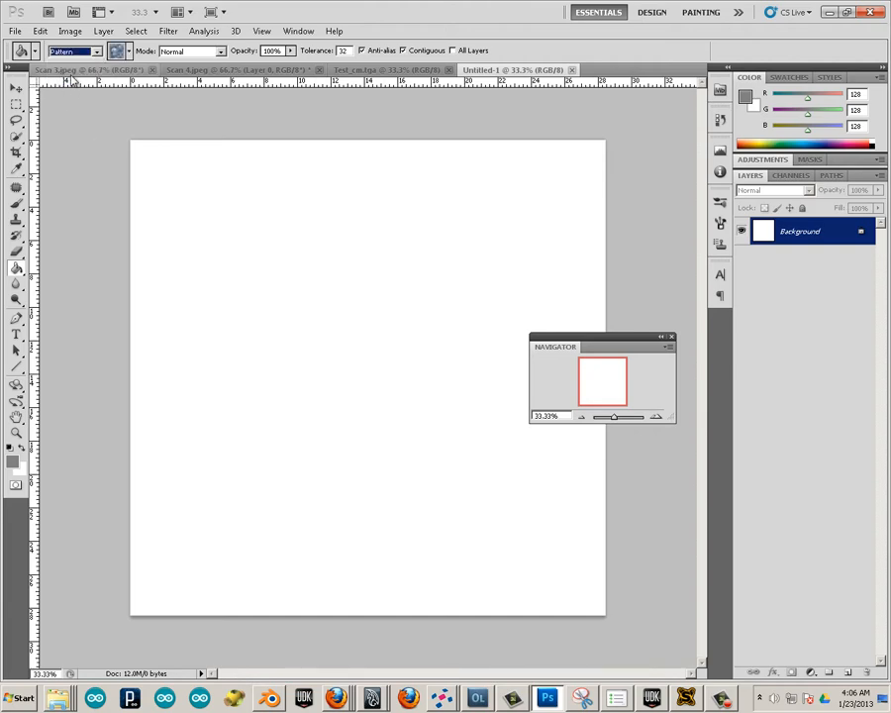
{"action": "left_click", "coordinate": [119, 52]}
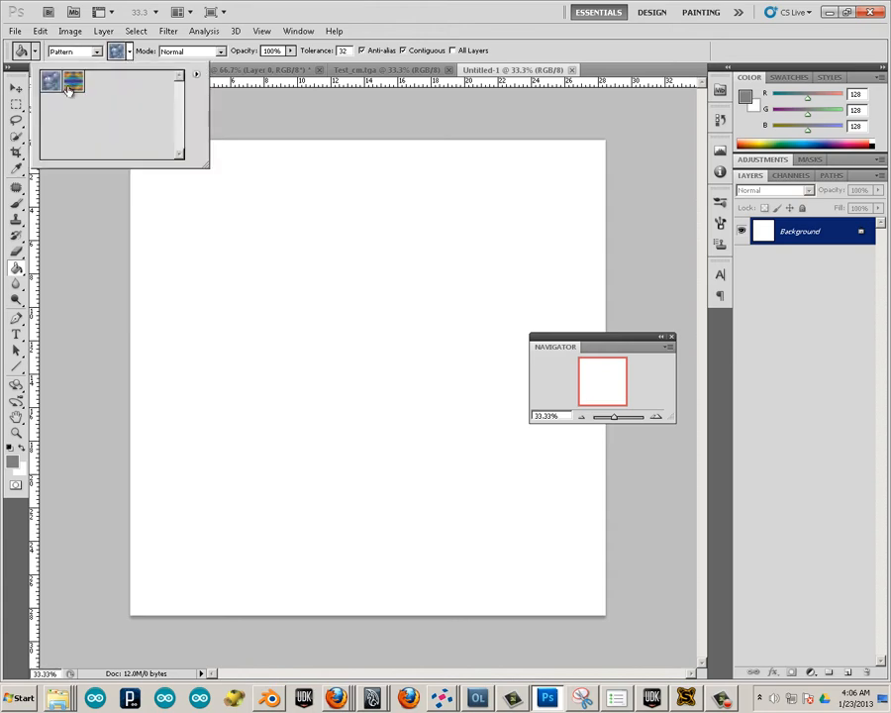
{"action": "left_click", "coordinate": [262, 111]}
Create another new document 128 pixels wide and 128 pixels high with a white background.
{"action": "left_click", "coordinate": [15, 31]}
{"action": "left_click", "coordinate": [26, 45]}
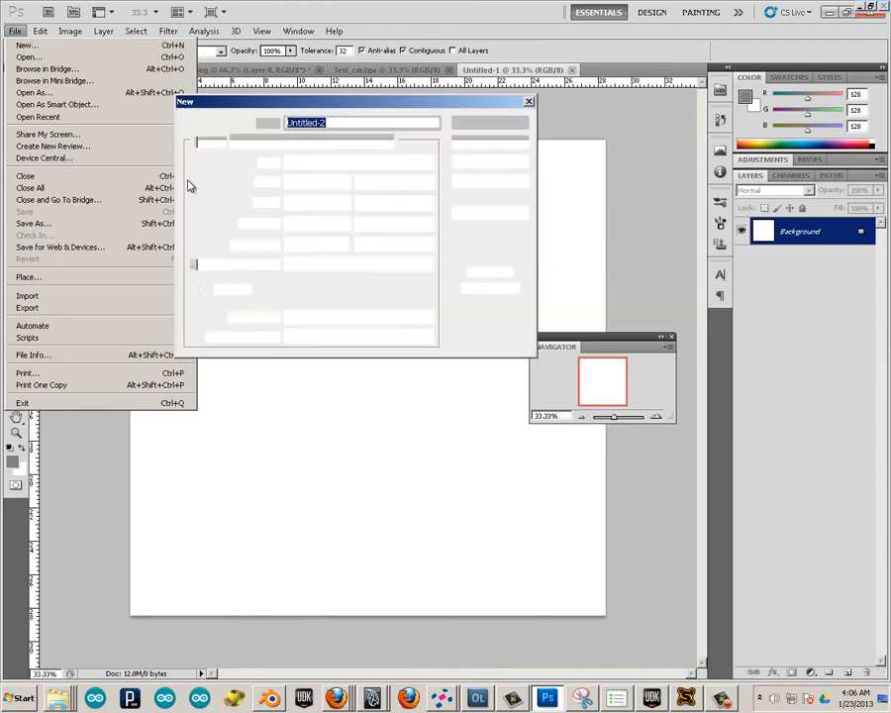
{"action": "left_click", "coordinate": [257, 181]}
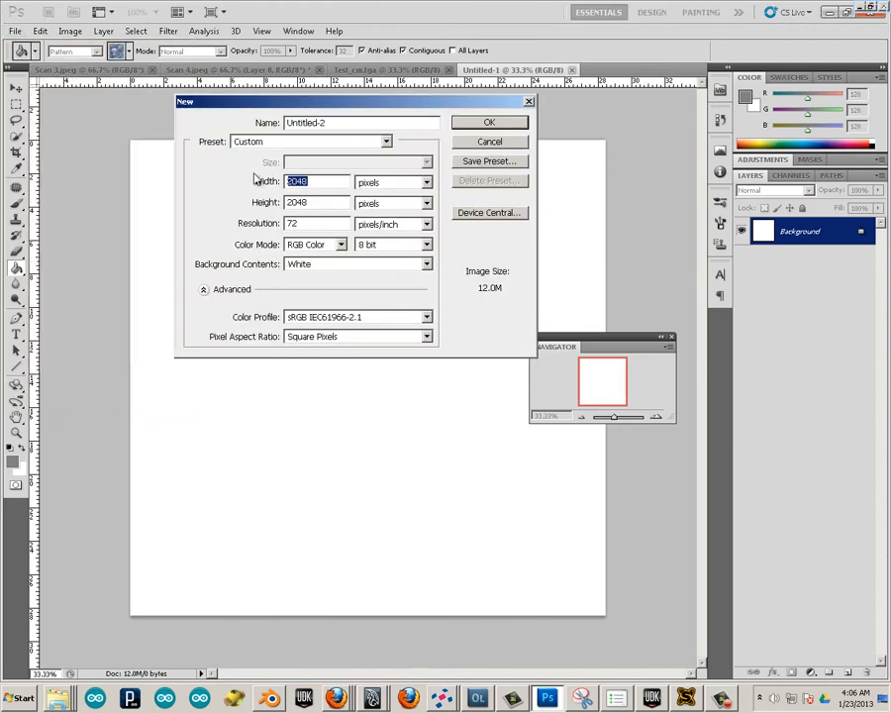
{"action": "type", "text": "12"}
{"action": "left_click", "coordinate": [248, 201]}
{"action": "type", "text": "128"}
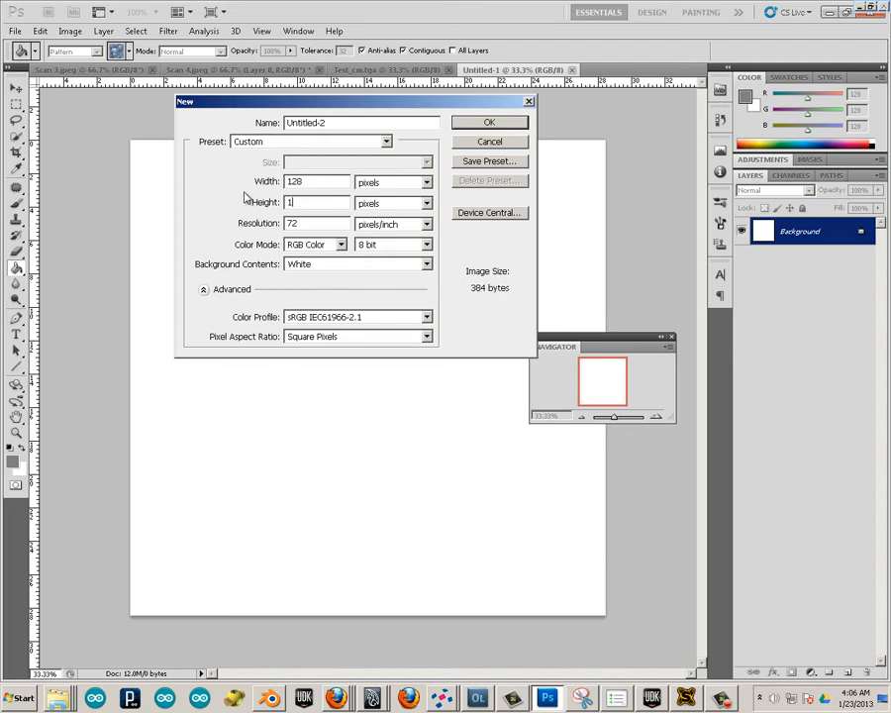
{"action": "left_click", "coordinate": [492, 123]}
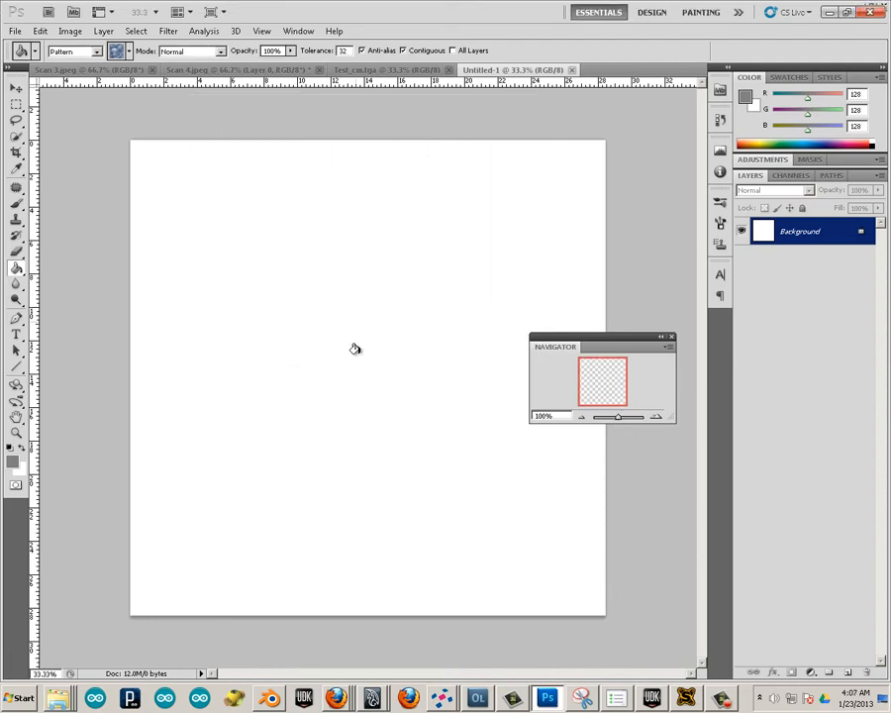
Place a vertical and a horizontal guide through the centre of the 128-pixel canvas.
{"action": "scroll", "coordinate": [342, 371], "scroll_direction": "up", "scroll_amount": 3, "text": "alt"}
{"action": "scroll", "coordinate": [343, 297], "scroll_direction": "down", "scroll_amount": 2, "text": "alt"}
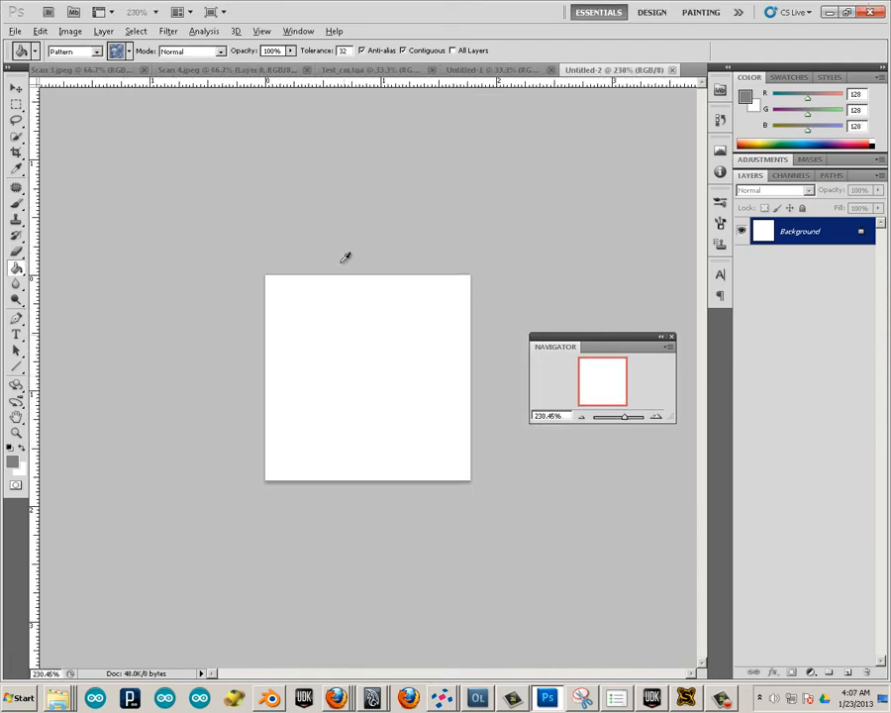
{"action": "left_click_drag", "start_coordinate": [36, 302], "coordinate": [367, 344]}
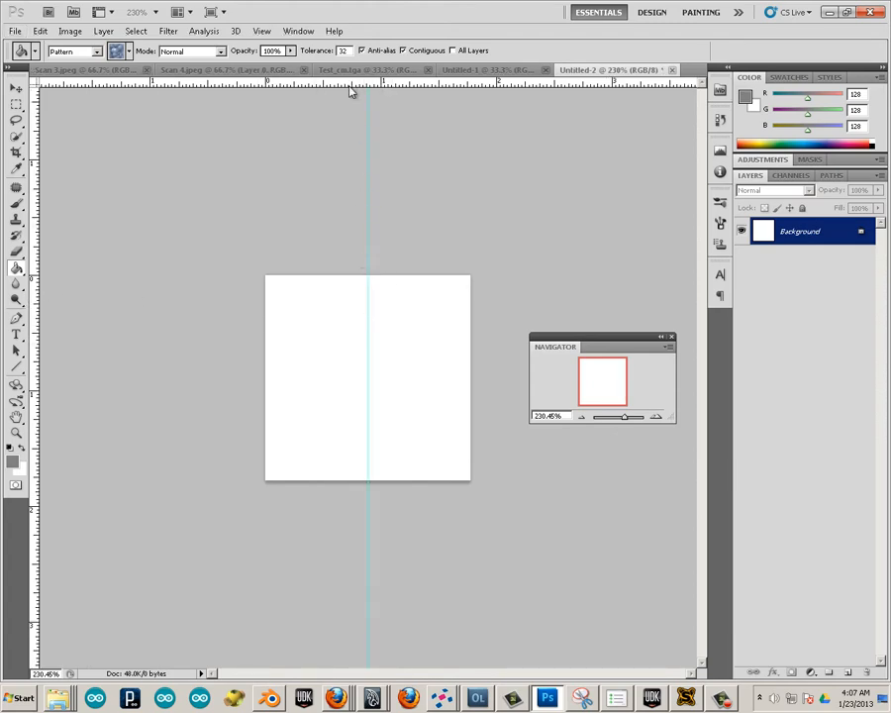
{"action": "left_click_drag", "start_coordinate": [347, 97], "coordinate": [358, 378]}
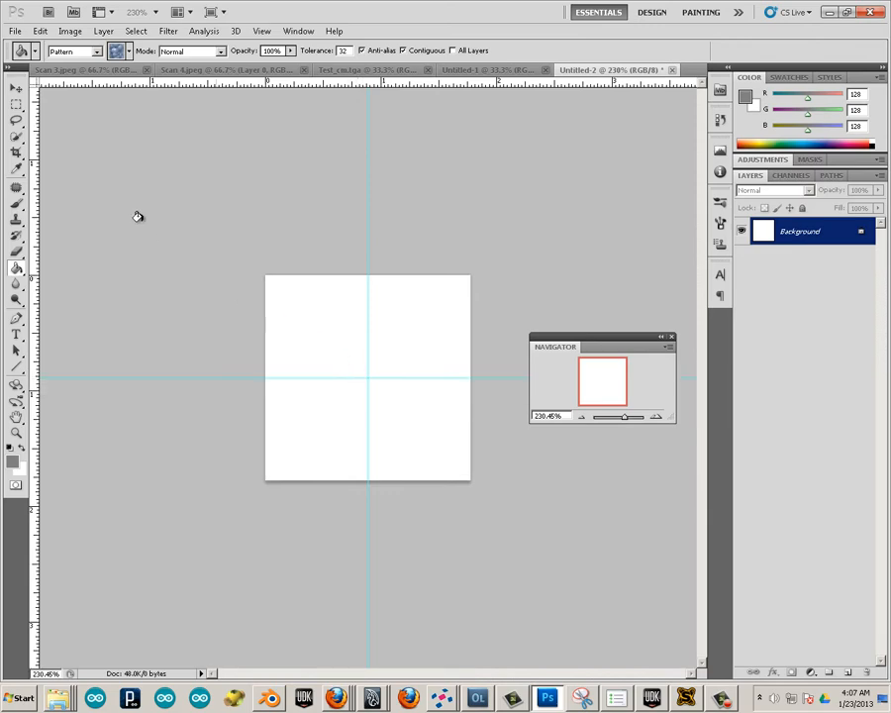
Select the canvas's upper-left quadrant and fill it with the mid-grey foreground colour, using Foreground as the Paint Bucket source.
{"action": "left_click", "coordinate": [16, 104]}
{"action": "left_click_drag", "start_coordinate": [265, 276], "coordinate": [369, 379]}
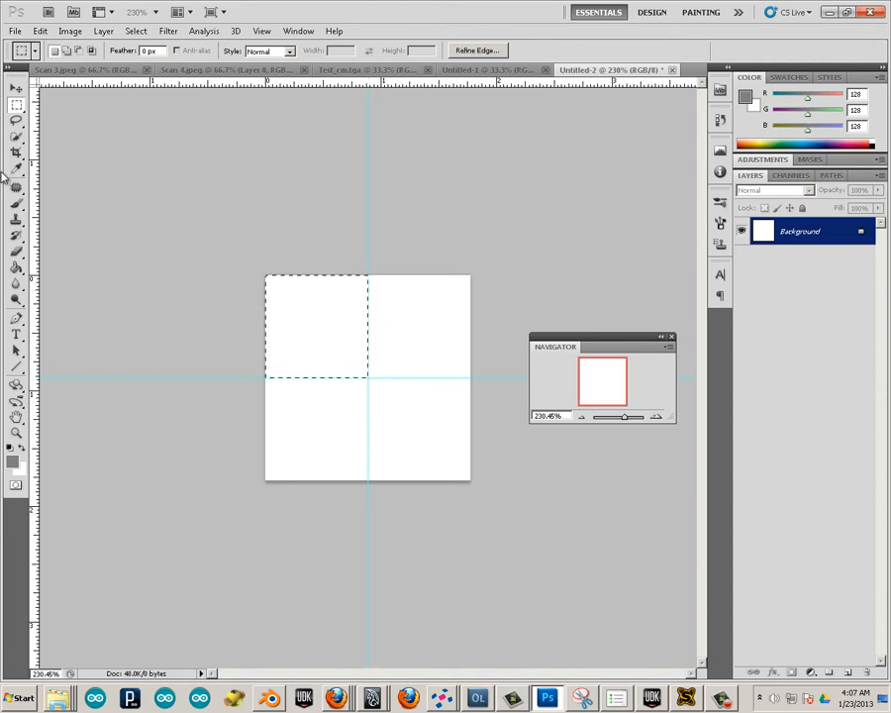
{"action": "left_click", "coordinate": [288, 322]}
{"action": "key", "text": "ctrl+z"}
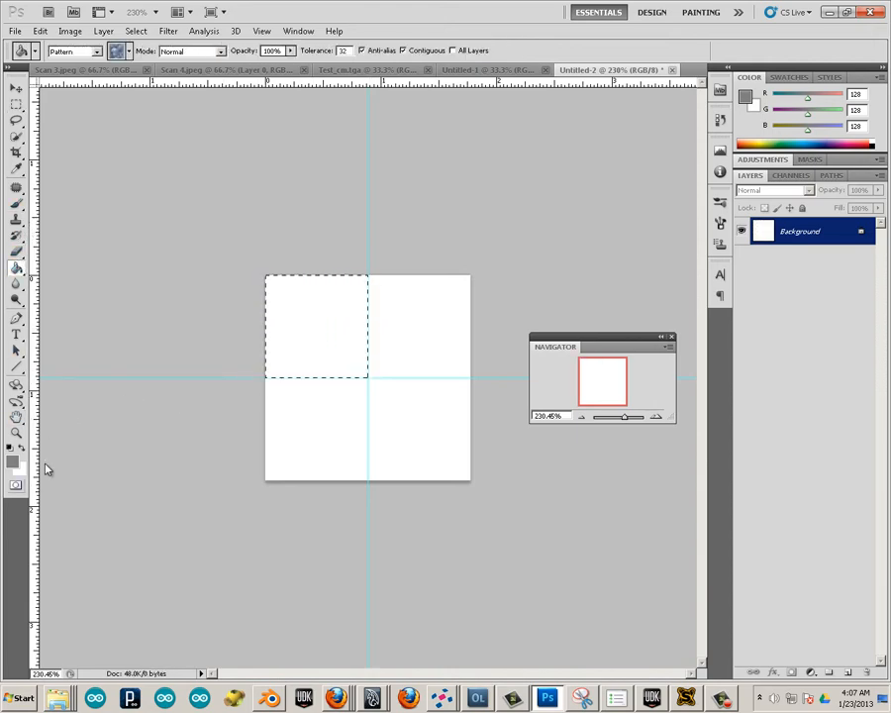
{"action": "left_click", "coordinate": [89, 51]}
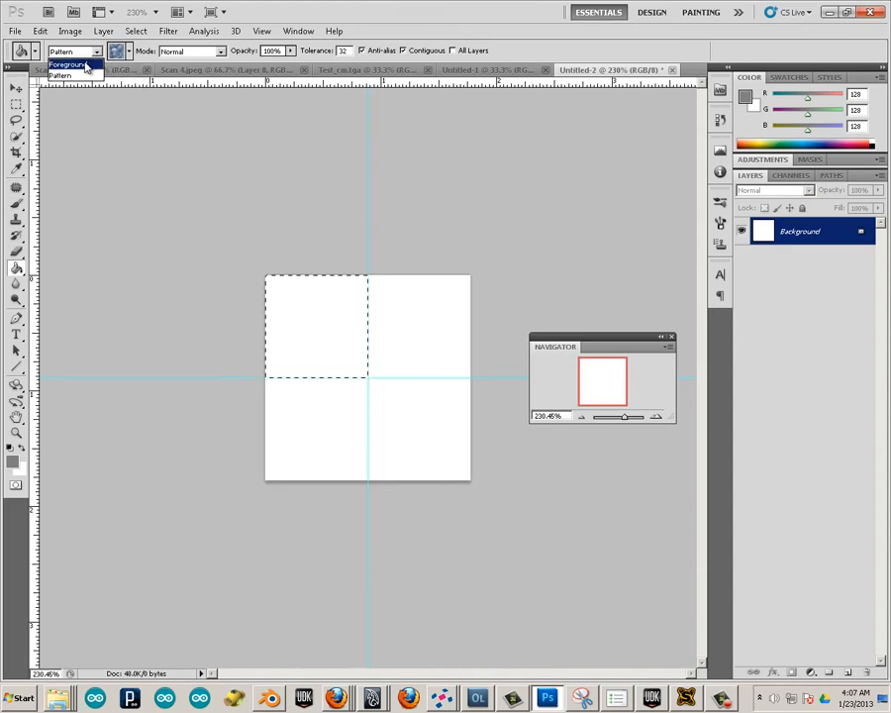
{"action": "left_click", "coordinate": [90, 63]}
{"action": "left_click", "coordinate": [293, 285]}
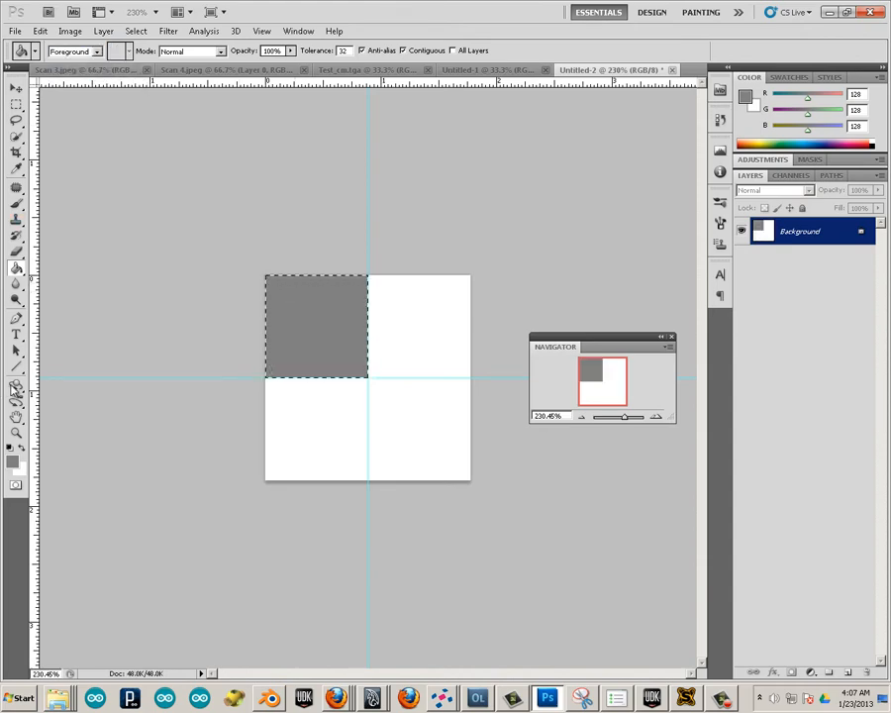
Select the canvas's lower-right quadrant and fill it with the same mid-grey foreground colour.
{"action": "left_click", "coordinate": [16, 104]}
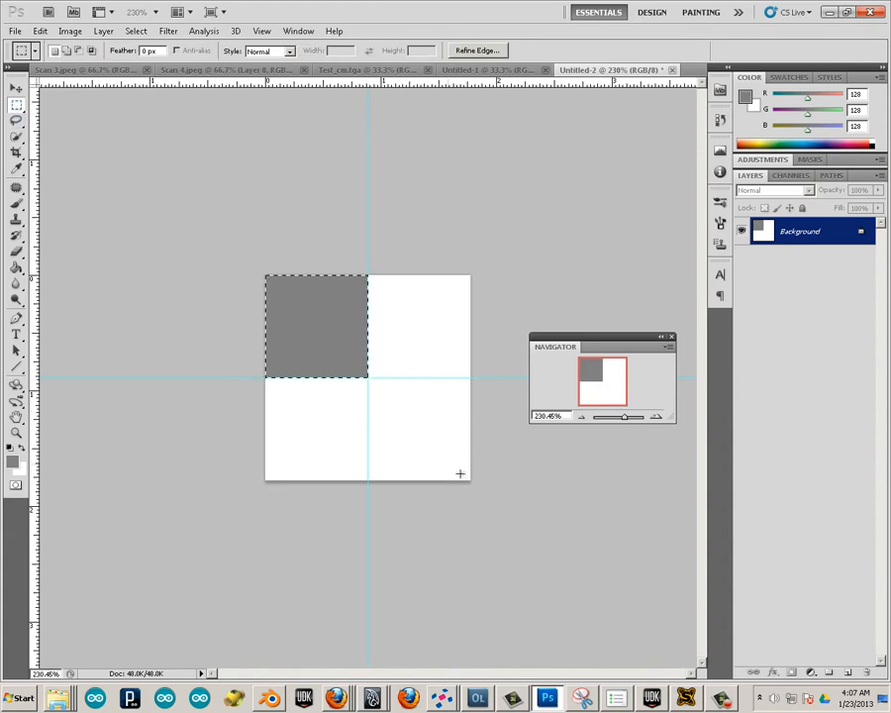
{"action": "left_click_drag", "start_coordinate": [470, 481], "coordinate": [368, 376]}
{"action": "left_click", "coordinate": [15, 268]}
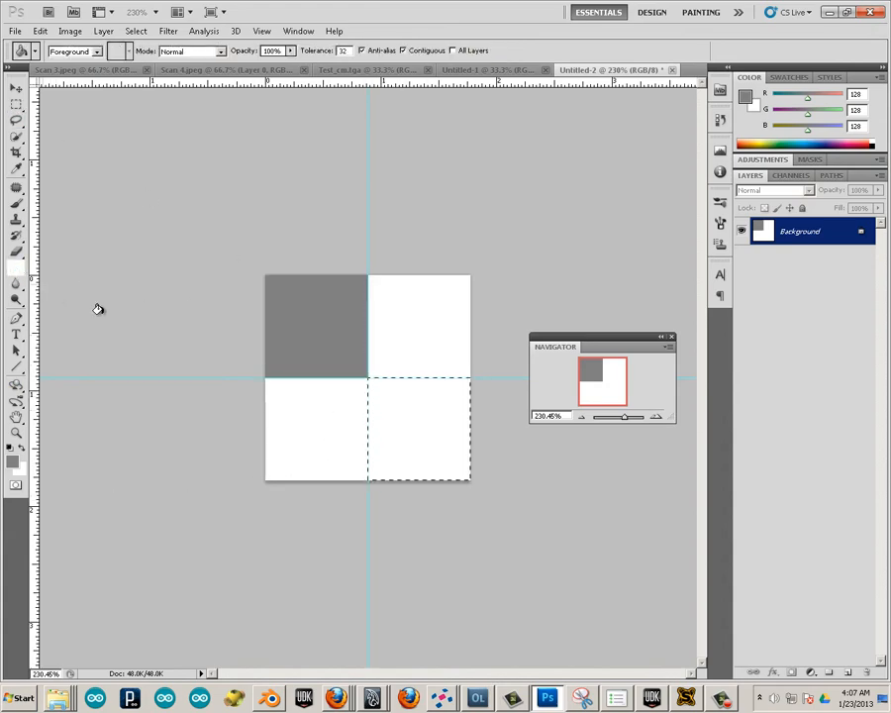
{"action": "left_click", "coordinate": [386, 406]}
Select the upper-right quadrant, set the foreground colour to dark grey RGB 33, 33, 33, and fill the quadrant with it.
{"action": "left_click", "coordinate": [16, 104]}
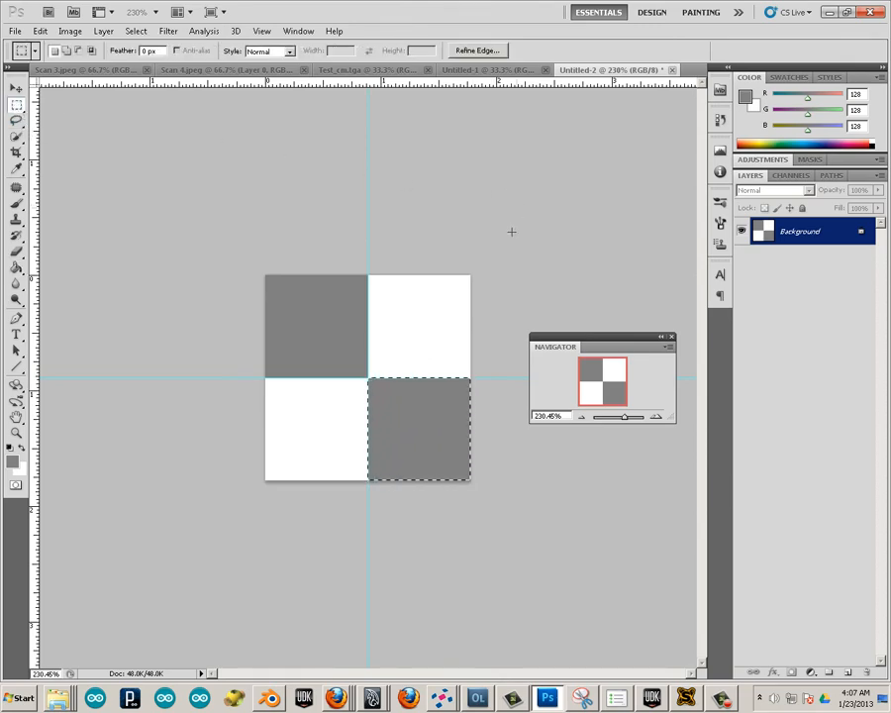
{"action": "left_click_drag", "start_coordinate": [470, 275], "coordinate": [368, 376]}
{"action": "left_click", "coordinate": [15, 462]}
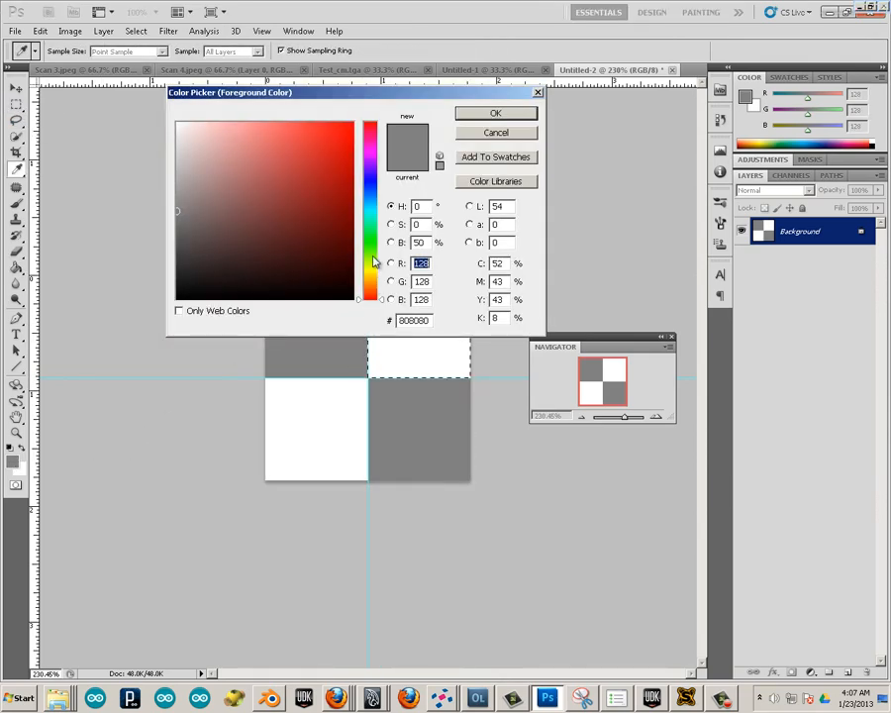
{"action": "left_click_drag", "start_coordinate": [261, 227], "coordinate": [175, 277]}
{"action": "left_click", "coordinate": [474, 114]}
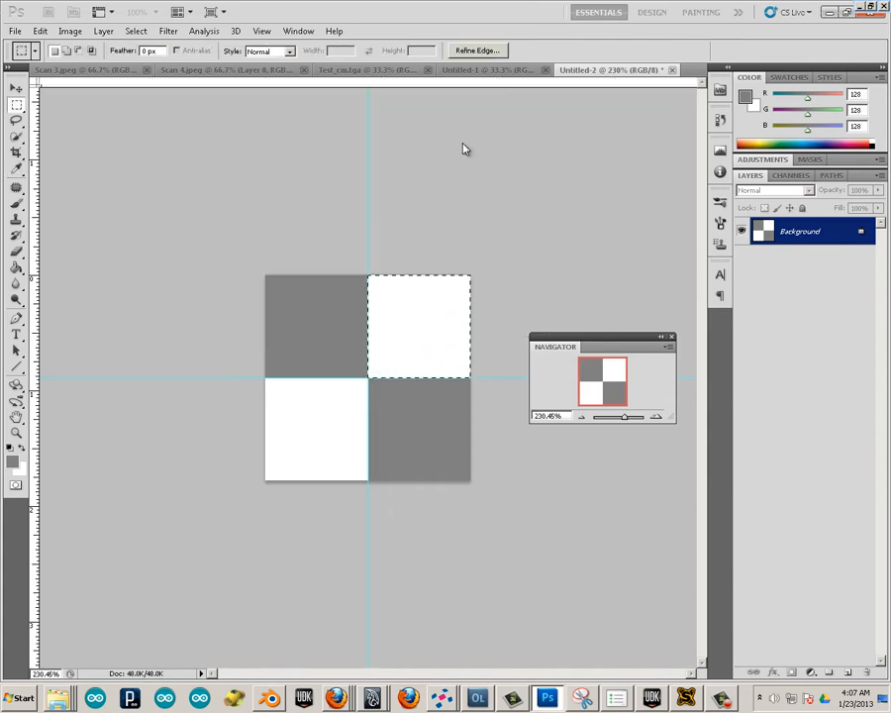
{"action": "left_click", "coordinate": [16, 268]}
{"action": "left_click", "coordinate": [392, 324]}
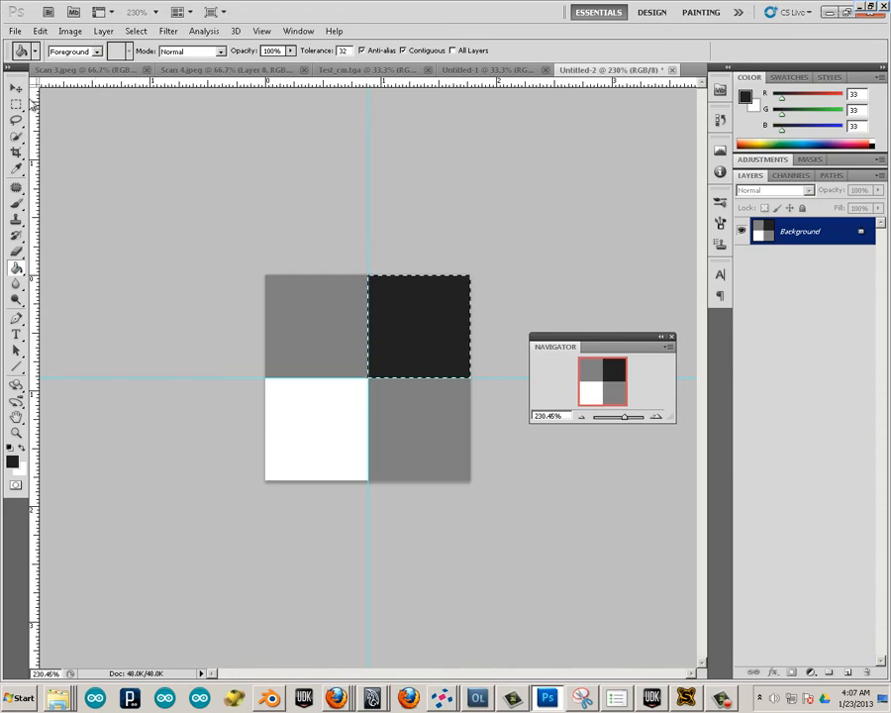
Select the remaining white lower-left quadrant and fill it with the dark grey foreground colour.
{"action": "key", "text": "m"}
{"action": "mouse_move", "coordinate": [218, 499]}
{"action": "left_mouse_down"}
{"action": "mouse_move", "coordinate": [353, 414]}
{"action": "mouse_move", "coordinate": [368, 377]}
{"action": "left_mouse_up"}
{"action": "left_click", "coordinate": [16, 268]}
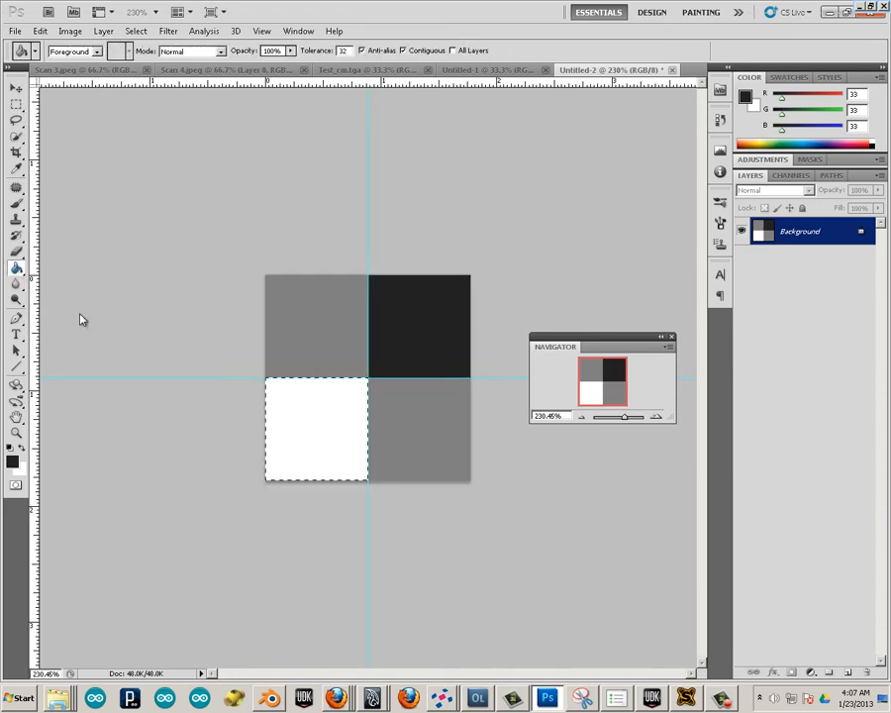
{"action": "left_click", "coordinate": [313, 434]}
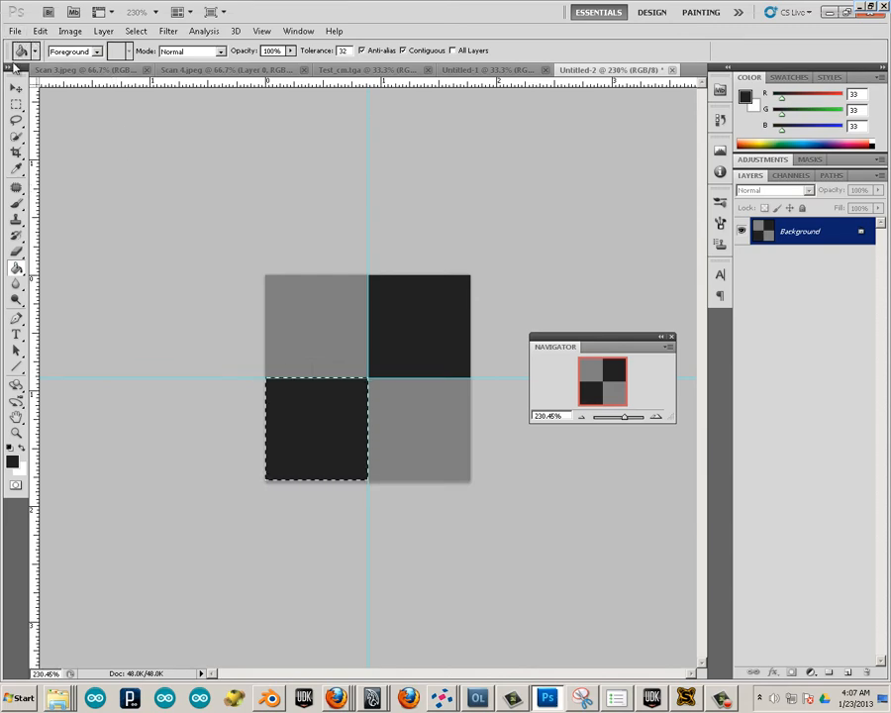
Select the whole four-quadrant checker canvas and define it as a pattern under the default name.
{"action": "left_click", "coordinate": [16, 104]}
{"action": "left_click", "coordinate": [477, 613]}
{"action": "key", "text": "ctrl+a"}
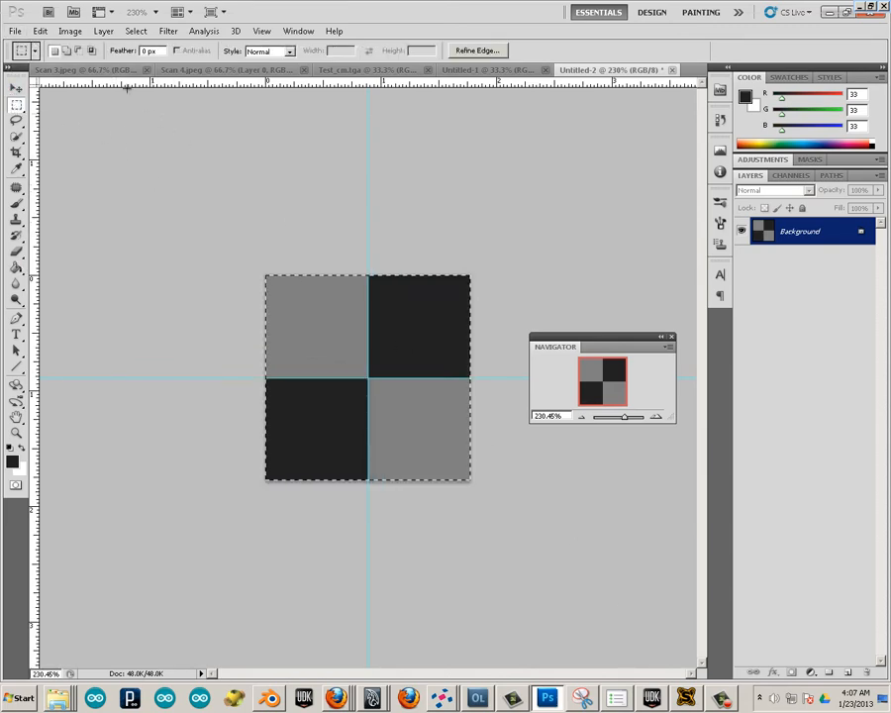
{"action": "left_click", "coordinate": [40, 31]}
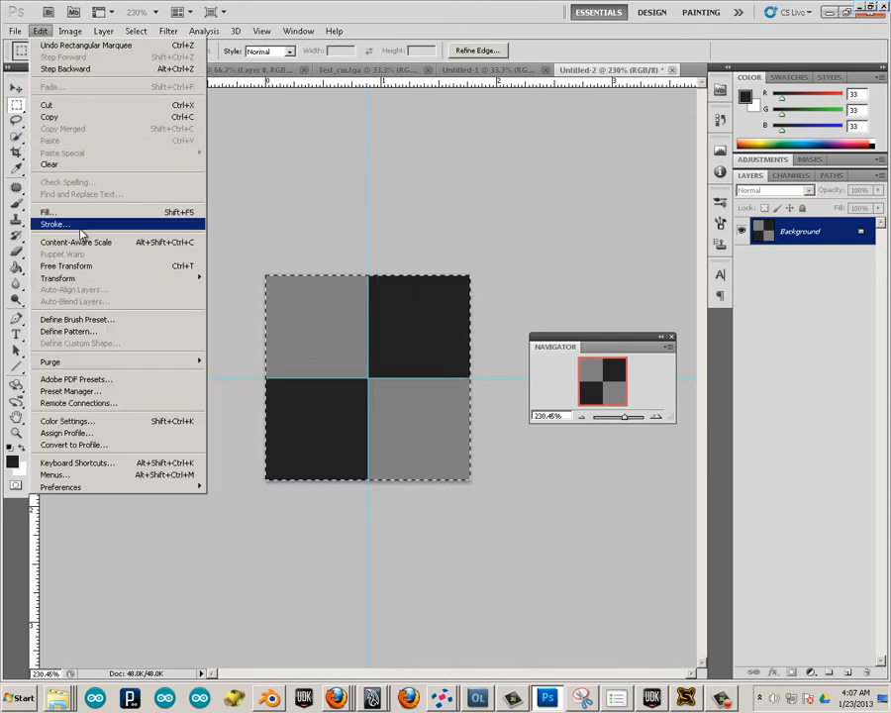
{"action": "left_click", "coordinate": [118, 333]}
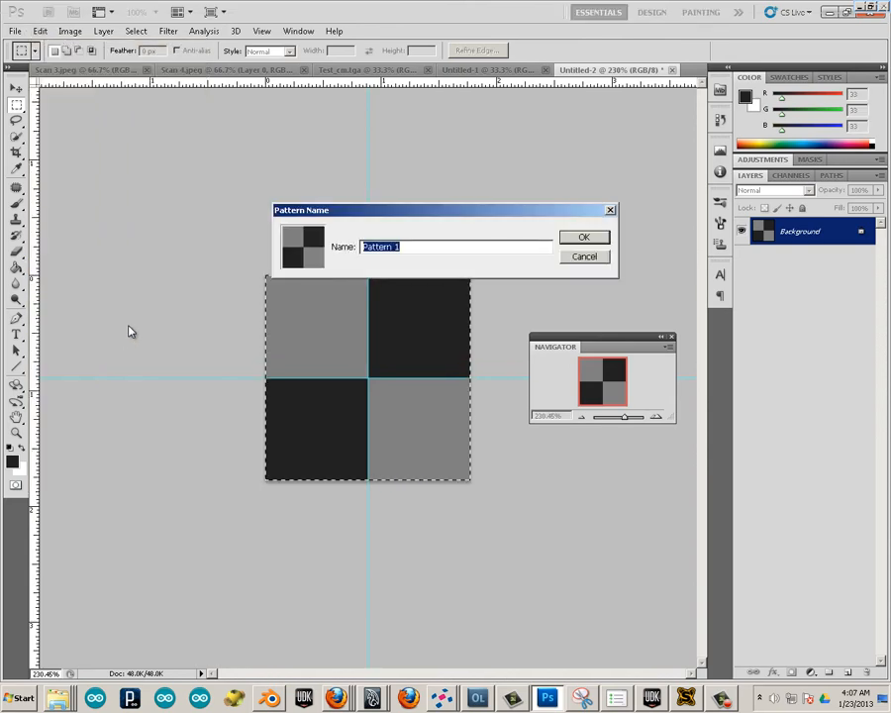
{"action": "left_click", "coordinate": [584, 236]}
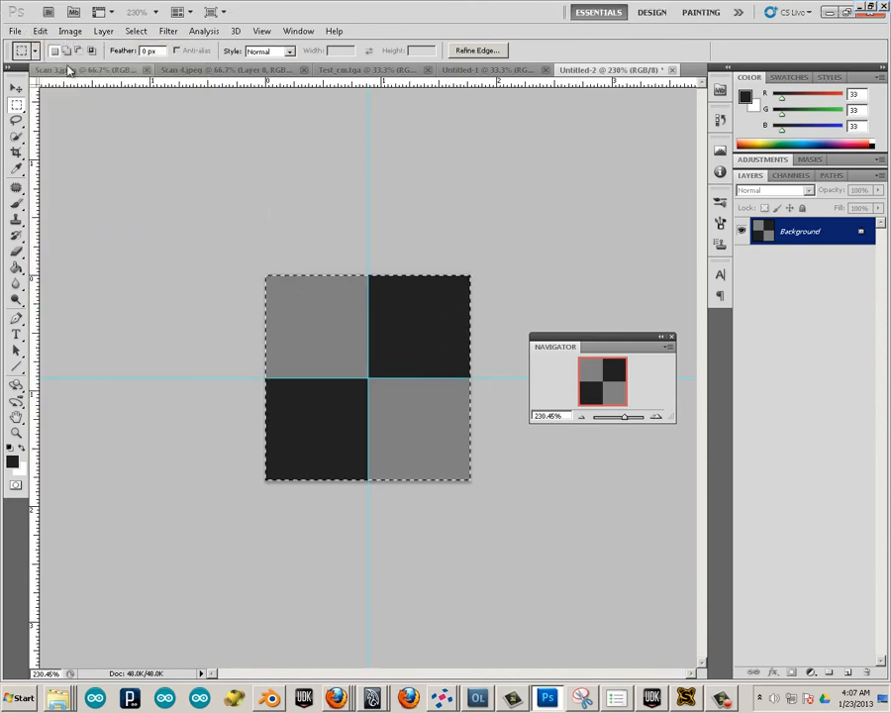
Create a new white RGB document 2048 by 2048 pixels at 72 pixels/inch.
{"action": "left_click", "coordinate": [16, 31]}
{"action": "left_click", "coordinate": [24, 44]}
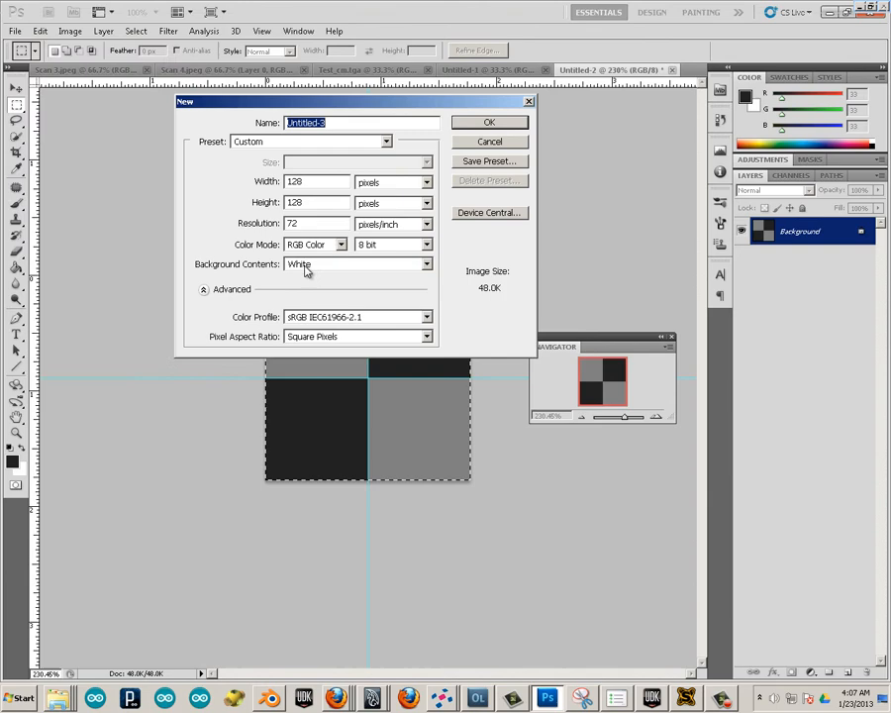
{"action": "double_click", "coordinate": [319, 186]}
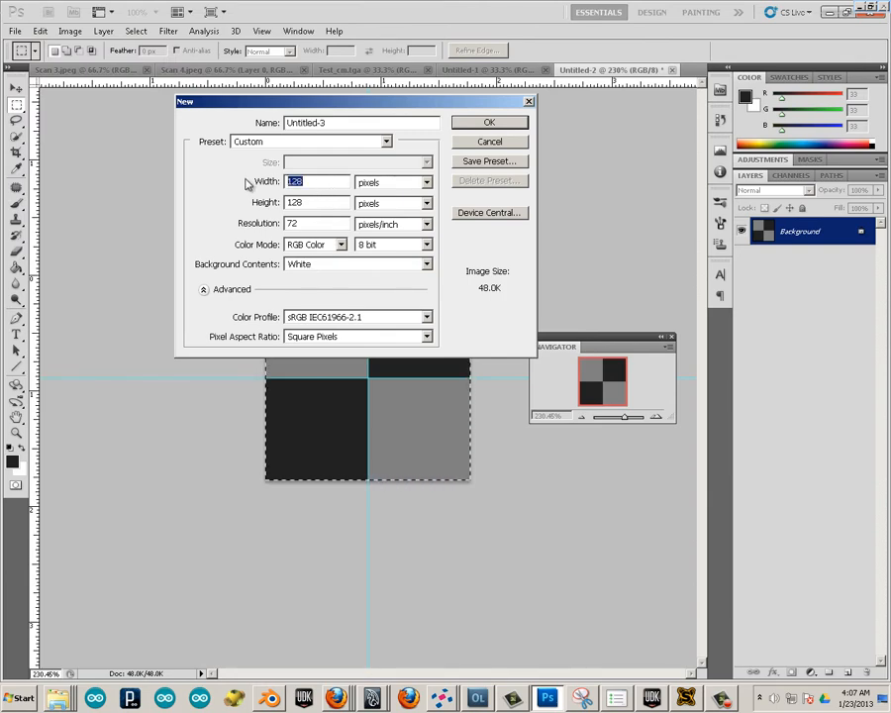
{"action": "type", "text": "2048"}
{"action": "double_click", "coordinate": [321, 203]}
{"action": "type", "text": "2048"}
{"action": "left_click", "coordinate": [489, 122]}
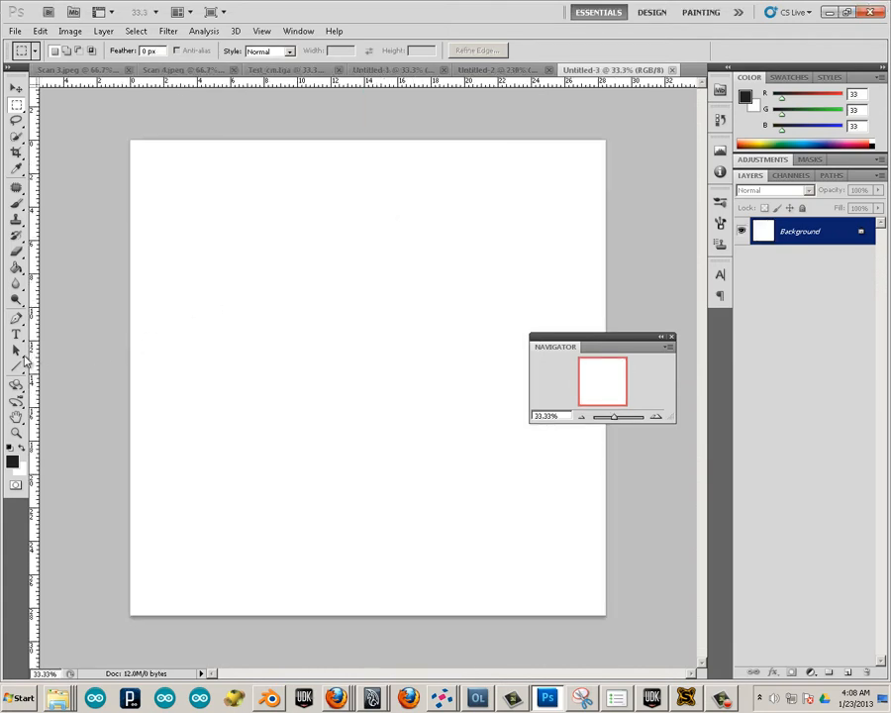
Set the Paint Bucket source to Pattern, choose the grey checker pattern and fill the blank canvas with it.
{"action": "left_click", "coordinate": [17, 269]}
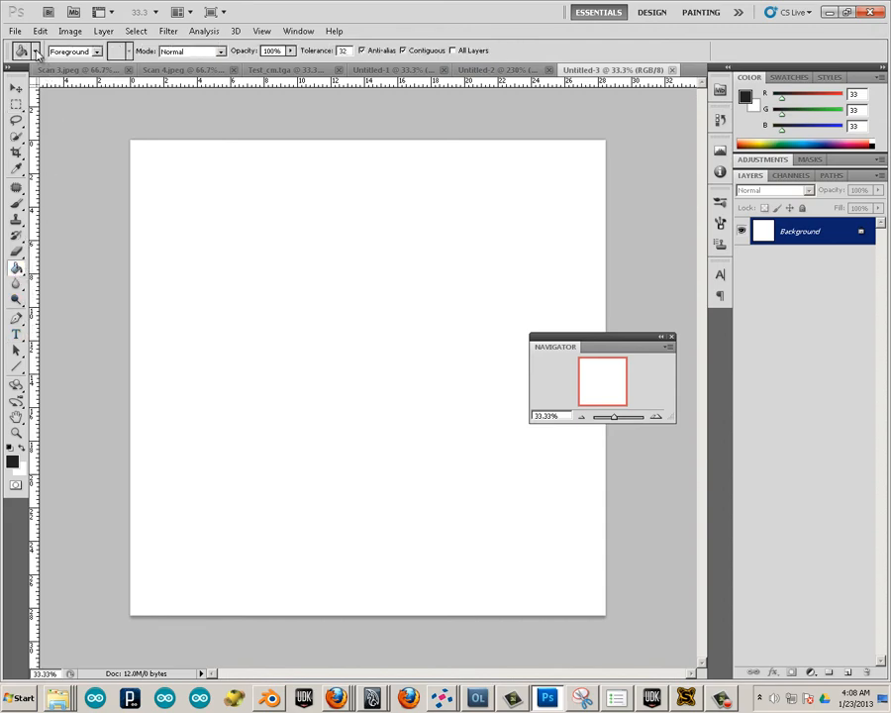
{"action": "left_click", "coordinate": [66, 51]}
{"action": "left_click", "coordinate": [69, 77]}
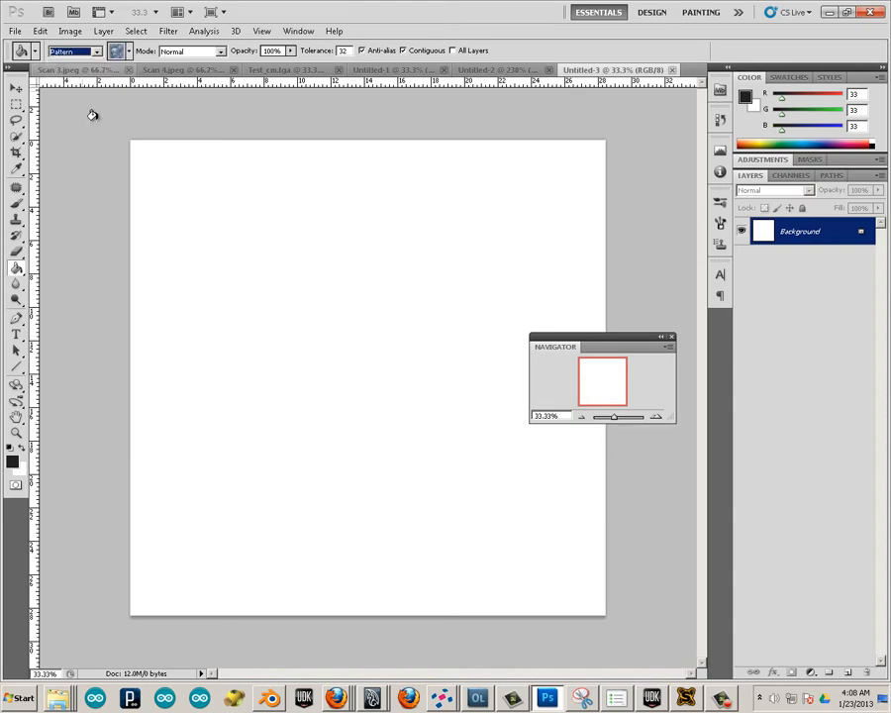
{"action": "left_click", "coordinate": [171, 181]}
{"action": "key", "text": "ctrl+z"}
{"action": "left_click", "coordinate": [127, 52]}
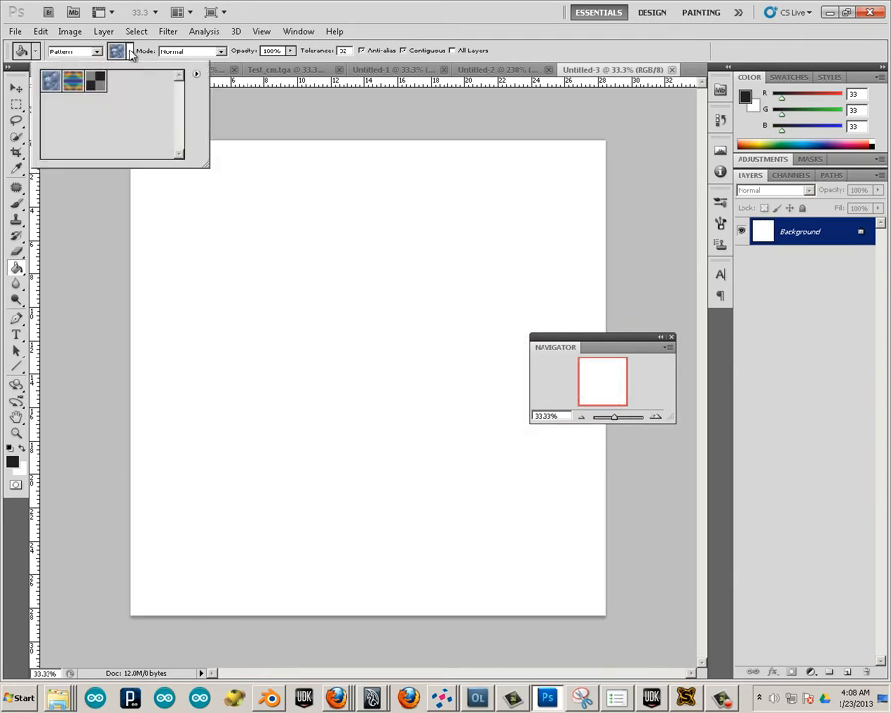
{"action": "left_click", "coordinate": [95, 81]}
{"action": "left_click", "coordinate": [220, 125]}
{"action": "left_click", "coordinate": [198, 176]}
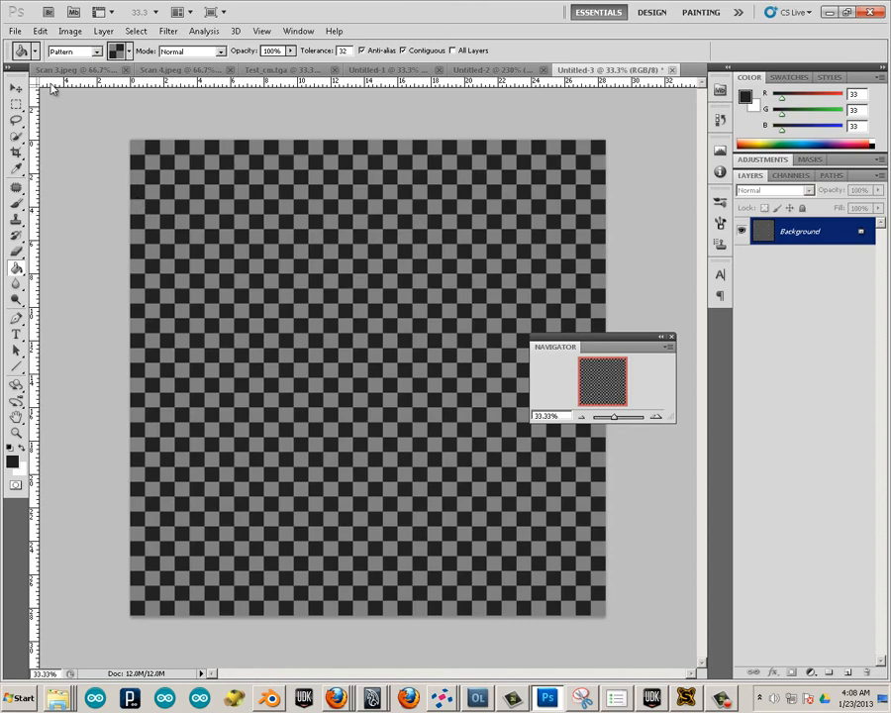
Save the checker image to the Desktop as chekers in PNG format without interlacing.
{"action": "left_click", "coordinate": [15, 31]}
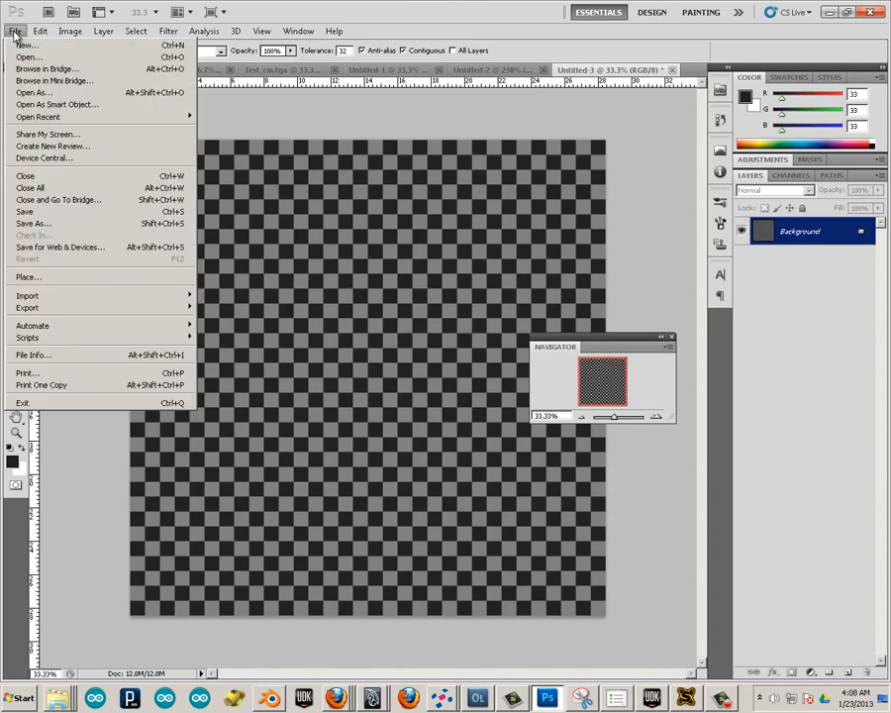
{"action": "left_click", "coordinate": [85, 224]}
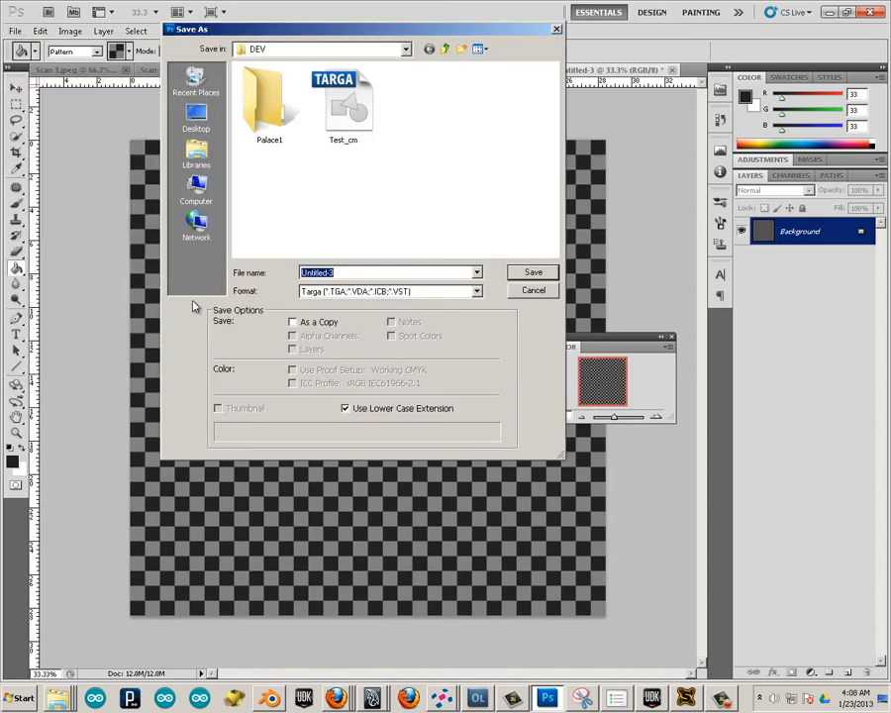
{"action": "left_click", "coordinate": [196, 118]}
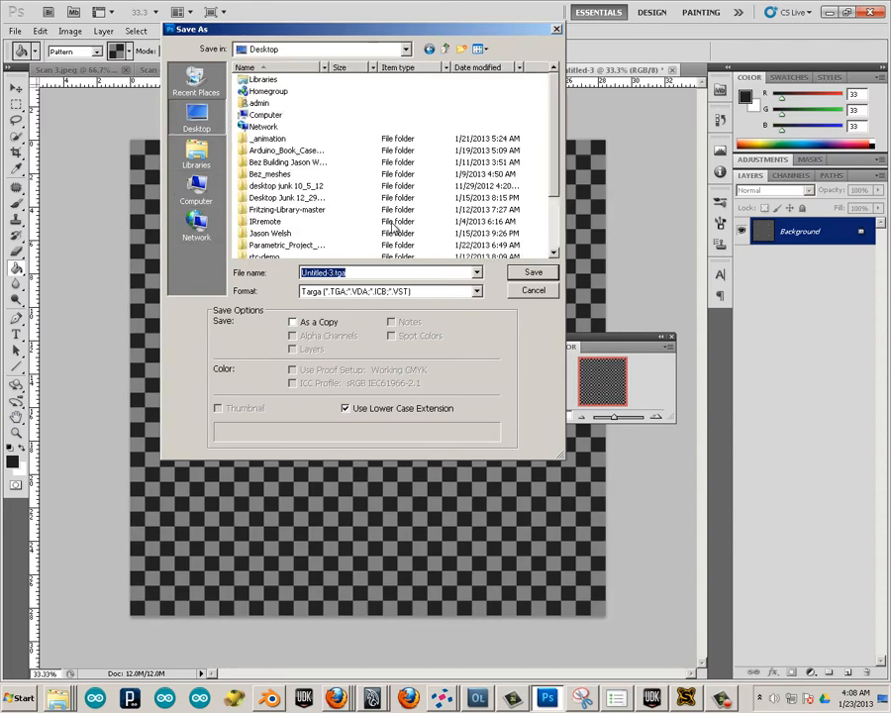
{"action": "left_click", "coordinate": [410, 294]}
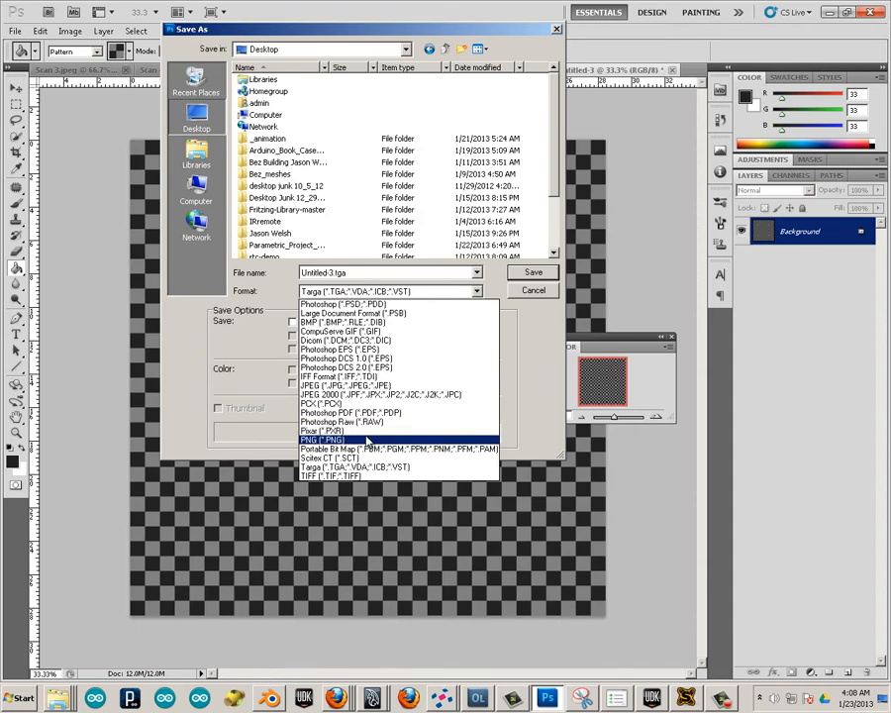
{"action": "left_click", "coordinate": [322, 440]}
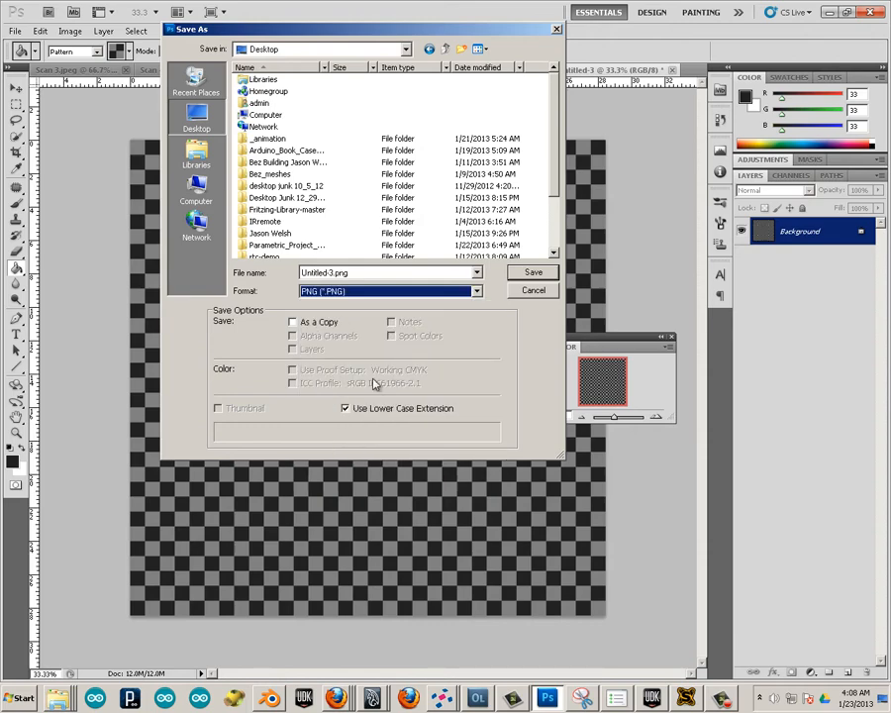
{"action": "left_click", "coordinate": [369, 272]}
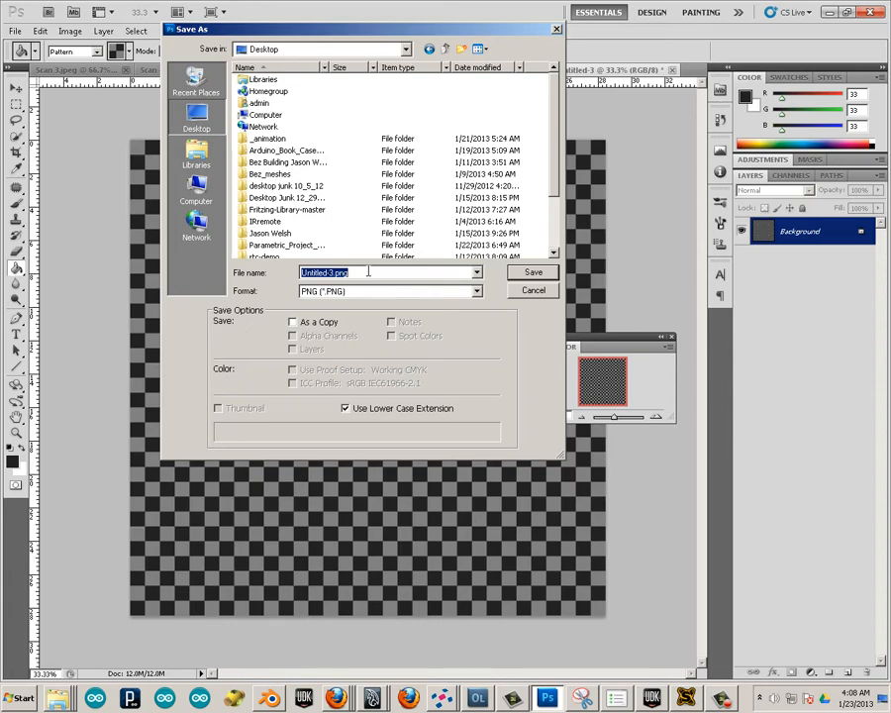
{"action": "type", "text": "chekers"}
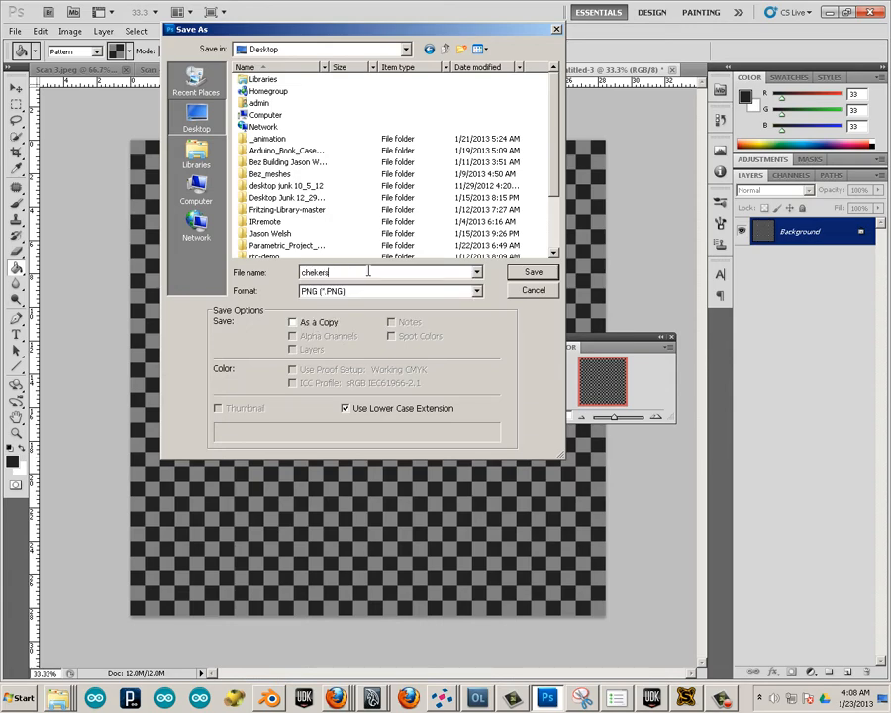
{"action": "key", "text": "Return"}
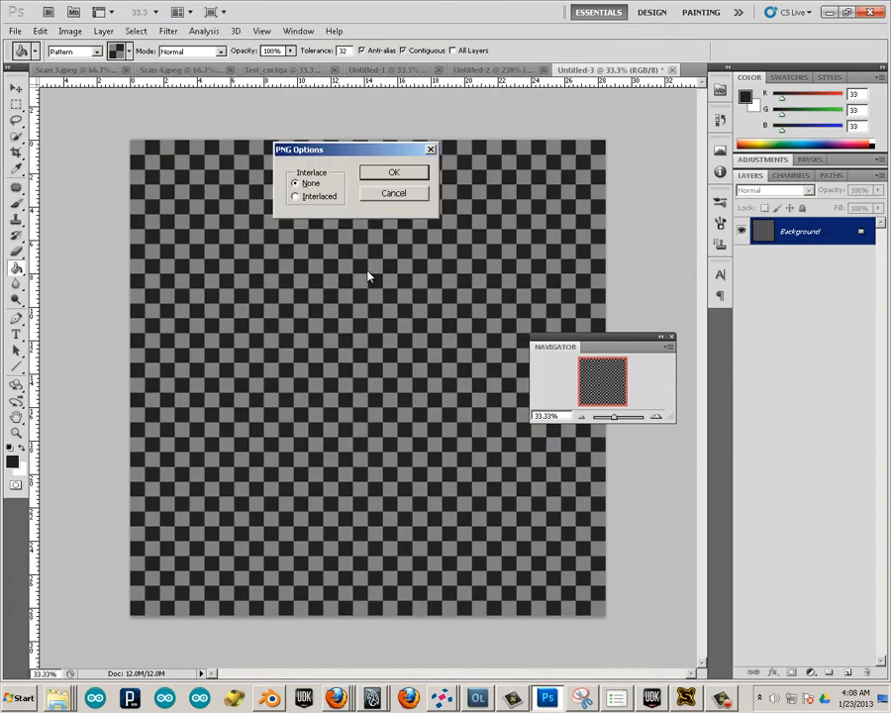
{"action": "left_click", "coordinate": [405, 180]}
Save the checker image to the Desktop also as chekers.tga in Targa format.
{"action": "left_click", "coordinate": [15, 31]}
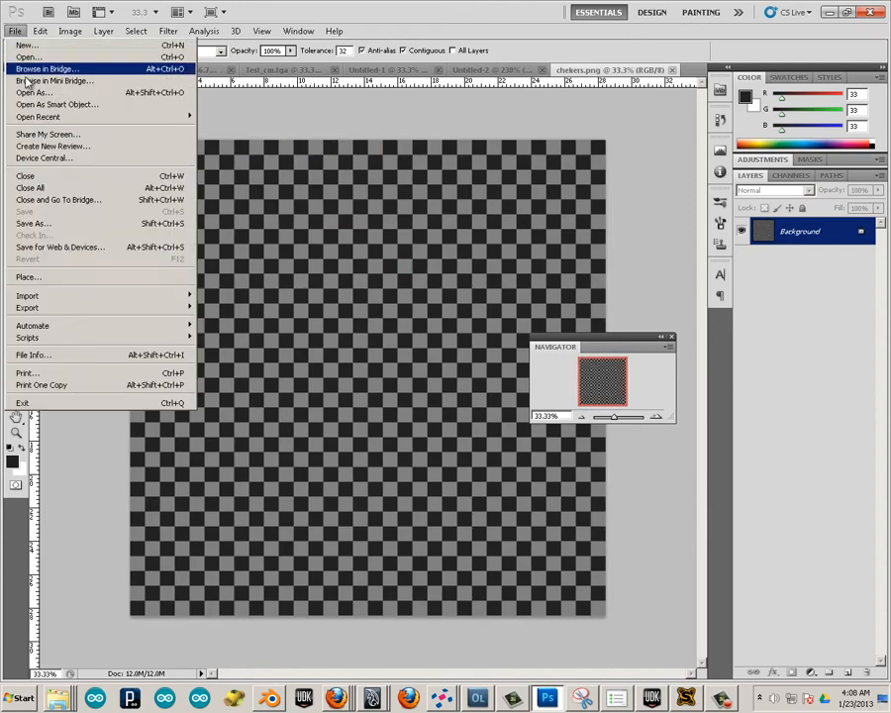
{"action": "left_click", "coordinate": [39, 224]}
{"action": "left_click", "coordinate": [391, 291]}
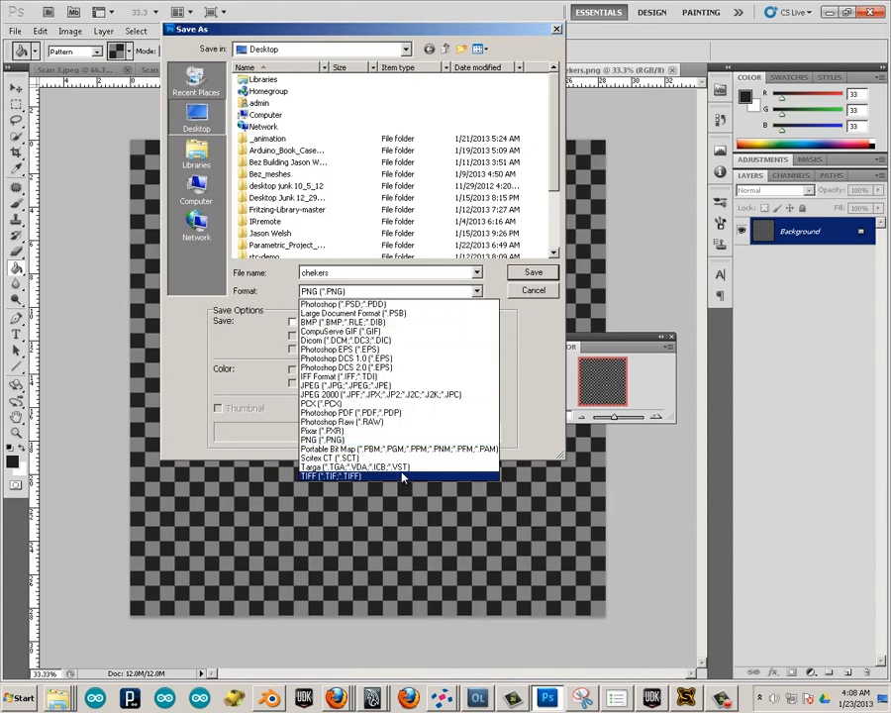
{"action": "left_click", "coordinate": [327, 499]}
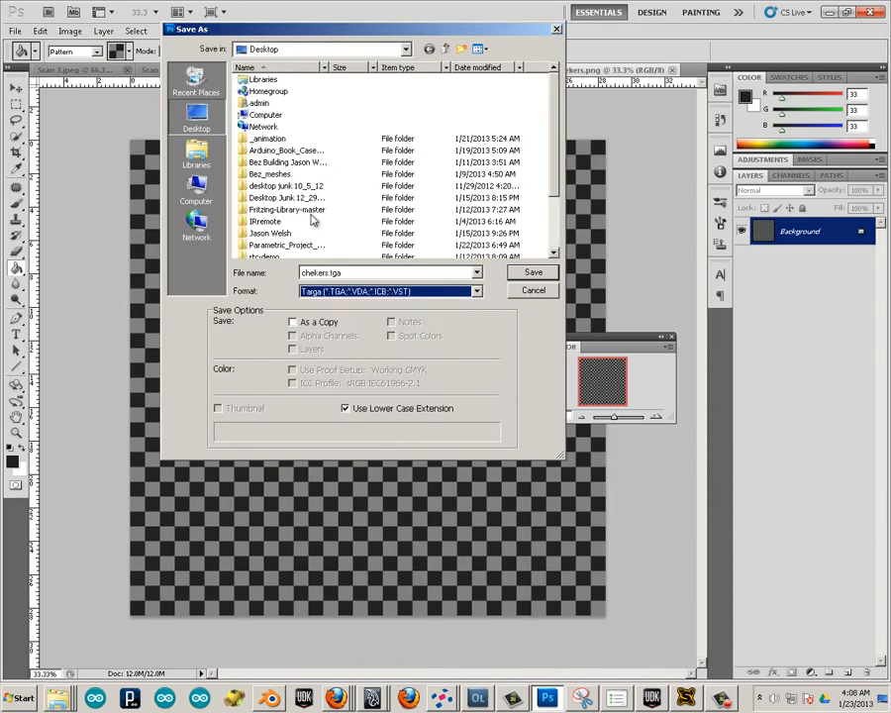
{"action": "left_click", "coordinate": [533, 275]}
{"action": "left_click", "coordinate": [374, 169]}
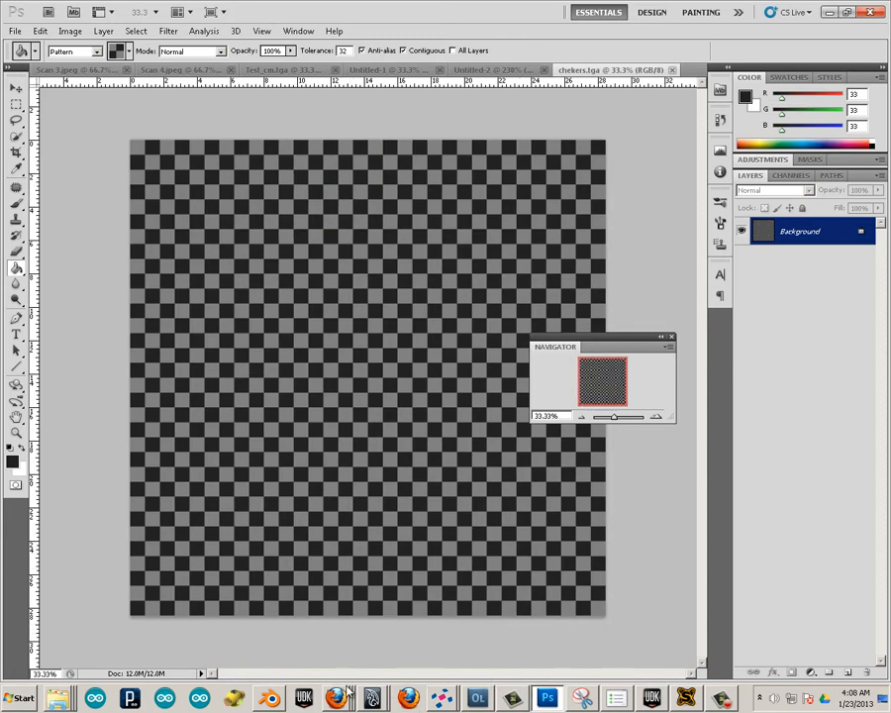
Switch to Blender, select all linked faces of the wall in face select mode and widen the UV editor.
{"action": "left_click", "coordinate": [270, 698]}
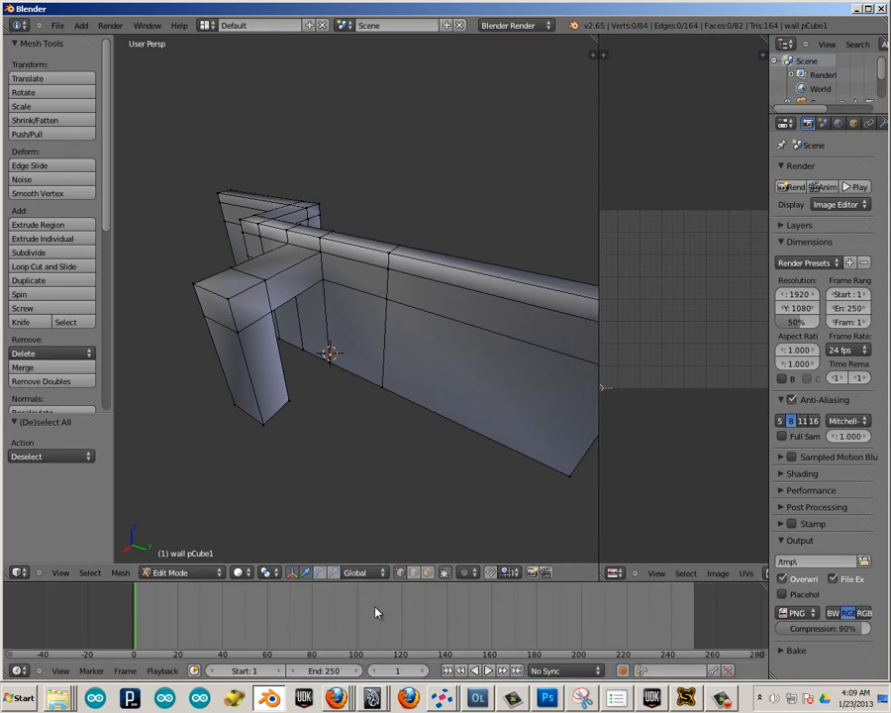
{"action": "left_click", "coordinate": [425, 573]}
{"action": "right_click", "coordinate": [467, 395]}
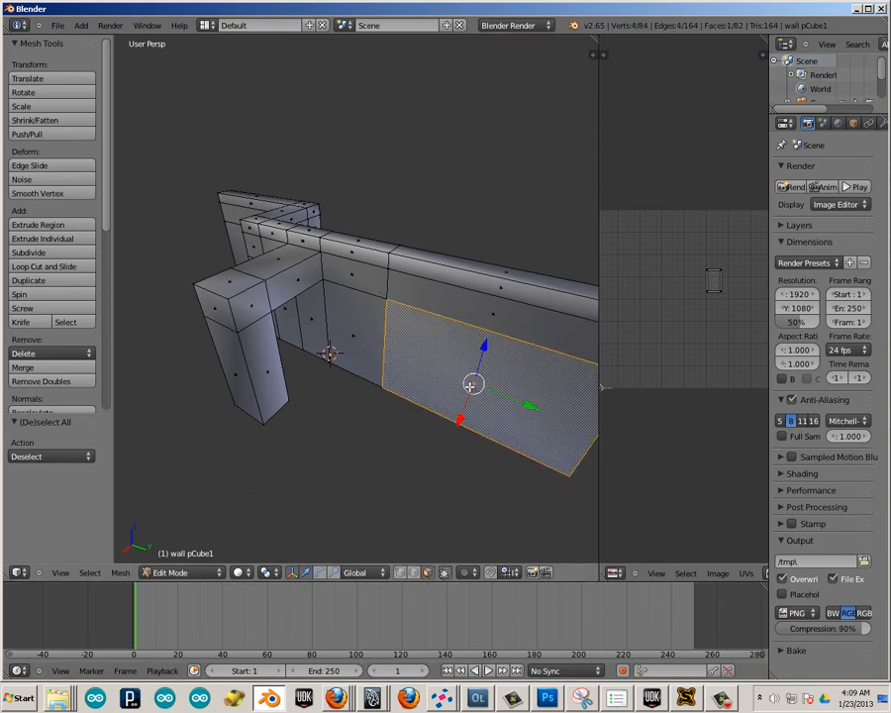
{"action": "key", "text": "l"}
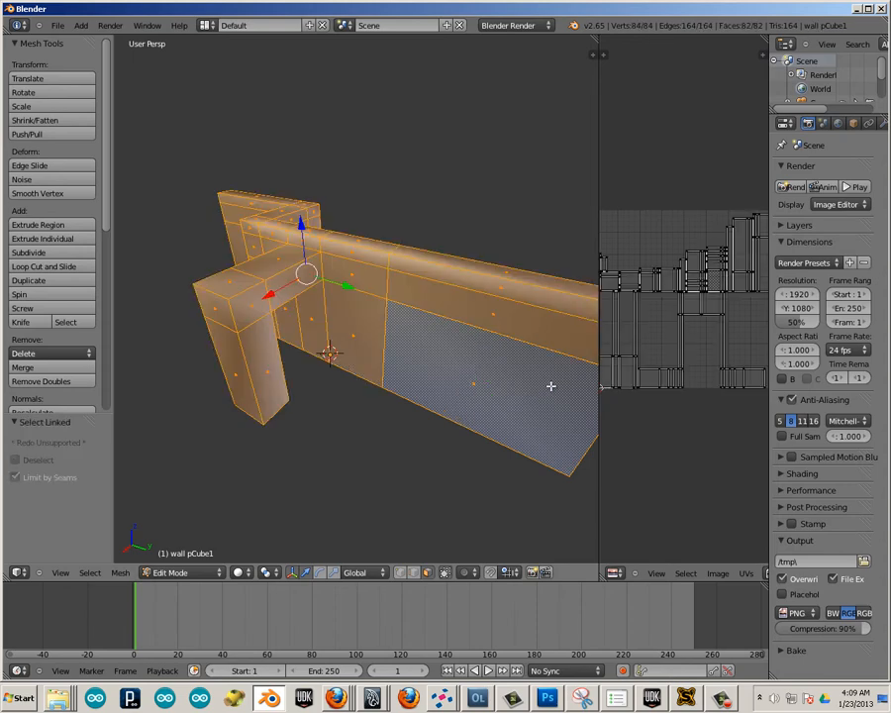
{"action": "left_click_drag", "start_coordinate": [590, 373], "coordinate": [409, 368]}
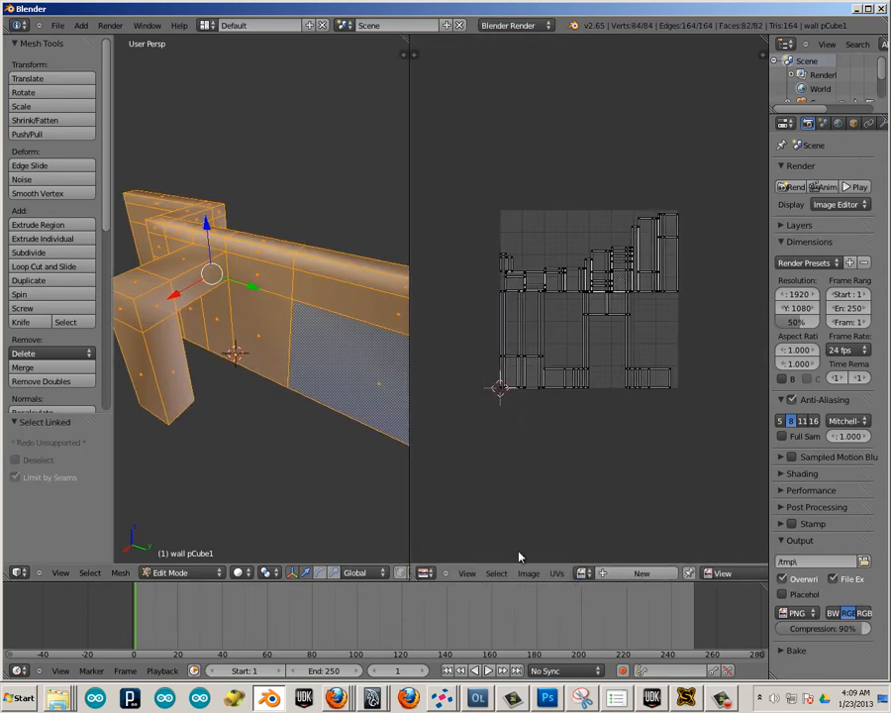
Open chekers.png from the Desktop as the image behind the wall's UV layout.
{"action": "left_click", "coordinate": [526, 574]}
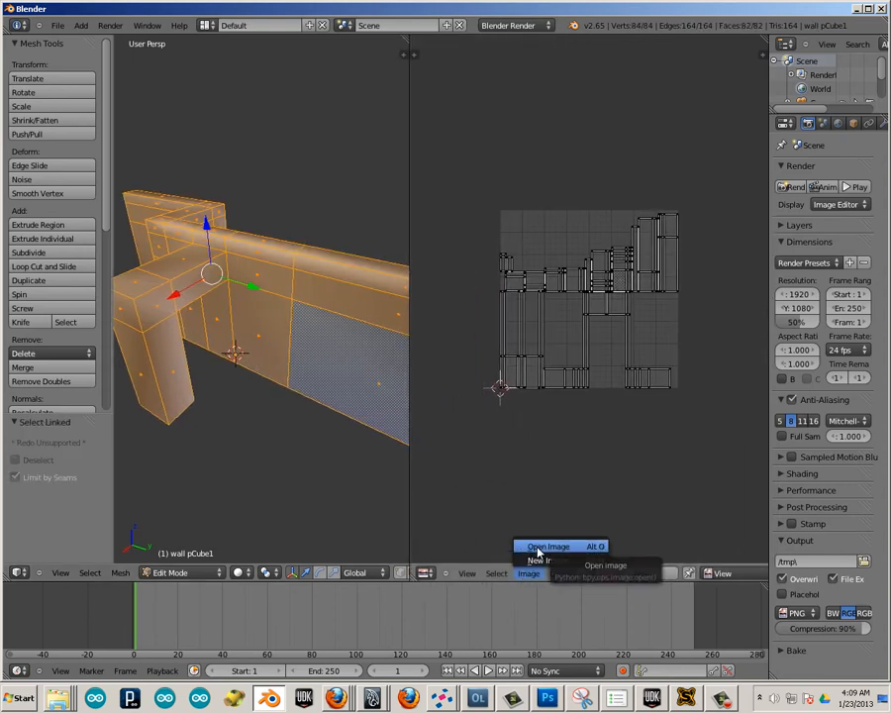
{"action": "left_click", "coordinate": [539, 551]}
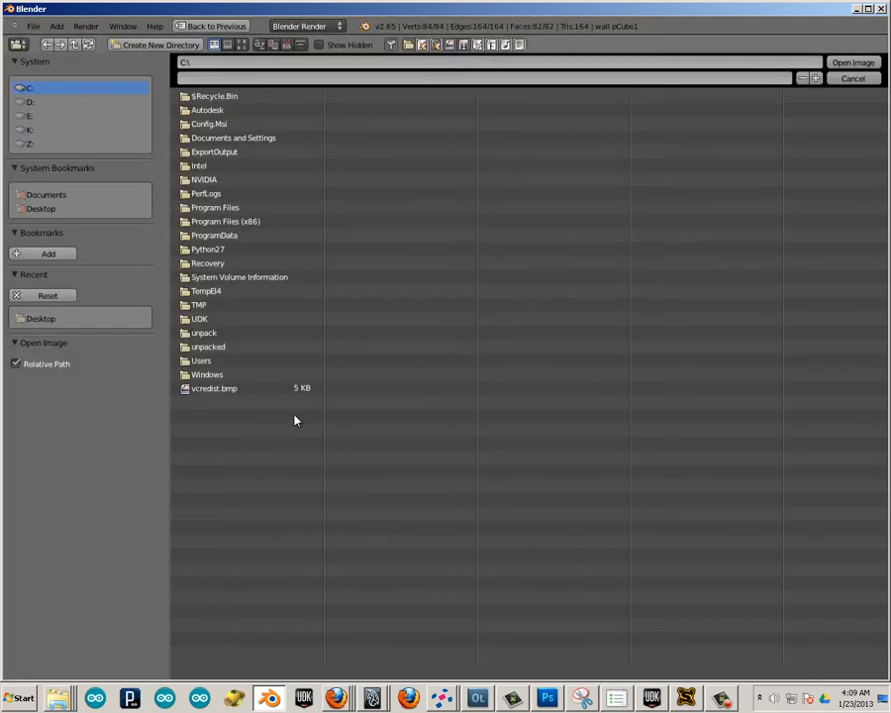
{"action": "left_click", "coordinate": [32, 208]}
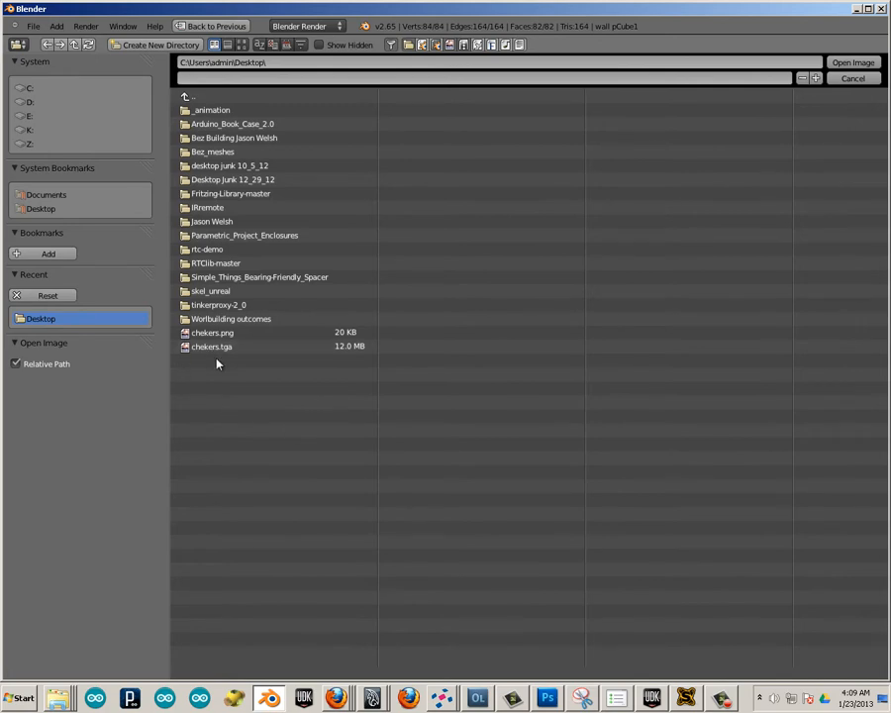
{"action": "left_click", "coordinate": [212, 337]}
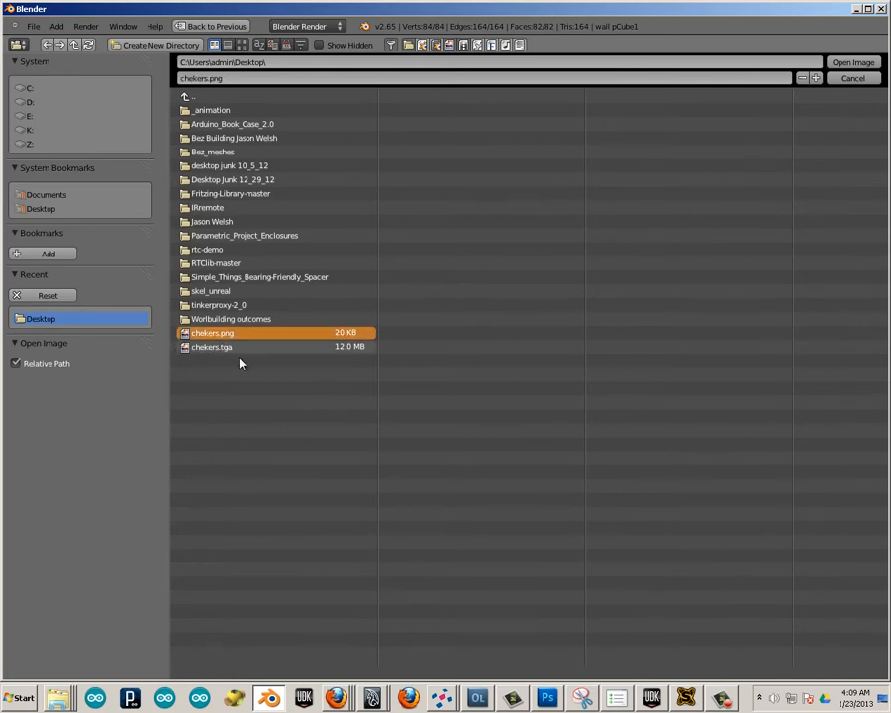
{"action": "left_click", "coordinate": [854, 63]}
Turn on Textured Solid shading in the 3D view's display settings so the wall shows the checker image.
{"action": "middle_click_drag", "start_coordinate": [356, 319], "coordinate": [336, 314]}
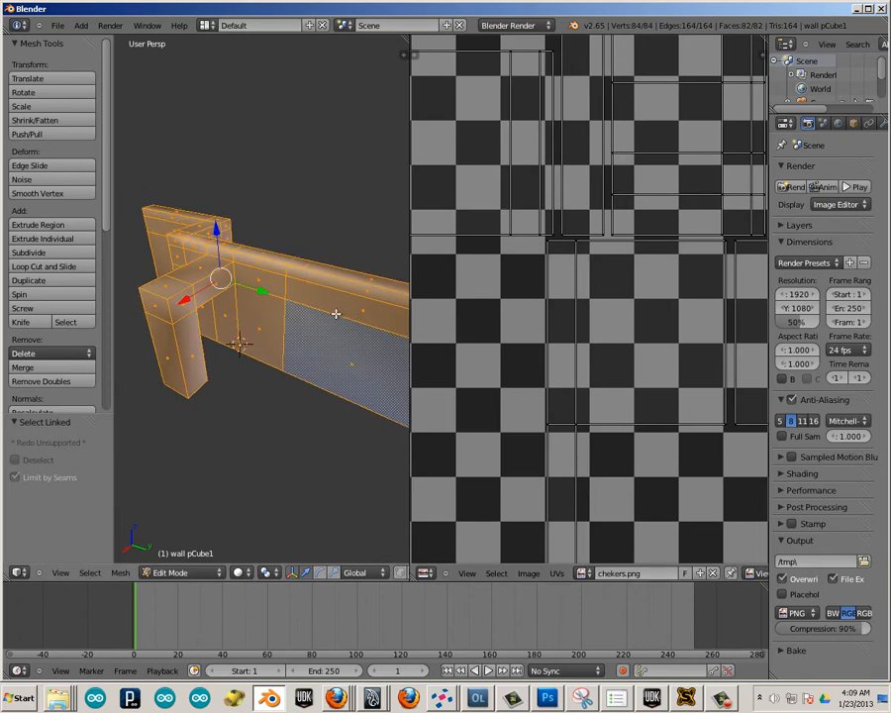
{"action": "key", "text": "n"}
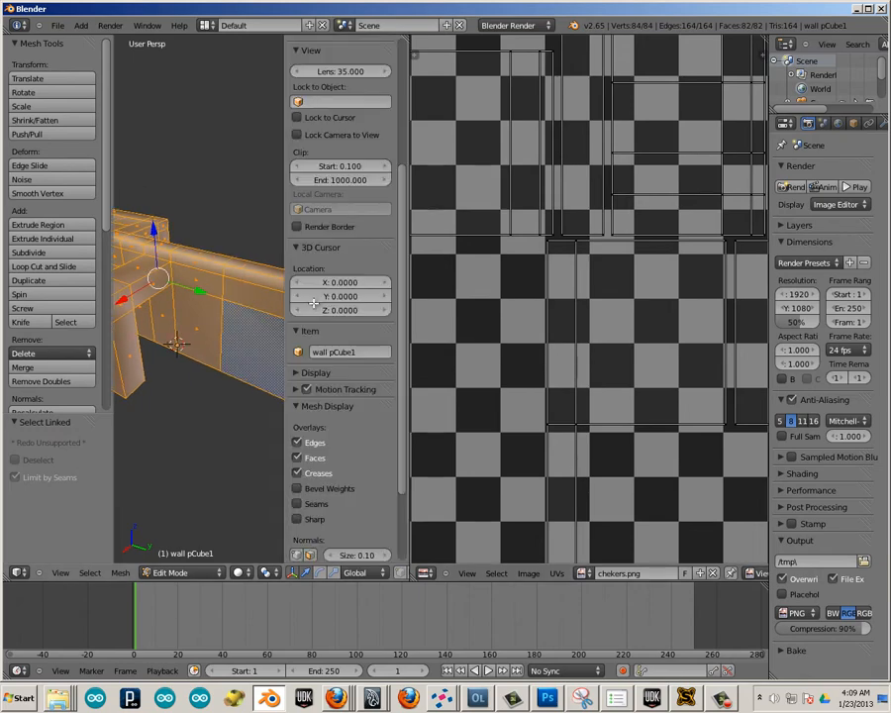
{"action": "scroll", "coordinate": [335, 351], "scroll_direction": "down", "scroll_amount": 5}
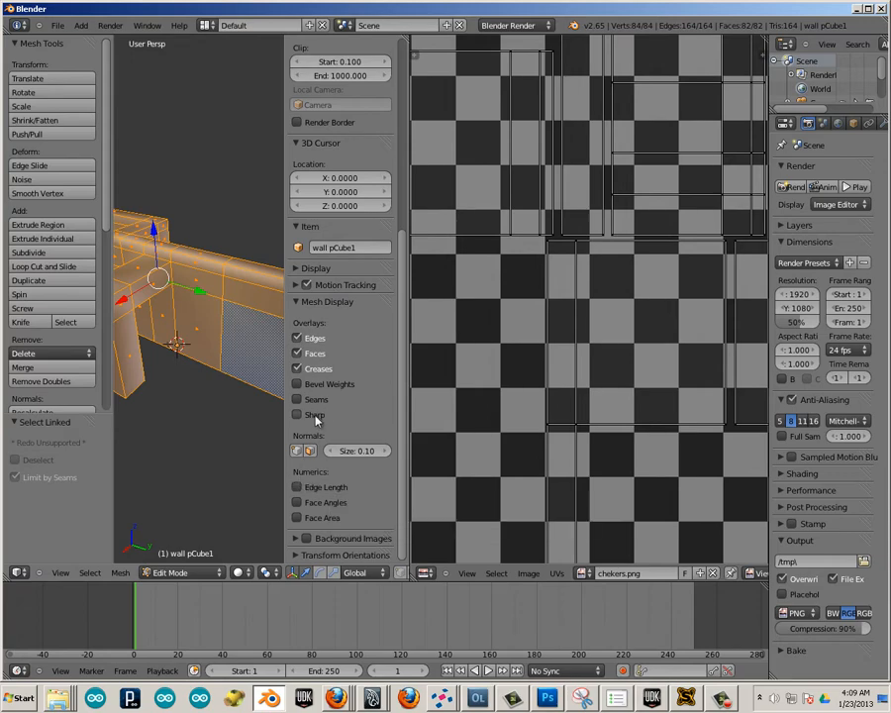
{"action": "left_click", "coordinate": [298, 270]}
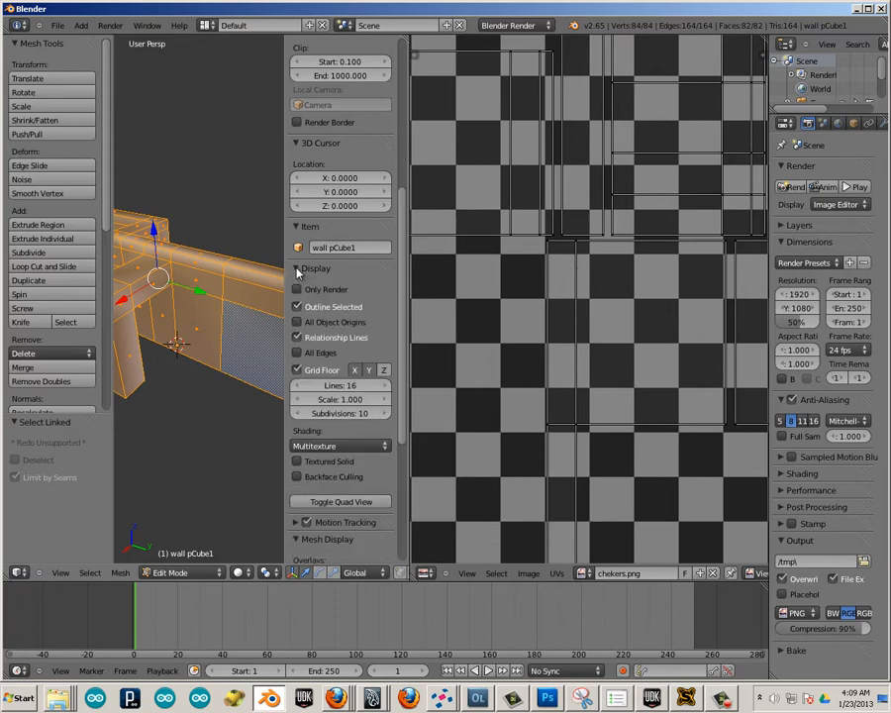
{"action": "left_click", "coordinate": [298, 463]}
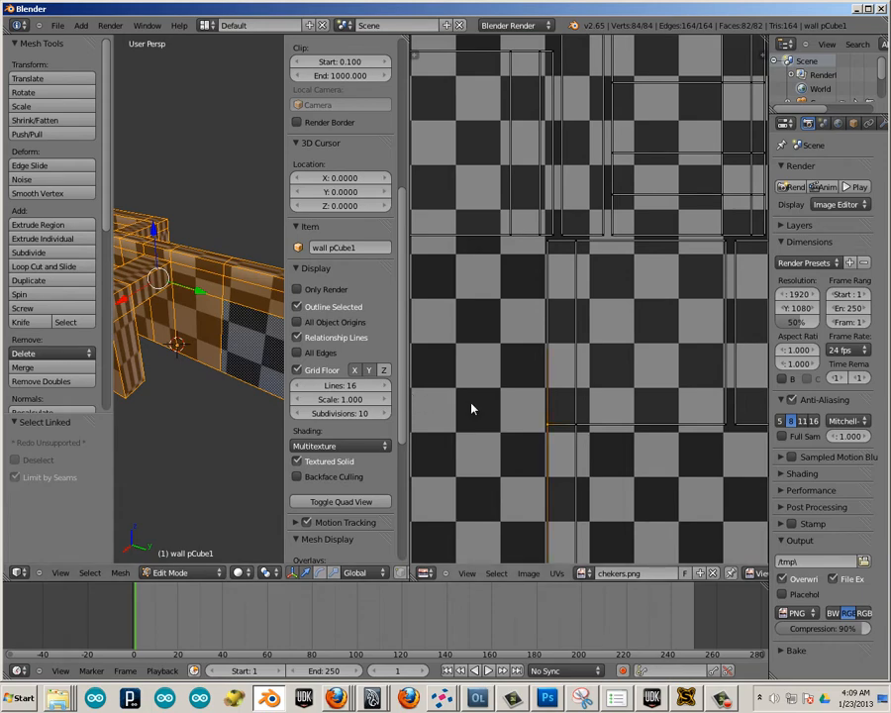
Try moving a corner vertex of a UV island across the checker image, and widen the 3D view.
{"action": "key", "text": "g"}
{"action": "left_click", "coordinate": [638, 439]}
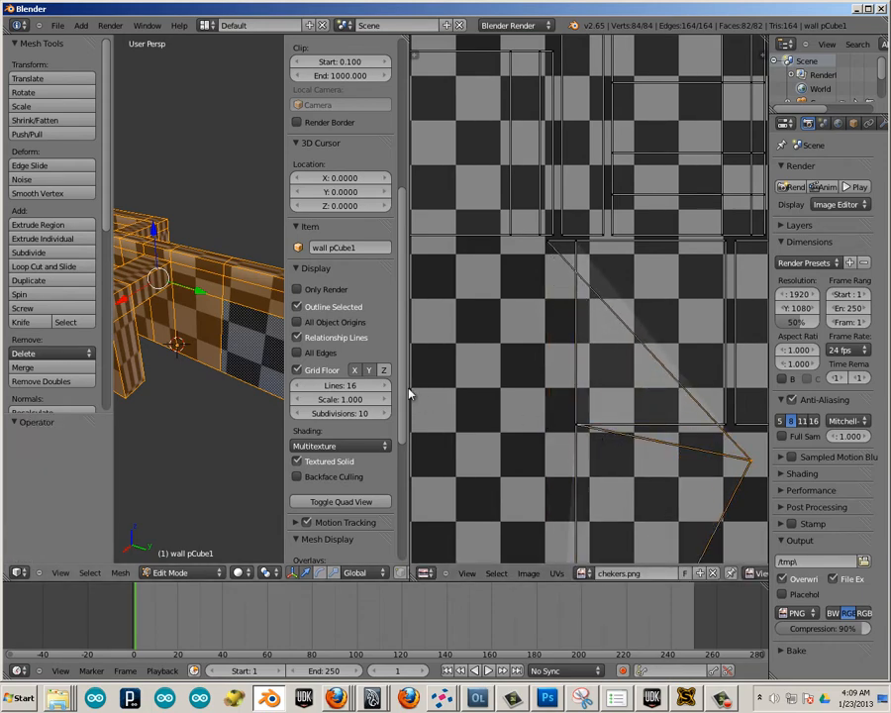
{"action": "left_click_drag", "start_coordinate": [421, 388], "coordinate": [721, 388]}
{"action": "middle_click_drag", "start_coordinate": [416, 379], "coordinate": [318, 389]}
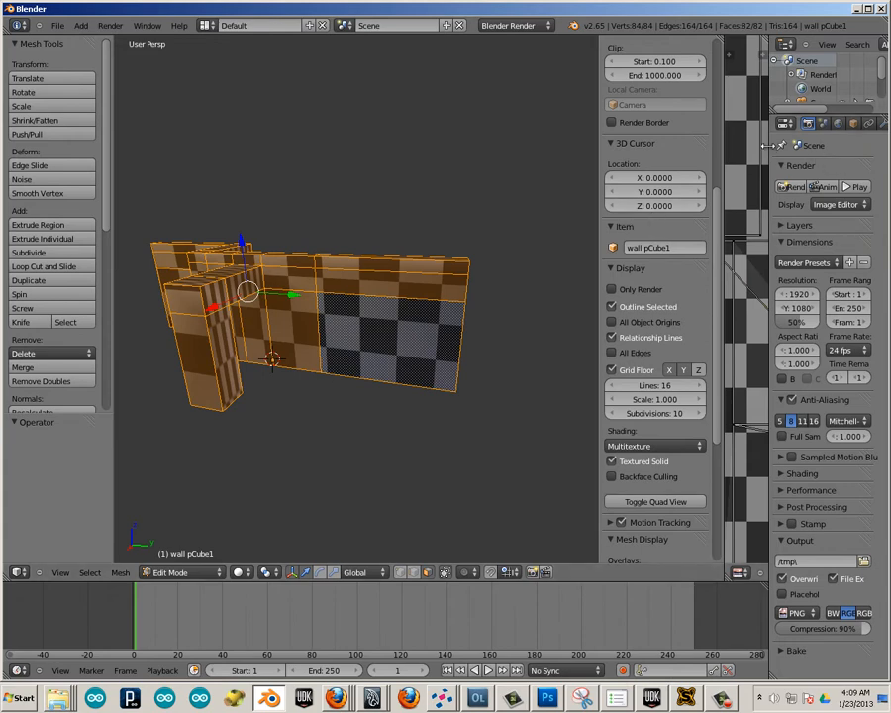
Remove the wall mesh's existing UV map and add two new UV maps in the object data settings.
{"action": "left_click_drag", "start_coordinate": [768, 145], "coordinate": [748, 151]}
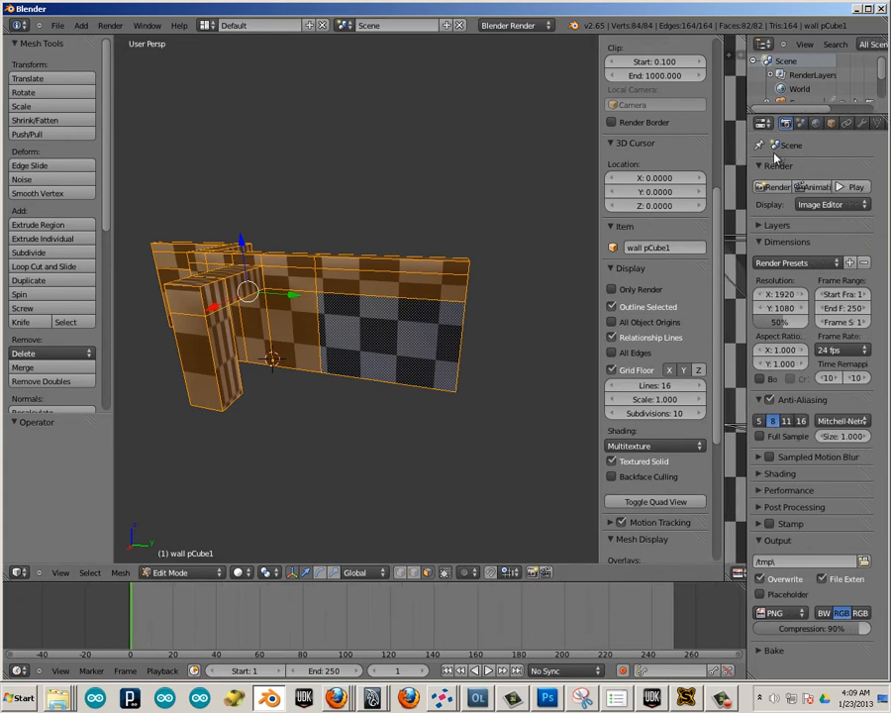
{"action": "left_click_drag", "start_coordinate": [722, 172], "coordinate": [614, 181]}
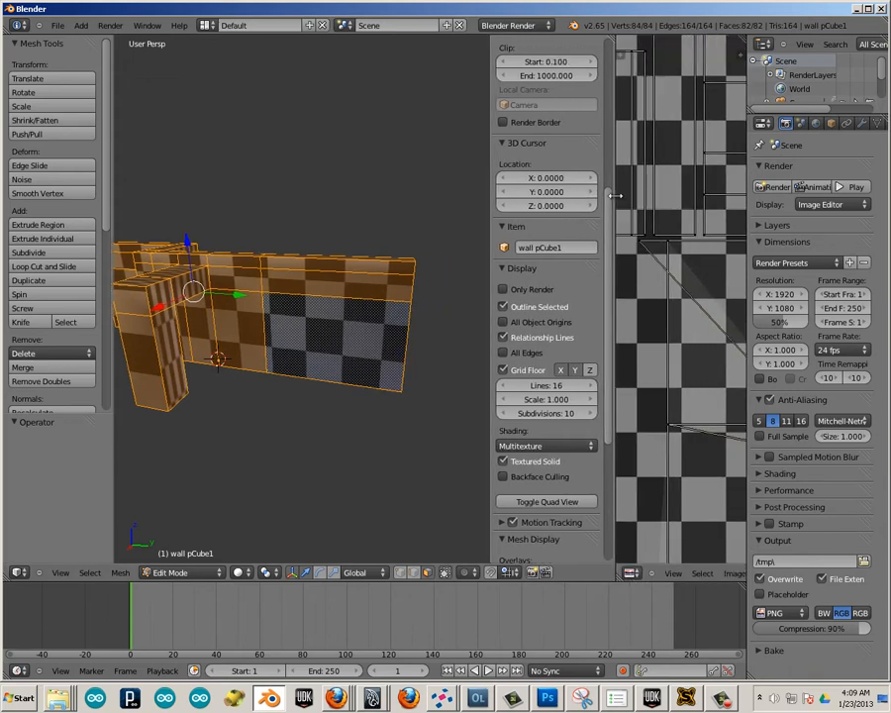
{"action": "left_click", "coordinate": [877, 124]}
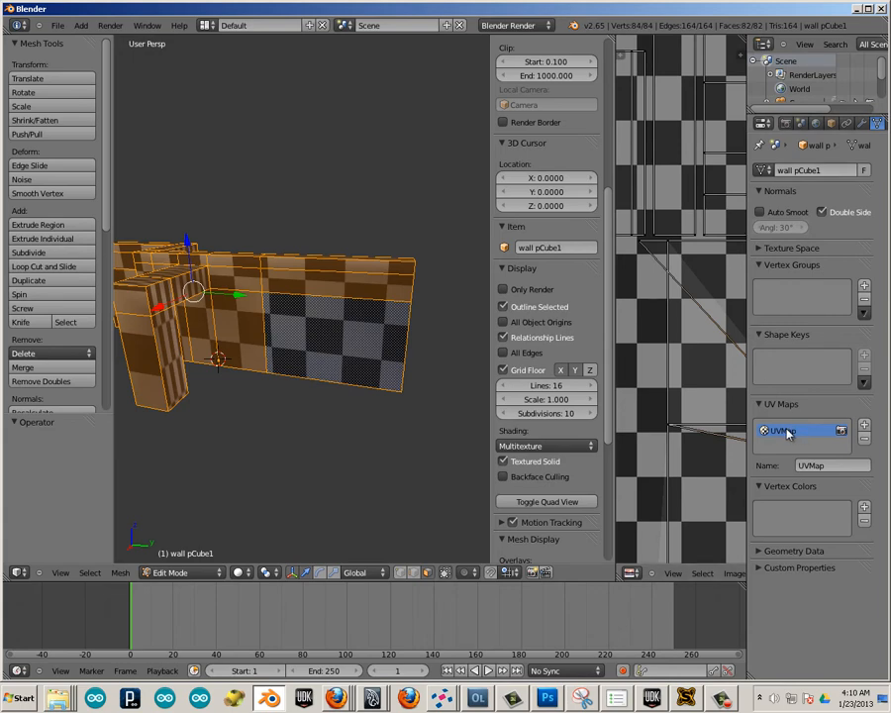
{"action": "left_click", "coordinate": [865, 438]}
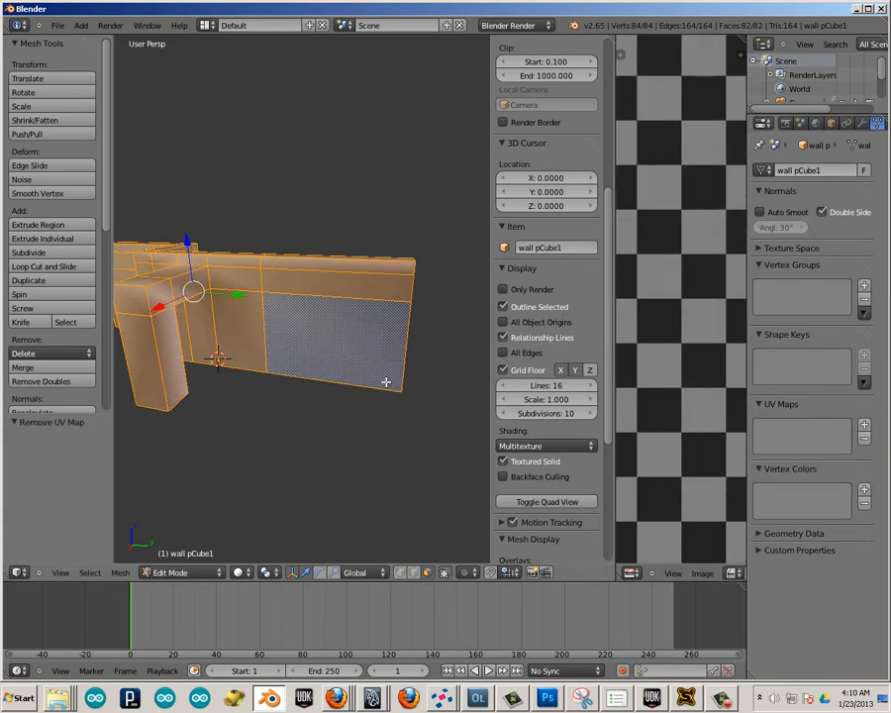
{"action": "left_click", "coordinate": [863, 425]}
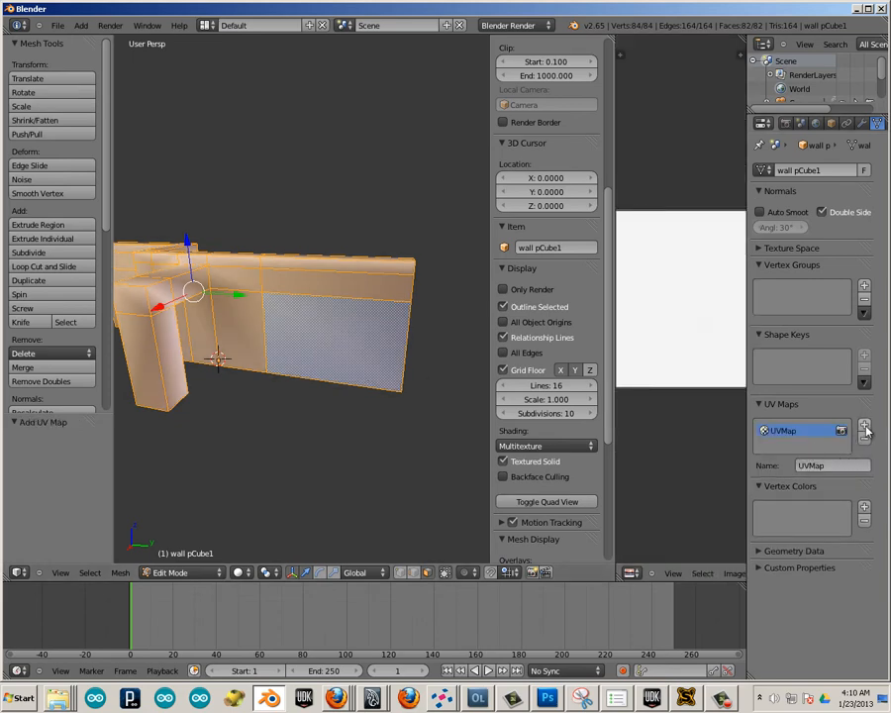
{"action": "left_click", "coordinate": [864, 426]}
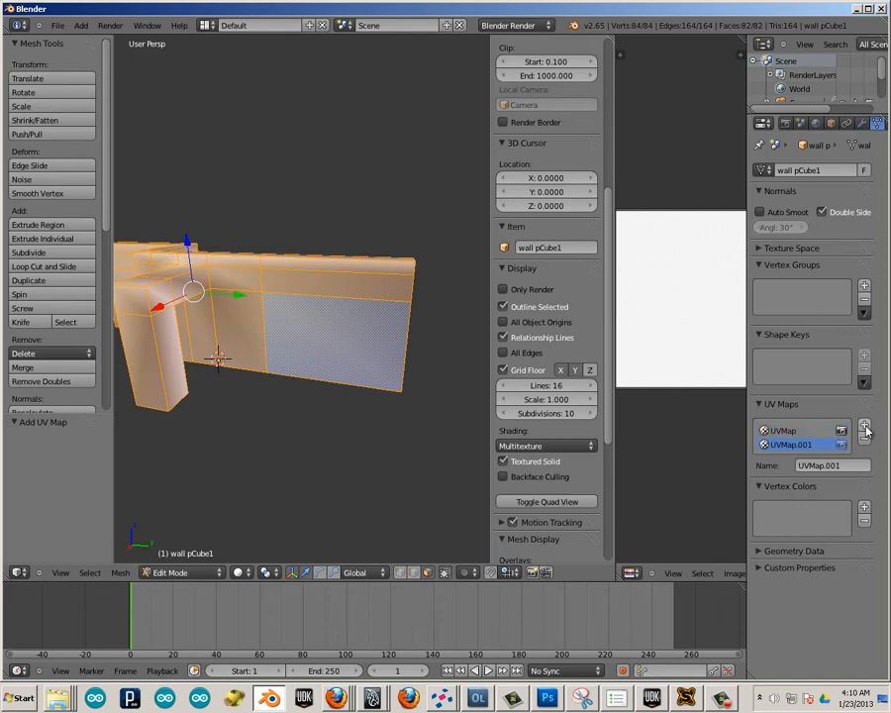
Select all linked faces of the wall and unwrap them into the second UV map with Lightmap Pack at image size 2048.
{"action": "left_click", "coordinate": [791, 434]}
{"action": "left_click", "coordinate": [788, 433]}
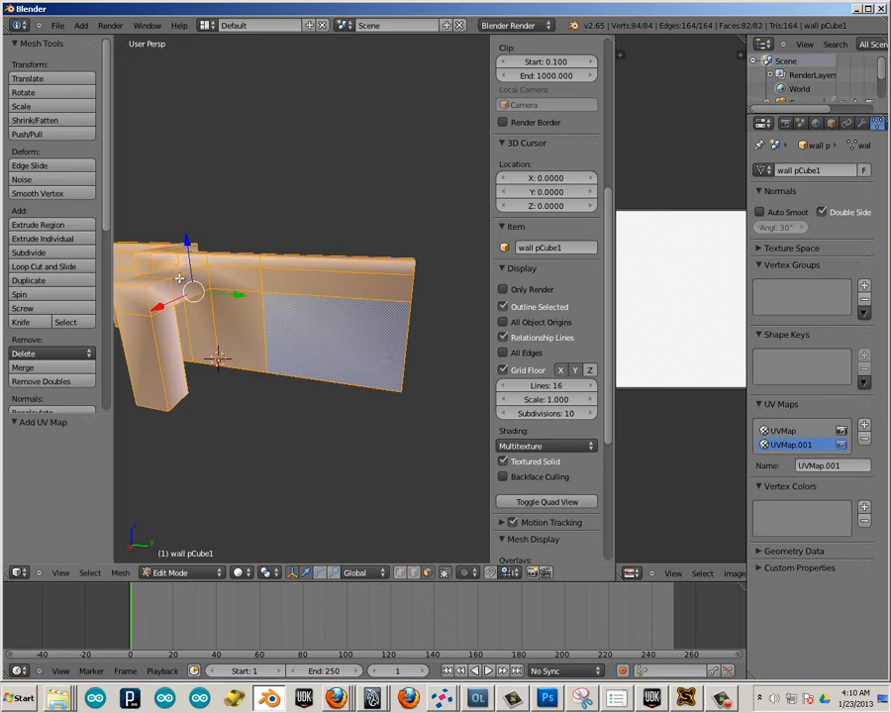
{"action": "key", "text": "l"}
{"action": "right_click", "coordinate": [258, 294]}
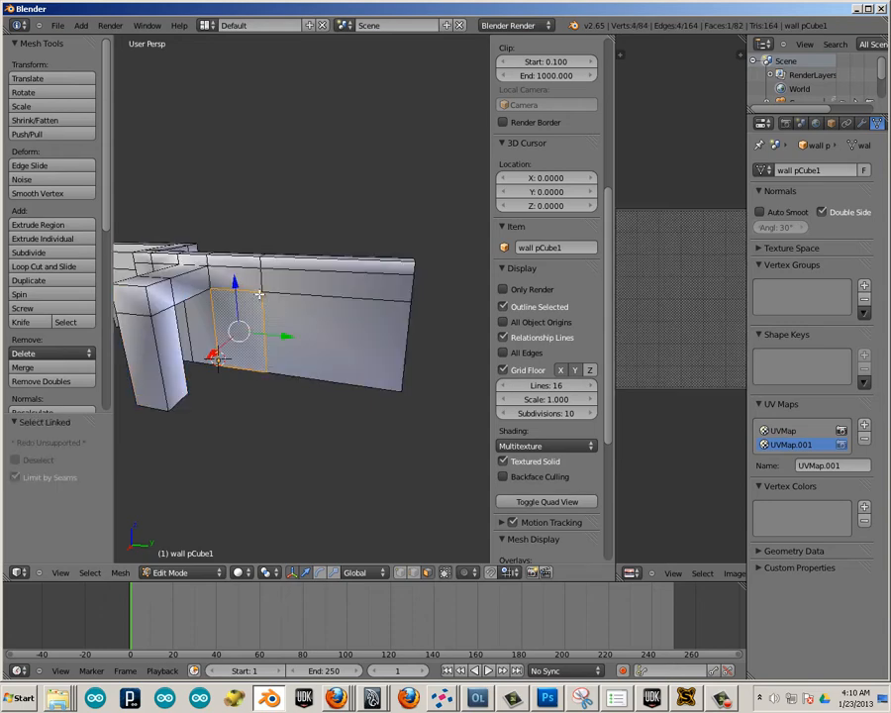
{"action": "key", "text": "l"}
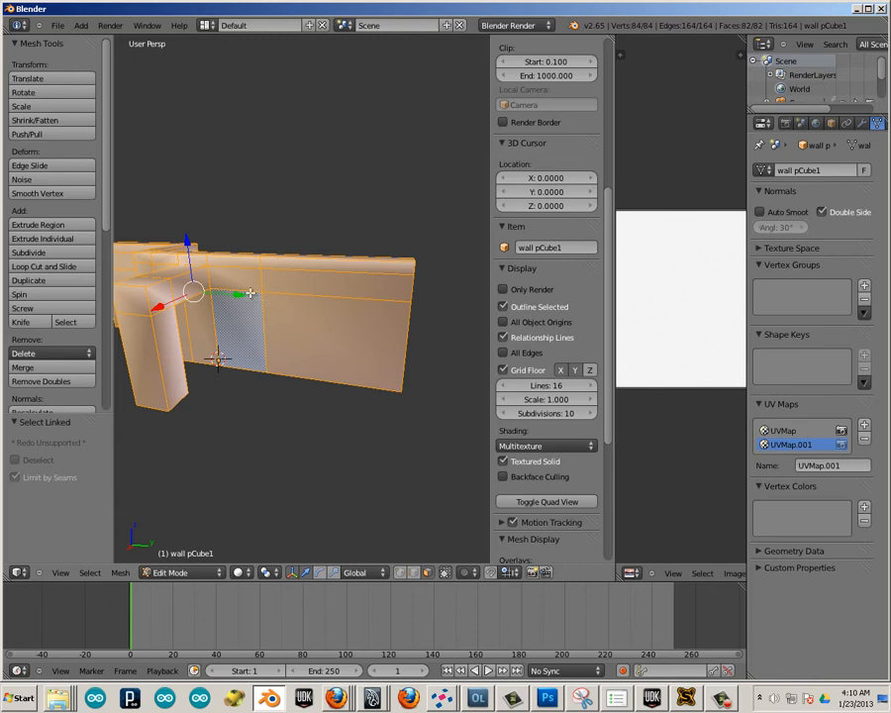
{"action": "key", "text": "u"}
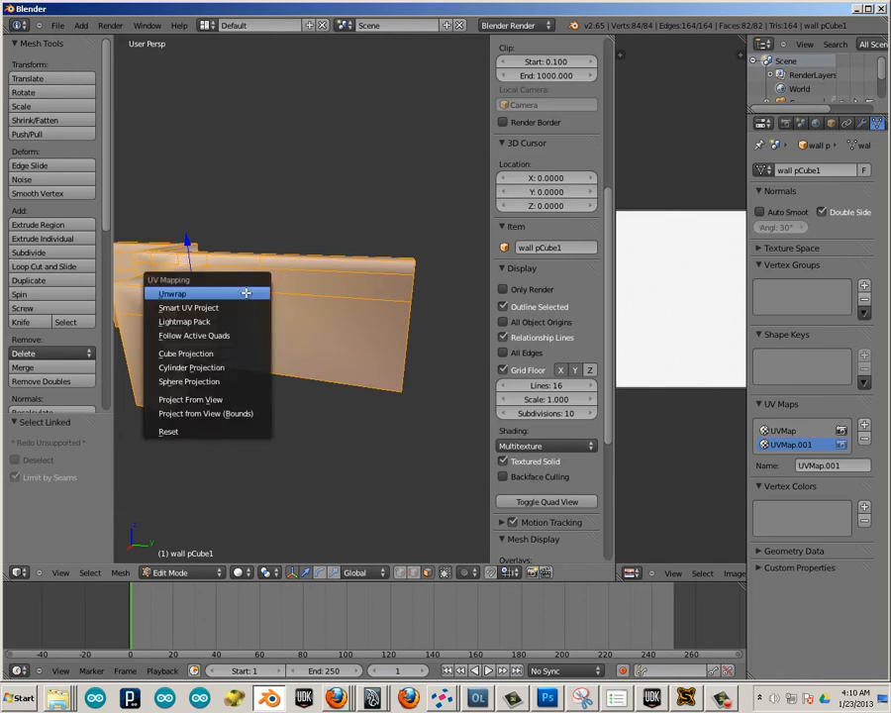
{"action": "left_click", "coordinate": [196, 321]}
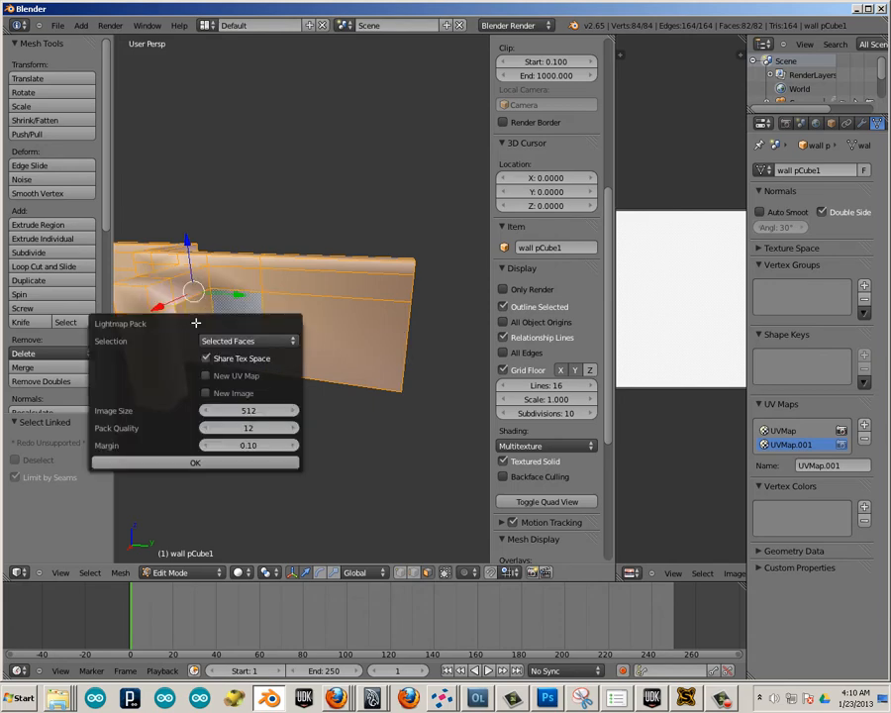
{"action": "left_click", "coordinate": [282, 410]}
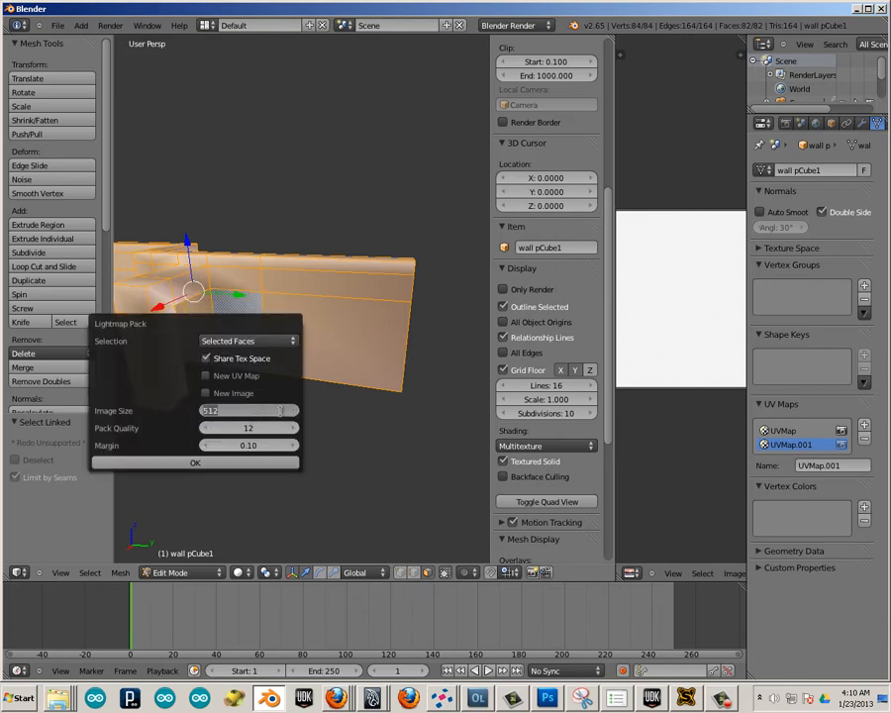
{"action": "type", "text": "2048"}
{"action": "key", "text": "Return"}
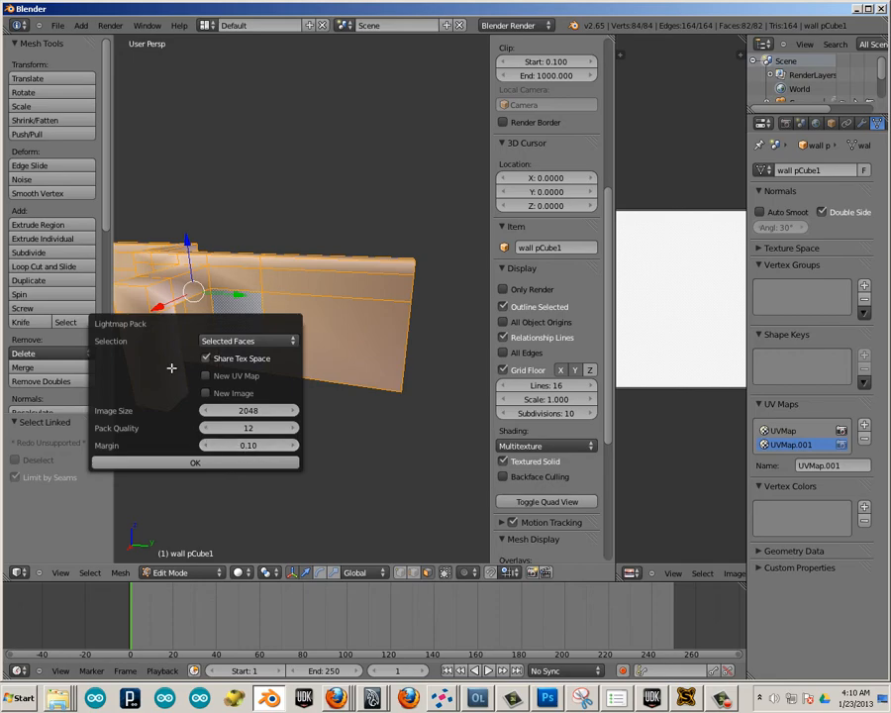
{"action": "left_click", "coordinate": [155, 462]}
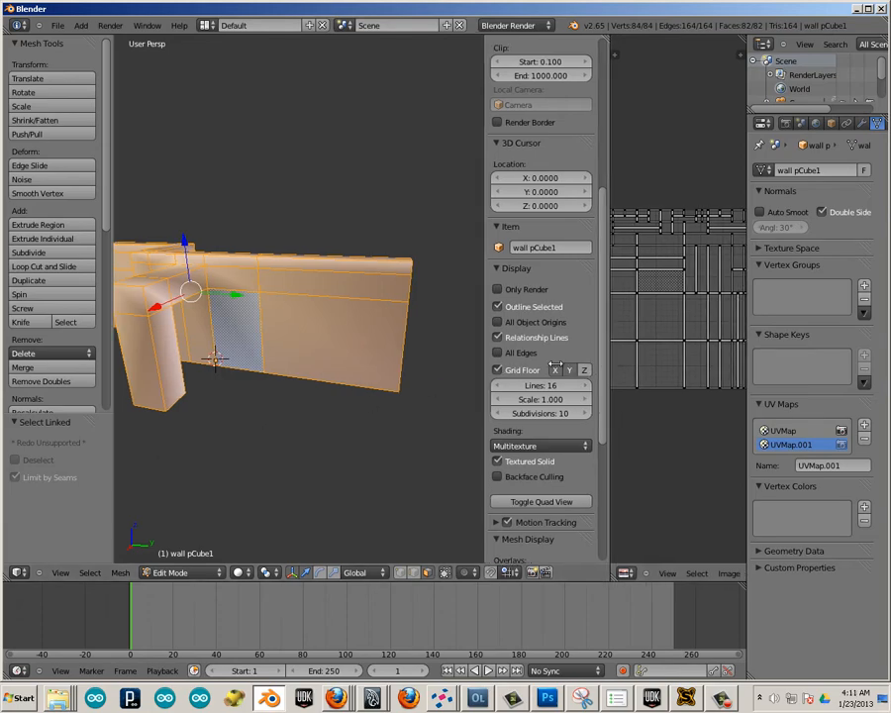
Enlarge the UV editor and open chekers.png from the Desktop behind the packed lightmap layout.
{"action": "left_click_drag", "start_coordinate": [614, 370], "coordinate": [384, 366]}
{"action": "scroll", "coordinate": [500, 354], "scroll_direction": "up", "scroll_amount": 4}
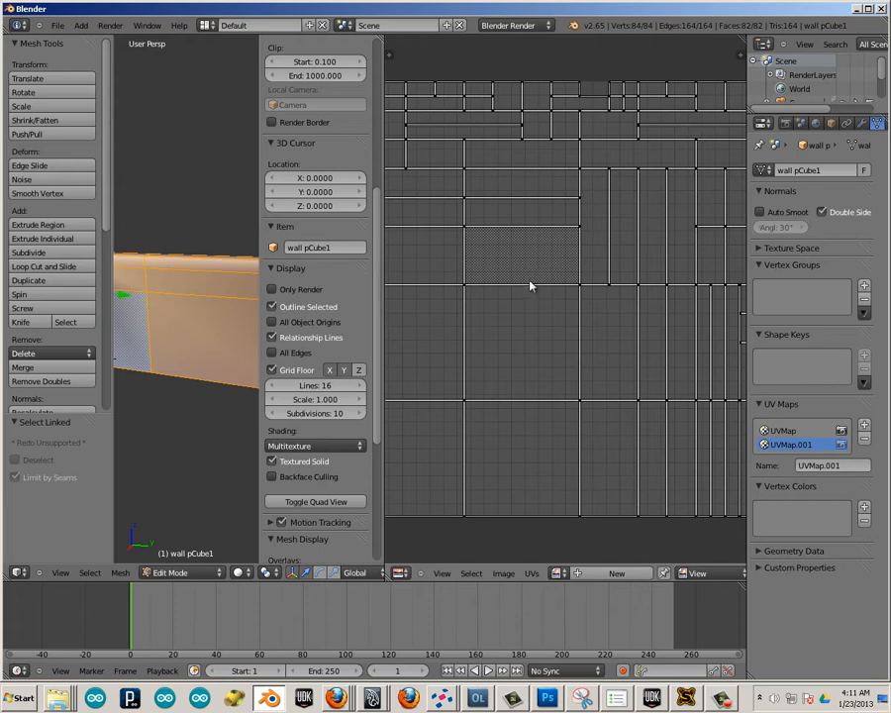
{"action": "scroll", "coordinate": [530, 289], "scroll_direction": "down", "scroll_amount": 5}
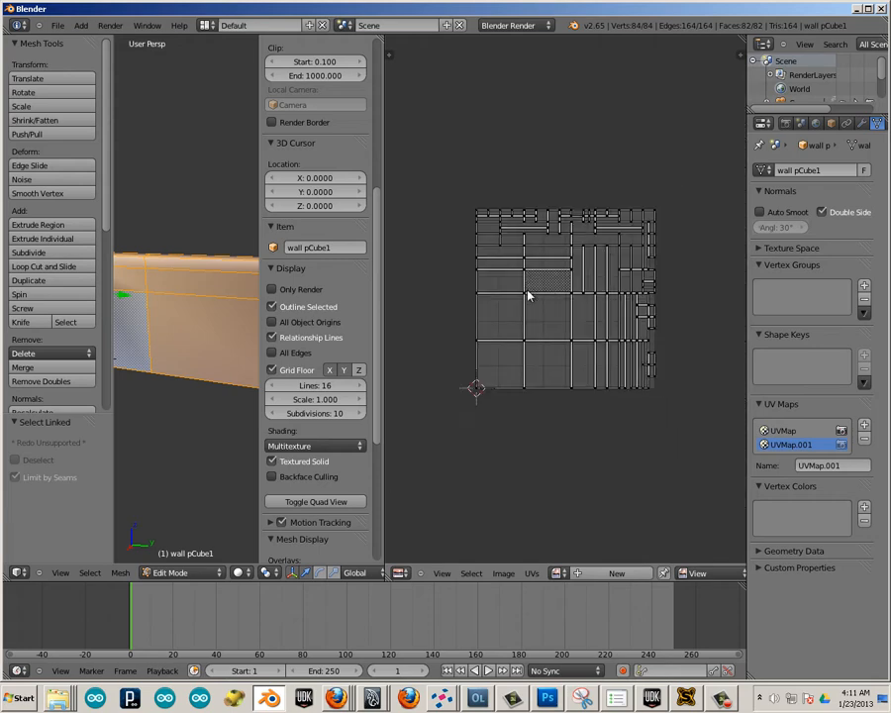
{"action": "left_click", "coordinate": [500, 577]}
{"action": "left_click", "coordinate": [490, 542]}
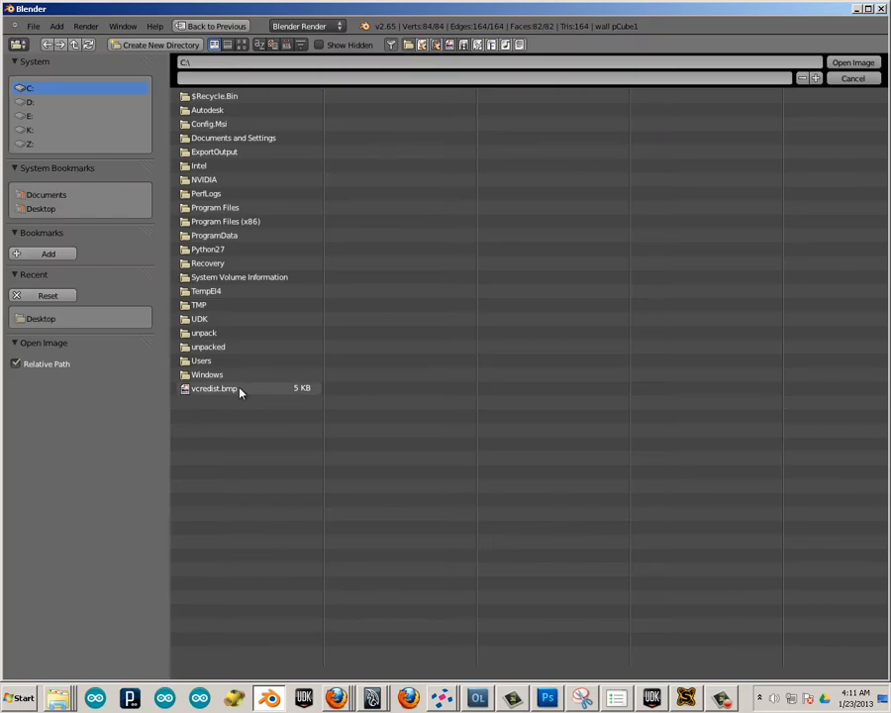
{"action": "left_click", "coordinate": [42, 209]}
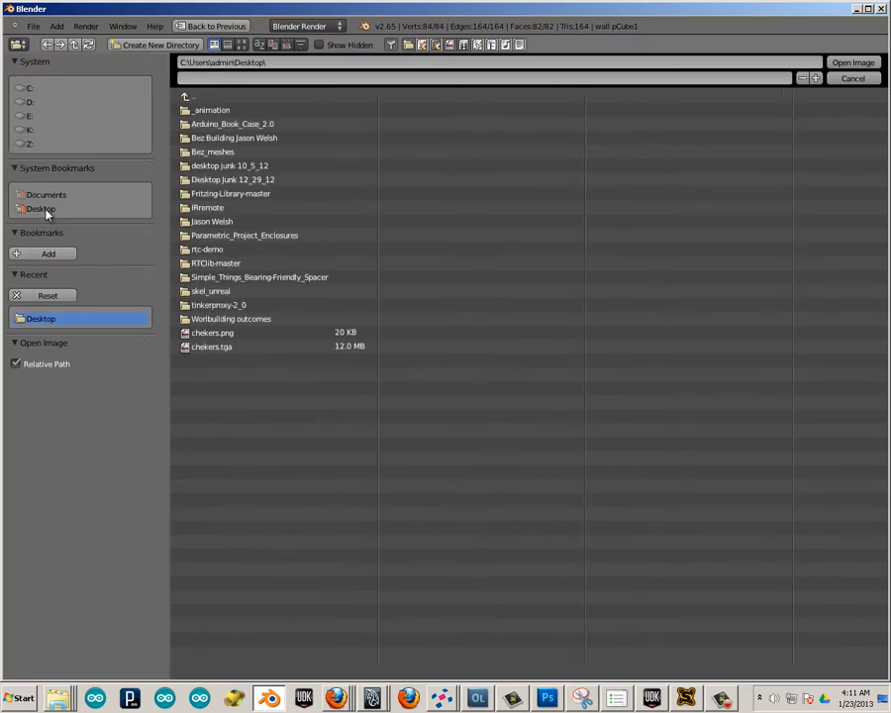
{"action": "left_click", "coordinate": [230, 337]}
{"action": "double_click", "coordinate": [229, 338]}
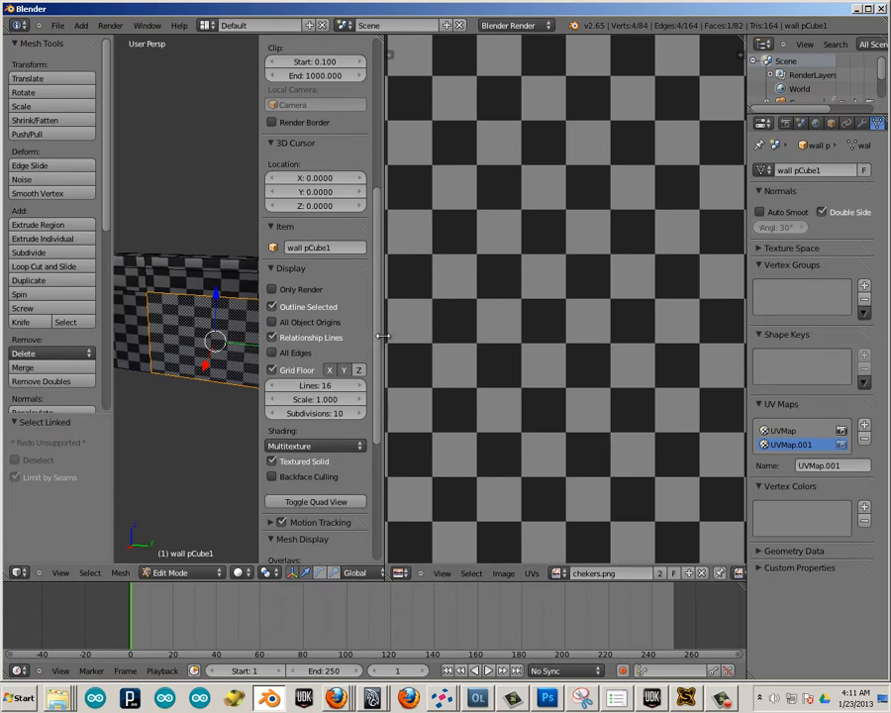
Widen the 3D view, deselect all faces and examine the checker pattern on the wall from several angles.
{"action": "left_click_drag", "start_coordinate": [381, 336], "coordinate": [738, 376]}
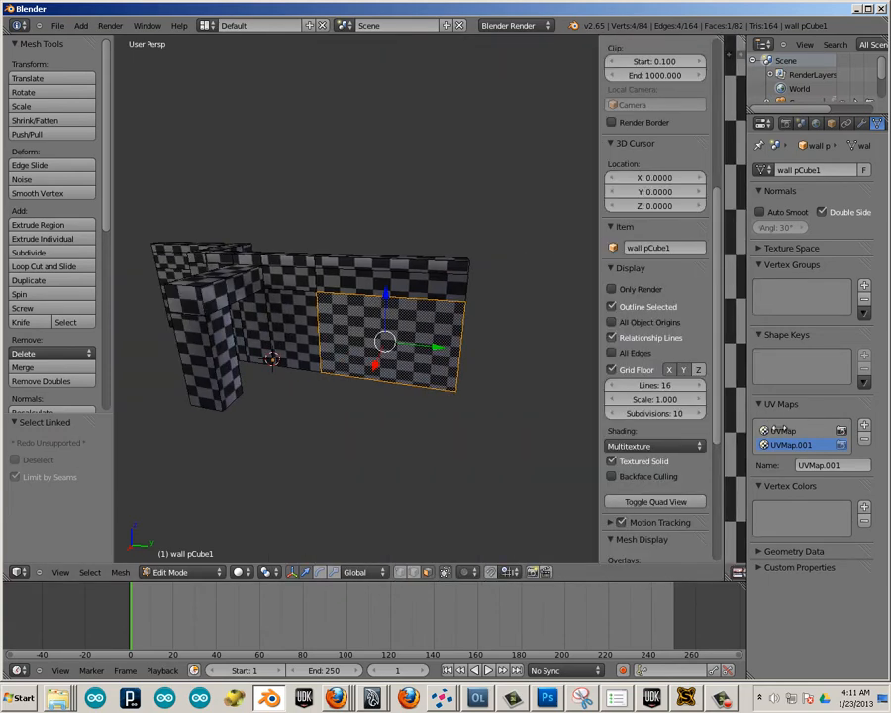
{"action": "key", "text": "a"}
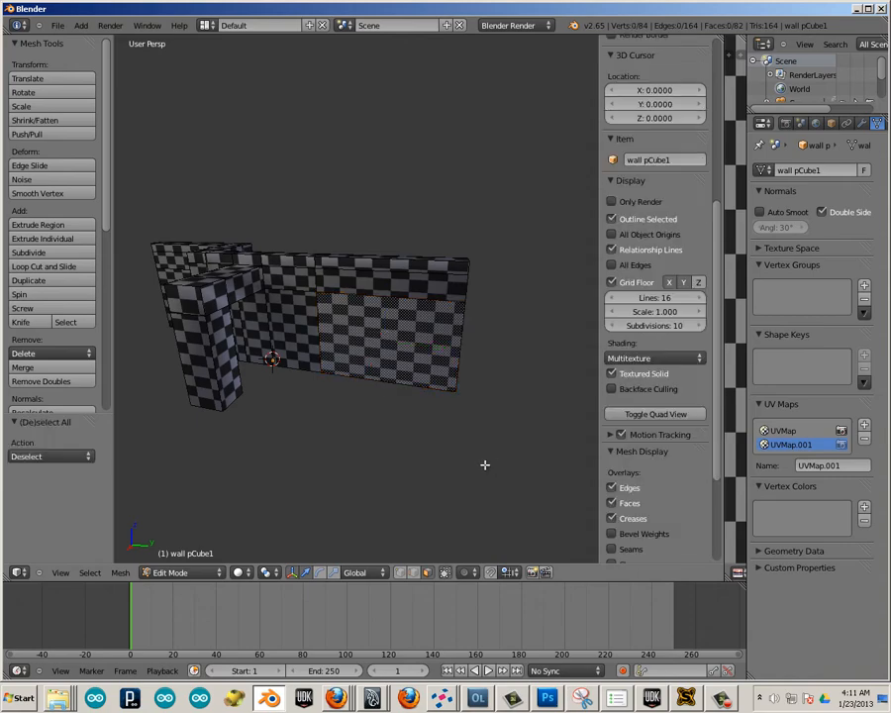
{"action": "middle_click_drag", "start_coordinate": [483, 461], "coordinate": [411, 446]}
{"action": "middle_click_drag", "start_coordinate": [456, 472], "coordinate": [606, 450]}
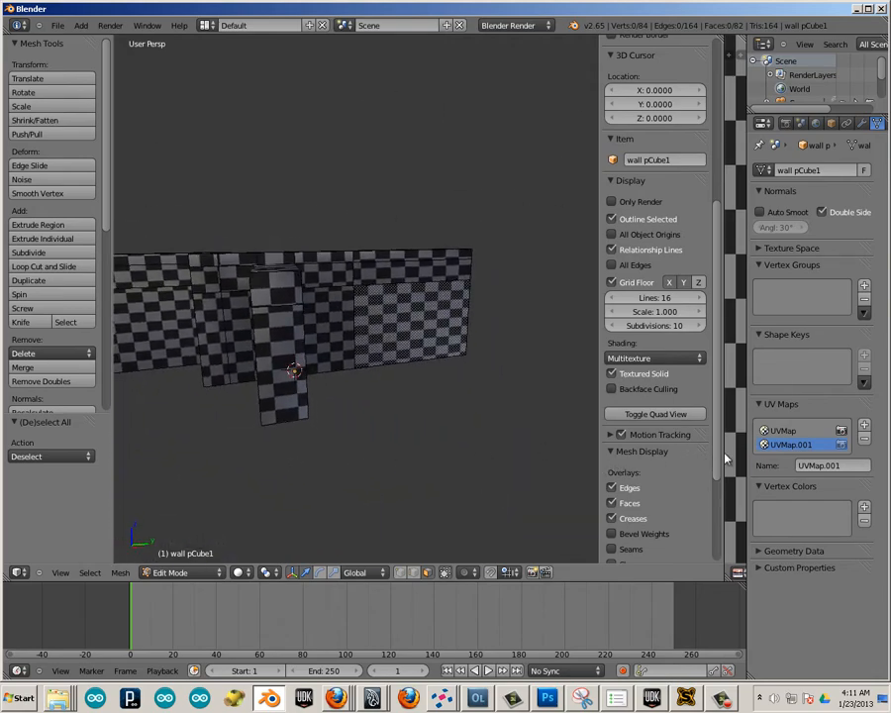
Make the first UV map, UVMap, active and switch the wall mesh to edge select mode.
{"action": "left_click", "coordinate": [781, 430]}
{"action": "middle_click_drag", "start_coordinate": [420, 384], "coordinate": [433, 409]}
{"action": "scroll", "coordinate": [433, 409], "scroll_direction": "up", "scroll_amount": 2}
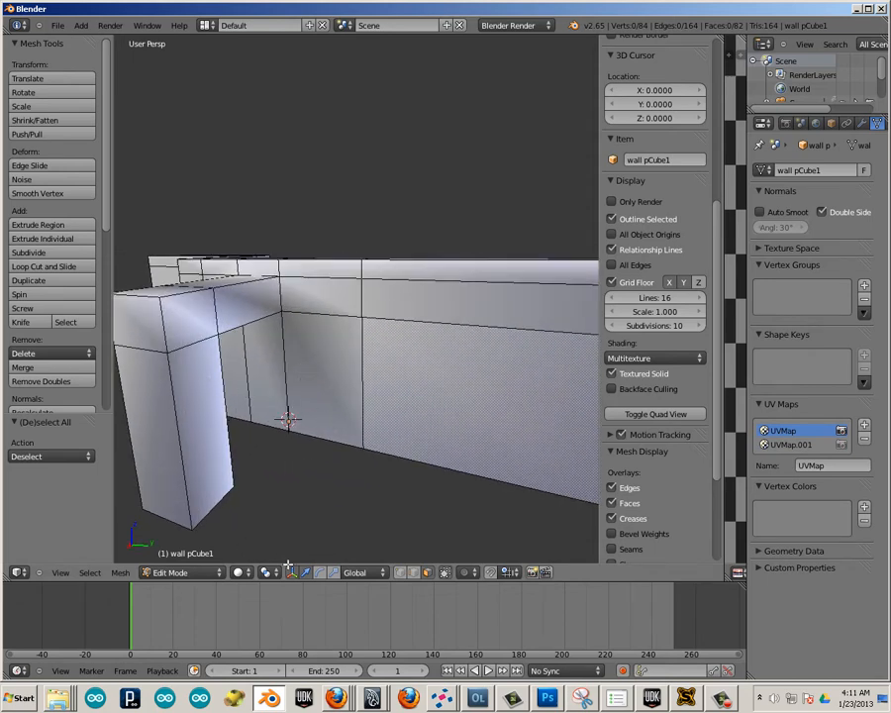
{"action": "left_click", "coordinate": [417, 576]}
{"action": "middle_click_drag", "start_coordinate": [390, 416], "coordinate": [357, 407], "text": "shift"}
{"action": "scroll", "coordinate": [358, 407], "scroll_direction": "down", "scroll_amount": 1}
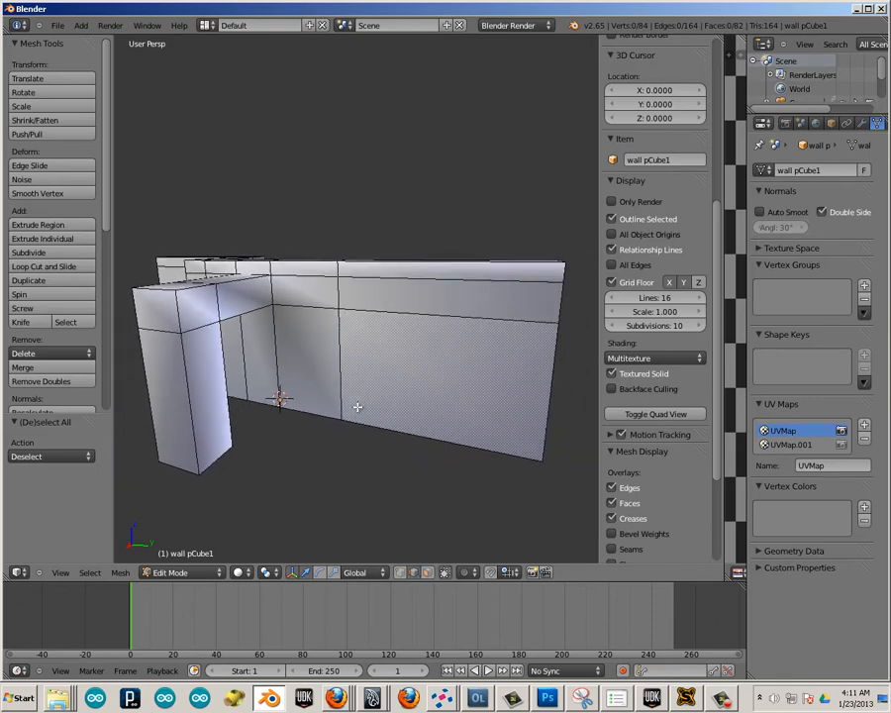
Select the front vertical edges at the wall's free end and the adjoining long edge along the wall's top.
{"action": "middle_click_drag", "start_coordinate": [475, 294], "coordinate": [482, 356]}
{"action": "right_click", "coordinate": [492, 355]}
{"action": "scroll", "coordinate": [509, 388], "scroll_direction": "up", "scroll_amount": 5}
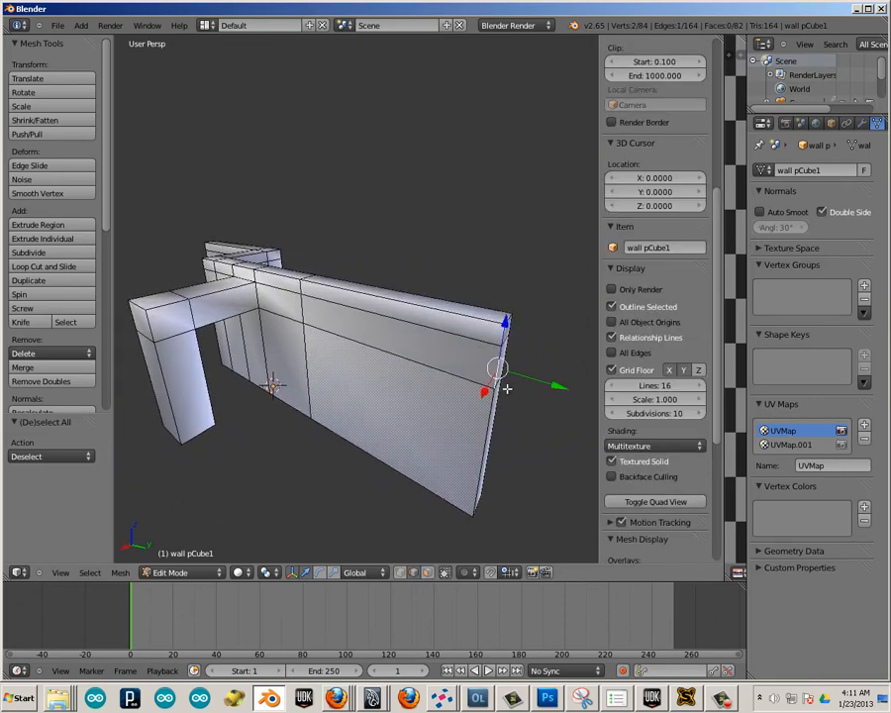
{"action": "scroll", "coordinate": [494, 392], "scroll_direction": "down", "scroll_amount": 5}
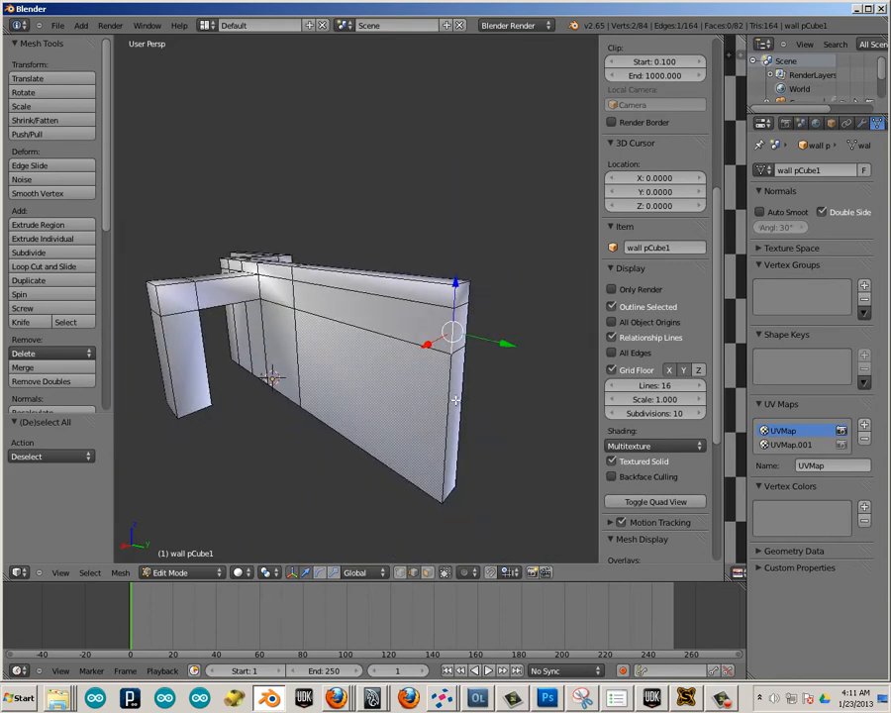
{"action": "right_click", "coordinate": [450, 397], "text": "shift"}
{"action": "right_click", "coordinate": [456, 295], "text": "shift"}
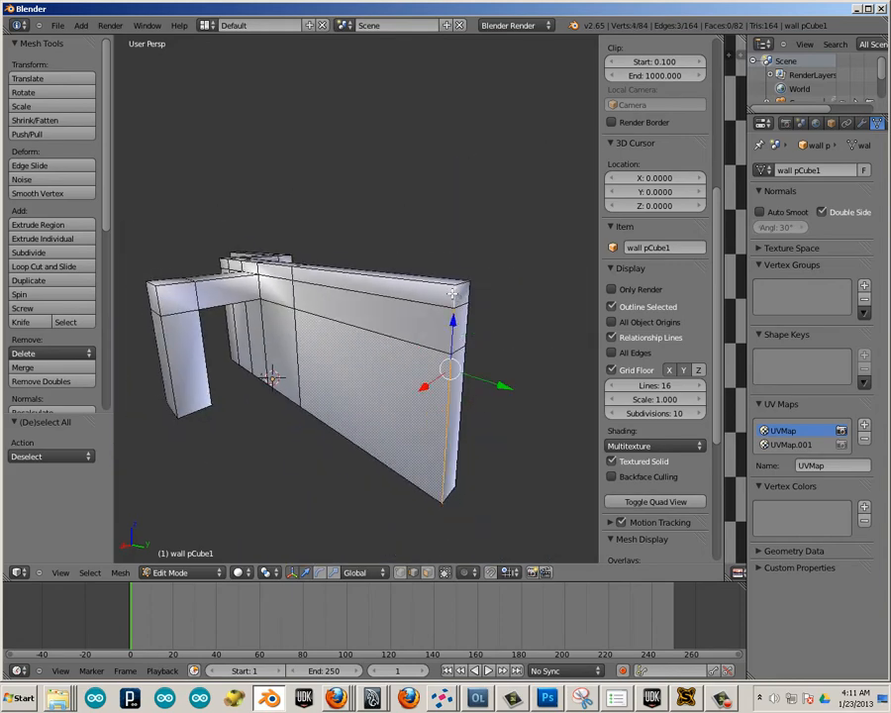
{"action": "right_click", "coordinate": [438, 285], "text": "shift"}
{"action": "middle_click_drag", "start_coordinate": [195, 346], "coordinate": [291, 342]}
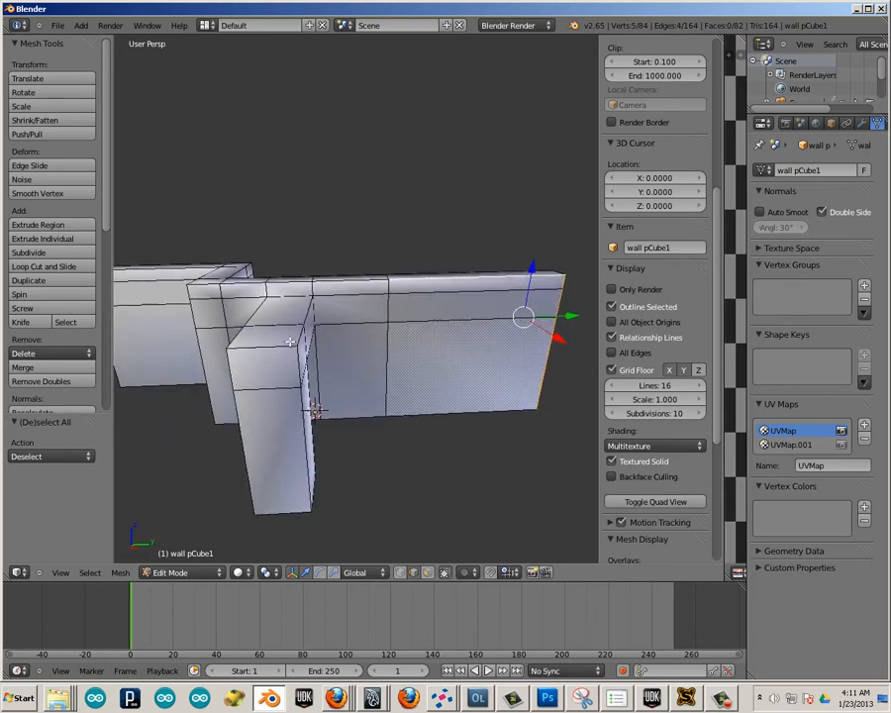
{"action": "right_click", "coordinate": [350, 282], "text": "shift"}
{"action": "middle_click_drag", "start_coordinate": [350, 413], "coordinate": [367, 334]}
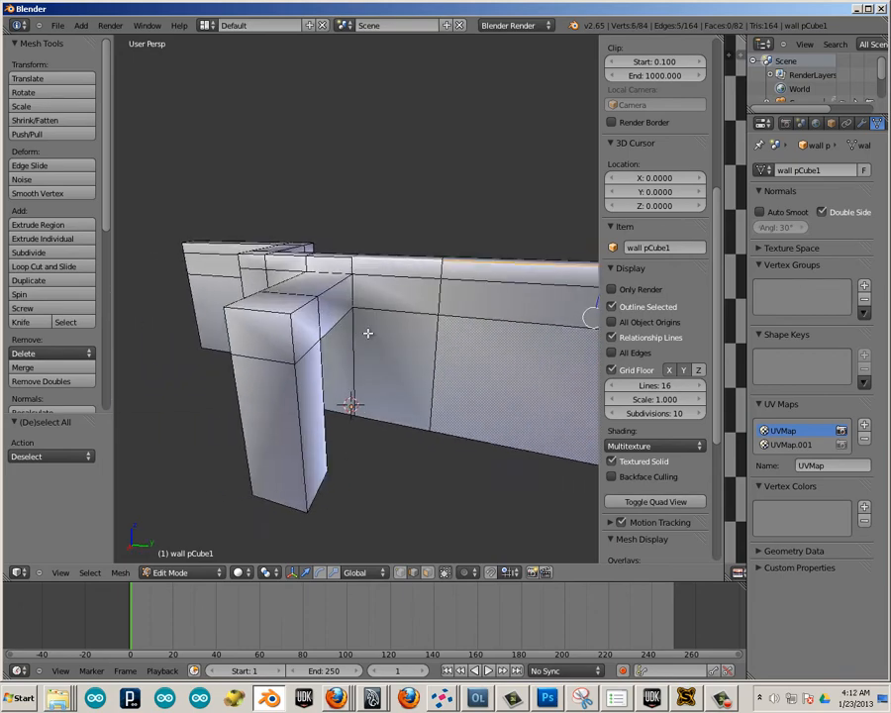
Extend the edge selection along the wall top to the doorway lintel, over the lintel's upper edge and down around the post's outer corner.
{"action": "scroll", "coordinate": [372, 335], "scroll_direction": "up", "scroll_amount": 2}
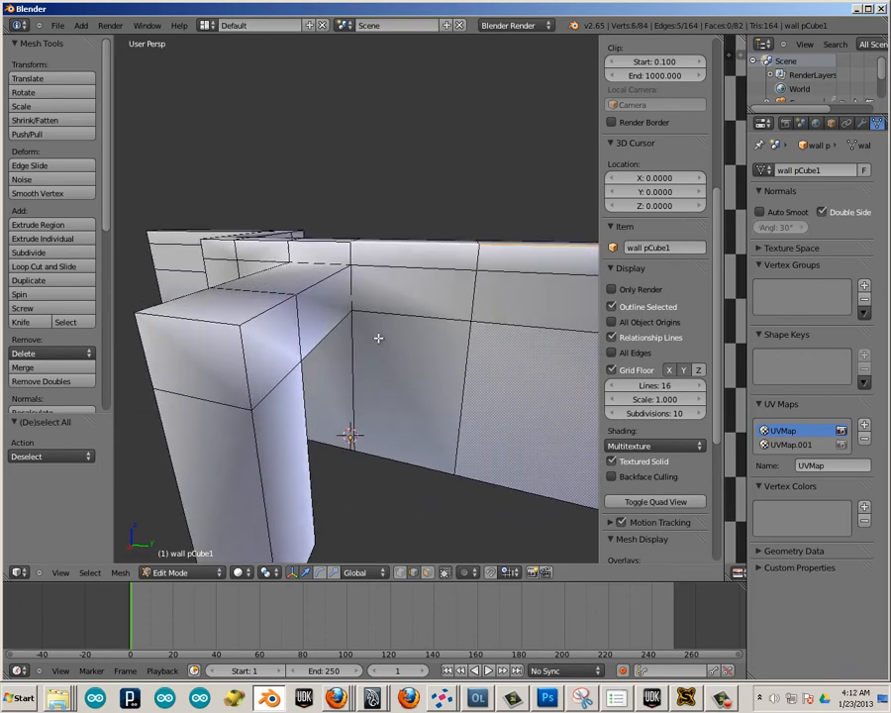
{"action": "right_click", "coordinate": [350, 254], "text": "shift"}
{"action": "right_click", "coordinate": [269, 305], "text": "shift"}
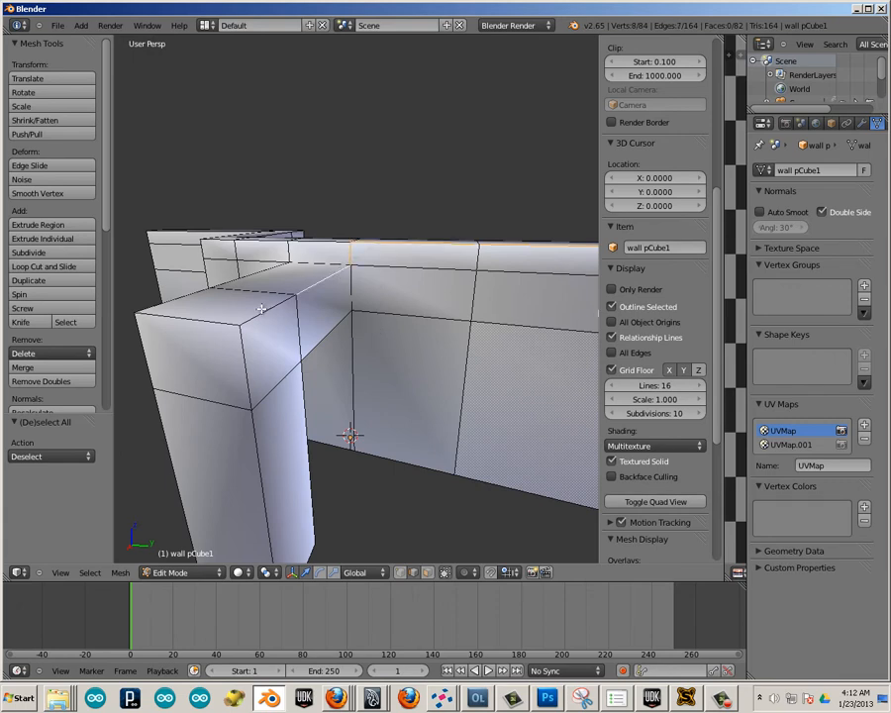
{"action": "right_click", "coordinate": [245, 329], "text": "shift"}
{"action": "right_click", "coordinate": [260, 428], "text": "shift"}
{"action": "right_click", "coordinate": [285, 461], "text": "shift"}
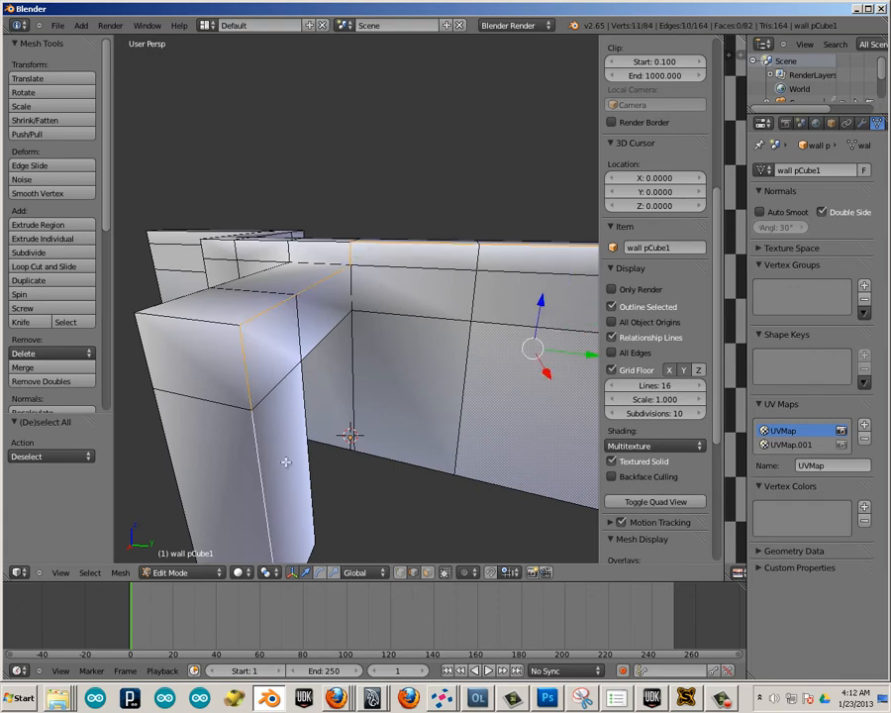
{"action": "middle_click_drag", "start_coordinate": [286, 461], "coordinate": [268, 525]}
{"action": "right_click", "coordinate": [213, 554], "text": "shift"}
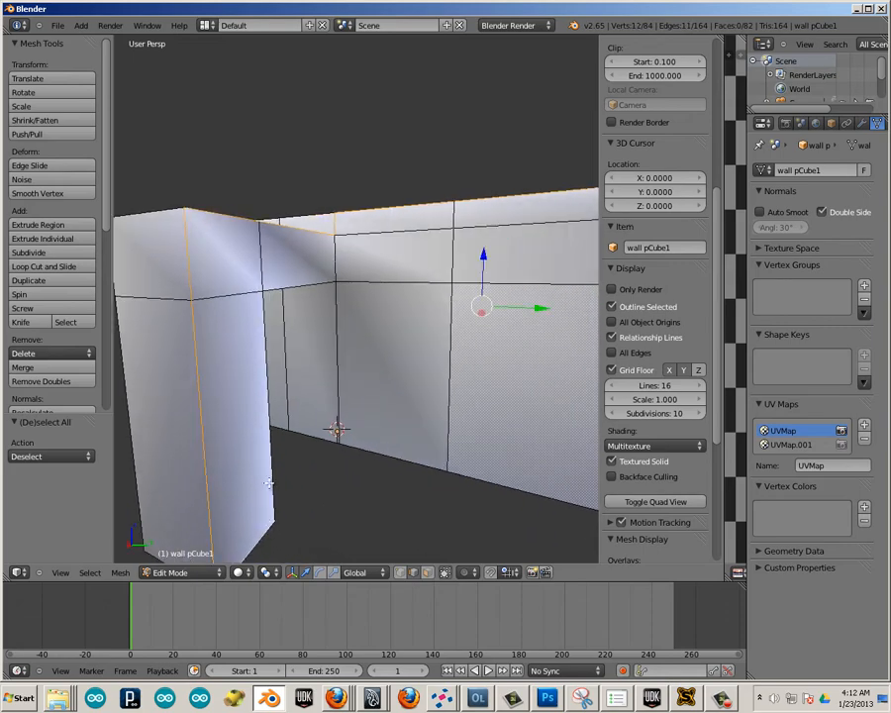
Add the doorway's inner edges, the wall's inner corner and its bottom front edges to the selection and mark them all as seams.
{"action": "right_click", "coordinate": [275, 351], "text": "shift"}
{"action": "right_click", "coordinate": [291, 284], "text": "shift"}
{"action": "mouse_move", "coordinate": [355, 331]}
{"action": "middle_mouse_down", "text": "ctrl"}
{"action": "mouse_move", "coordinate": [326, 320]}
{"action": "mouse_move", "coordinate": [337, 327]}
{"action": "middle_mouse_up", "text": "ctrl"}
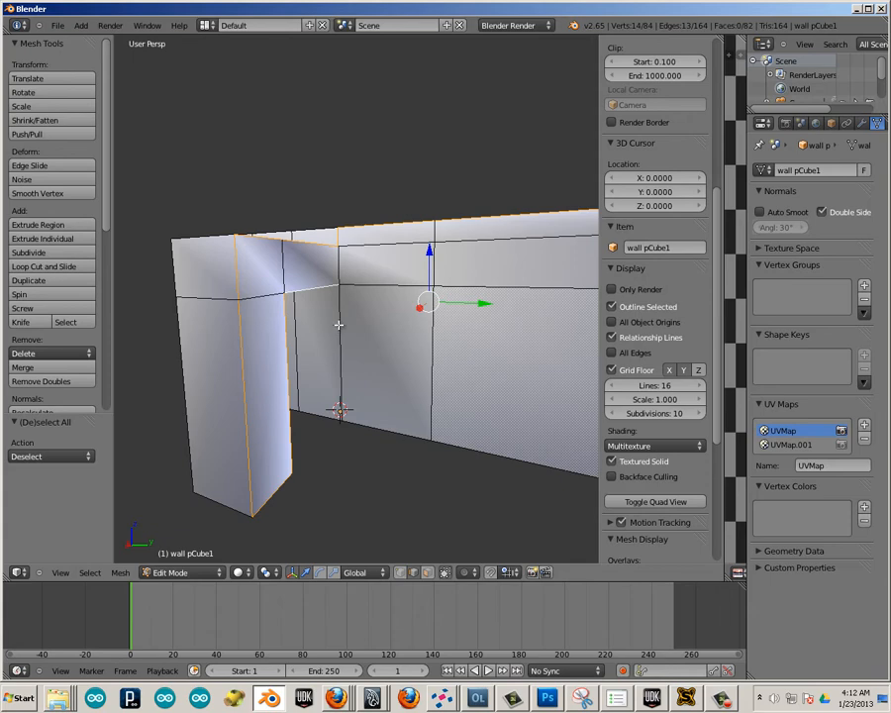
{"action": "right_click", "coordinate": [340, 363], "text": "shift"}
{"action": "right_click", "coordinate": [386, 434], "text": "shift"}
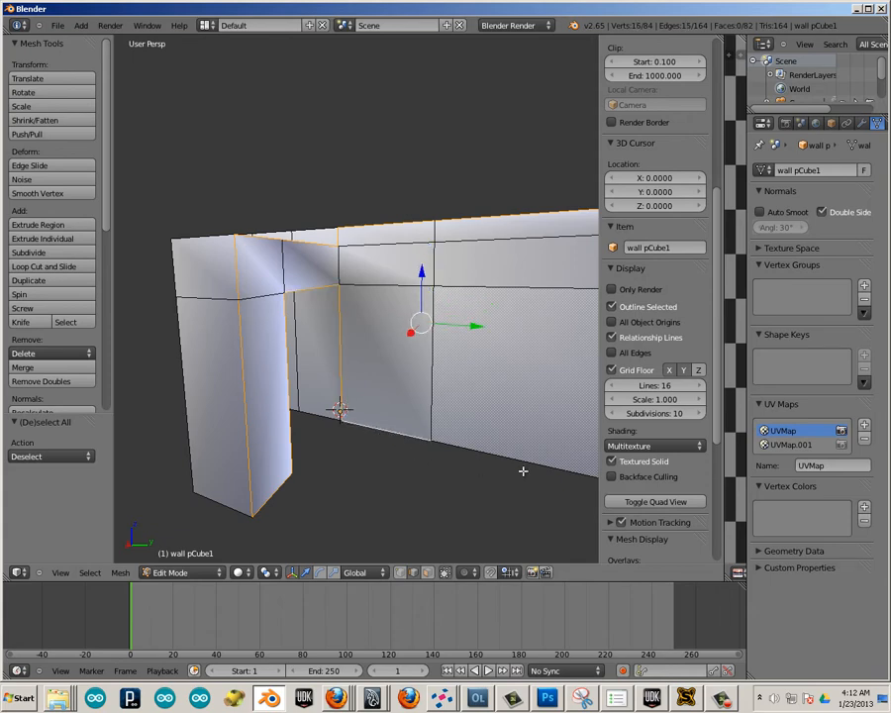
{"action": "middle_click_drag", "start_coordinate": [495, 463], "coordinate": [441, 442]}
{"action": "right_click", "coordinate": [439, 438], "text": "shift"}
{"action": "scroll", "coordinate": [493, 452], "scroll_direction": "down", "scroll_amount": 2}
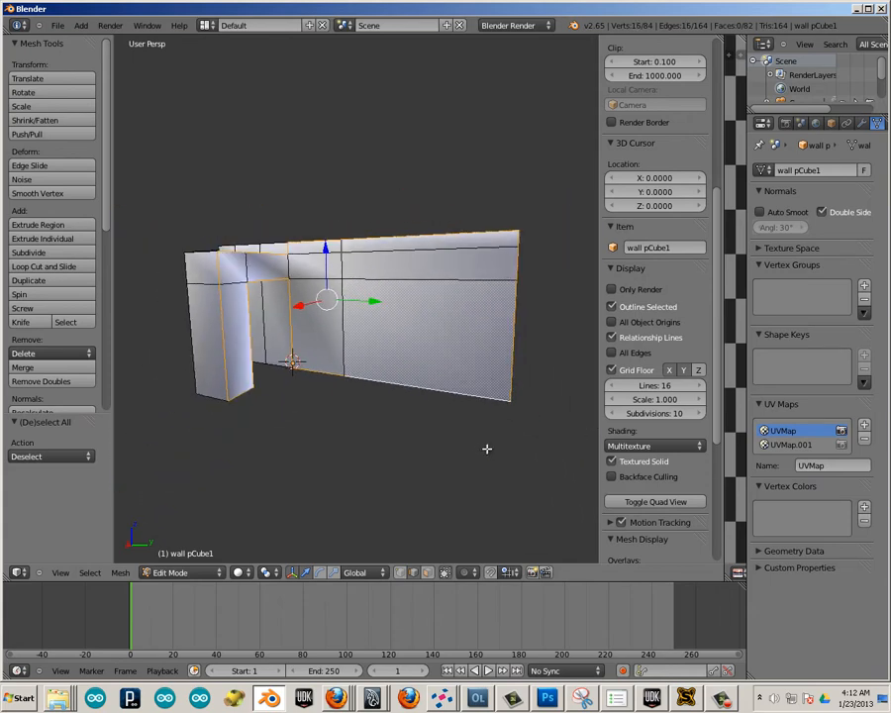
{"action": "middle_click_drag", "start_coordinate": [342, 427], "coordinate": [238, 340]}
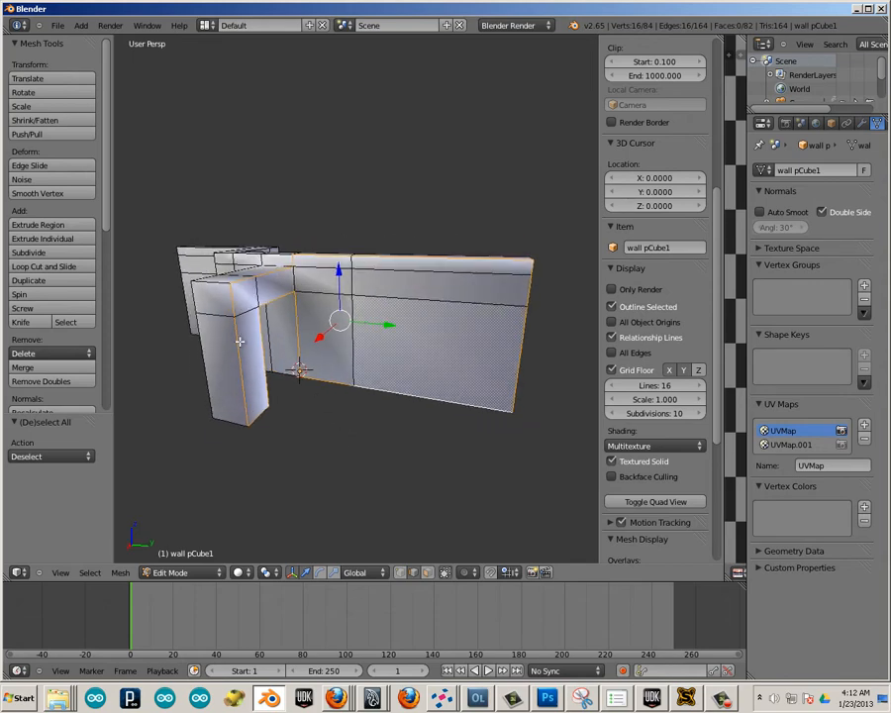
{"action": "scroll", "coordinate": [54, 363], "scroll_direction": "down", "scroll_amount": 5}
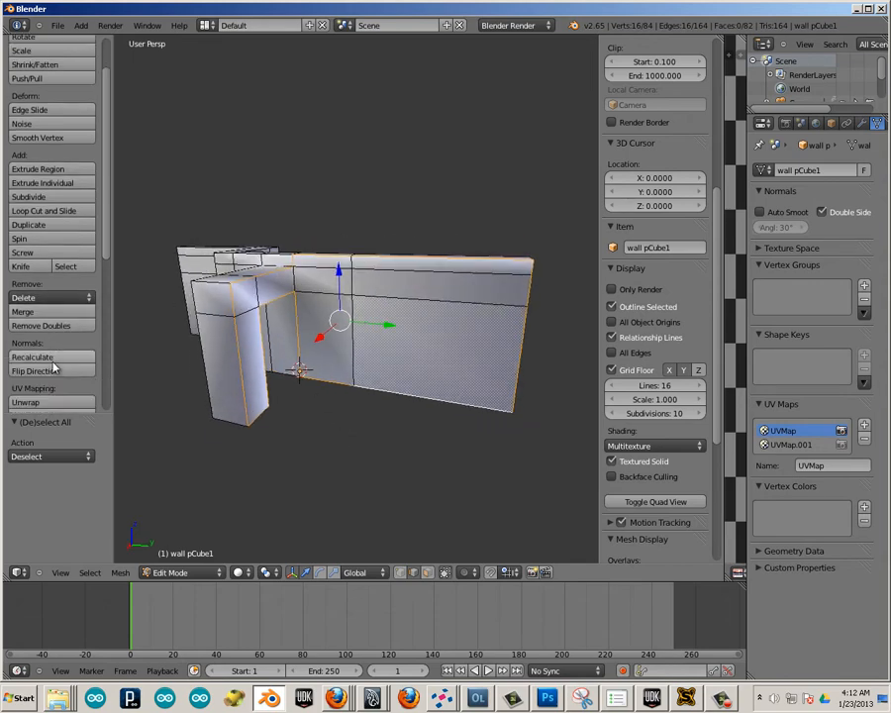
{"action": "left_click", "coordinate": [54, 362]}
Mark seams along the opposite side of the post and lintel and on the two short edges crossing the wall top beside them.
{"action": "middle_click_drag", "start_coordinate": [259, 425], "coordinate": [395, 477]}
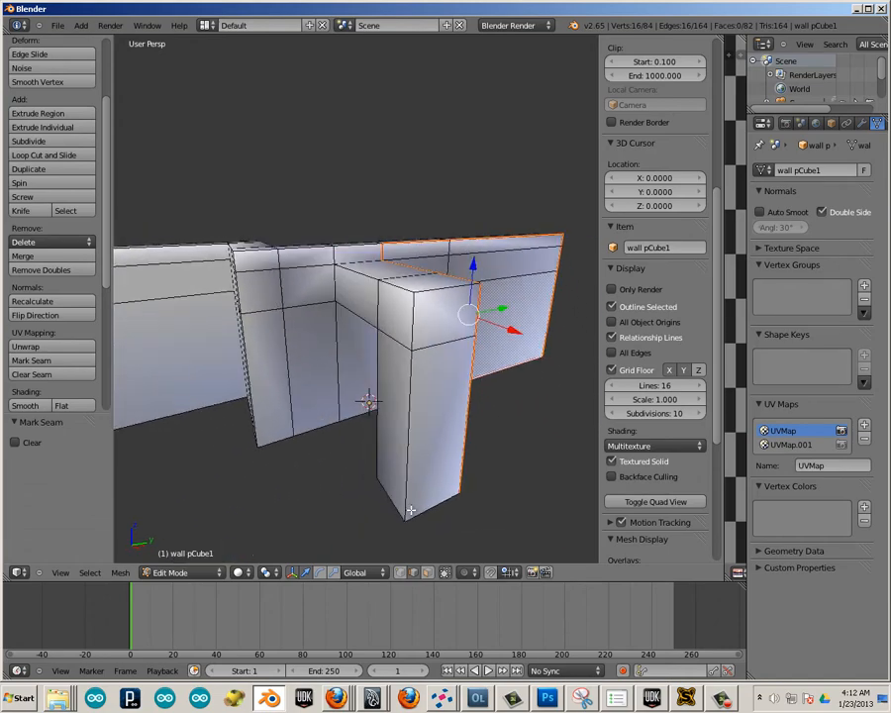
{"action": "right_click", "coordinate": [441, 499]}
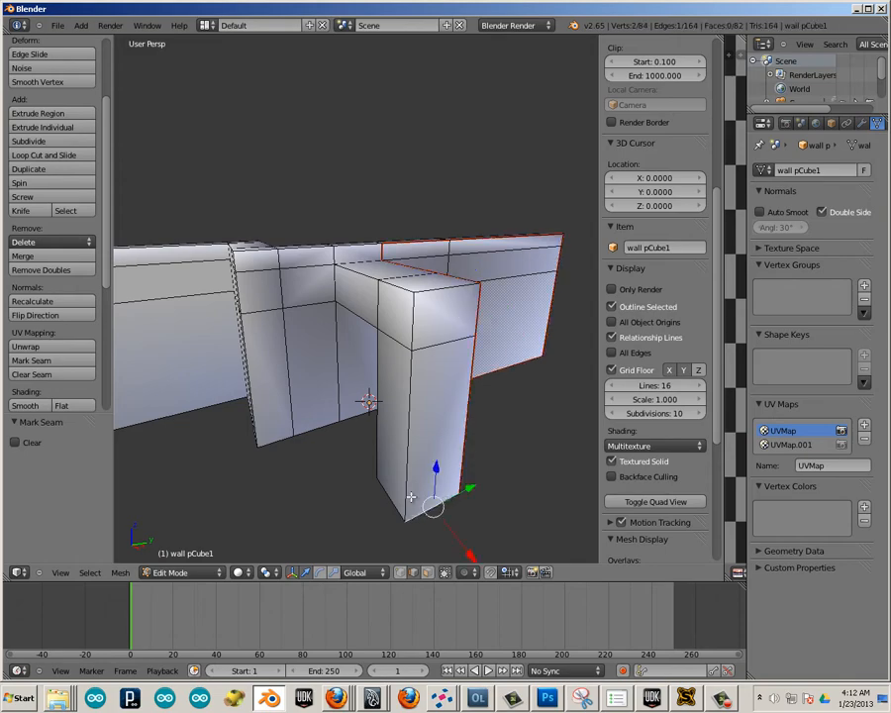
{"action": "right_click", "coordinate": [410, 328], "text": "shift"}
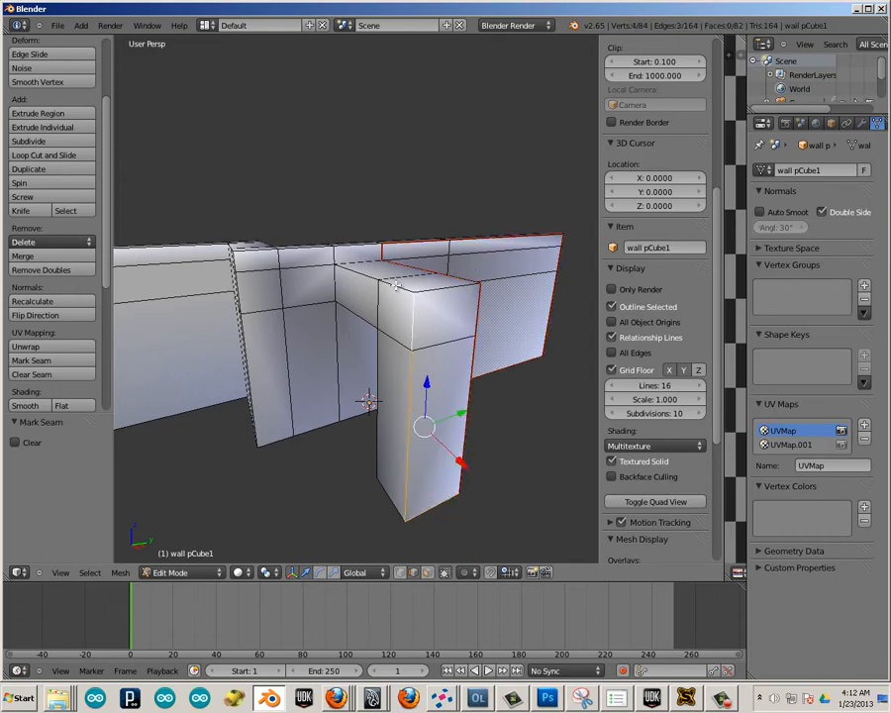
{"action": "right_click", "coordinate": [343, 262], "text": "shift"}
{"action": "right_click", "coordinate": [335, 258], "text": "shift"}
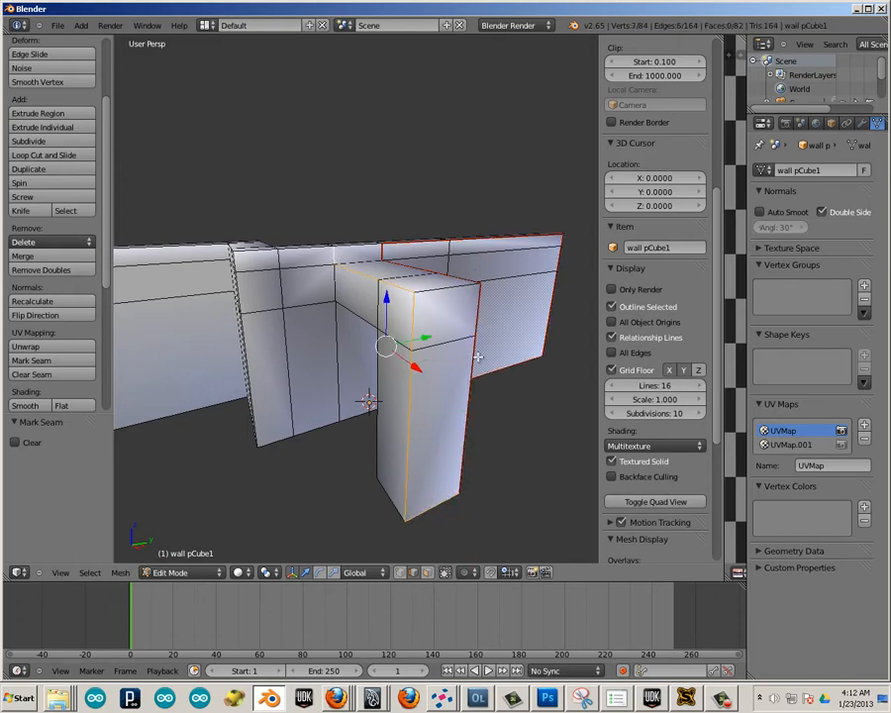
{"action": "middle_click_drag", "start_coordinate": [495, 363], "coordinate": [495, 392]}
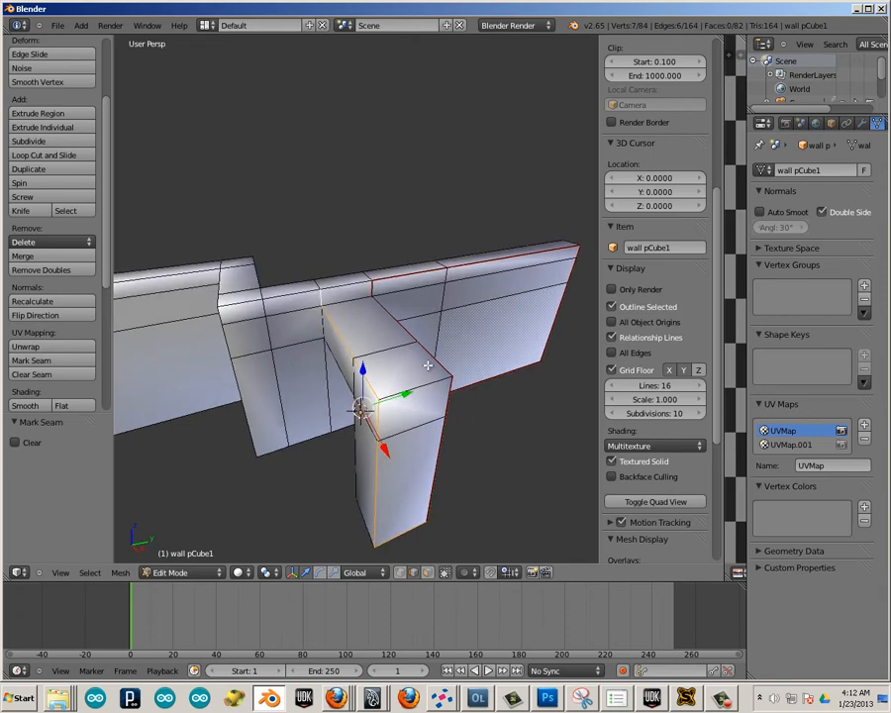
{"action": "right_click", "coordinate": [324, 300], "text": "shift"}
{"action": "middle_click_drag", "start_coordinate": [312, 334], "coordinate": [294, 356]}
{"action": "scroll", "coordinate": [330, 320], "scroll_direction": "up", "scroll_amount": 2}
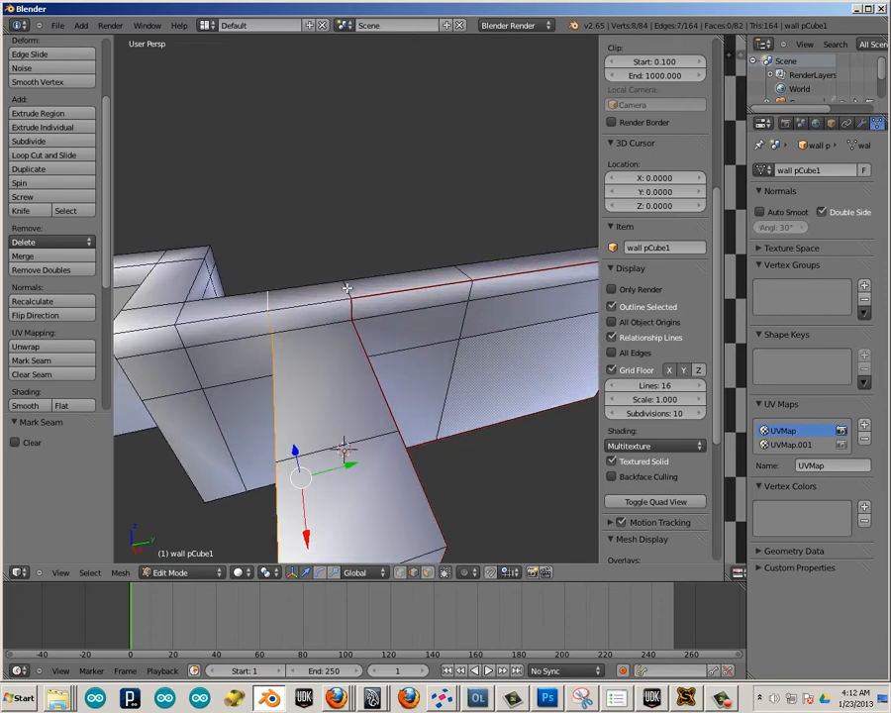
{"action": "right_click", "coordinate": [317, 300], "text": "shift"}
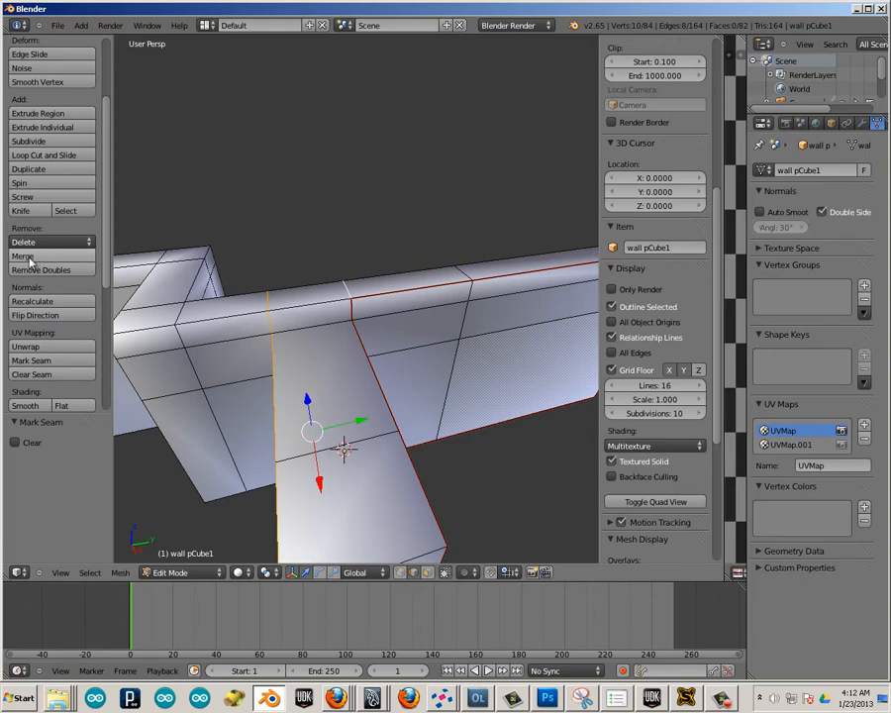
{"action": "left_click", "coordinate": [45, 360]}
Clear the seams from the front top edges between the lintel and the wall's free end.
{"action": "scroll", "coordinate": [331, 390], "scroll_direction": "down", "scroll_amount": 2}
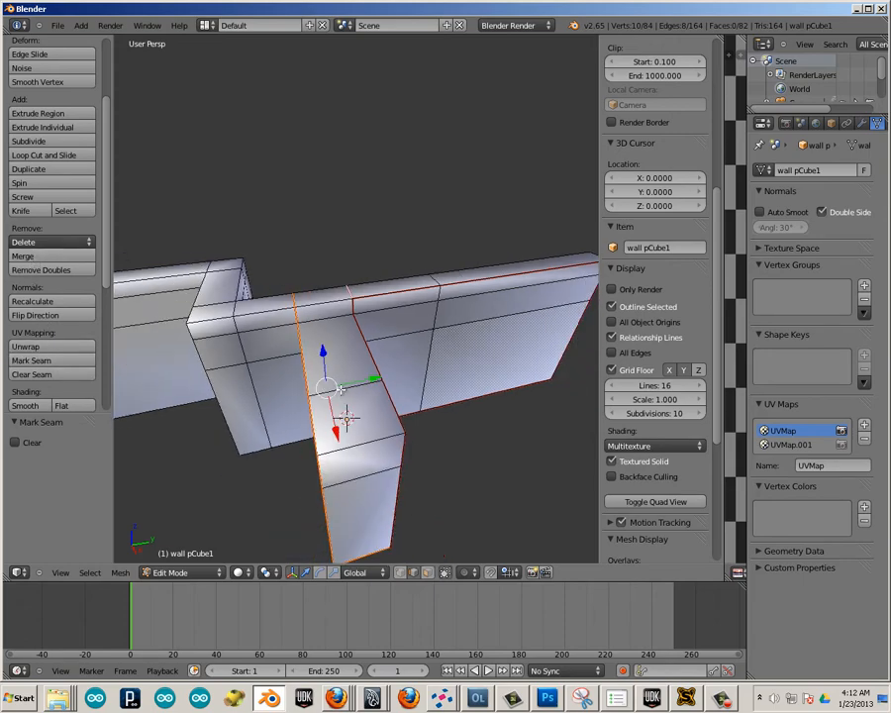
{"action": "middle_click_drag", "start_coordinate": [340, 389], "coordinate": [429, 334]}
{"action": "middle_click_drag", "start_coordinate": [379, 431], "coordinate": [267, 331]}
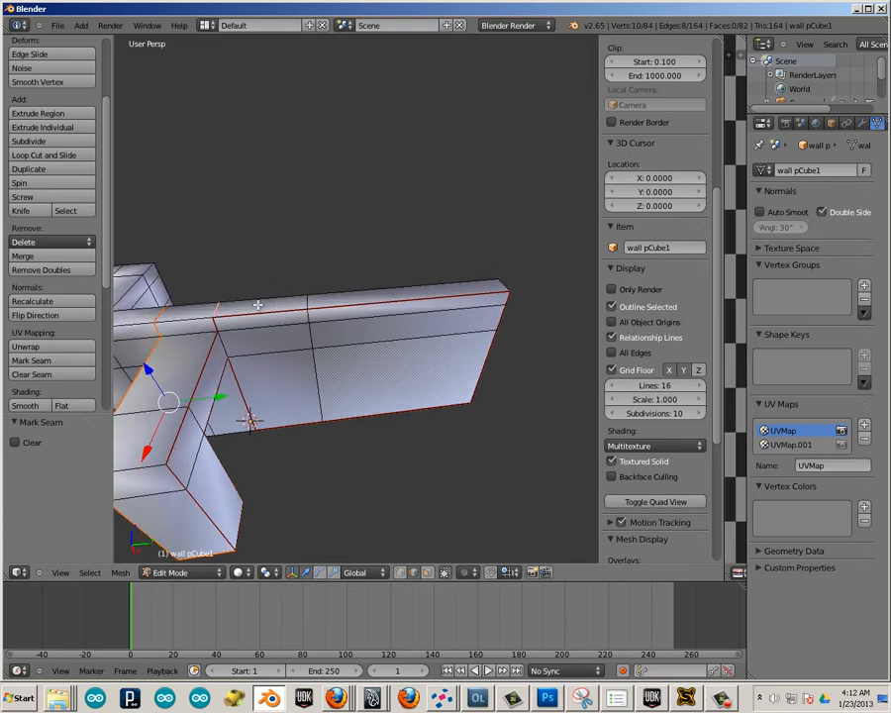
{"action": "right_click", "coordinate": [323, 311]}
{"action": "right_click", "coordinate": [250, 311], "text": "shift"}
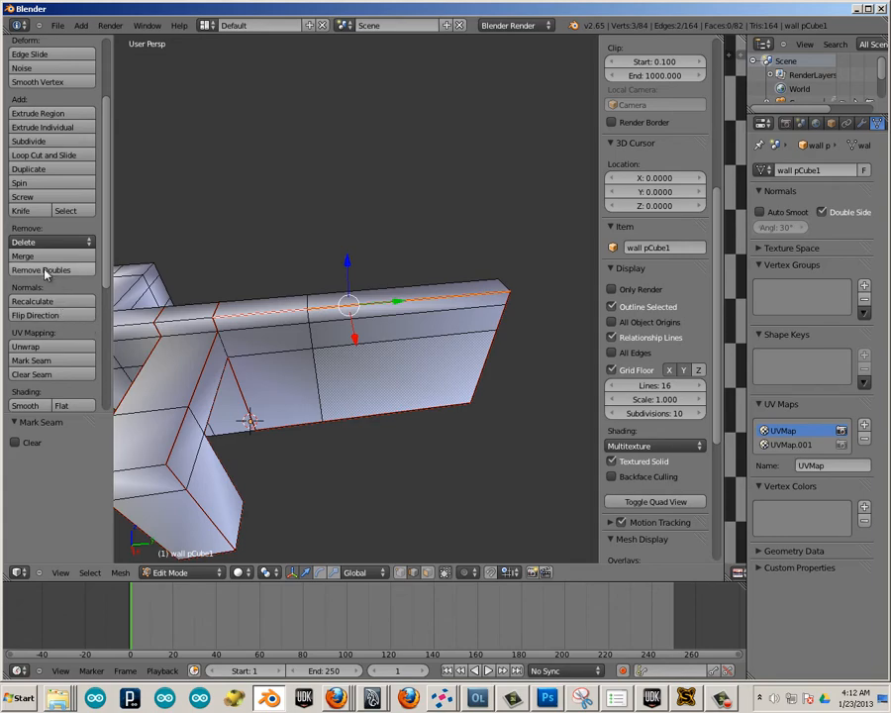
{"action": "left_click", "coordinate": [40, 376]}
Mark seams on the short top edge at the wall's free end and along the rear top edges up to the lintel.
{"action": "middle_click_drag", "start_coordinate": [455, 388], "coordinate": [442, 387]}
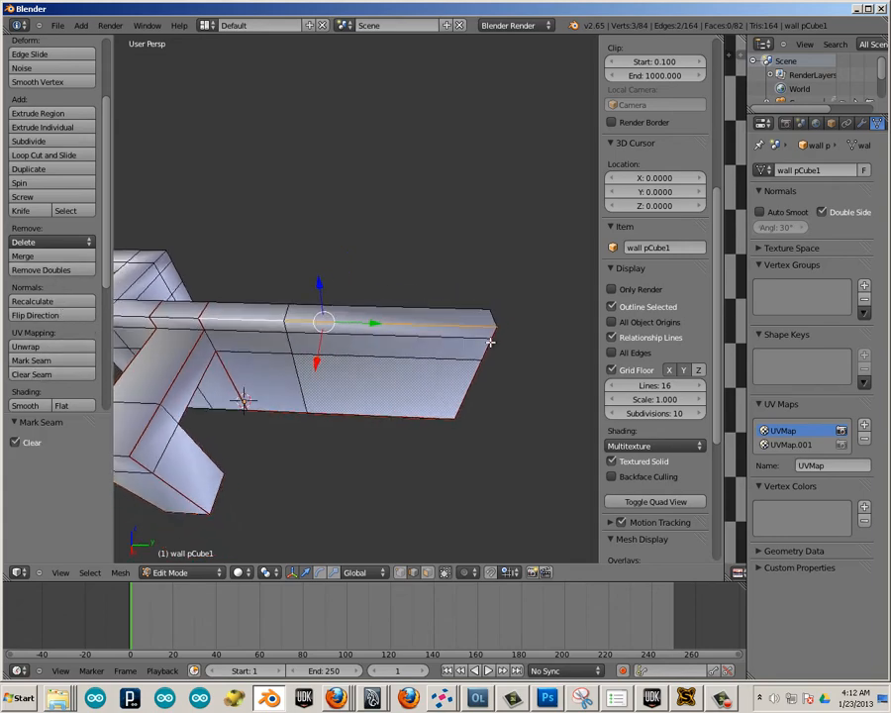
{"action": "right_click", "coordinate": [489, 317]}
{"action": "right_click", "coordinate": [433, 309], "text": "shift"}
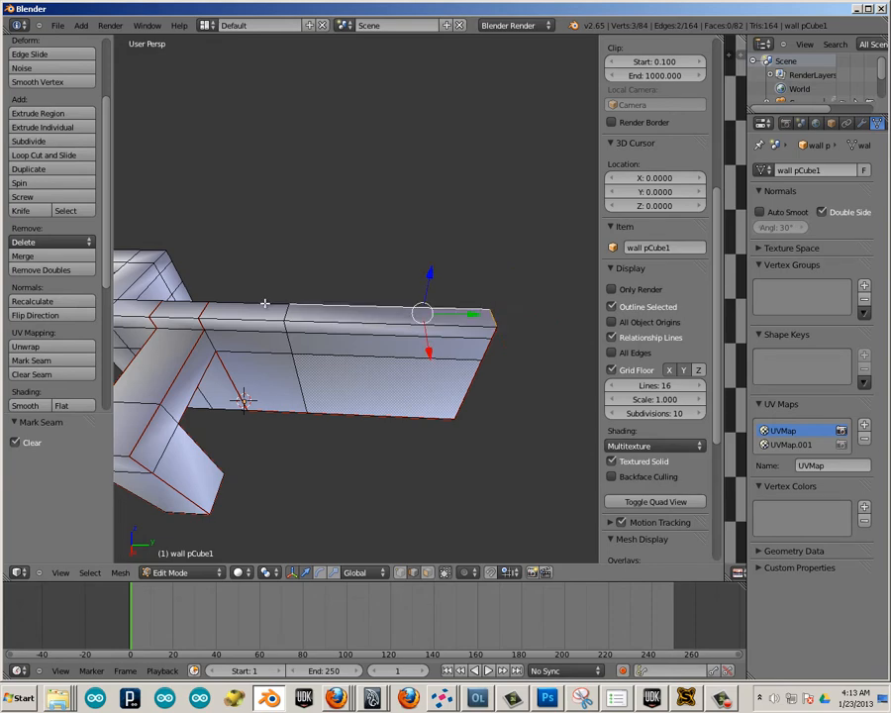
{"action": "right_click", "coordinate": [264, 304], "text": "shift"}
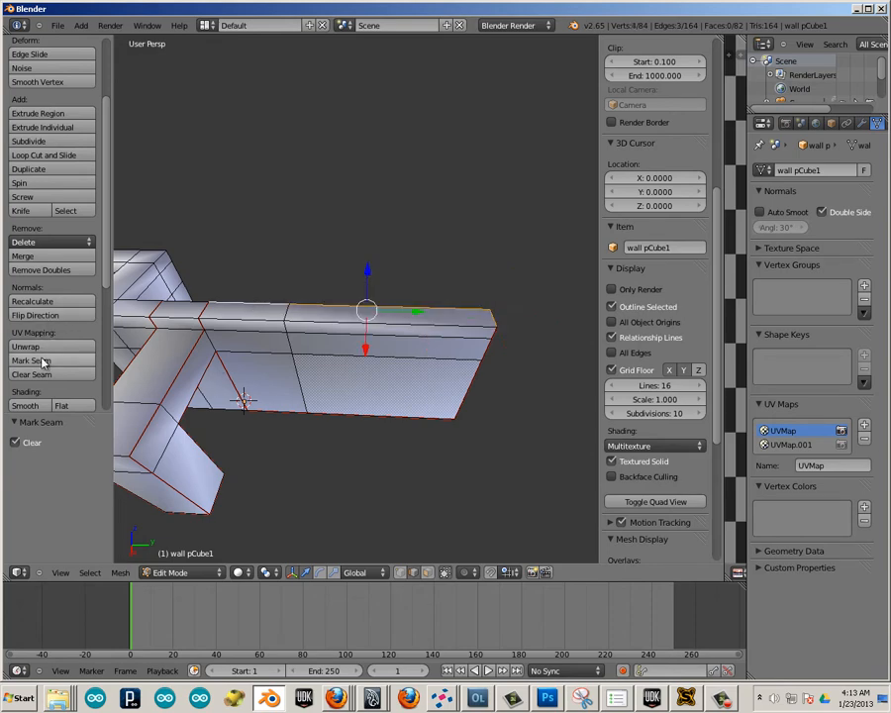
{"action": "left_click", "coordinate": [48, 359]}
Clear the seams from the three front vertical edge segments at the wall's free end.
{"action": "middle_click_drag", "start_coordinate": [378, 457], "coordinate": [334, 318]}
{"action": "right_click", "coordinate": [340, 286]}
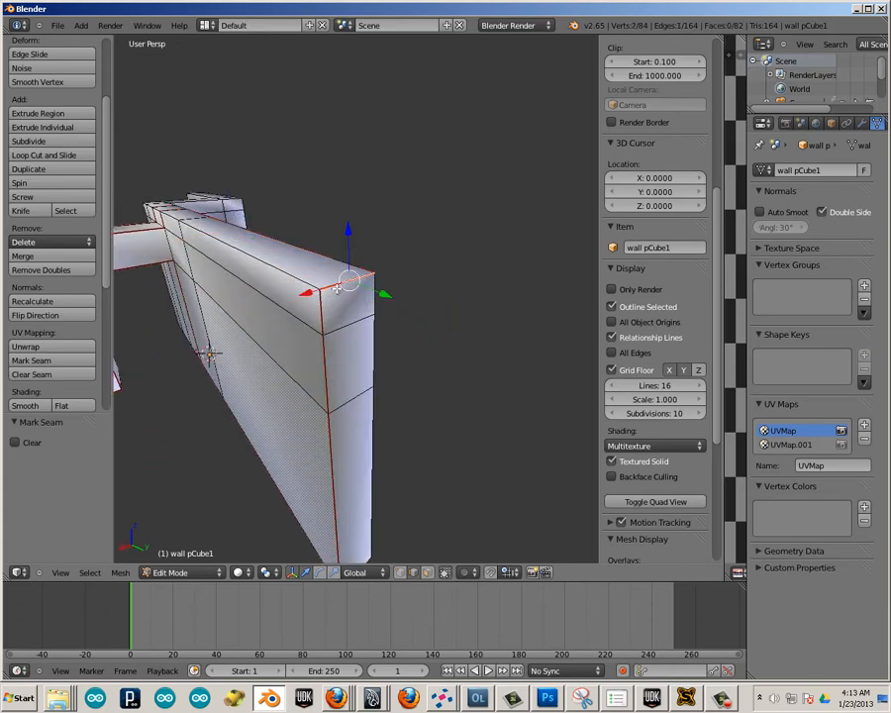
{"action": "right_click", "coordinate": [329, 416]}
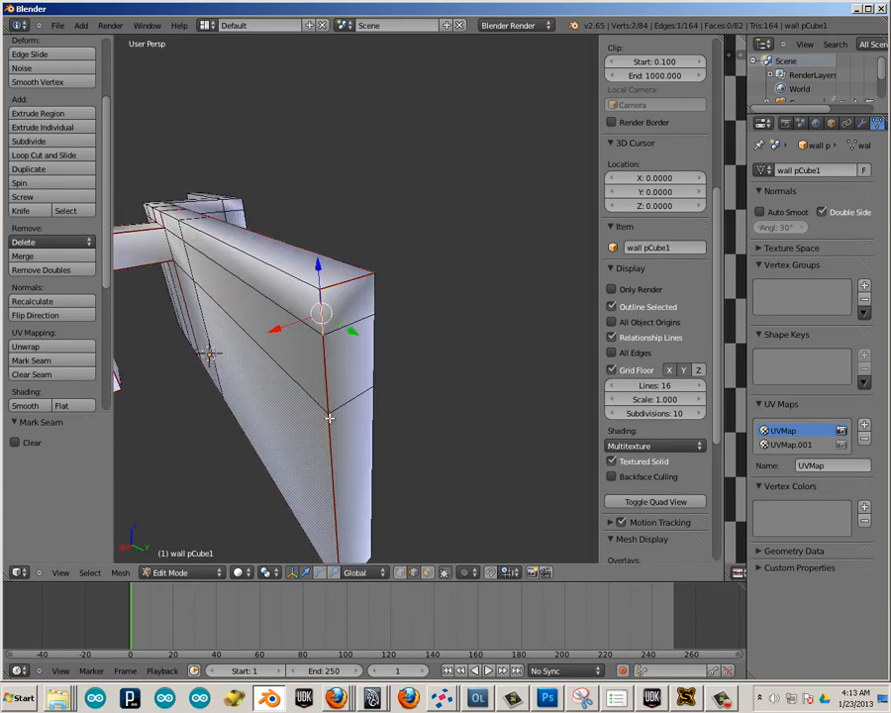
{"action": "right_click", "coordinate": [326, 383], "text": "shift"}
{"action": "middle_click_drag", "start_coordinate": [326, 383], "coordinate": [360, 407]}
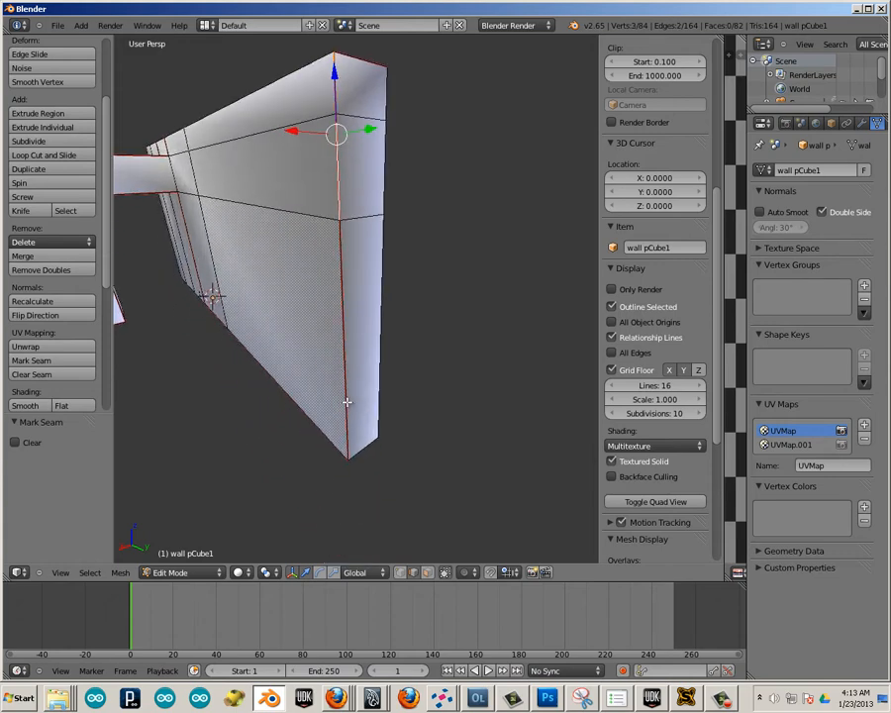
{"action": "right_click", "coordinate": [346, 401], "text": "shift"}
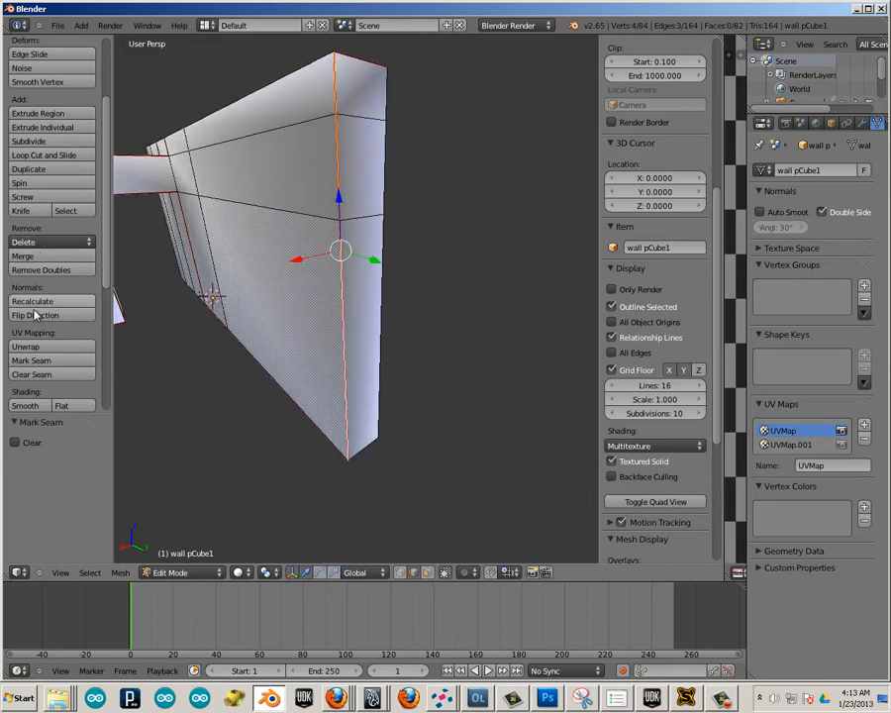
{"action": "left_click", "coordinate": [39, 374]}
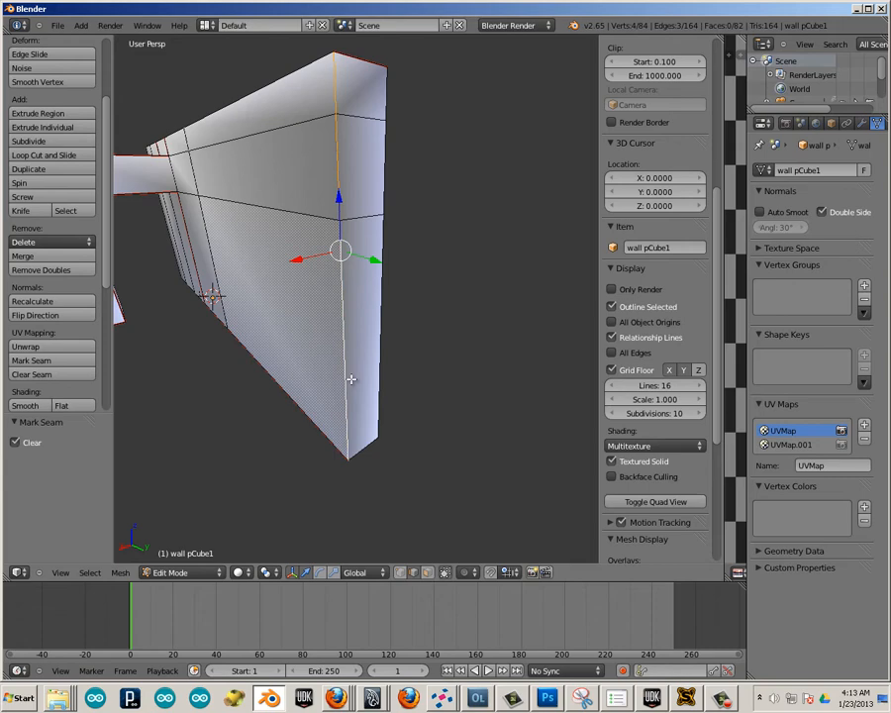
Mark seams on the short bottom edge and the rear vertical edges of the wall's free end.
{"action": "right_click", "coordinate": [359, 447], "text": "shift"}
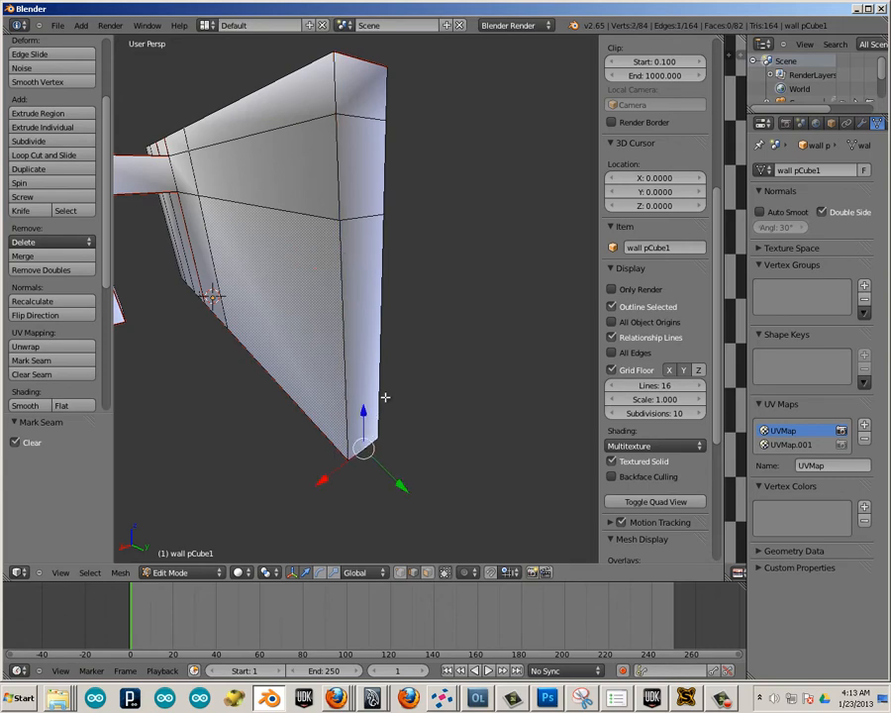
{"action": "right_click", "coordinate": [383, 205], "text": "shift"}
{"action": "right_click", "coordinate": [383, 102], "text": "shift"}
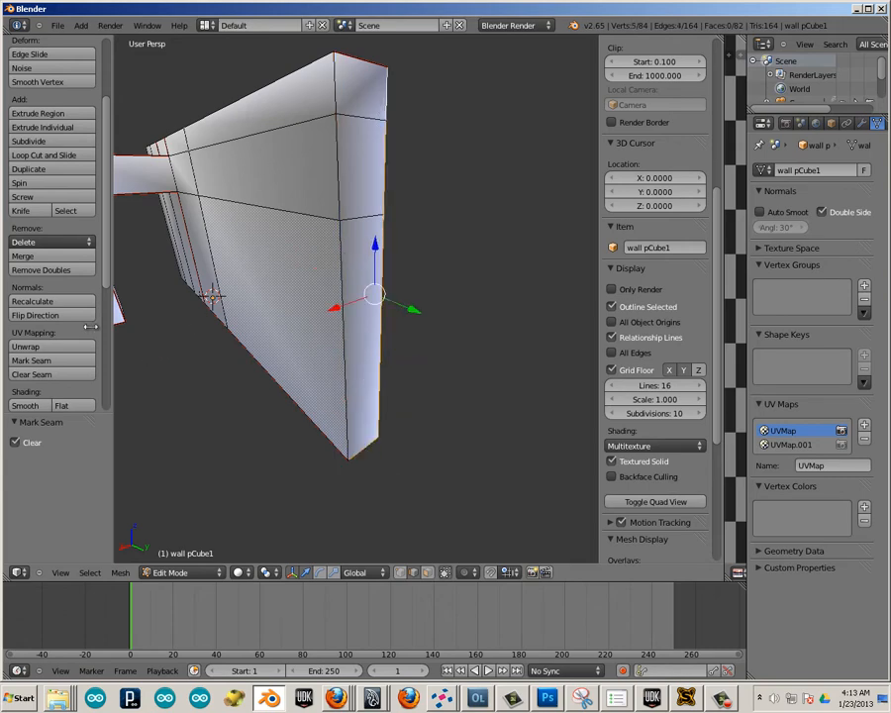
{"action": "left_click", "coordinate": [42, 361]}
{"action": "middle_click_drag", "start_coordinate": [324, 495], "coordinate": [316, 427]}
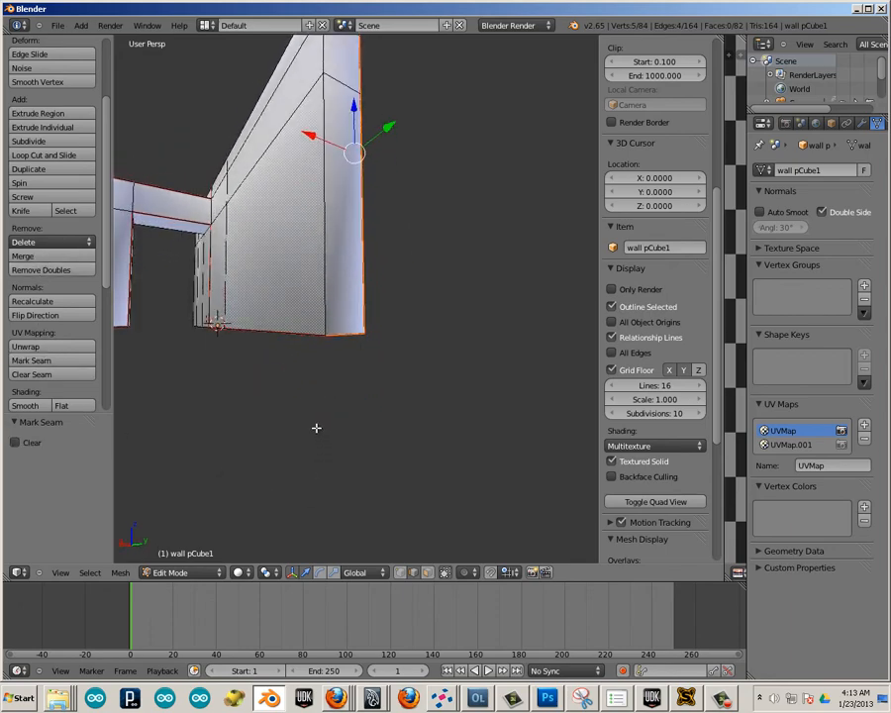
Mark a seam on the short edge across the wall's underside beside the doorway.
{"action": "middle_click_drag", "start_coordinate": [346, 331], "coordinate": [386, 277]}
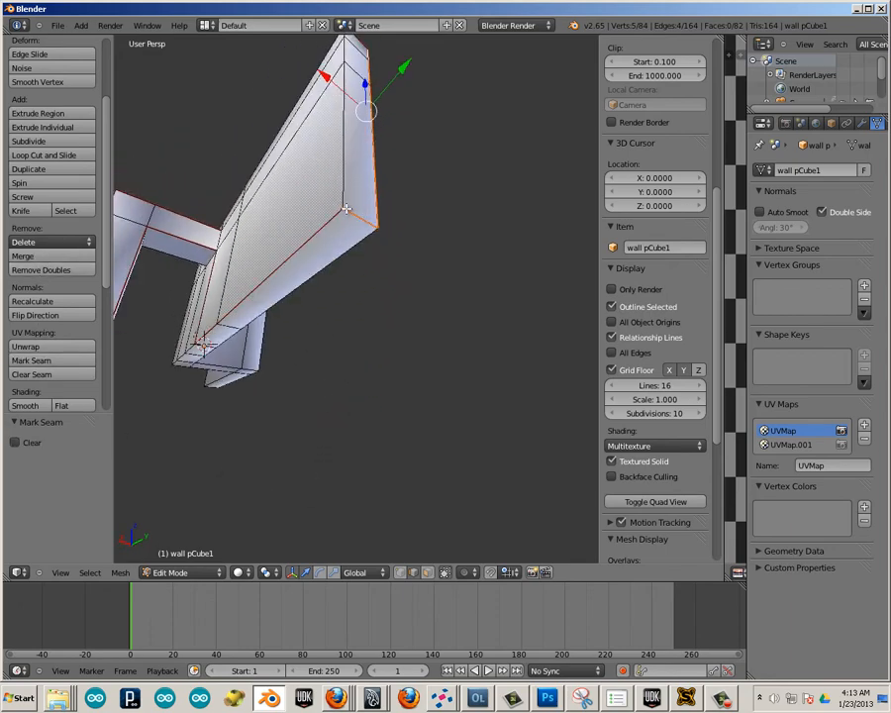
{"action": "middle_click_drag", "start_coordinate": [423, 203], "coordinate": [351, 228]}
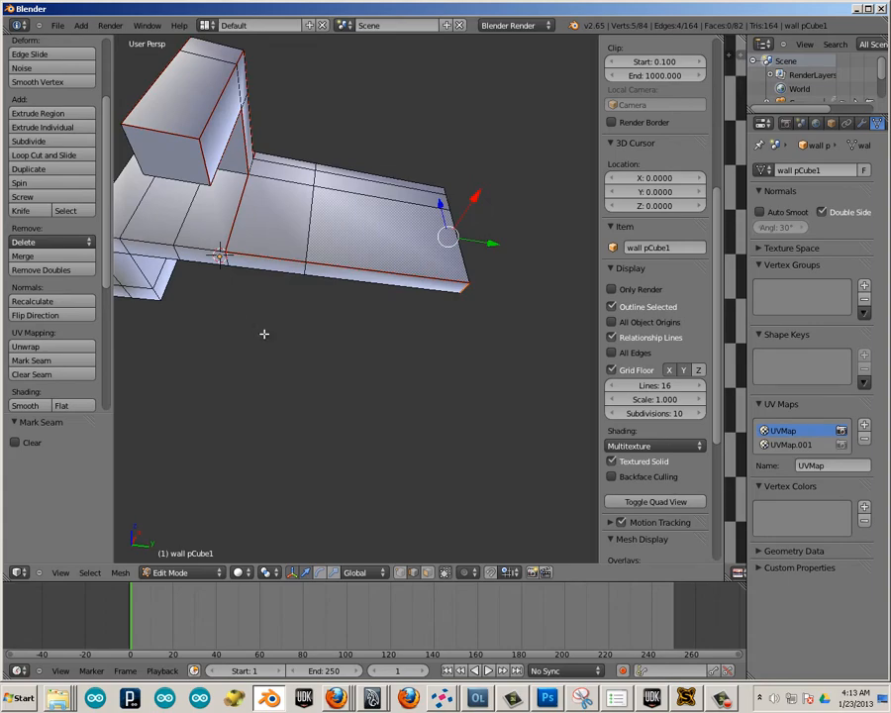
{"action": "middle_click_drag", "start_coordinate": [263, 334], "coordinate": [308, 340]}
{"action": "scroll", "coordinate": [276, 291], "scroll_direction": "up", "scroll_amount": 2}
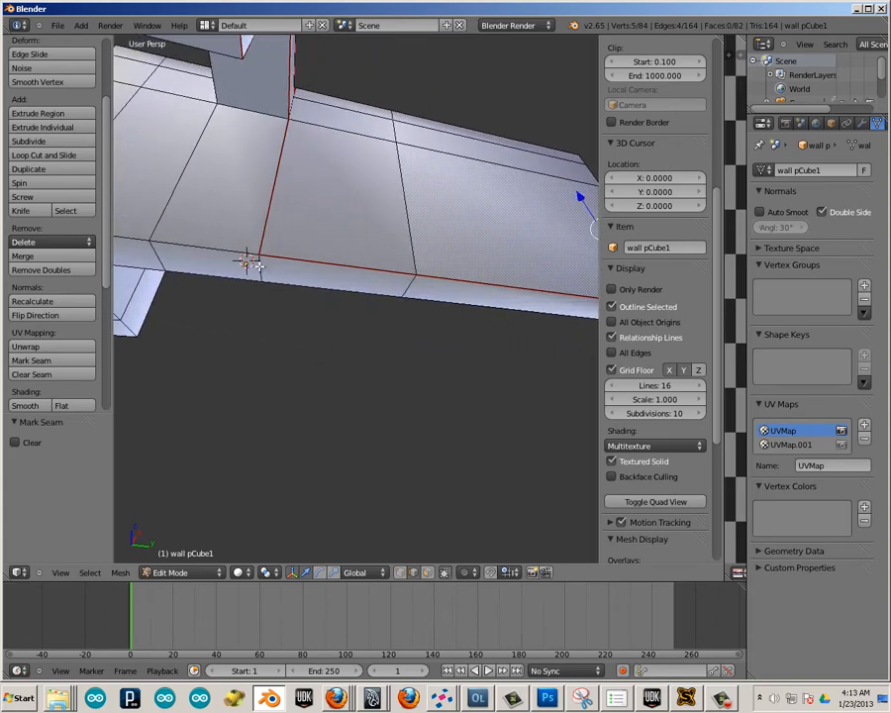
{"action": "right_click", "coordinate": [258, 266]}
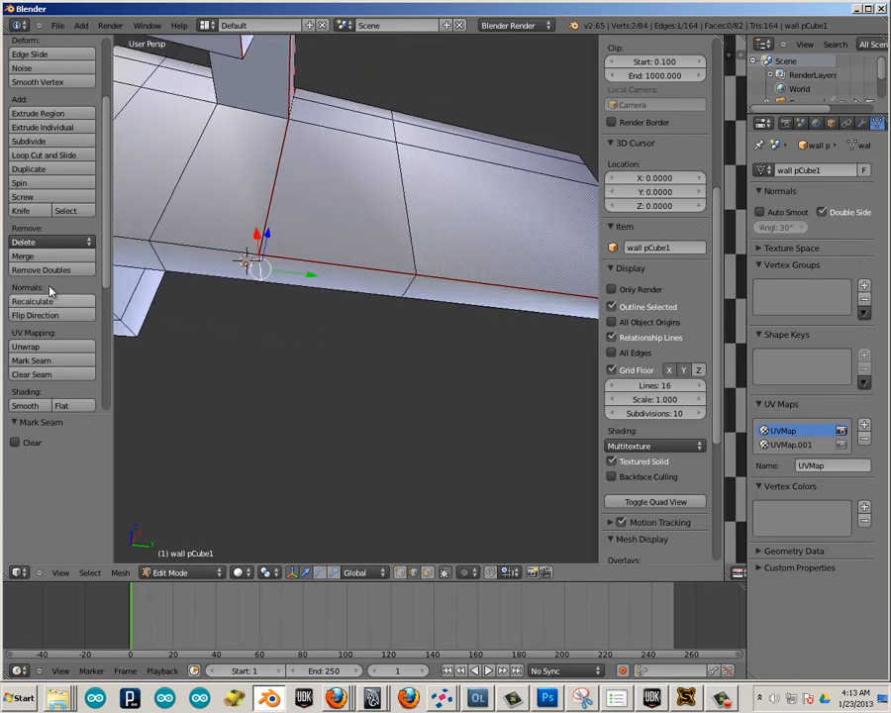
{"action": "left_click", "coordinate": [47, 362]}
Mark seams along the rear top edges from the lintel to the projecting corner, down that corner's vertical edges, and back along the rear bottom edges.
{"action": "middle_click_drag", "start_coordinate": [247, 369], "coordinate": [287, 307]}
{"action": "scroll", "coordinate": [219, 397], "scroll_direction": "down", "scroll_amount": 5}
{"action": "right_click", "coordinate": [311, 270], "text": "shift"}
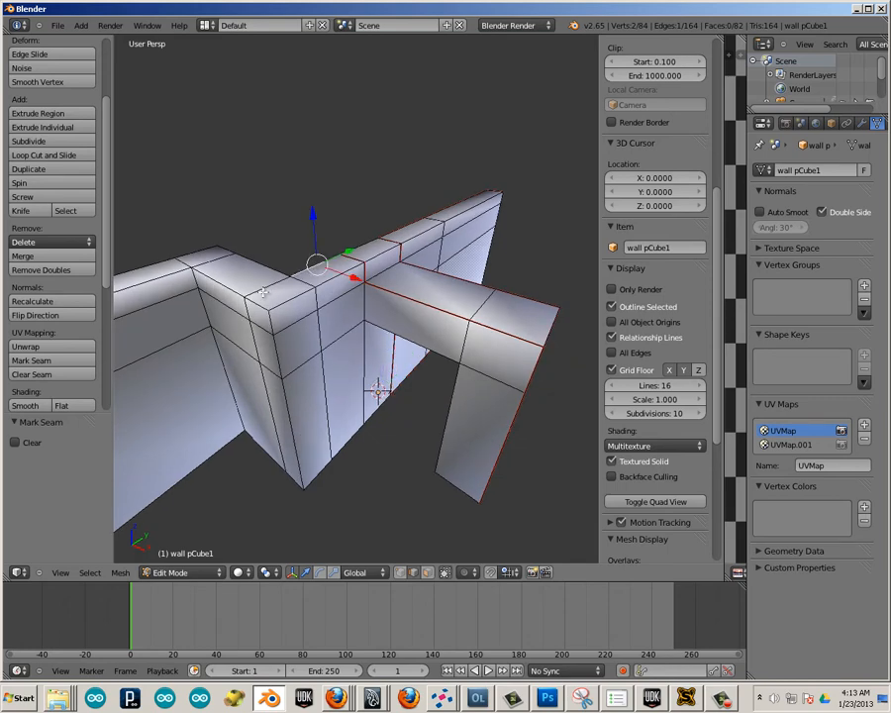
{"action": "middle_click_drag", "start_coordinate": [260, 382], "coordinate": [264, 271]}
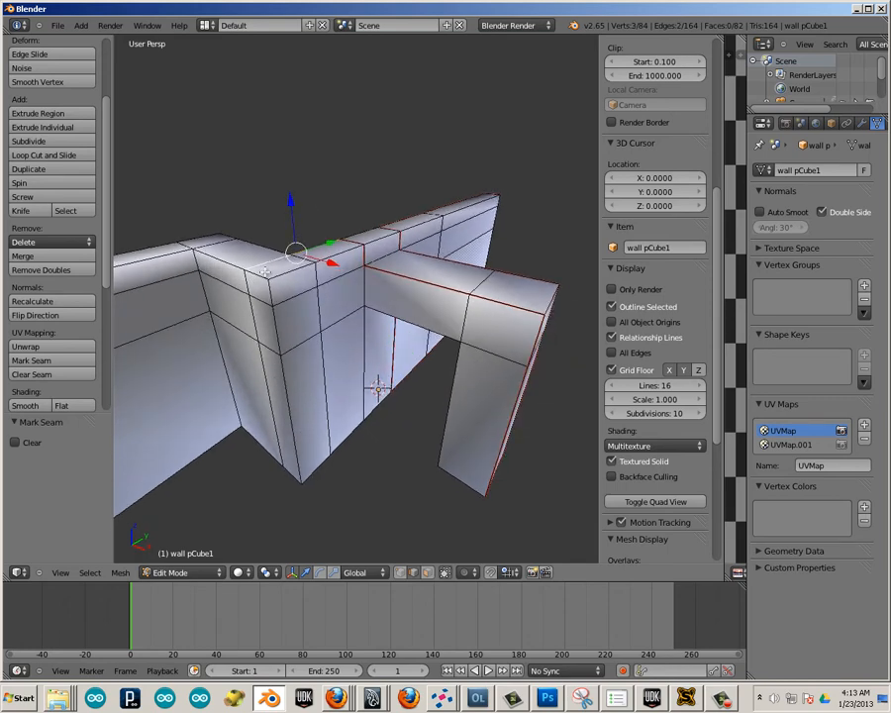
{"action": "right_click", "coordinate": [266, 287], "text": "shift"}
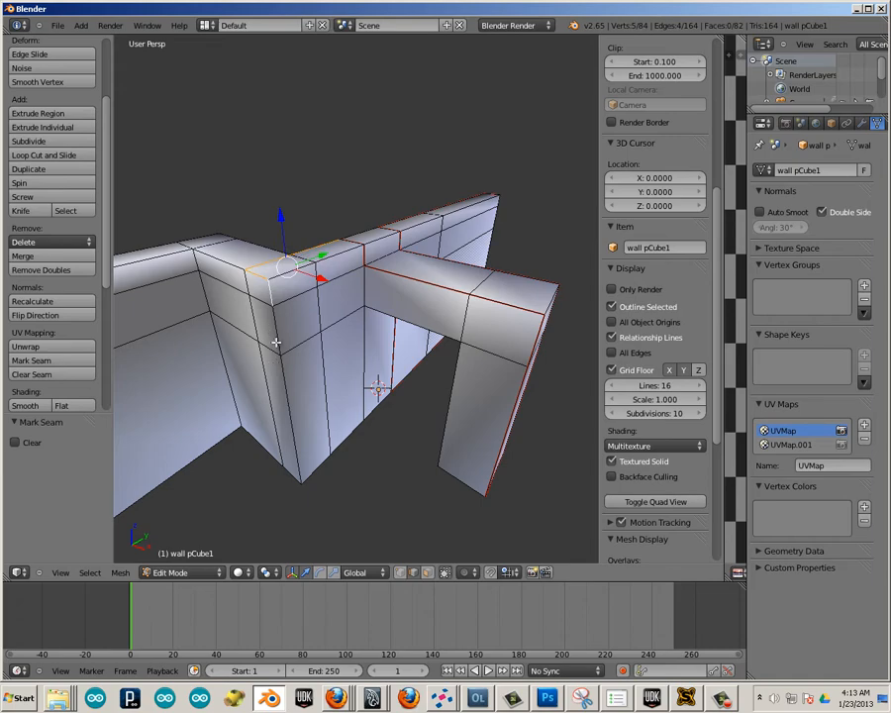
{"action": "right_click", "coordinate": [289, 422], "text": "shift"}
{"action": "middle_click_drag", "start_coordinate": [325, 490], "coordinate": [262, 240]}
{"action": "right_click", "coordinate": [257, 213], "text": "shift"}
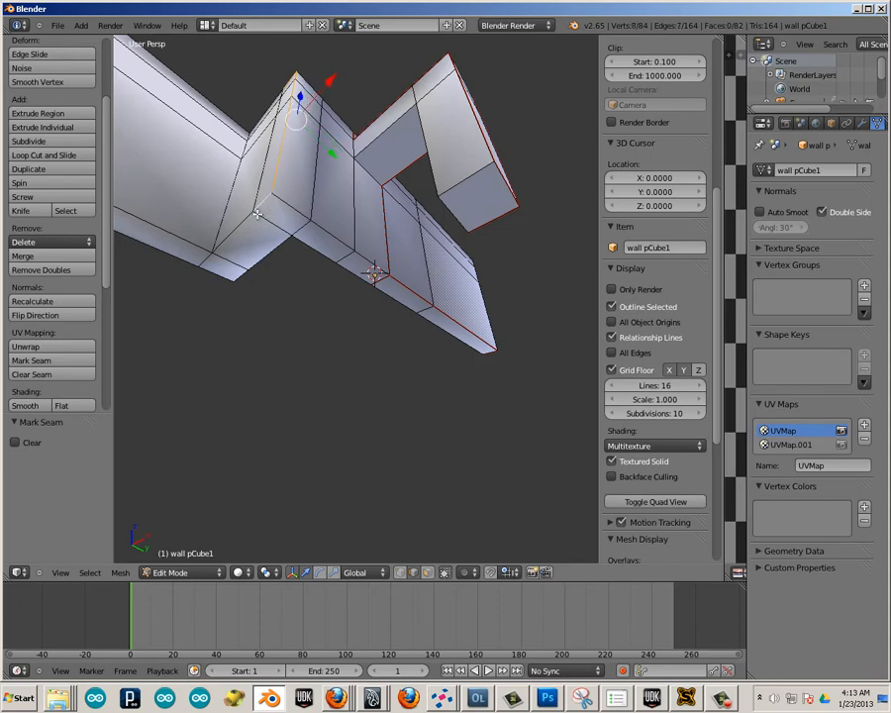
{"action": "right_click", "coordinate": [297, 234], "text": "shift"}
{"action": "right_click", "coordinate": [349, 263], "text": "shift"}
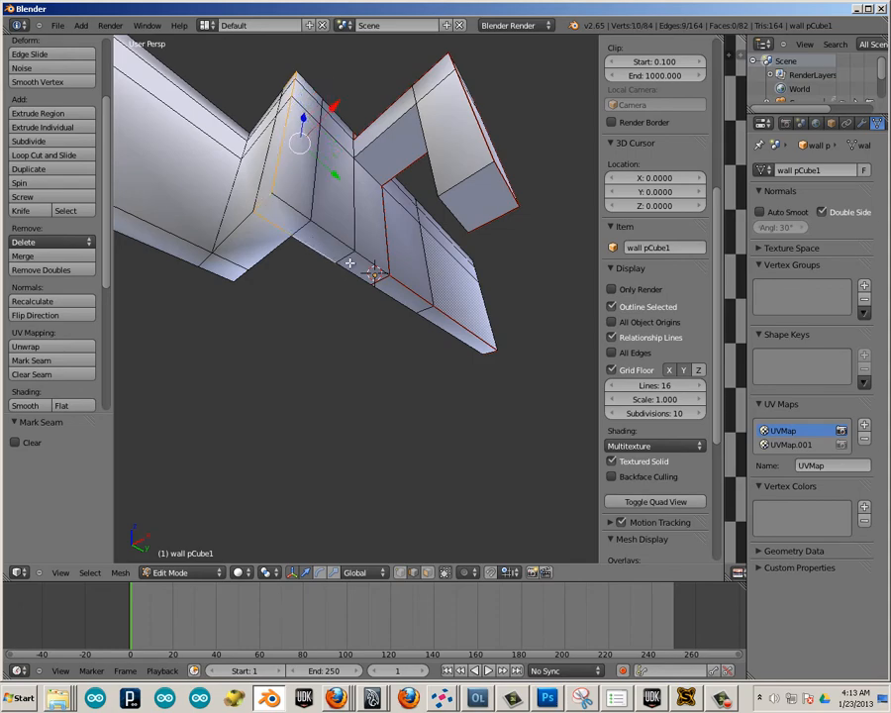
{"action": "right_click", "coordinate": [336, 285], "text": "shift"}
{"action": "middle_click_drag", "start_coordinate": [294, 350], "coordinate": [178, 322]}
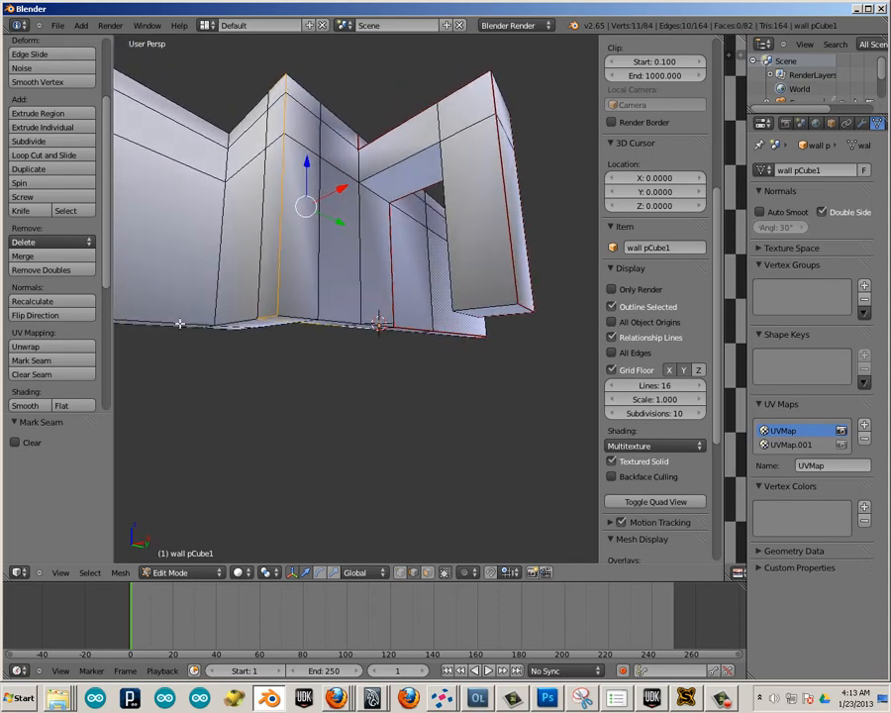
{"action": "left_click", "coordinate": [57, 362]}
Mark seams on the short wall section's rear top edge, the crosswise top edge and vertical edges at the inner corner, and the front bottom edge.
{"action": "middle_click_drag", "start_coordinate": [285, 378], "coordinate": [253, 295]}
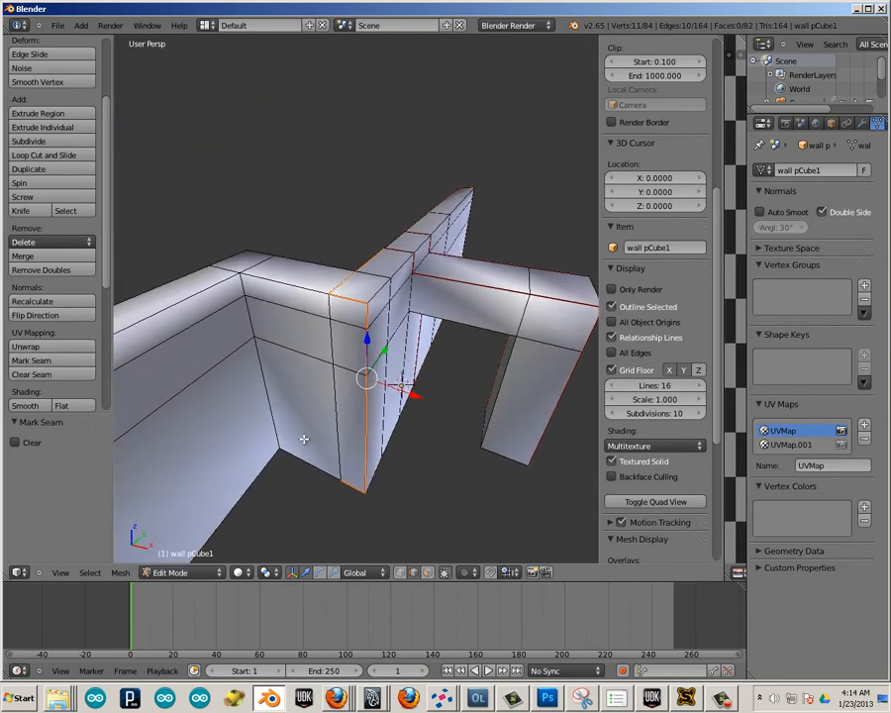
{"action": "right_click", "coordinate": [241, 274]}
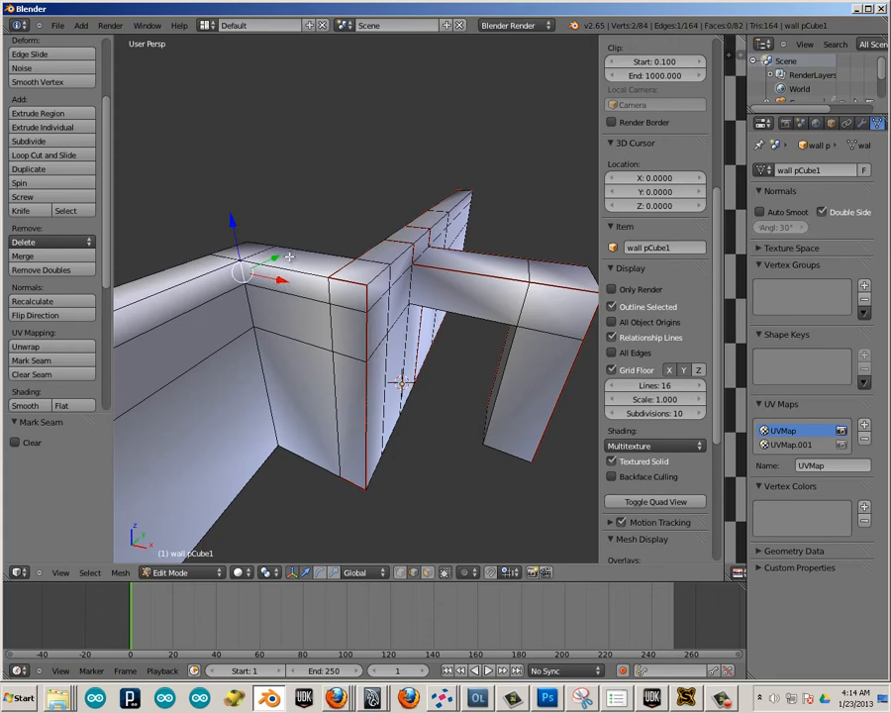
{"action": "middle_click_drag", "start_coordinate": [218, 349], "coordinate": [298, 227]}
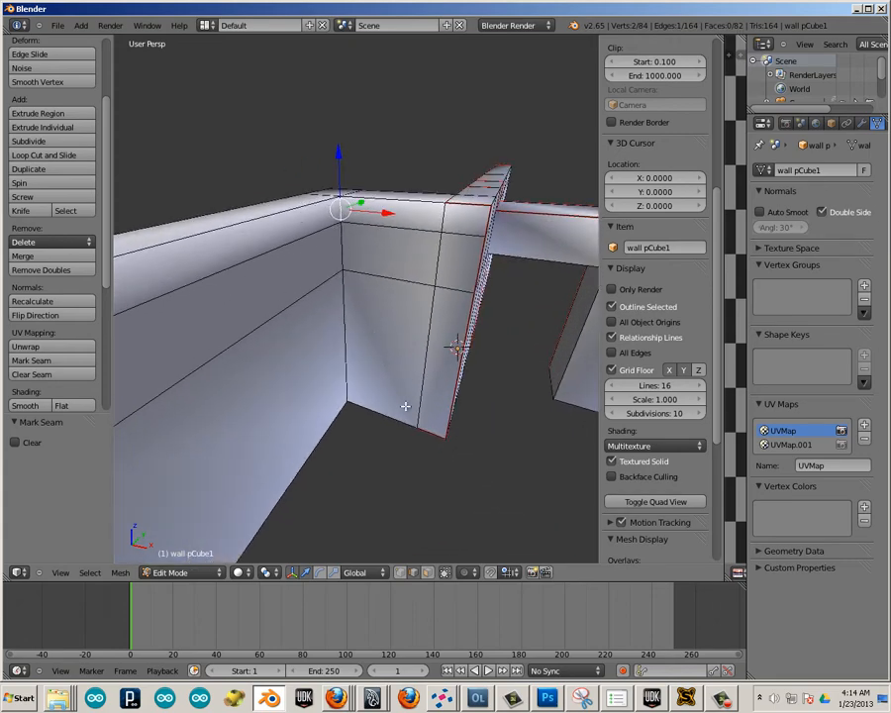
{"action": "middle_click_drag", "start_coordinate": [384, 471], "coordinate": [385, 476]}
{"action": "middle_click_drag", "start_coordinate": [394, 338], "coordinate": [388, 259]}
{"action": "right_click", "coordinate": [338, 247], "text": "shift"}
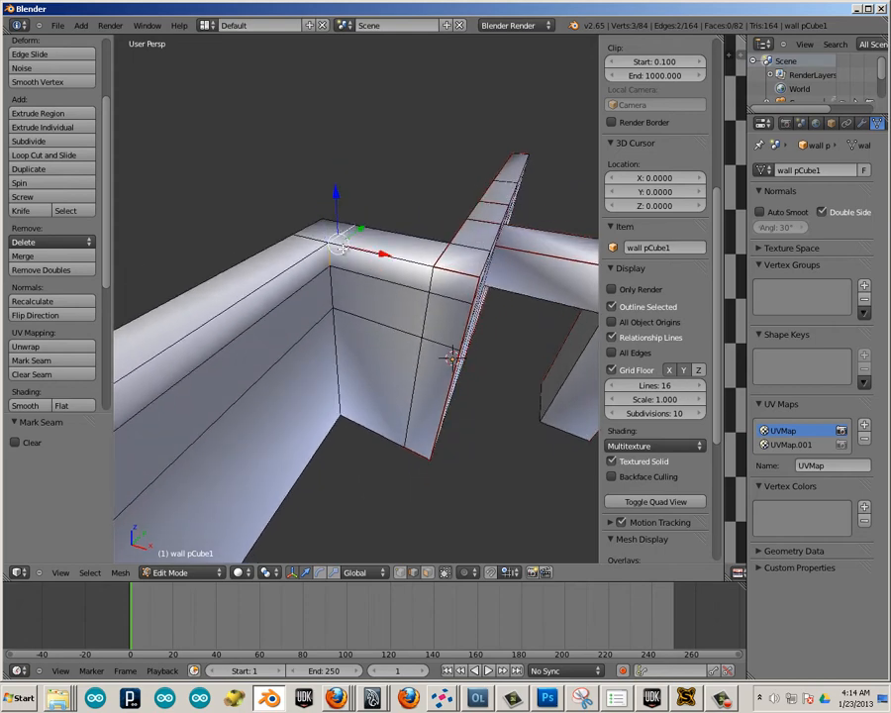
{"action": "right_click", "coordinate": [376, 269], "text": "shift"}
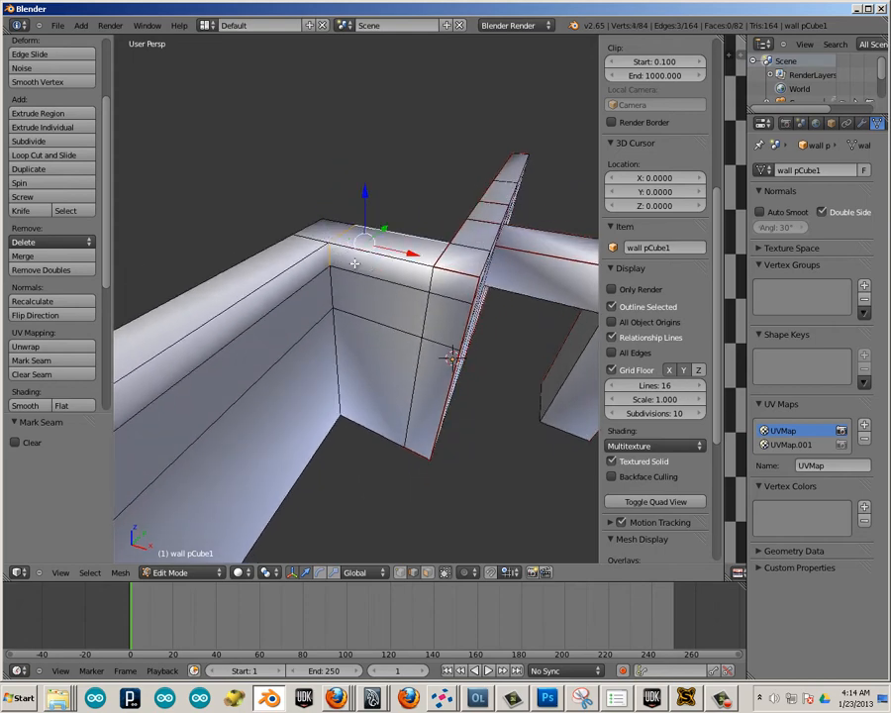
{"action": "right_click", "coordinate": [334, 314], "text": "shift"}
{"action": "right_click", "coordinate": [333, 335], "text": "shift"}
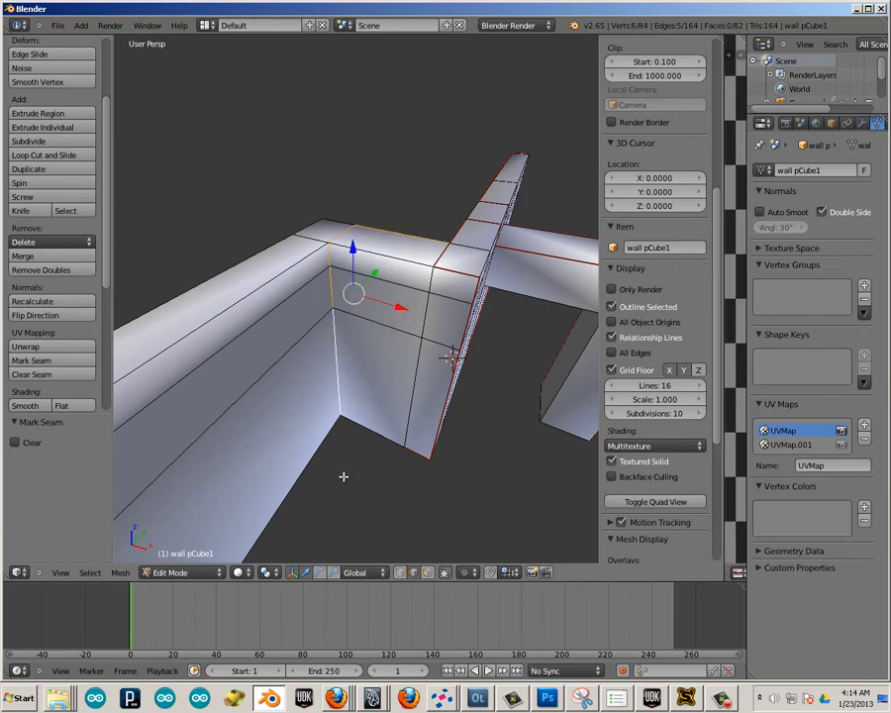
{"action": "middle_click_drag", "start_coordinate": [344, 478], "coordinate": [377, 312]}
{"action": "right_click", "coordinate": [381, 381], "text": "shift"}
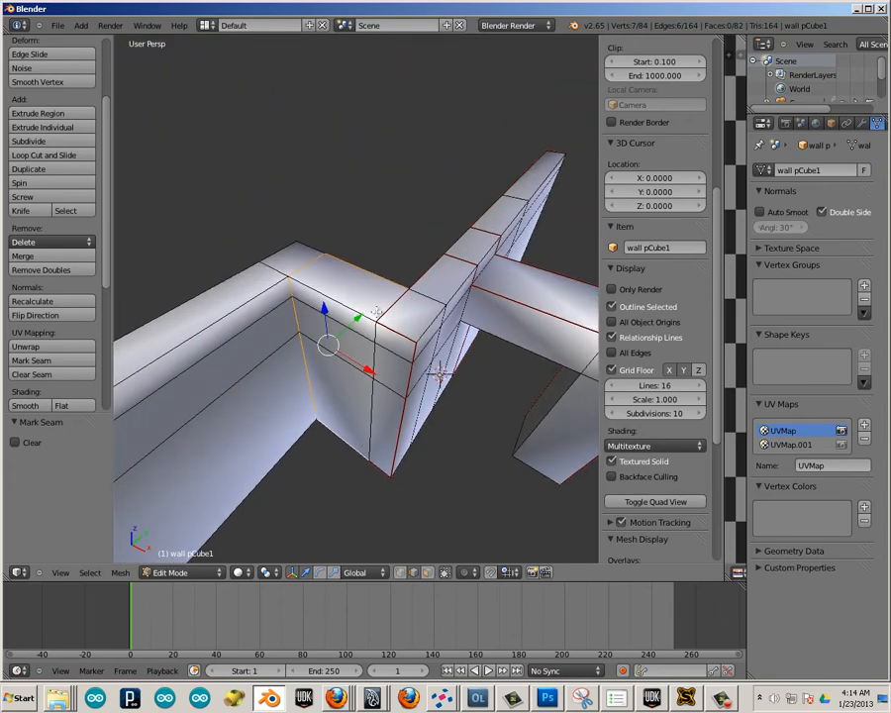
{"action": "middle_click_drag", "start_coordinate": [318, 418], "coordinate": [295, 326]}
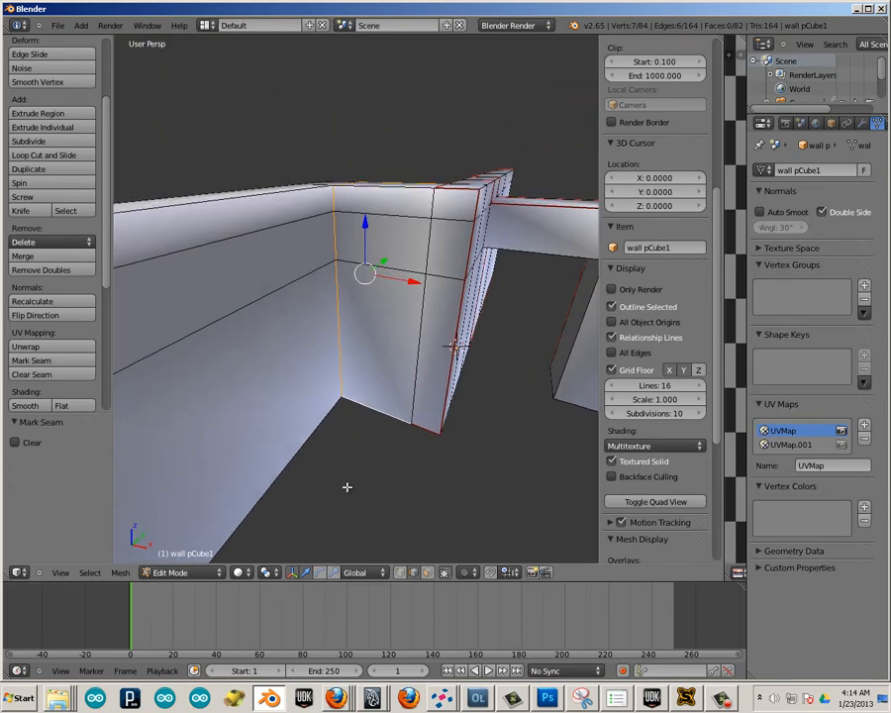
{"action": "middle_click_drag", "start_coordinate": [140, 378], "coordinate": [383, 300]}
Clear the seam from the front bottom edge of the short wall section beside the inner corner.
{"action": "scroll", "coordinate": [350, 294], "scroll_direction": "up", "scroll_amount": 1}
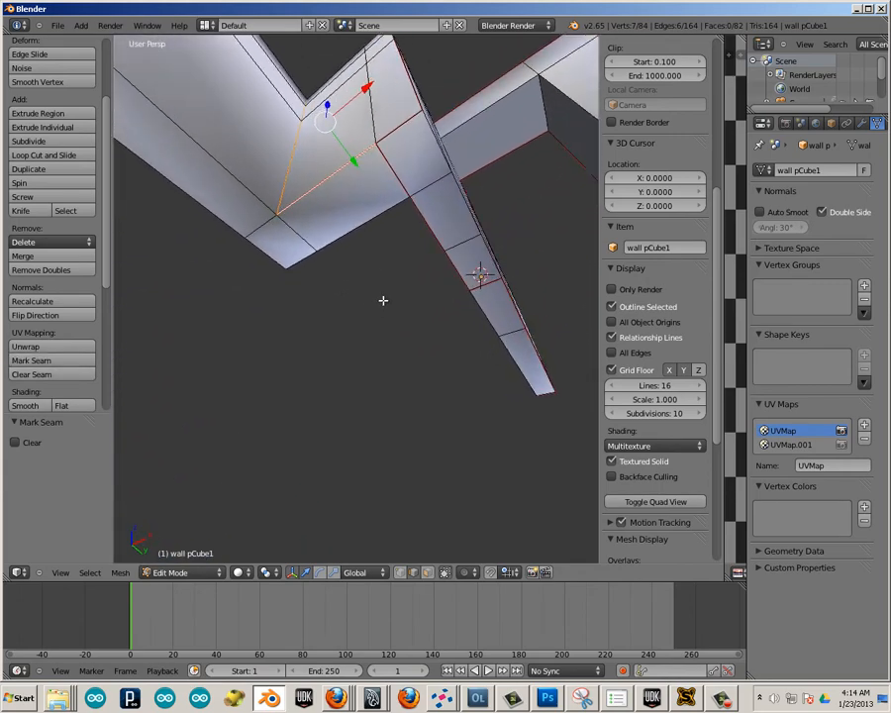
{"action": "right_click", "coordinate": [311, 208]}
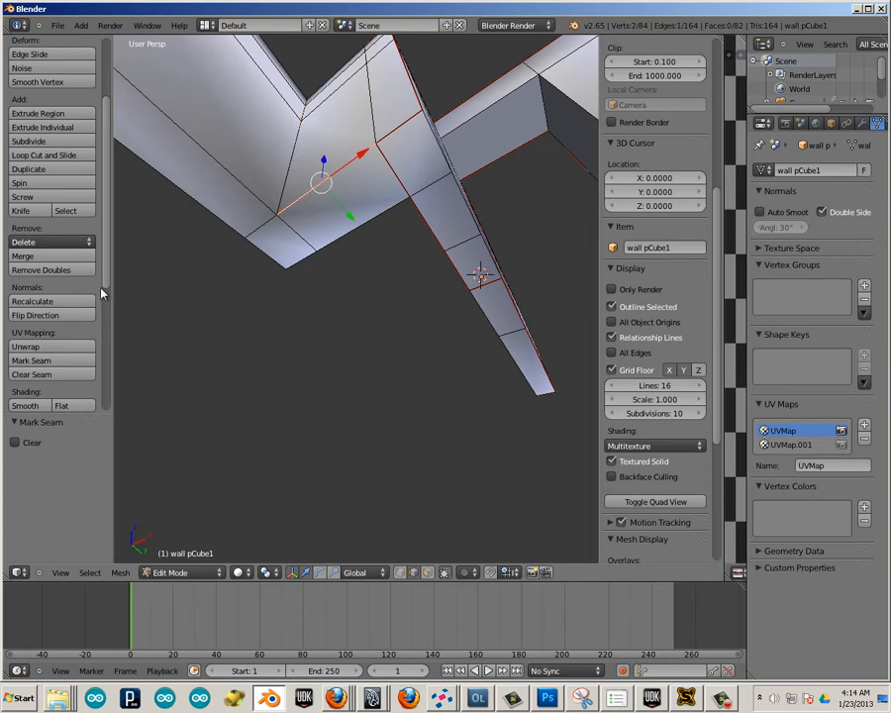
{"action": "left_click", "coordinate": [40, 374]}
Mark seams on the short edge across the underside at the inner corner and on the short wall section's rear bottom edge.
{"action": "right_click", "coordinate": [293, 230]}
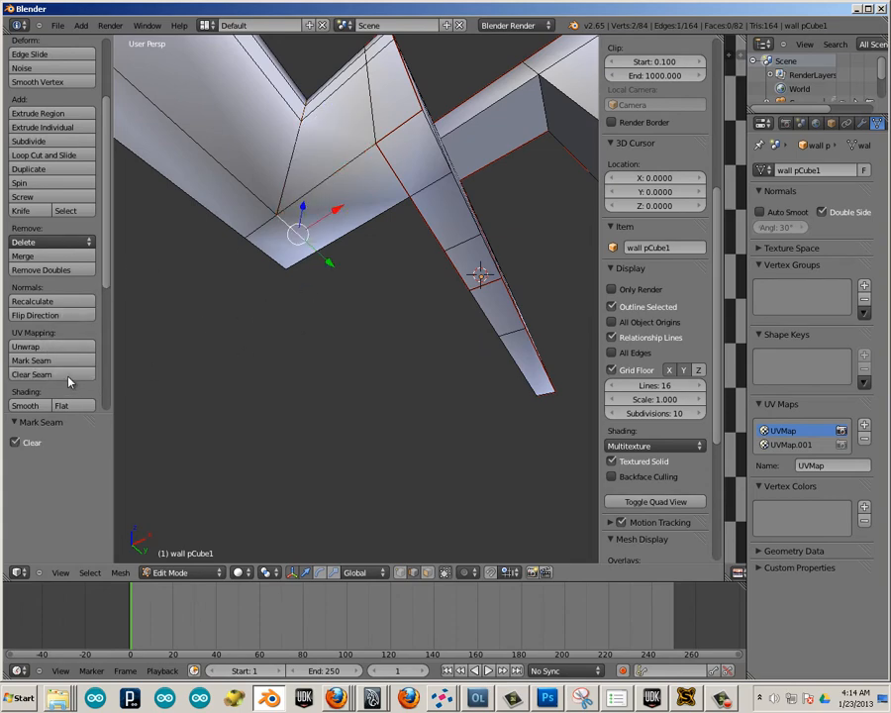
{"action": "left_click", "coordinate": [69, 359]}
{"action": "right_click", "coordinate": [371, 227]}
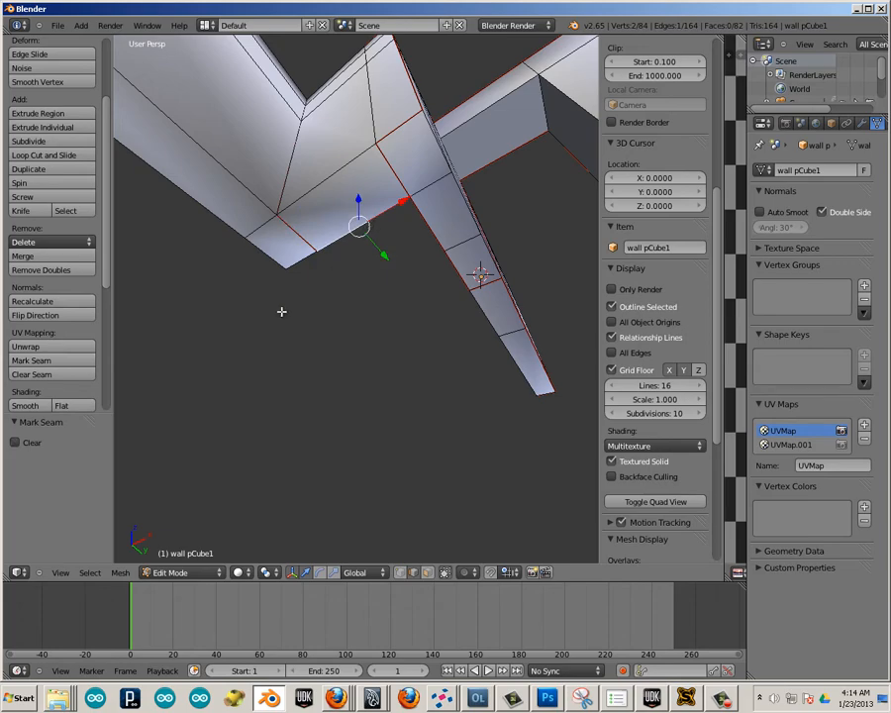
{"action": "left_click", "coordinate": [65, 359]}
Mark a seam on the short top edge across the long wall section at the inner corner.
{"action": "mouse_move", "coordinate": [320, 351]}
{"action": "middle_mouse_down"}
{"action": "mouse_move", "coordinate": [293, 353]}
{"action": "mouse_move", "coordinate": [307, 348]}
{"action": "mouse_move", "coordinate": [297, 330]}
{"action": "mouse_move", "coordinate": [281, 472]}
{"action": "mouse_move", "coordinate": [296, 462]}
{"action": "mouse_move", "coordinate": [332, 350]}
{"action": "middle_mouse_up"}
{"action": "key", "text": "a"}
{"action": "right_click", "coordinate": [319, 267]}
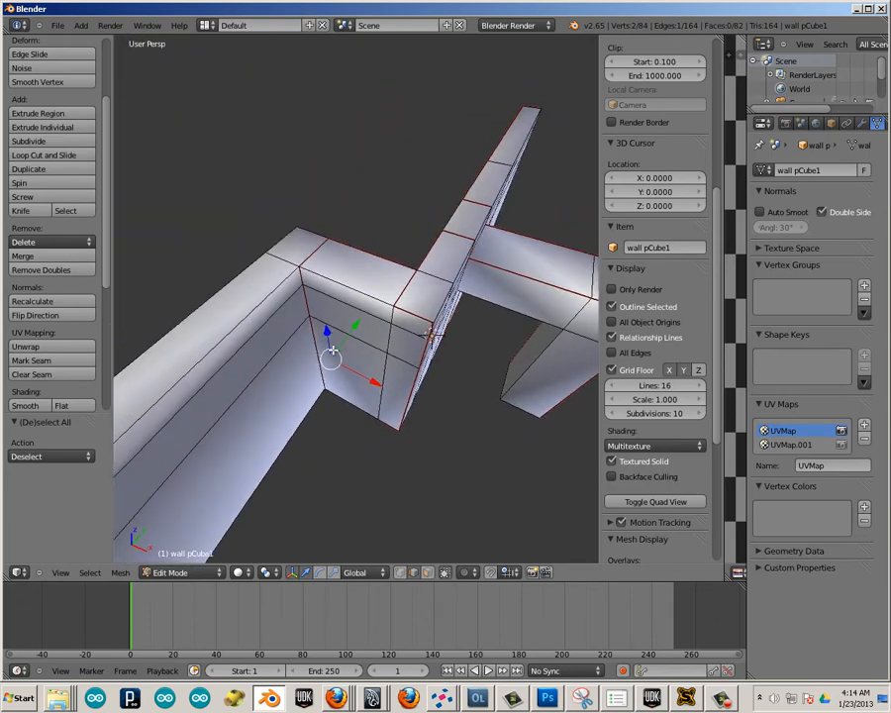
{"action": "right_click", "coordinate": [293, 256], "text": "shift"}
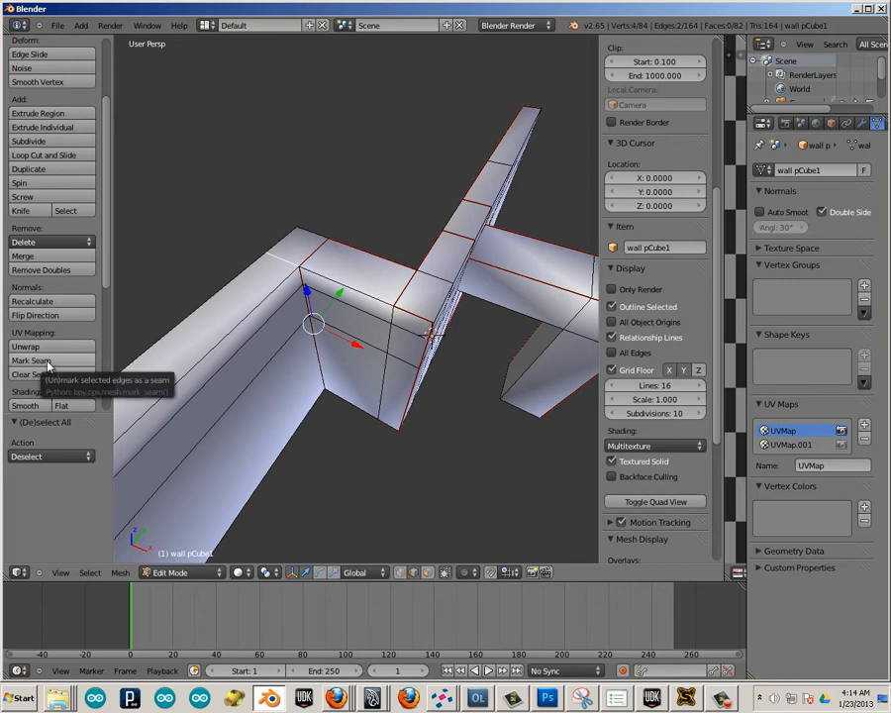
{"action": "left_click", "coordinate": [50, 362]}
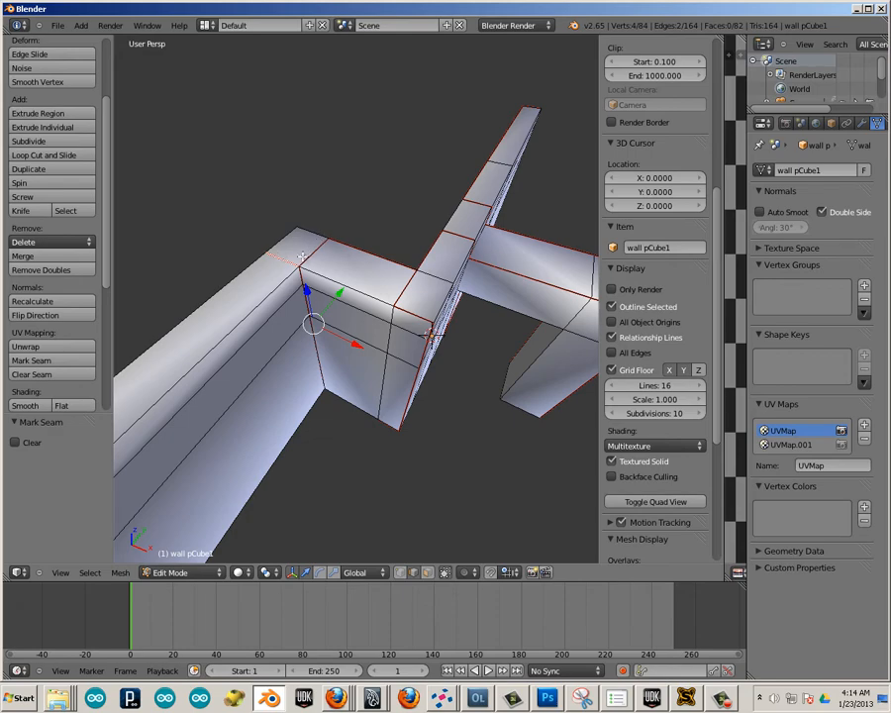
Mark seams along the long wall section's rear top edge, across its end's top, down the end's rear vertical edges, and along the rear bottom edges.
{"action": "middle_click_drag", "start_coordinate": [289, 348], "coordinate": [379, 208]}
{"action": "middle_click_drag", "start_coordinate": [273, 313], "coordinate": [516, 195]}
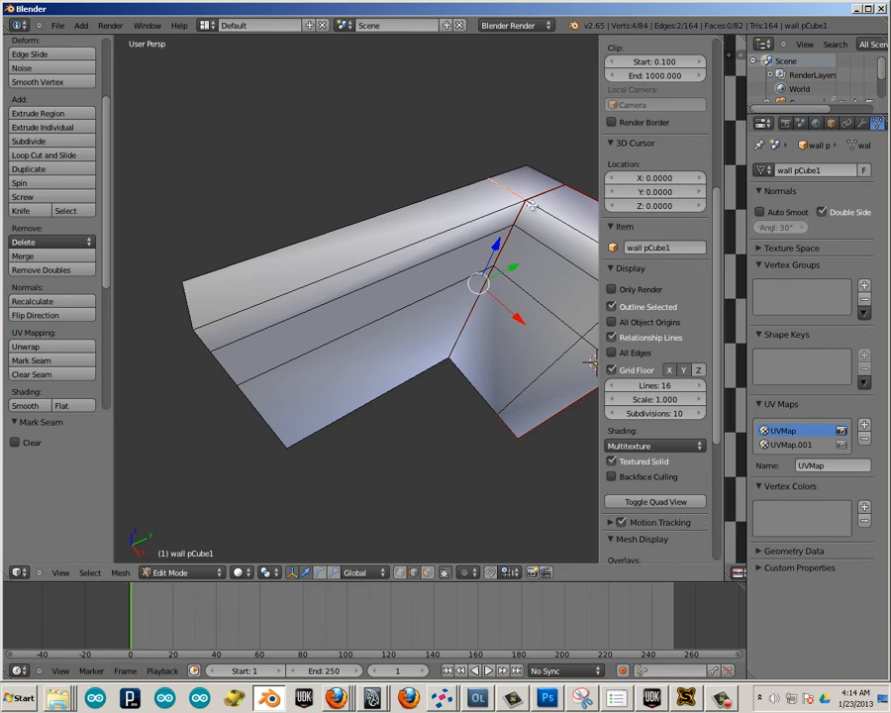
{"action": "middle_click_drag", "start_coordinate": [226, 394], "coordinate": [284, 301]}
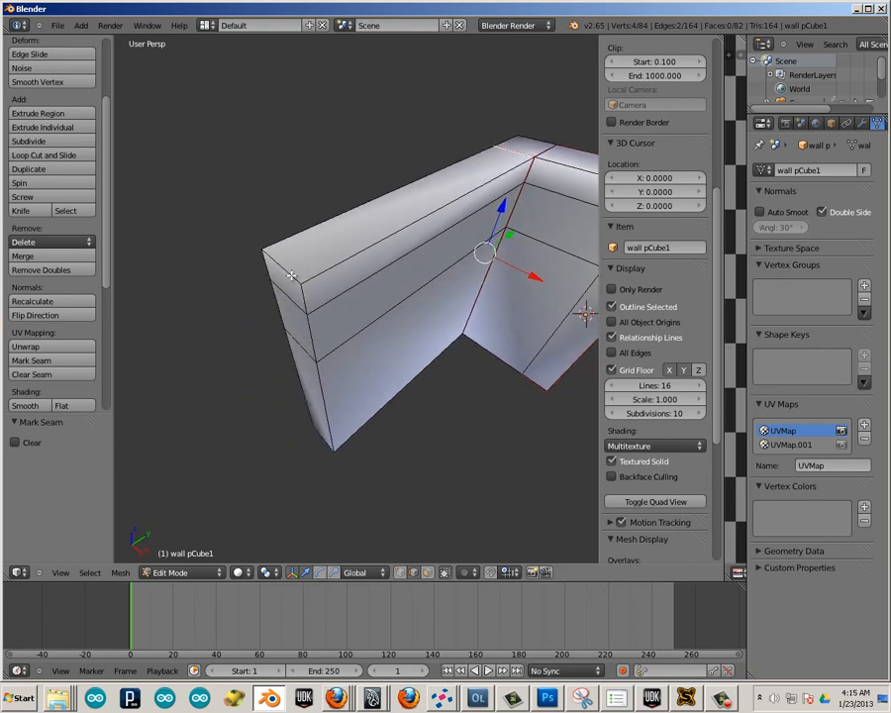
{"action": "right_click", "coordinate": [303, 242]}
{"action": "right_click", "coordinate": [271, 259], "text": "shift"}
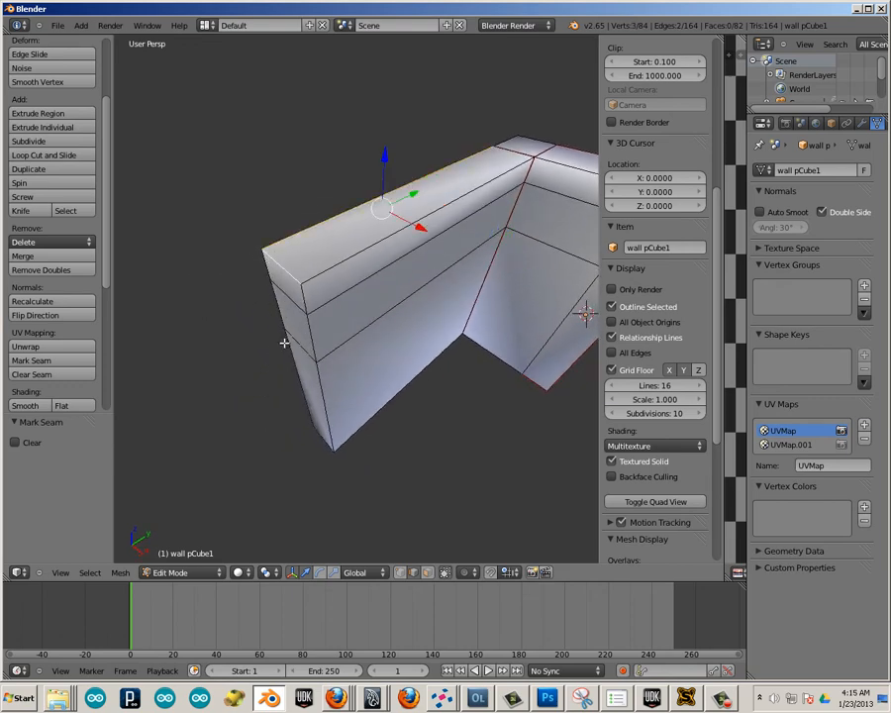
{"action": "middle_click_drag", "start_coordinate": [273, 353], "coordinate": [342, 168]}
{"action": "right_click", "coordinate": [342, 154], "text": "shift"}
{"action": "right_click", "coordinate": [339, 210], "text": "shift"}
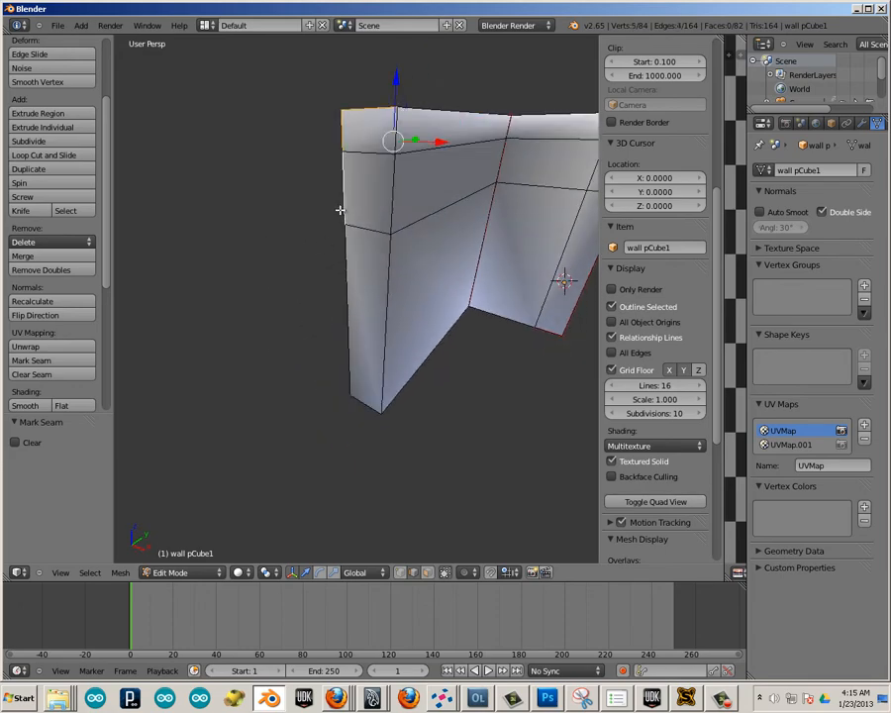
{"action": "middle_click_drag", "start_coordinate": [343, 284], "coordinate": [320, 241]}
{"action": "right_click", "coordinate": [360, 266], "text": "shift"}
{"action": "right_click", "coordinate": [320, 241], "text": "shift"}
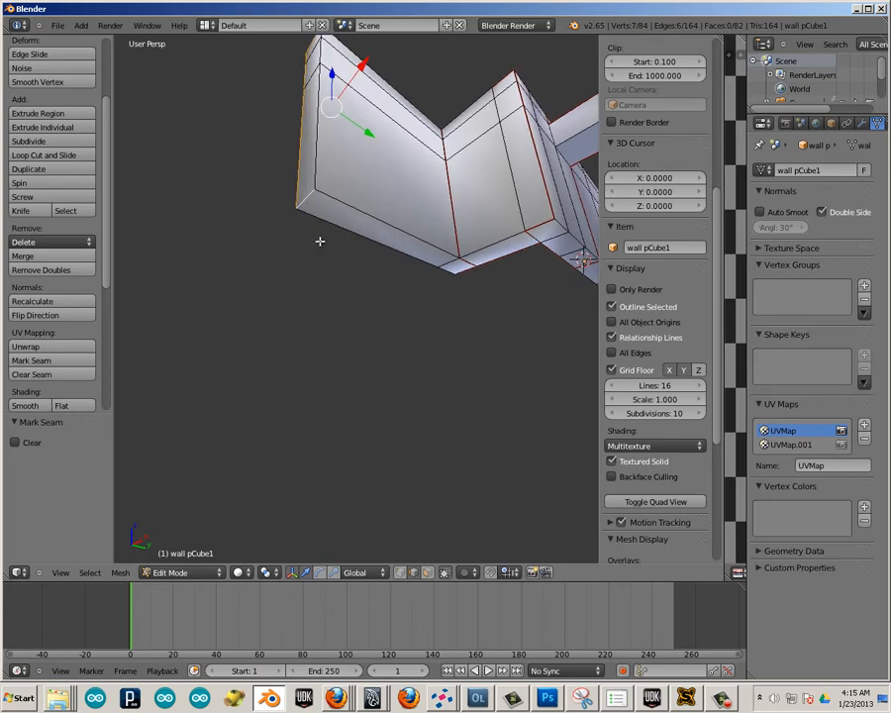
{"action": "right_click", "coordinate": [422, 265], "text": "shift"}
{"action": "right_click", "coordinate": [451, 273], "text": "shift"}
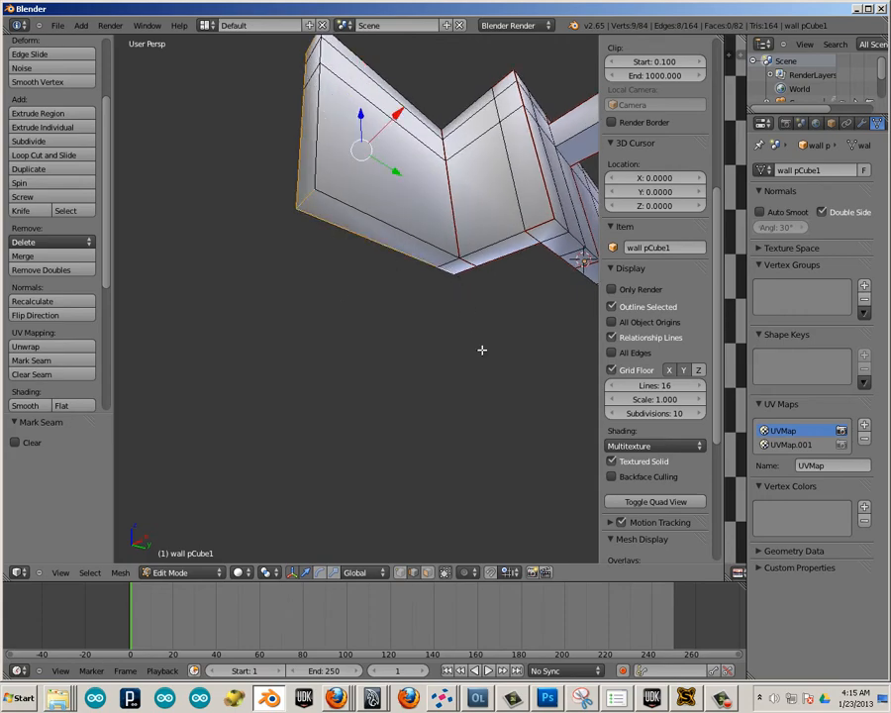
{"action": "scroll", "coordinate": [473, 349], "scroll_direction": "down", "scroll_amount": 2}
{"action": "middle_click_drag", "start_coordinate": [452, 347], "coordinate": [426, 361]}
{"action": "middle_click_drag", "start_coordinate": [498, 313], "coordinate": [383, 291]}
{"action": "scroll", "coordinate": [411, 344], "scroll_direction": "up", "scroll_amount": 3}
{"action": "right_click", "coordinate": [361, 280], "text": "shift"}
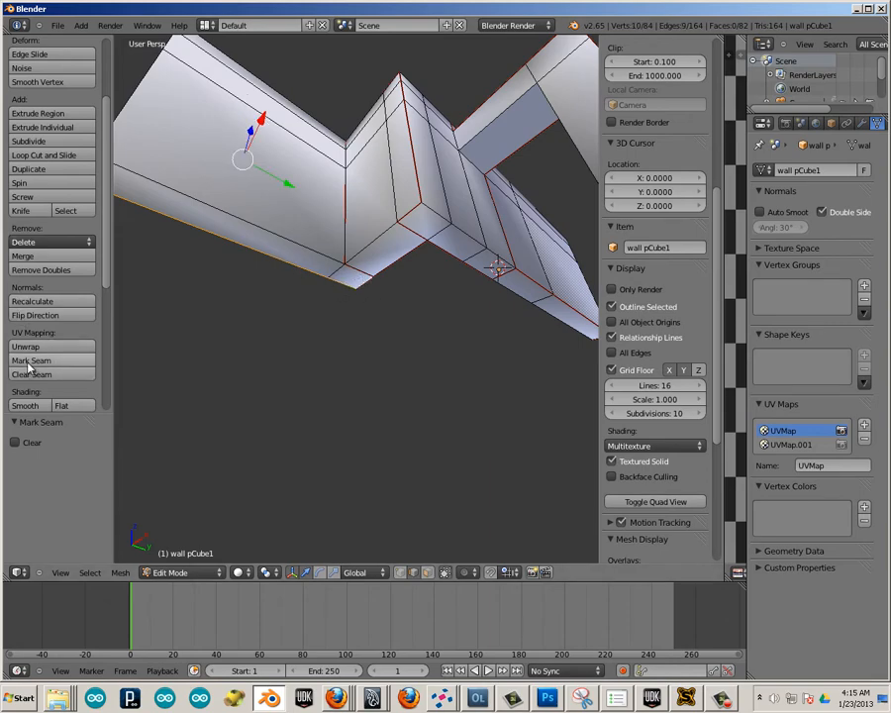
Mark seams on the short rear top edge beside the outer corner and down that corner's full vertical edge.
{"action": "scroll", "coordinate": [292, 348], "scroll_direction": "down", "scroll_amount": 4}
{"action": "middle_click_drag", "start_coordinate": [315, 360], "coordinate": [339, 311]}
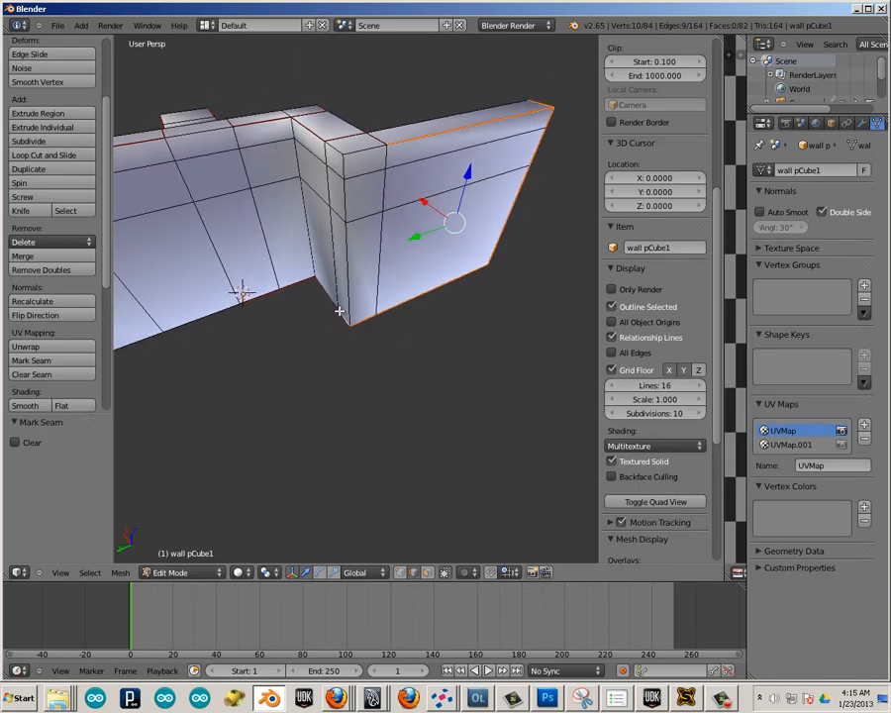
{"action": "right_click", "coordinate": [354, 171]}
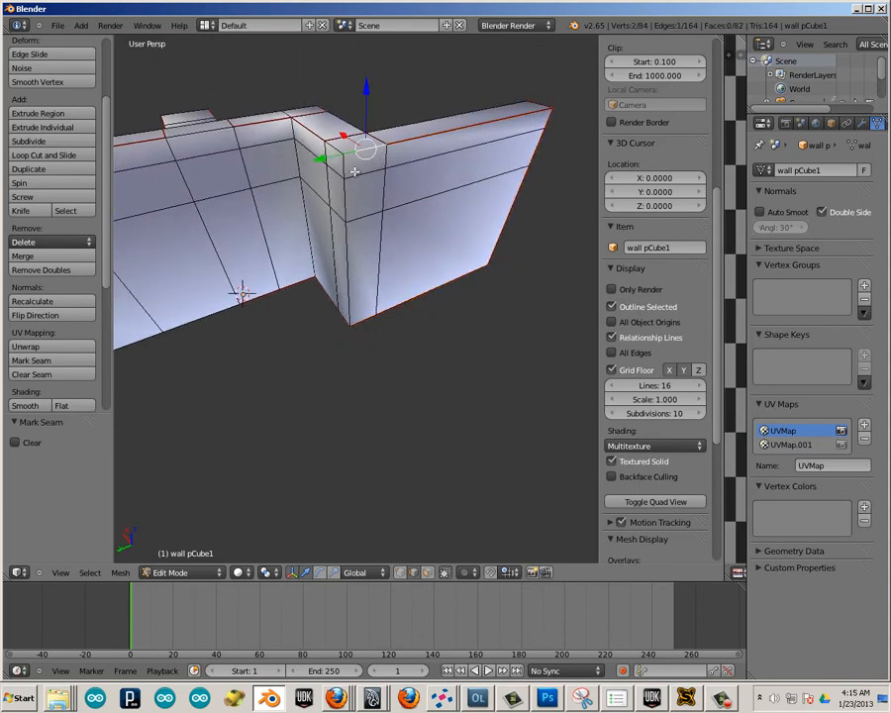
{"action": "middle_click_drag", "start_coordinate": [324, 257], "coordinate": [349, 228]}
{"action": "right_click", "coordinate": [351, 160], "text": "shift"}
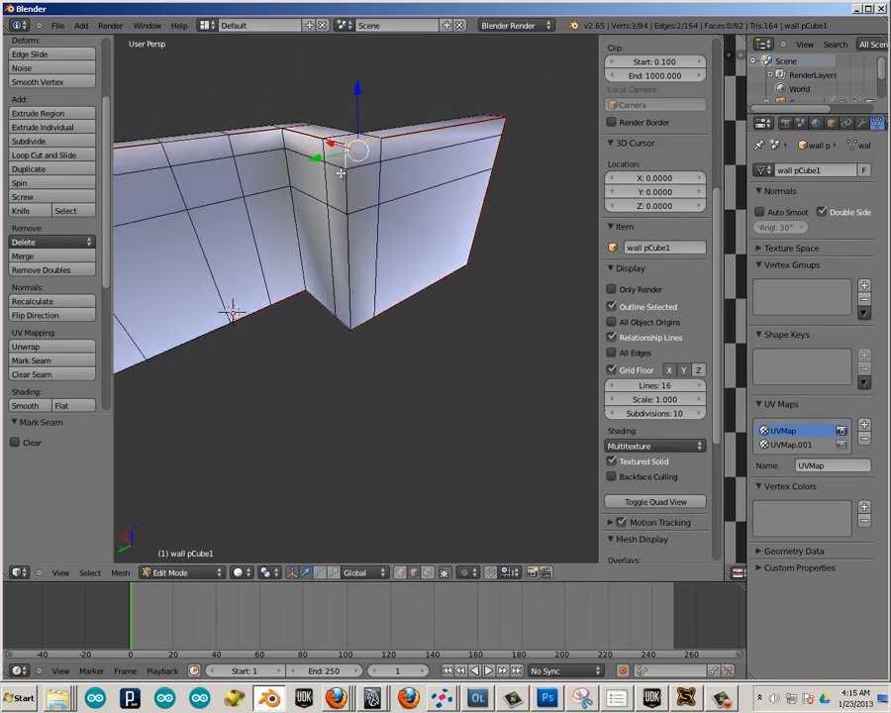
{"action": "right_click", "coordinate": [346, 189], "text": "shift"}
{"action": "right_click", "coordinate": [348, 254], "text": "shift"}
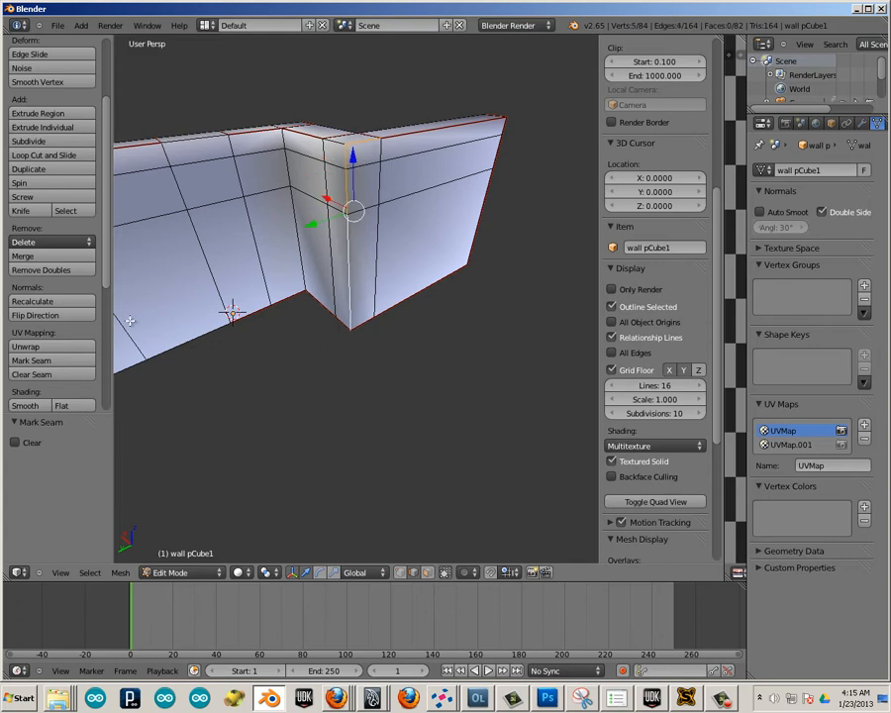
{"action": "left_click", "coordinate": [50, 360]}
Mark seams down the full vertical edge at the adjacent inner corner on the wall's rear side.
{"action": "middle_click_drag", "start_coordinate": [271, 275], "coordinate": [224, 174]}
{"action": "right_click", "coordinate": [310, 156]}
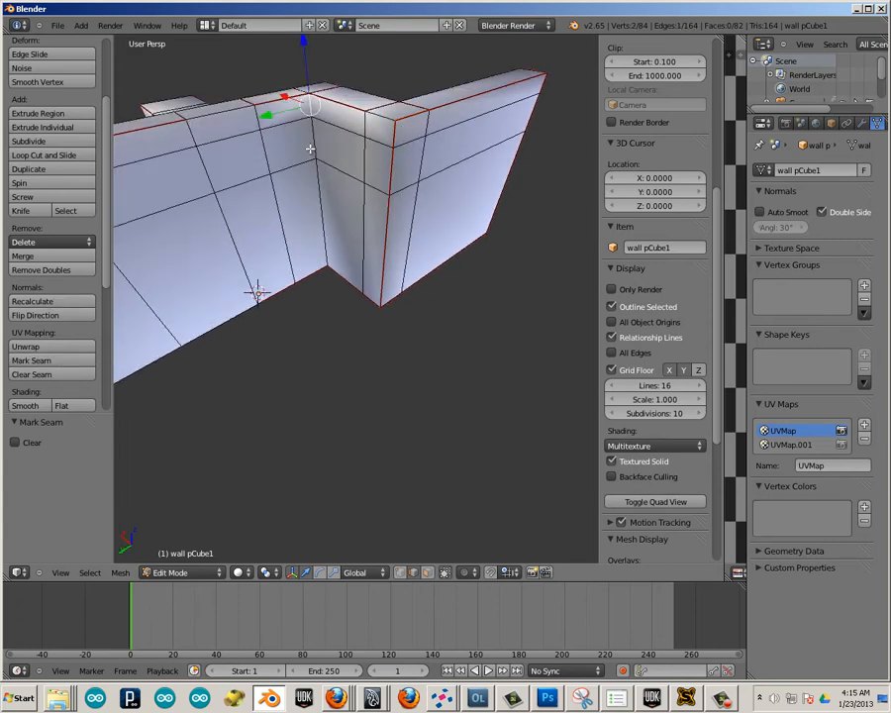
{"action": "right_click", "coordinate": [305, 186], "text": "shift"}
{"action": "right_click", "coordinate": [319, 197], "text": "shift"}
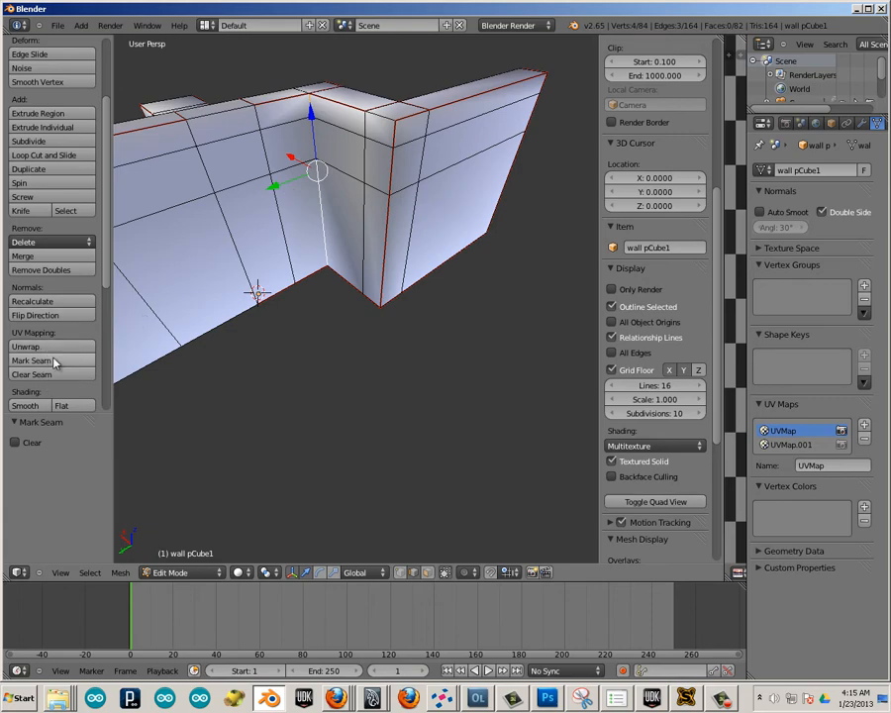
{"action": "left_click", "coordinate": [57, 360]}
Mark seams on the rear face's unmarked short top edge, down the vertical edge line nearest the long wall's end, and along the adjoining bottom edge.
{"action": "middle_click_drag", "start_coordinate": [248, 361], "coordinate": [350, 270]}
{"action": "scroll", "coordinate": [377, 301], "scroll_direction": "down", "scroll_amount": 3}
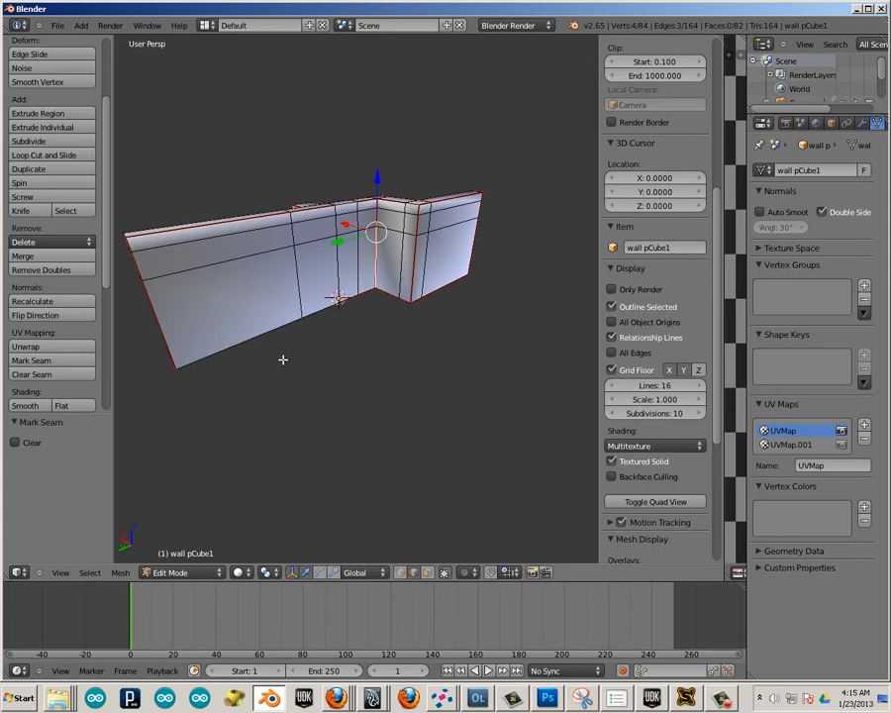
{"action": "scroll", "coordinate": [324, 359], "scroll_direction": "up", "scroll_amount": 2}
{"action": "middle_click_drag", "start_coordinate": [304, 369], "coordinate": [294, 408]}
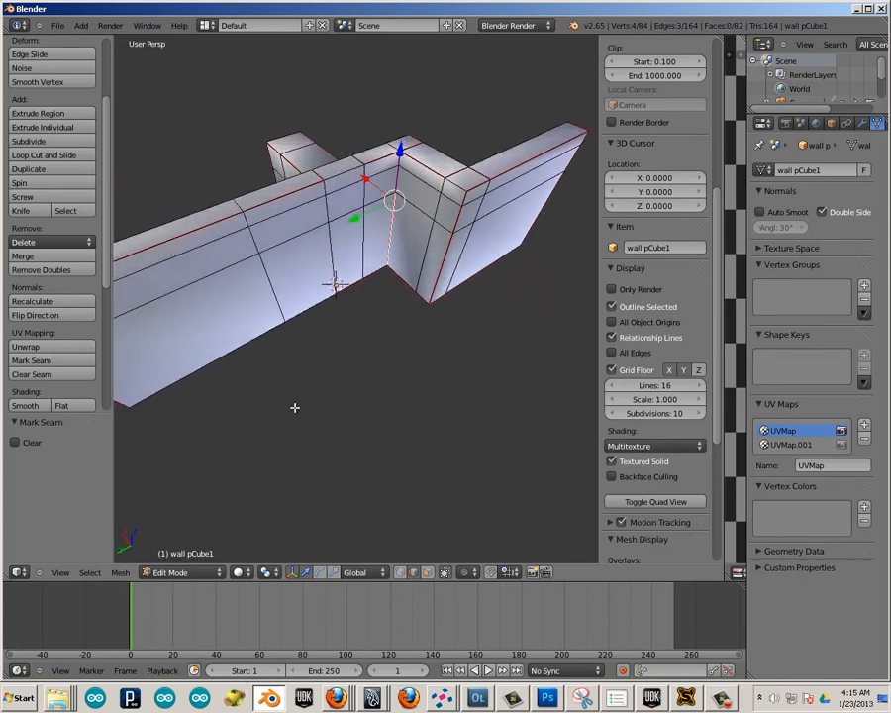
{"action": "right_click", "coordinate": [313, 187]}
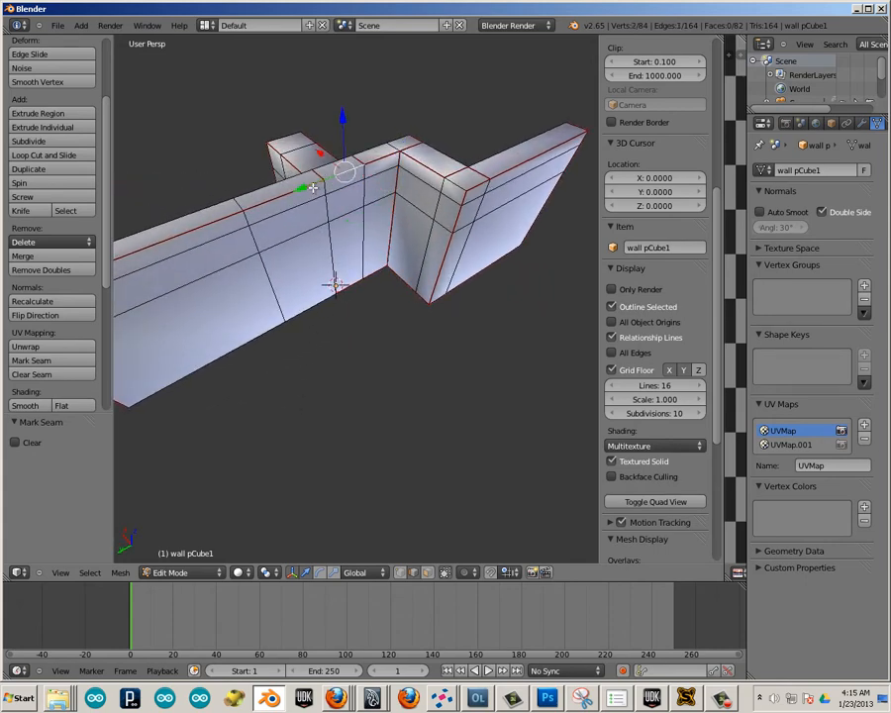
{"action": "right_click", "coordinate": [257, 247], "text": "shift"}
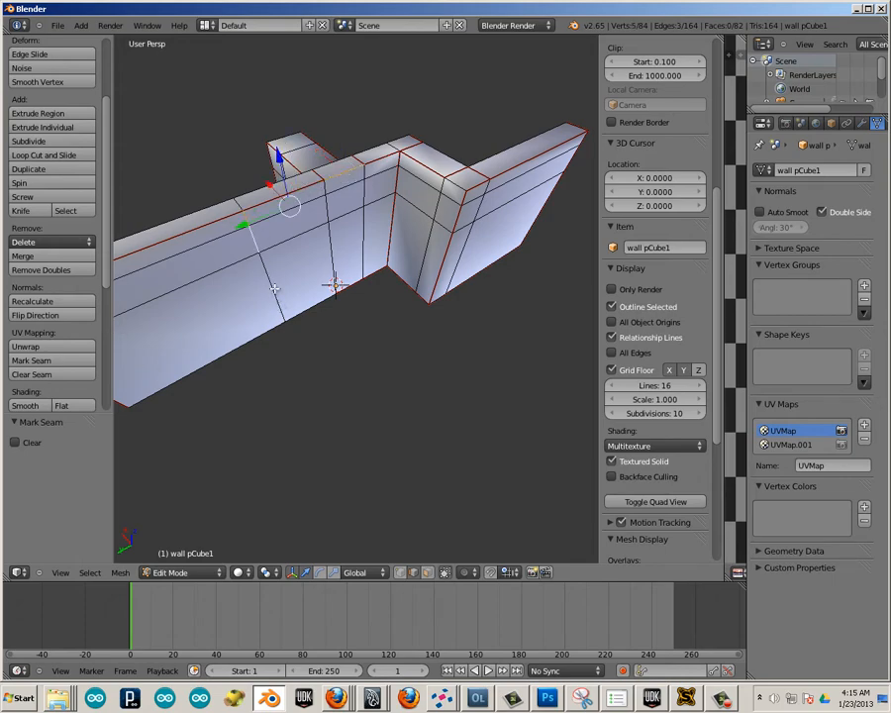
{"action": "middle_click_drag", "start_coordinate": [287, 297], "coordinate": [331, 252]}
{"action": "right_click", "coordinate": [272, 322], "text": "shift"}
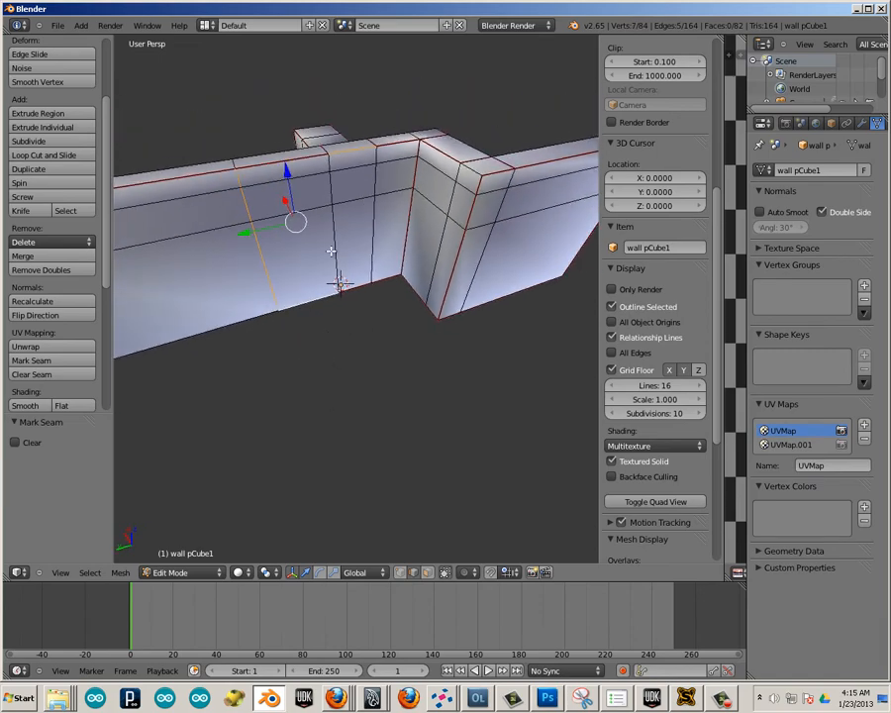
{"action": "middle_click_drag", "start_coordinate": [315, 330], "coordinate": [328, 212]}
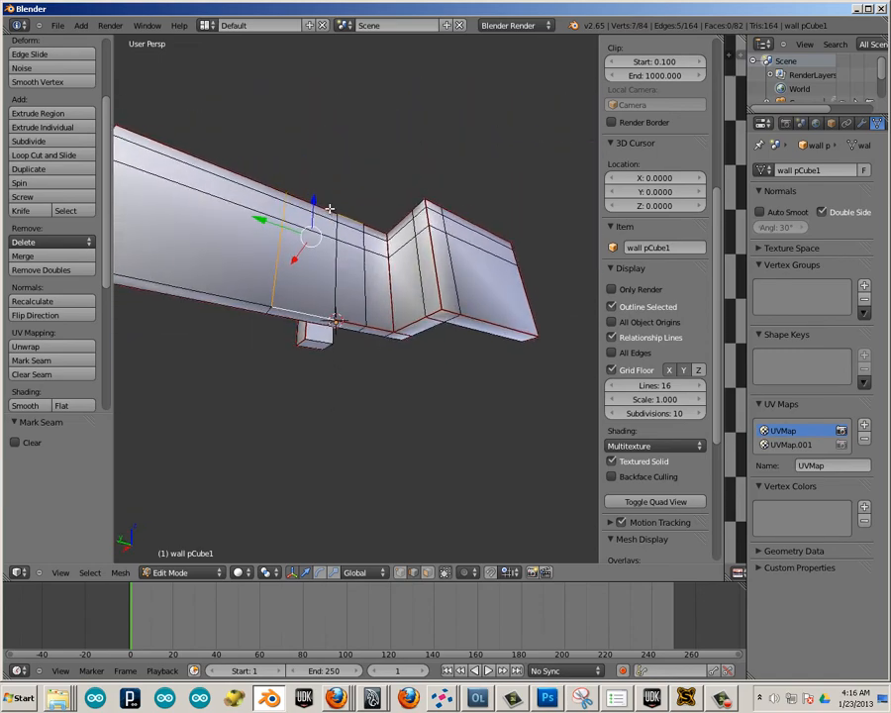
{"action": "middle_click_drag", "start_coordinate": [285, 342], "coordinate": [199, 347]}
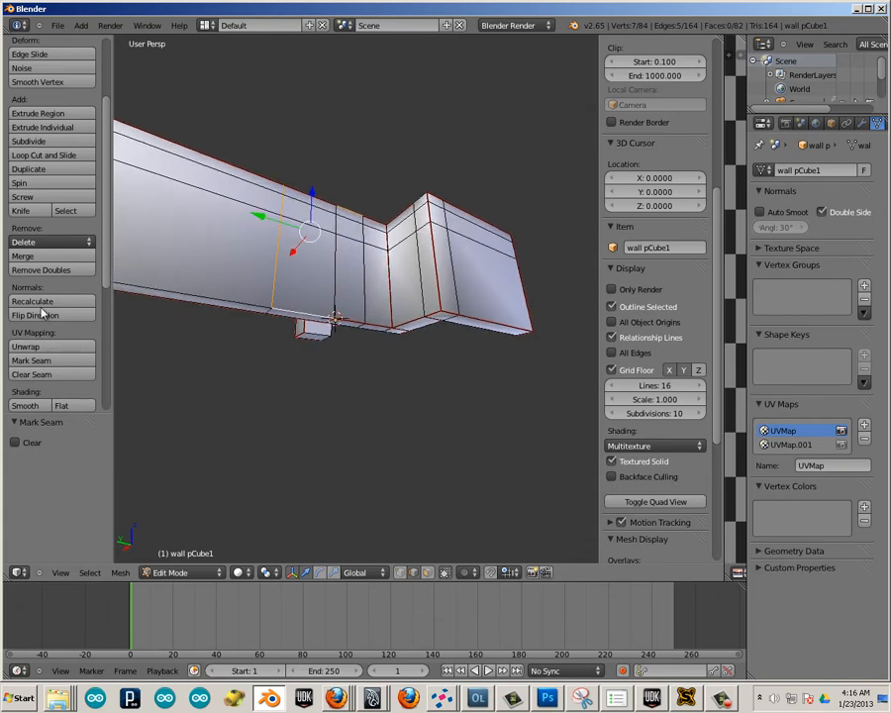
{"action": "middle_click_drag", "start_coordinate": [238, 380], "coordinate": [310, 289]}
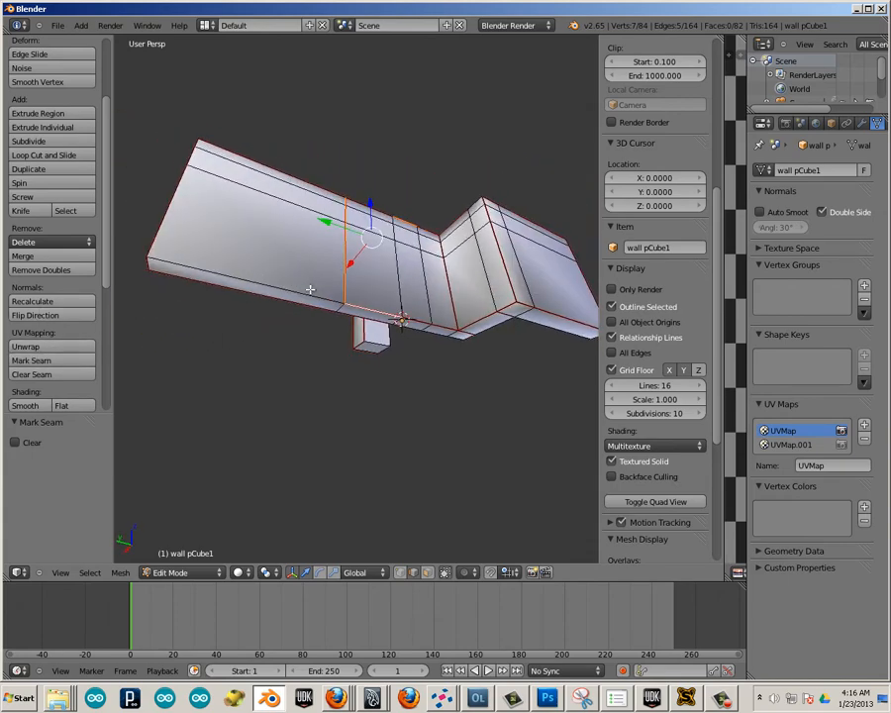
Mark a seam on the remaining long bottom edge of the wall's rear face.
{"action": "right_click", "coordinate": [260, 286]}
{"action": "middle_click_drag", "start_coordinate": [195, 334], "coordinate": [42, 273]}
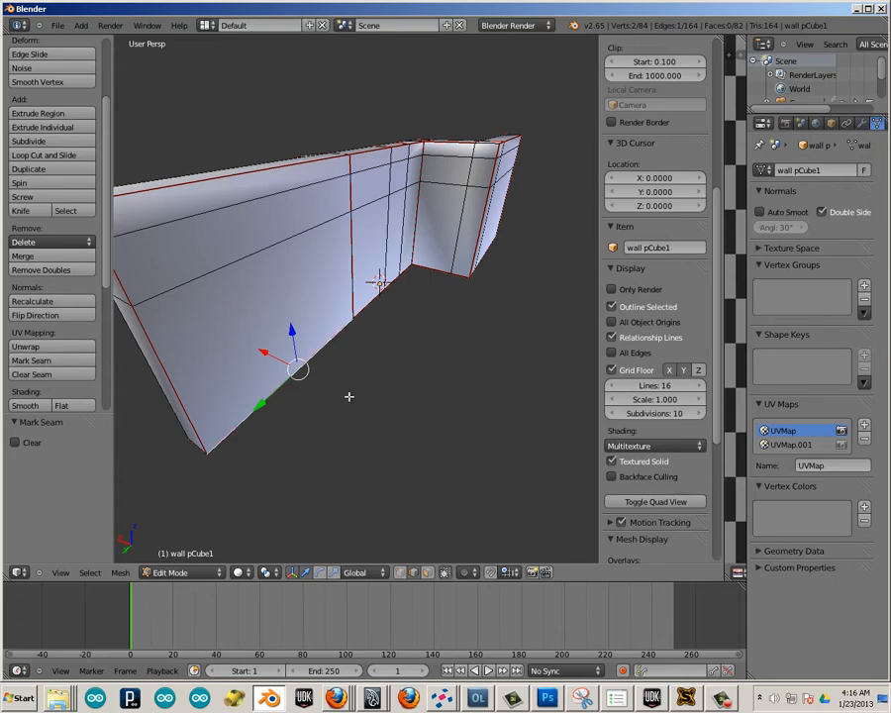
{"action": "scroll", "coordinate": [348, 397], "scroll_direction": "down", "scroll_amount": 3}
{"action": "middle_click_drag", "start_coordinate": [292, 380], "coordinate": [456, 322]}
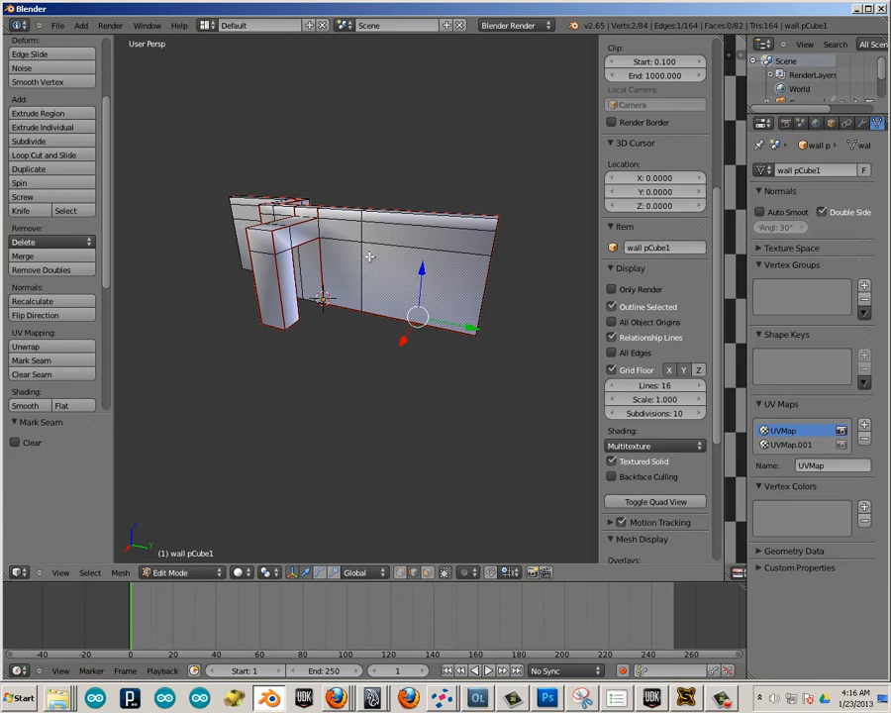
Select the entire linked wall mesh, unwrap it along the marked seams, and widen the UV editor.
{"action": "key", "text": "l"}
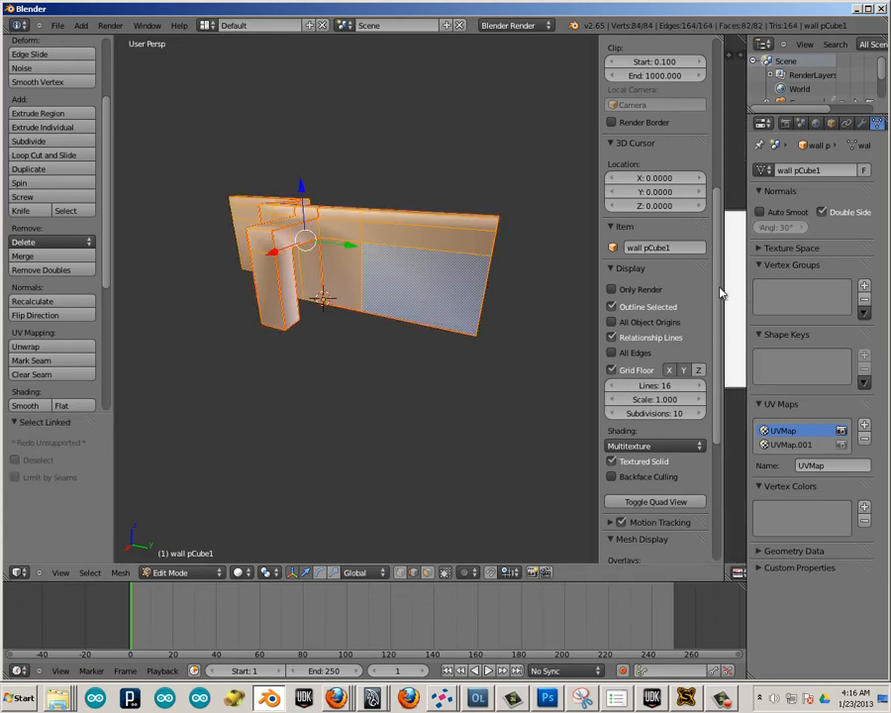
{"action": "left_click_drag", "start_coordinate": [676, 288], "coordinate": [523, 288]}
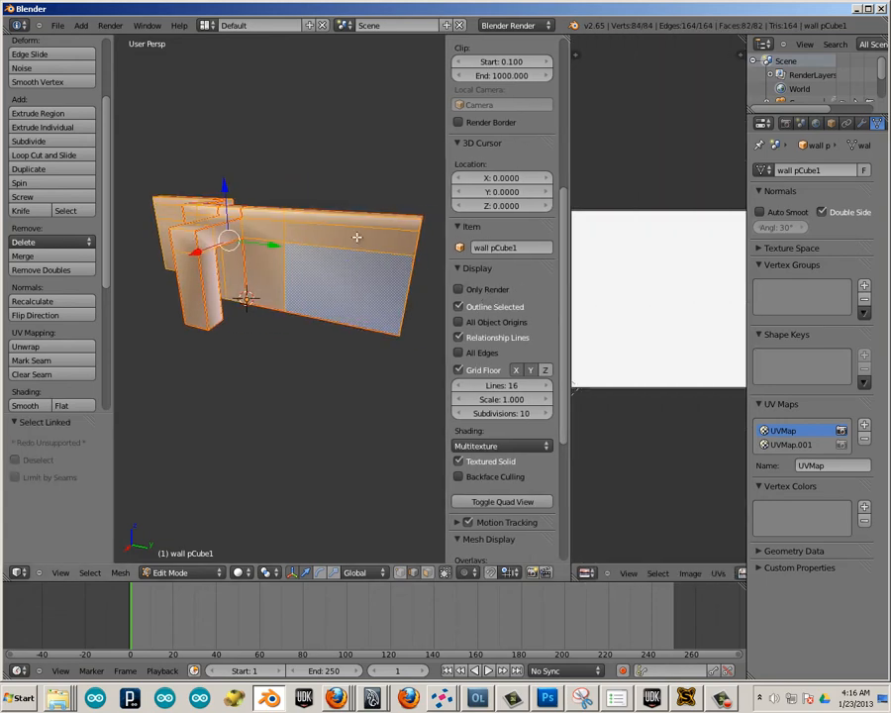
{"action": "key", "text": "u"}
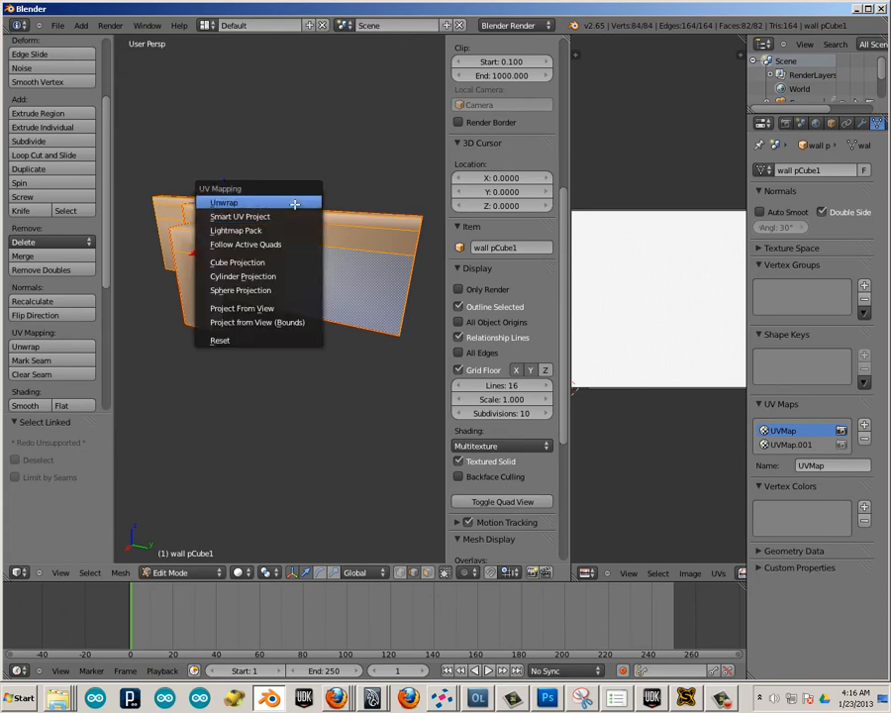
{"action": "left_click", "coordinate": [295, 204]}
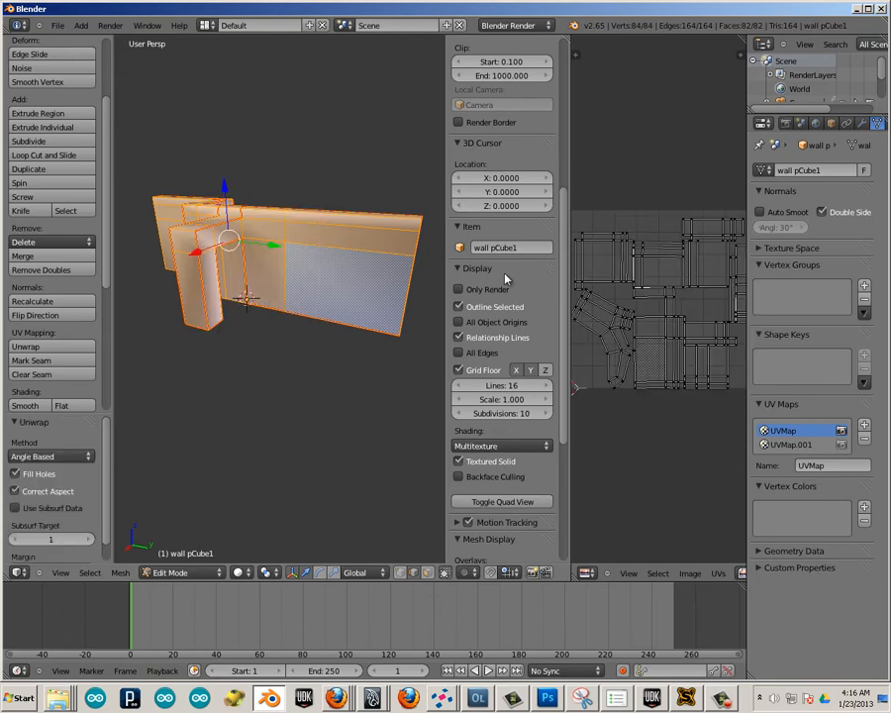
{"action": "left_click_drag", "start_coordinate": [572, 309], "coordinate": [472, 313]}
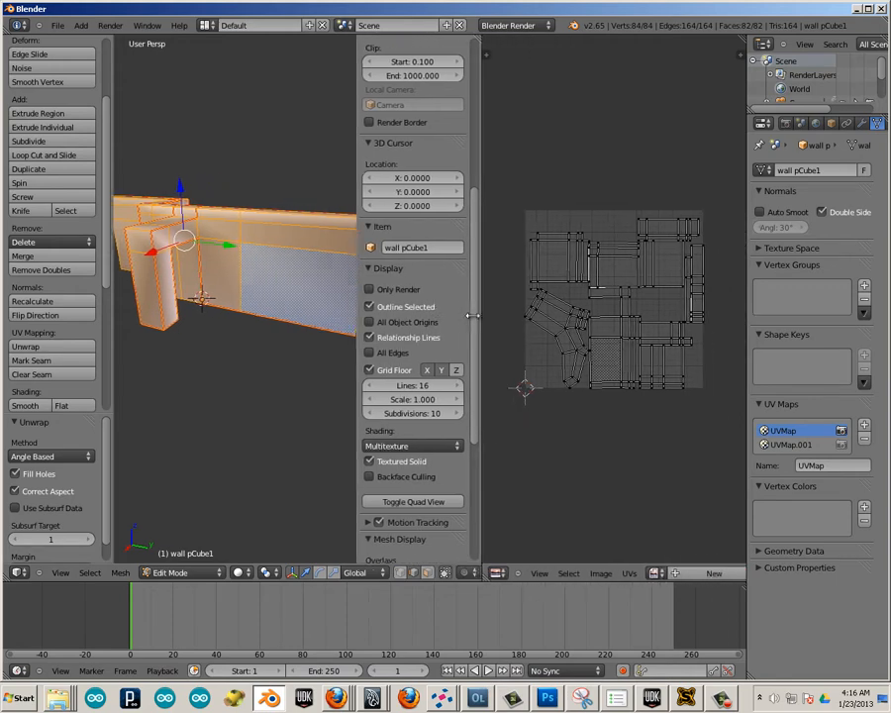
Open the chekers.png image from the Desktop folder in the UV editor as the wall's test texture.
{"action": "left_click", "coordinate": [591, 573]}
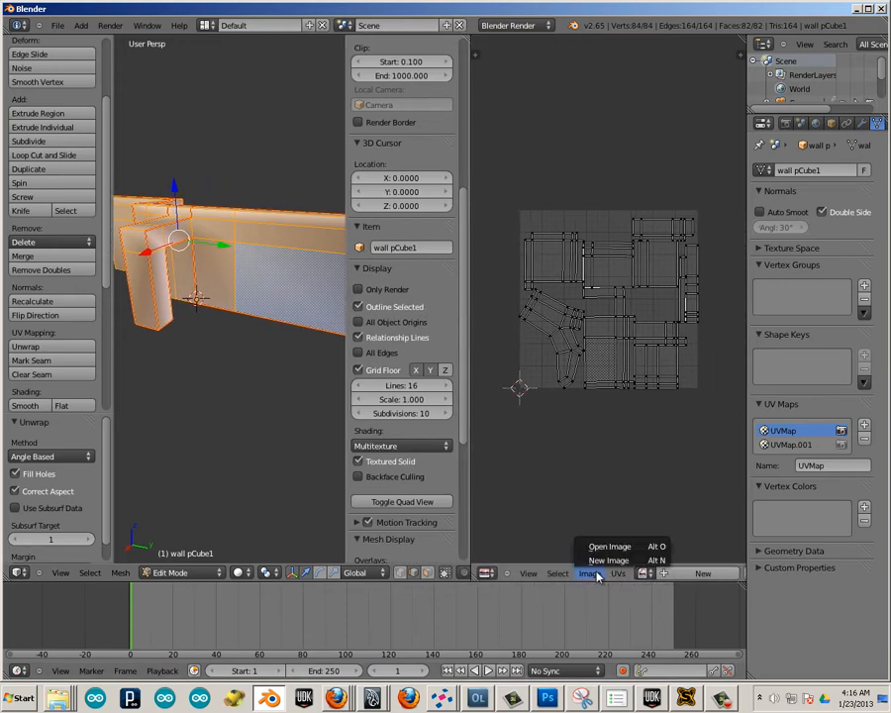
{"action": "left_click", "coordinate": [600, 547]}
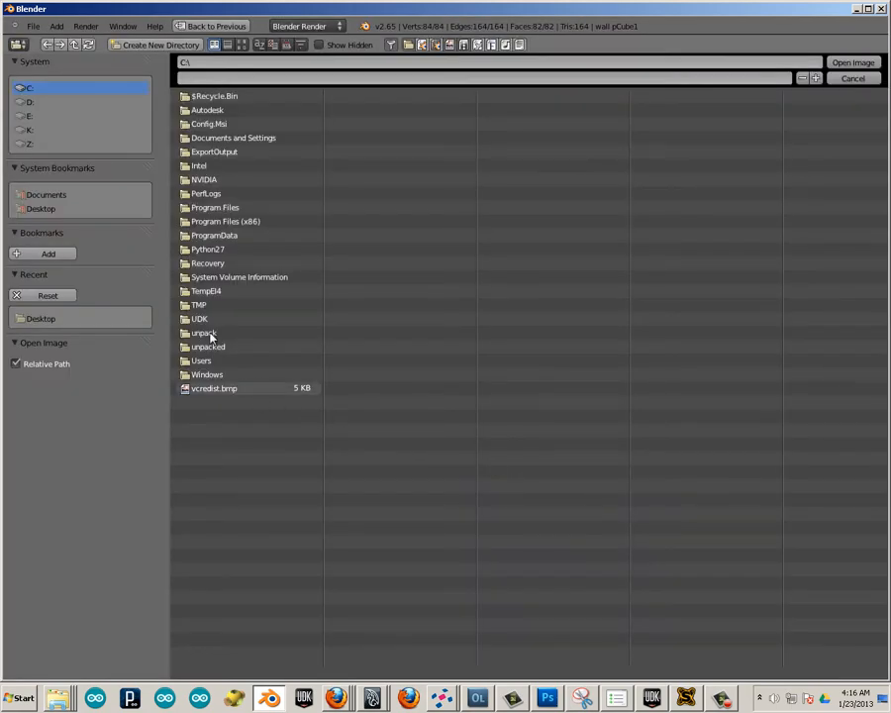
{"action": "left_click", "coordinate": [41, 209]}
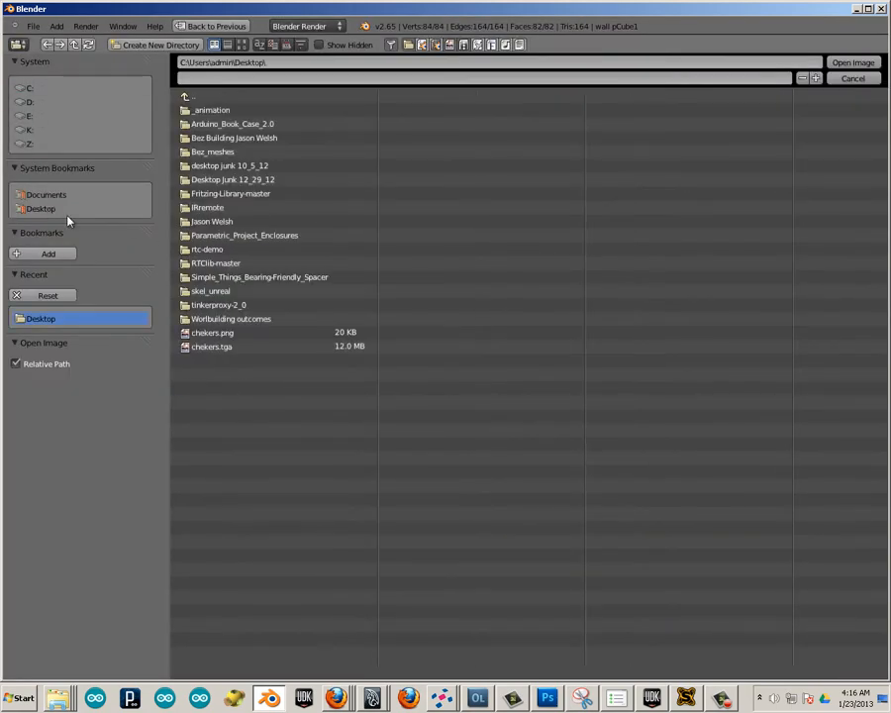
{"action": "left_click", "coordinate": [230, 335]}
{"action": "left_click", "coordinate": [851, 62]}
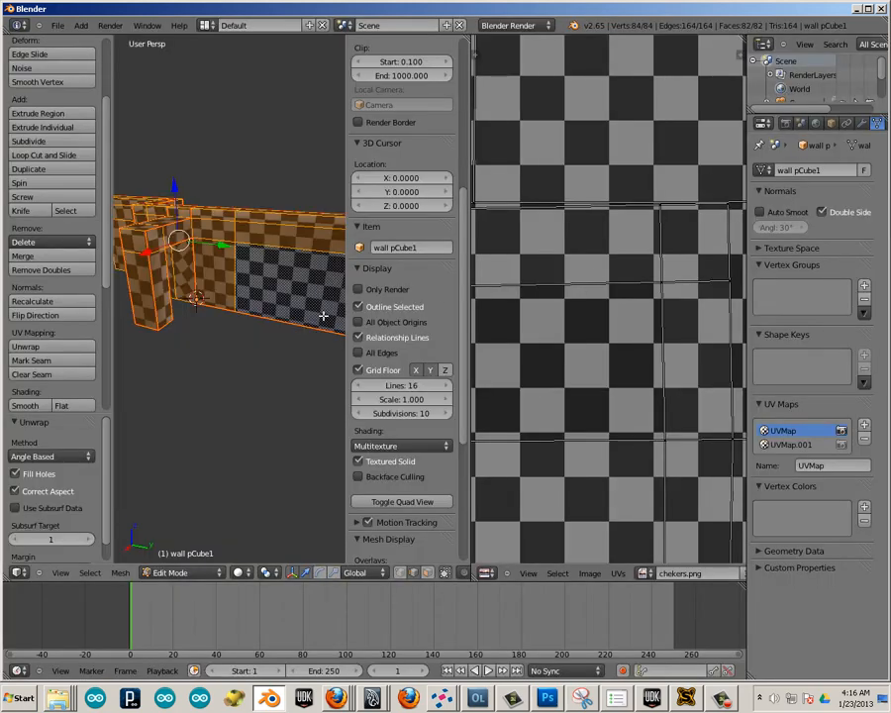
Mark a seam on the short edge across the wall's underside where the checker pattern is distorted beside the doorway.
{"action": "middle_click_drag", "start_coordinate": [218, 369], "coordinate": [238, 311]}
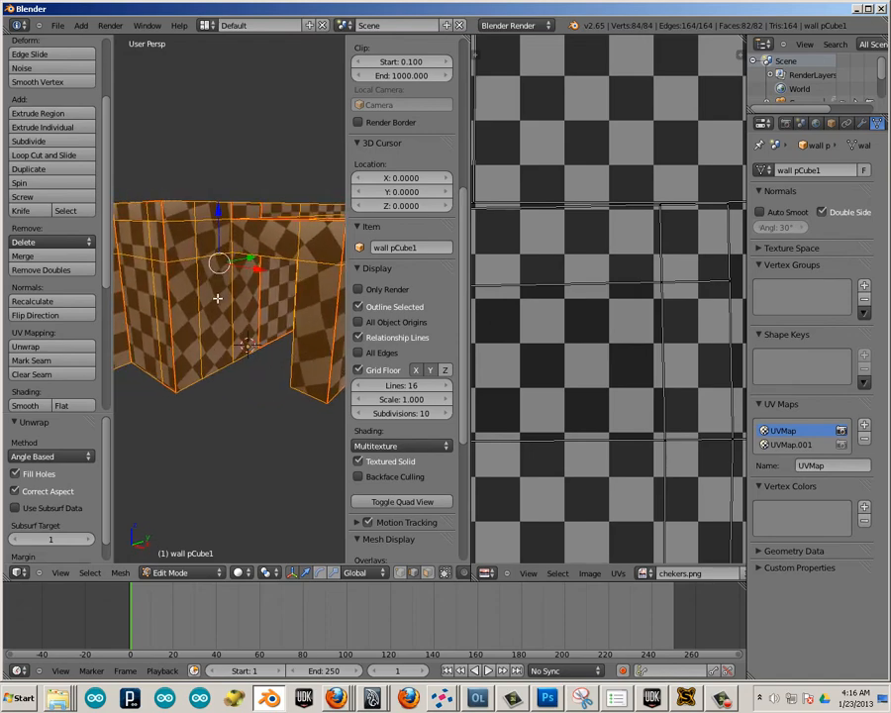
{"action": "right_click", "coordinate": [218, 317]}
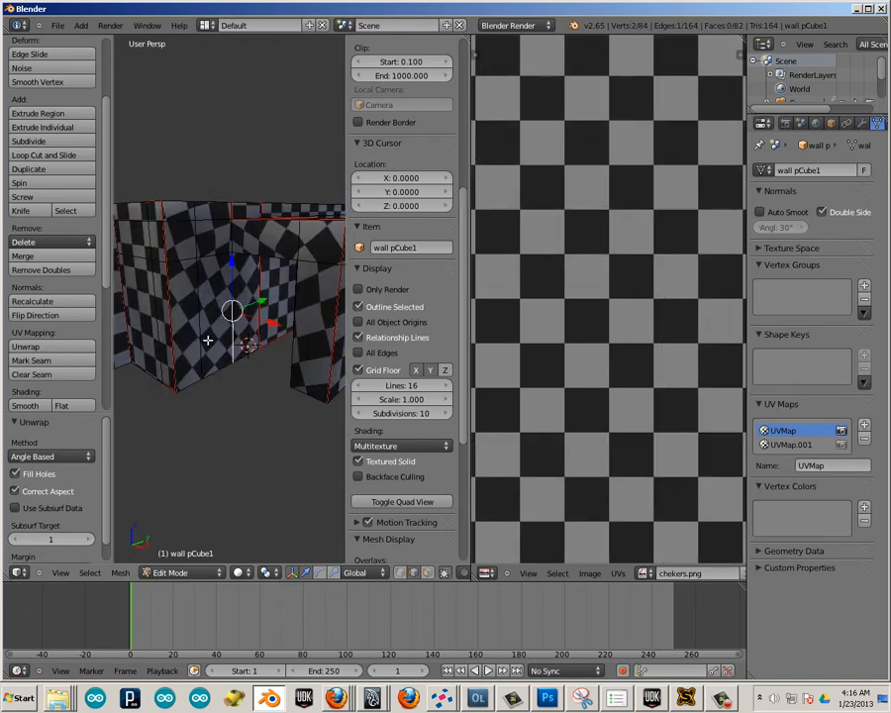
{"action": "middle_click_drag", "start_coordinate": [208, 341], "coordinate": [218, 306]}
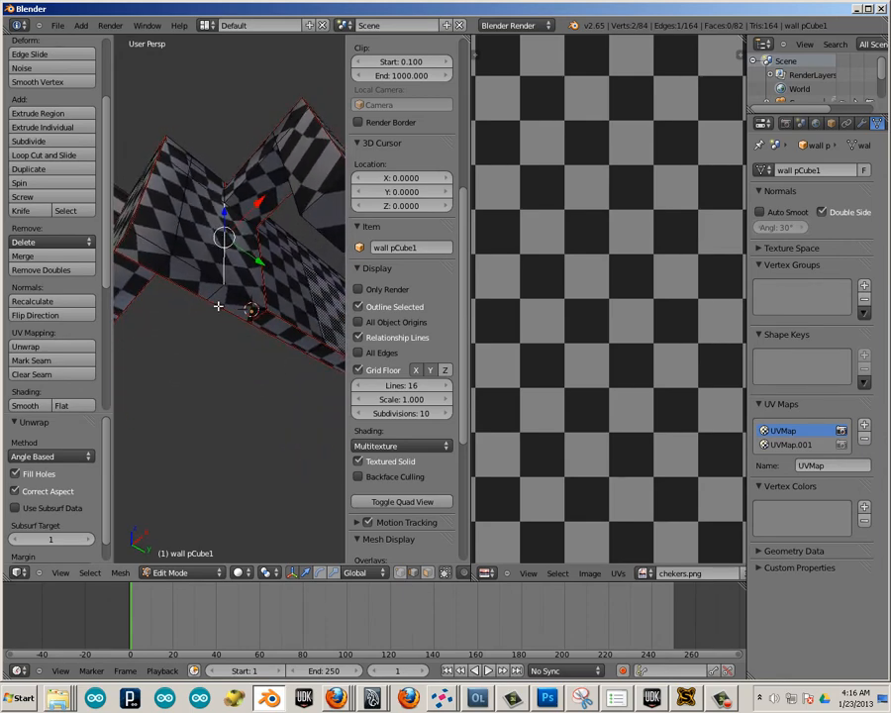
{"action": "right_click", "coordinate": [218, 293]}
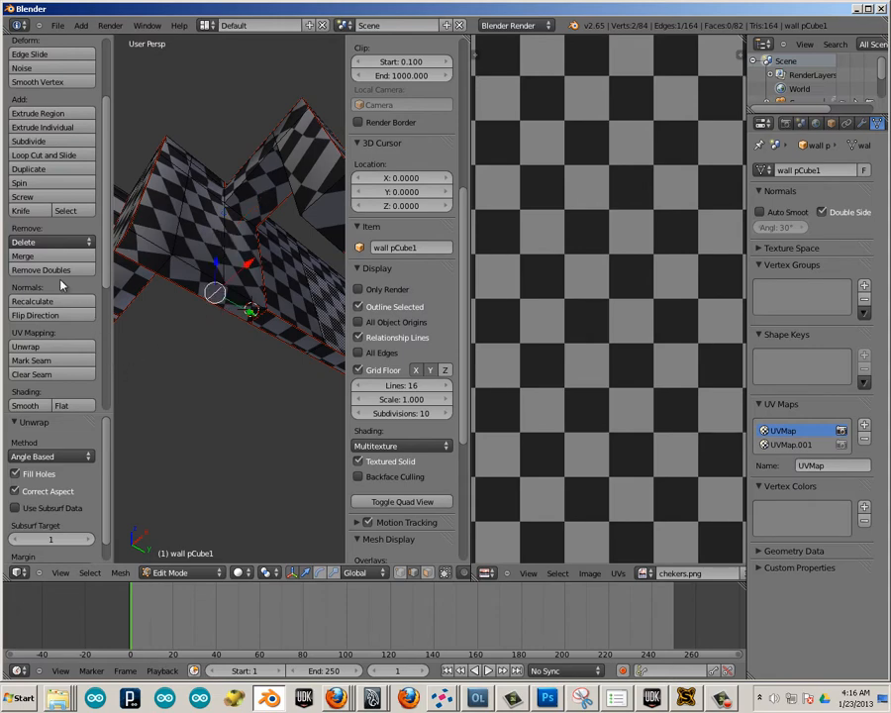
{"action": "left_click", "coordinate": [53, 361]}
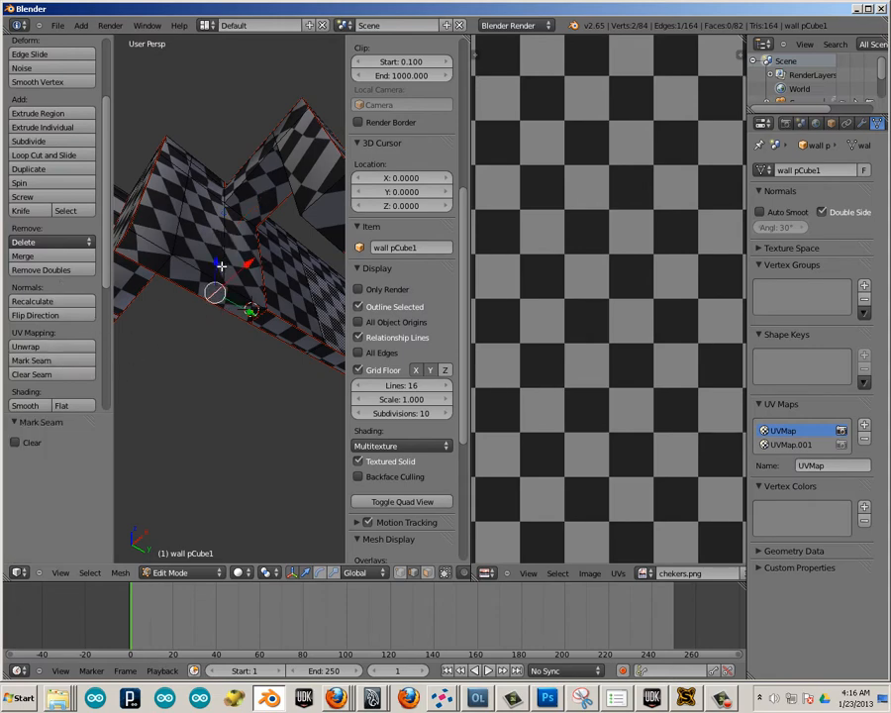
Select the whole linked wall mesh and unwrap it again with the added seam.
{"action": "key", "text": "l"}
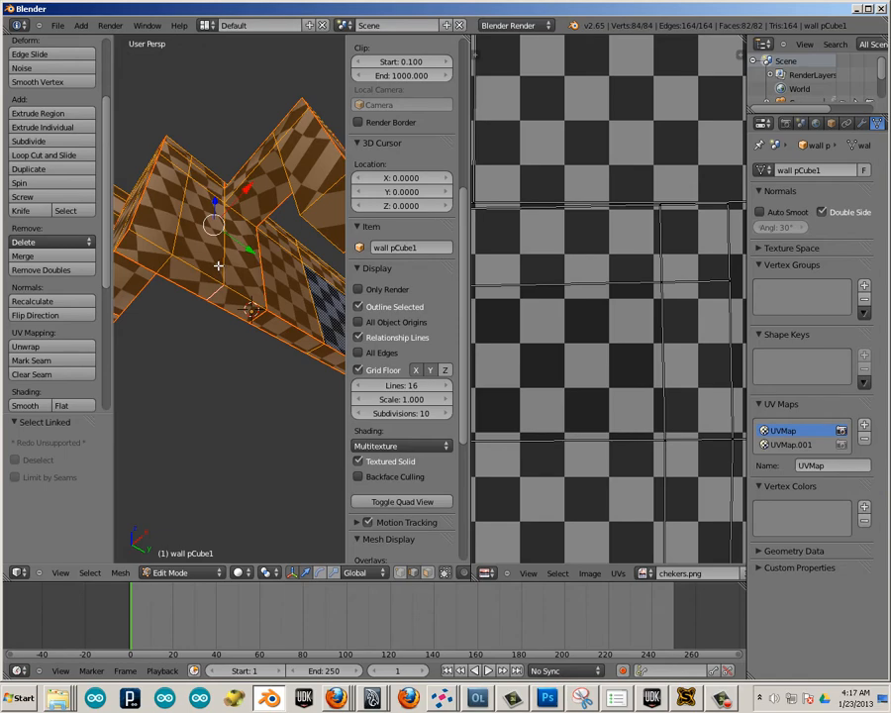
{"action": "key", "text": "u"}
{"action": "left_click", "coordinate": [215, 264]}
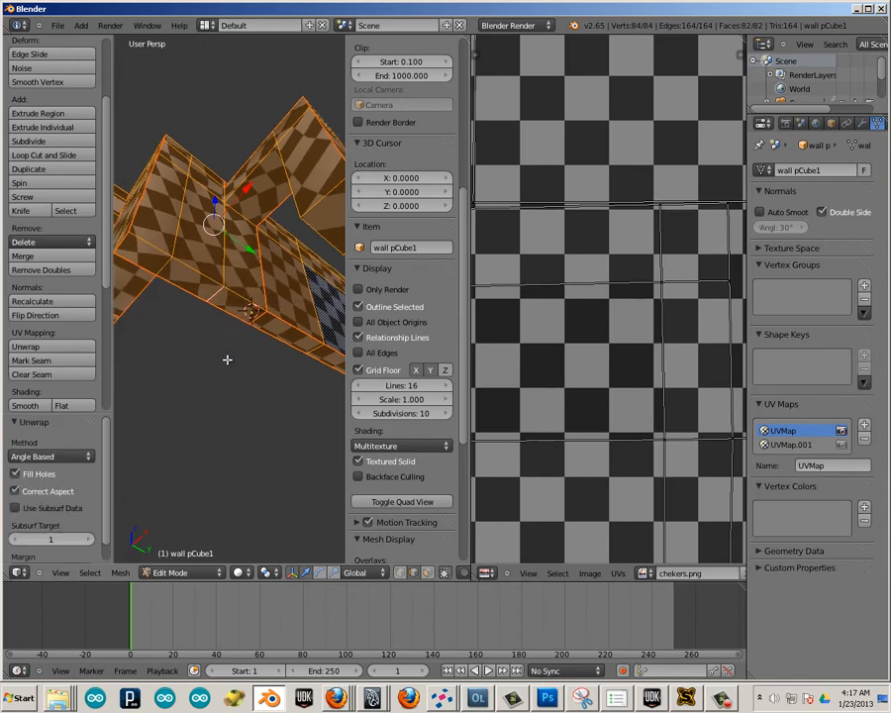
Examine the checker pattern on the wall and the UV layout in an enlarged UV editor for distorted islands.
{"action": "middle_click_drag", "start_coordinate": [227, 359], "coordinate": [271, 232]}
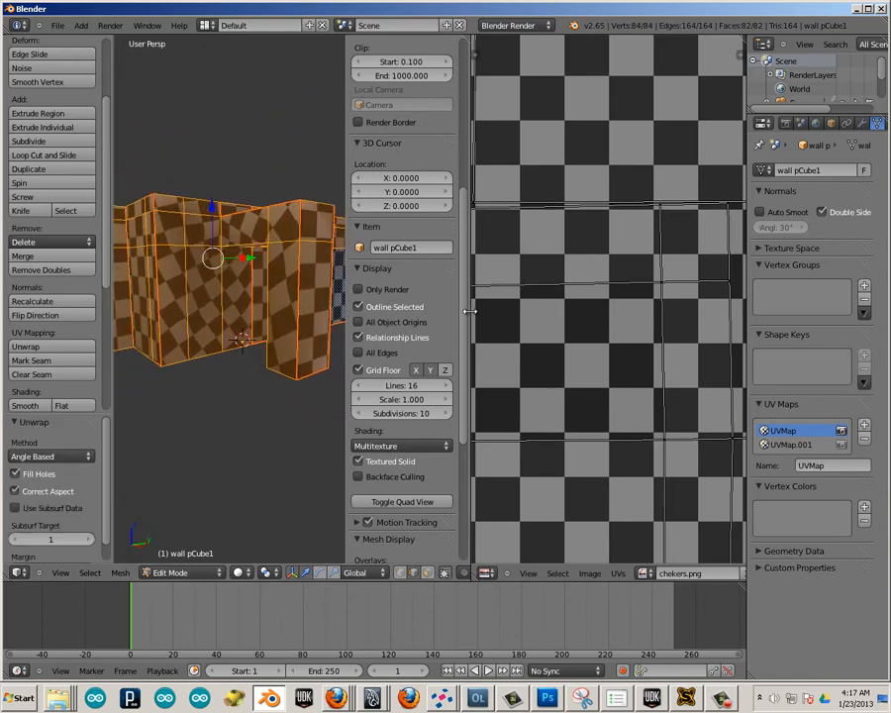
{"action": "left_click_drag", "start_coordinate": [469, 311], "coordinate": [280, 311]}
{"action": "scroll", "coordinate": [372, 353], "scroll_direction": "down", "scroll_amount": 7}
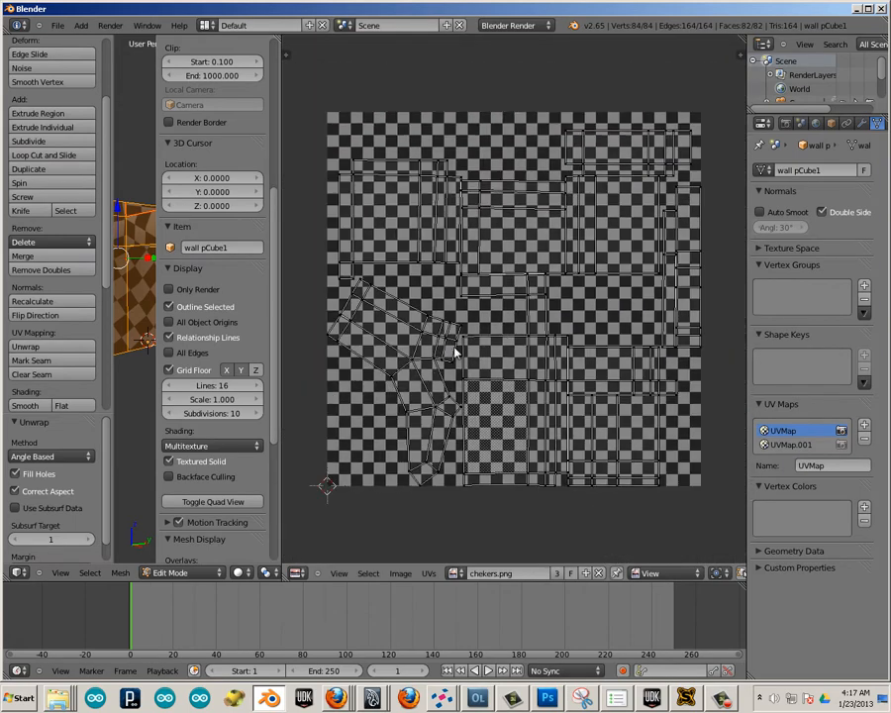
{"action": "scroll", "coordinate": [444, 346], "scroll_direction": "up", "scroll_amount": 4}
{"action": "scroll", "coordinate": [442, 346], "scroll_direction": "down", "scroll_amount": 3}
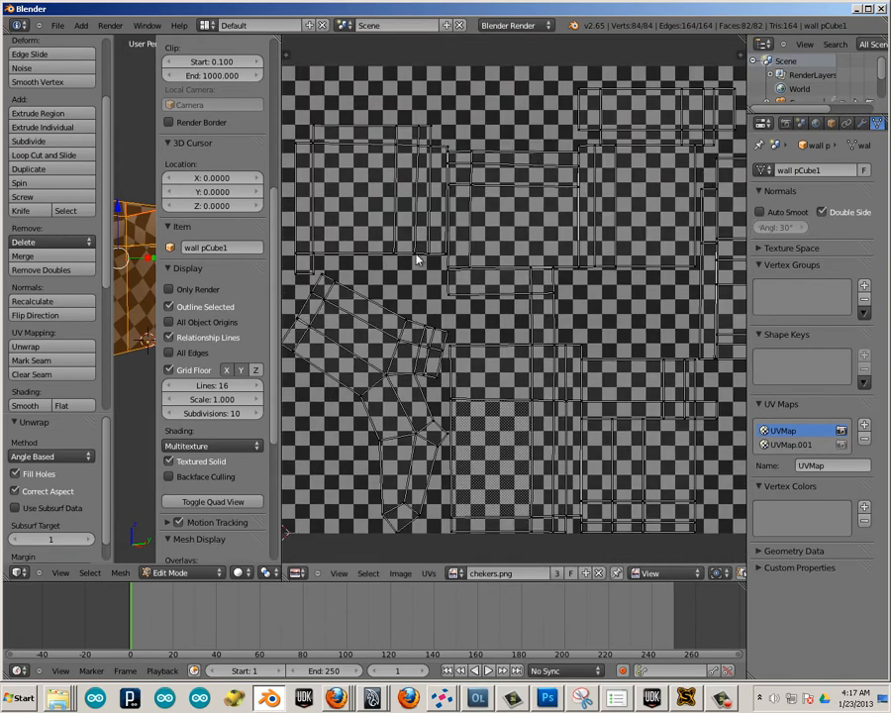
{"action": "scroll", "coordinate": [401, 376], "scroll_direction": "up", "scroll_amount": 3}
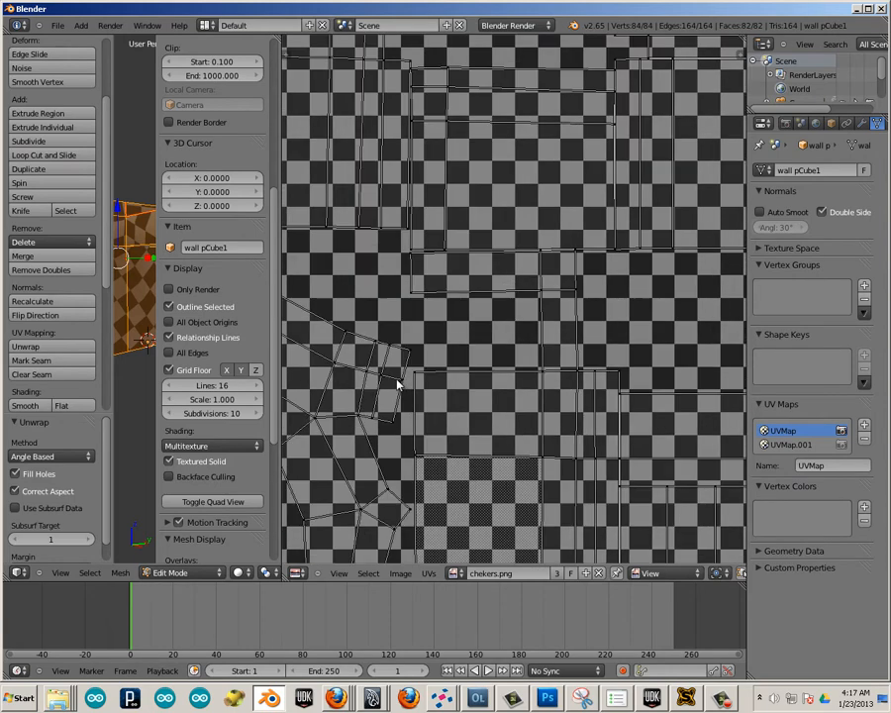
{"action": "scroll", "coordinate": [397, 379], "scroll_direction": "down", "scroll_amount": 3}
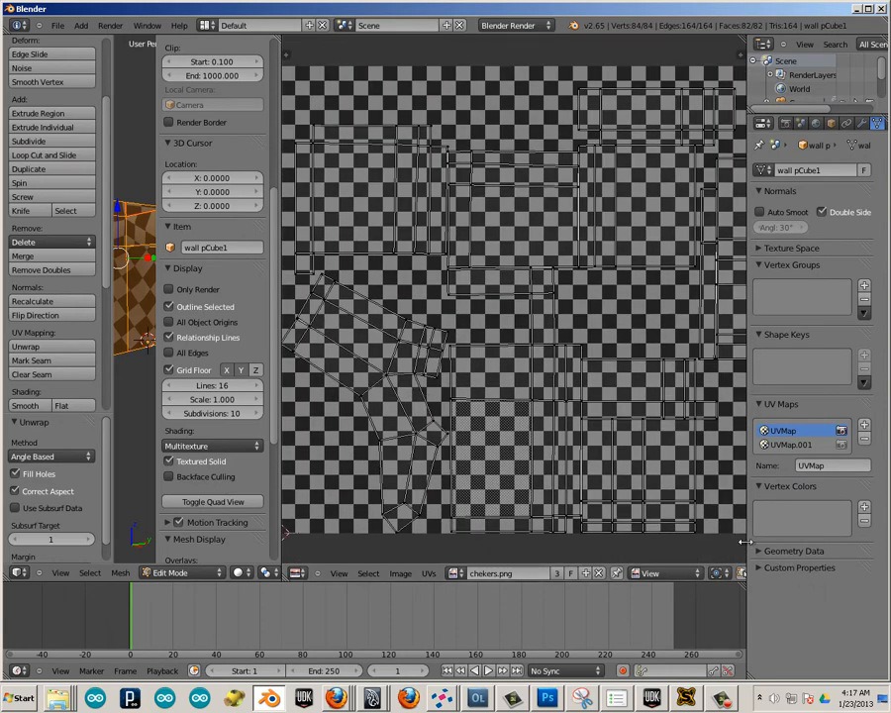
Widen the UV editor, enable UV and mesh selection sync, and select the short edge at the distorted island's bend.
{"action": "left_click_drag", "start_coordinate": [759, 540], "coordinate": [879, 550]}
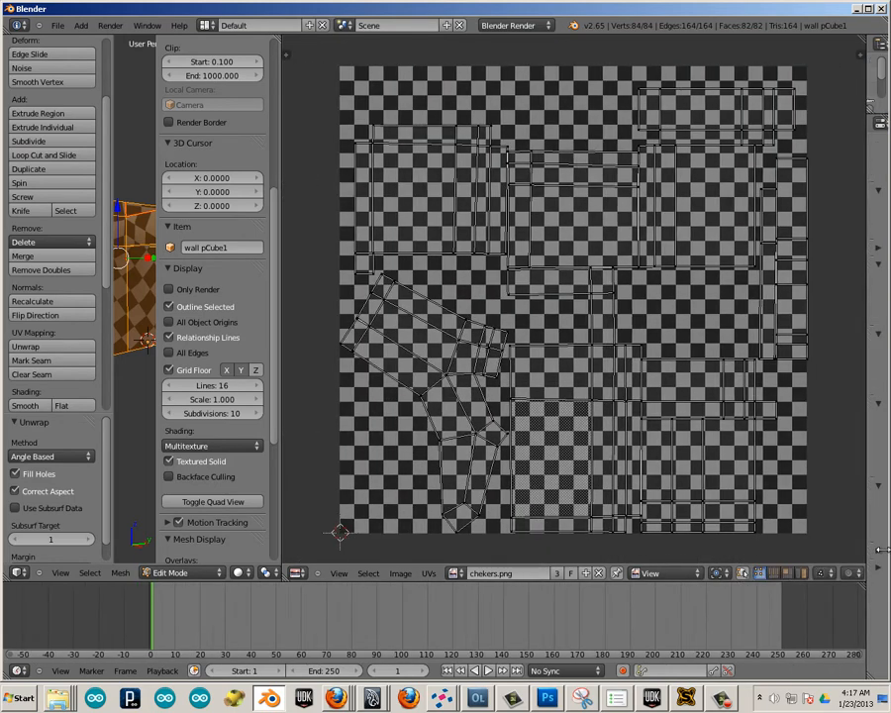
{"action": "left_click", "coordinate": [742, 573]}
{"action": "right_click", "coordinate": [461, 377]}
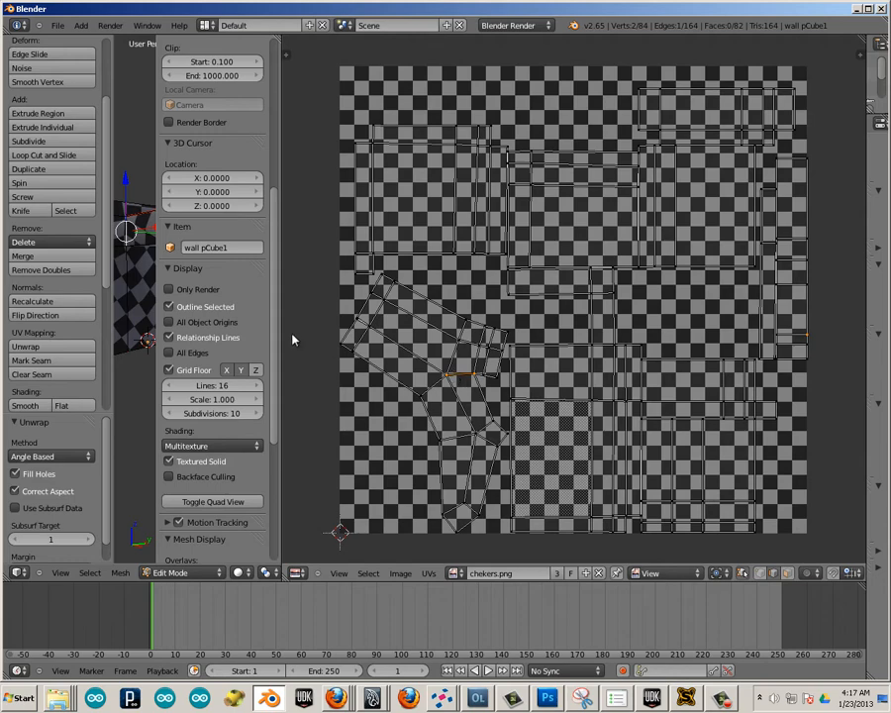
Enlarge the 3D view and mark seams on the doorway's long vertical edge and the adjoining edge across the top of the opening.
{"action": "left_click_drag", "start_coordinate": [283, 297], "coordinate": [392, 297]}
{"action": "scroll", "coordinate": [225, 377], "scroll_direction": "up", "scroll_amount": 10}
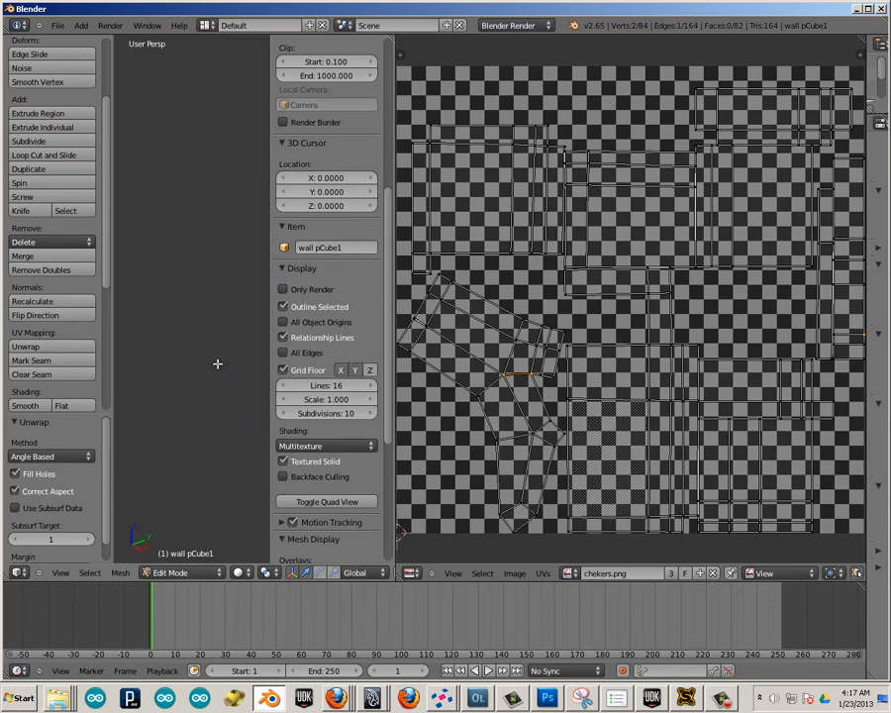
{"action": "scroll", "coordinate": [195, 342], "scroll_direction": "down", "scroll_amount": 7}
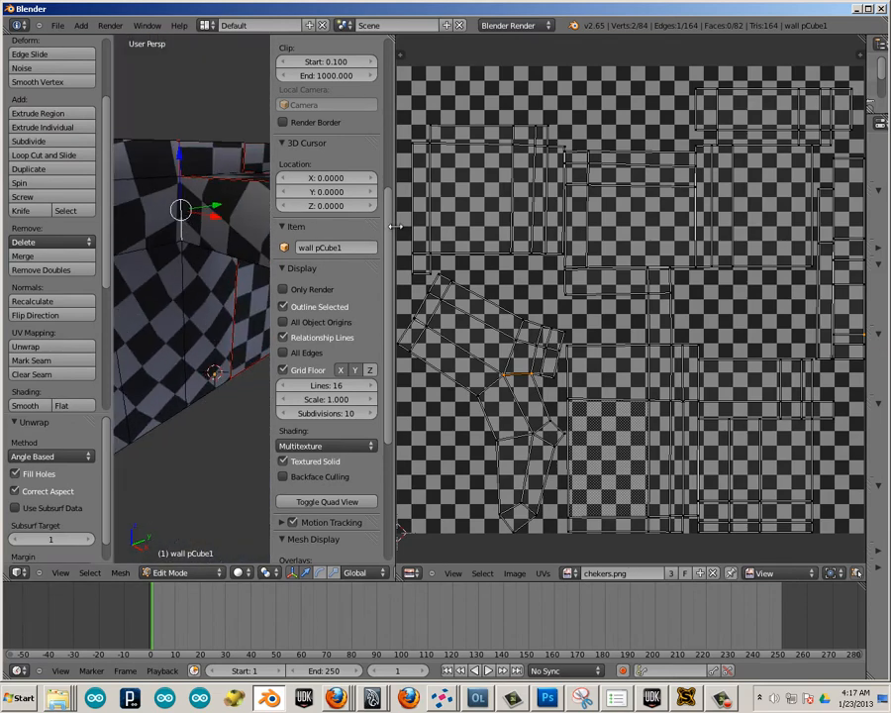
{"action": "left_click_drag", "start_coordinate": [422, 229], "coordinate": [529, 254]}
{"action": "middle_click_drag", "start_coordinate": [283, 372], "coordinate": [370, 262]}
{"action": "right_click", "coordinate": [371, 263]}
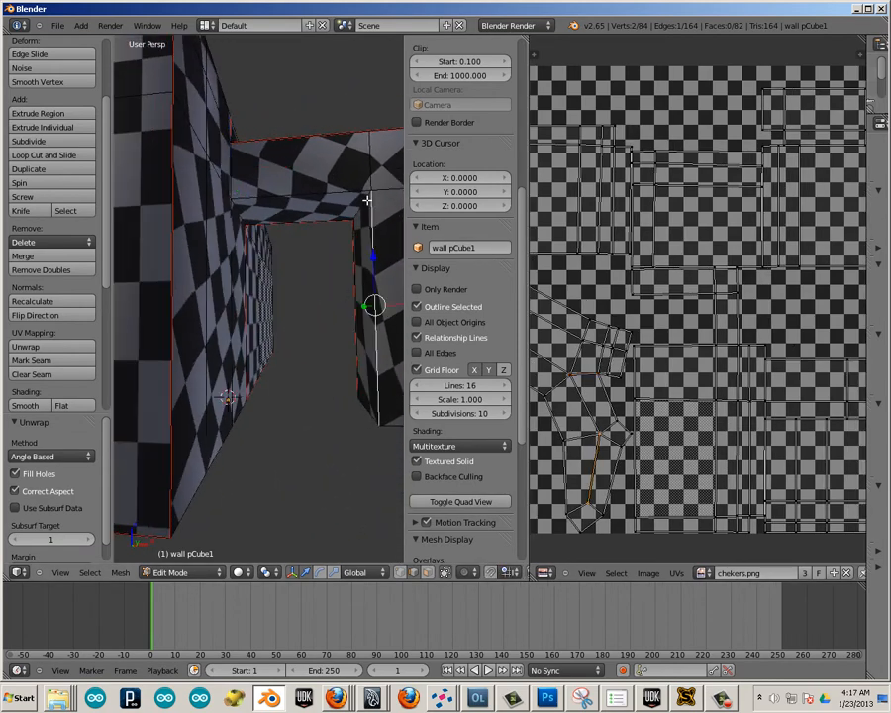
{"action": "right_click", "coordinate": [289, 198], "text": "shift"}
{"action": "middle_click_drag", "start_coordinate": [265, 312], "coordinate": [116, 285]}
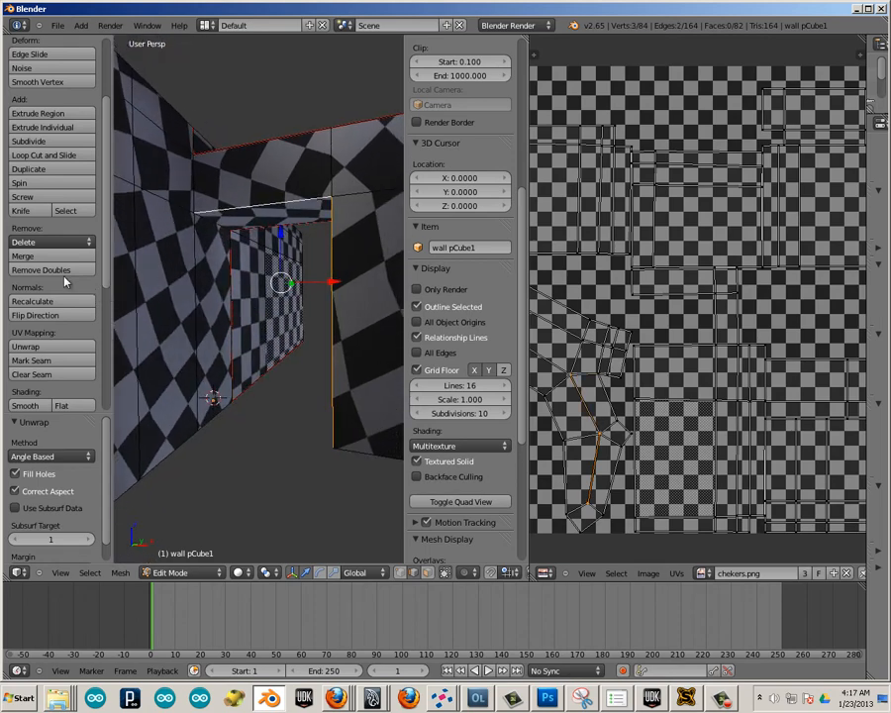
{"action": "left_click", "coordinate": [36, 360]}
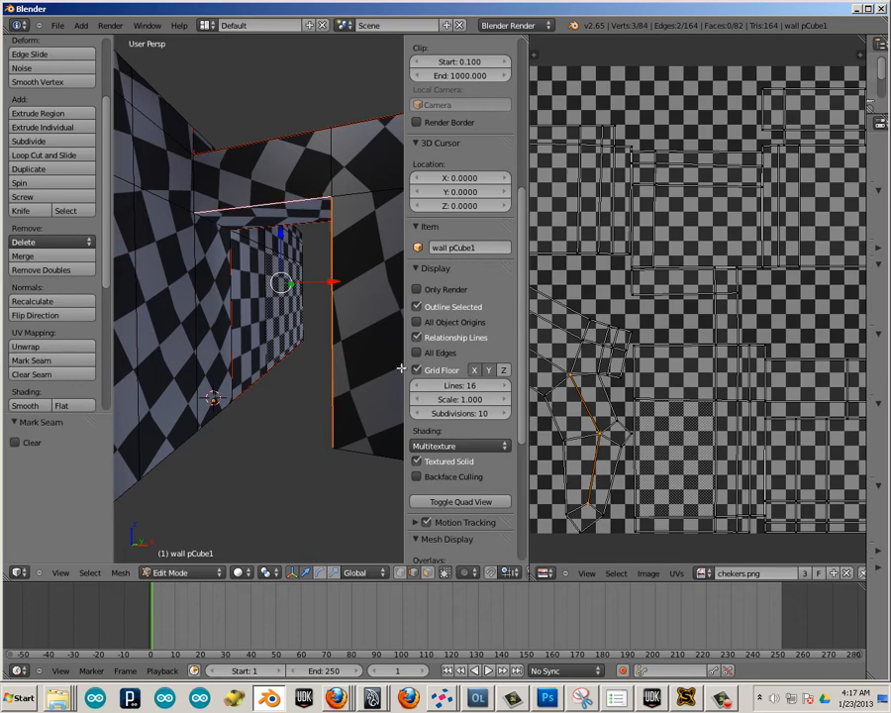
Mark a seam on the short vertical edge at the wall corner above the doorway.
{"action": "mouse_move", "coordinate": [198, 225]}
{"action": "middle_mouse_down"}
{"action": "mouse_move", "coordinate": [269, 321]}
{"action": "mouse_move", "coordinate": [178, 199]}
{"action": "mouse_move", "coordinate": [193, 207]}
{"action": "mouse_move", "coordinate": [199, 191]}
{"action": "mouse_move", "coordinate": [179, 214]}
{"action": "mouse_move", "coordinate": [185, 240]}
{"action": "mouse_move", "coordinate": [203, 240]}
{"action": "middle_mouse_up"}
{"action": "right_click", "coordinate": [185, 240]}
{"action": "left_click", "coordinate": [185, 240]}
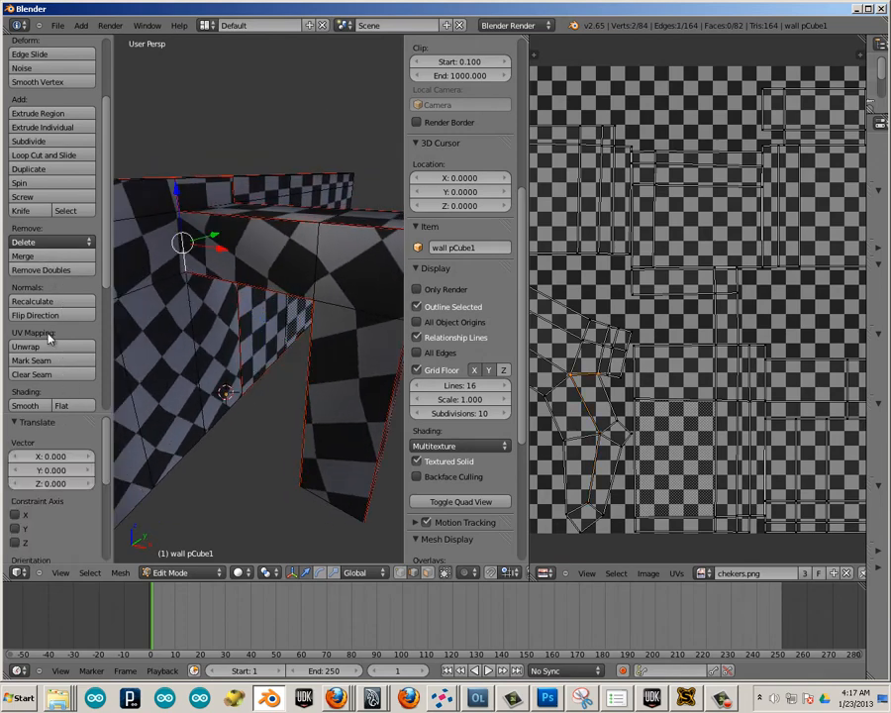
{"action": "left_click", "coordinate": [35, 360]}
Mark a seam on the short upper edge at the wall's inner corner and unwrap the whole linked wall mesh again.
{"action": "middle_click_drag", "start_coordinate": [212, 339], "coordinate": [142, 315]}
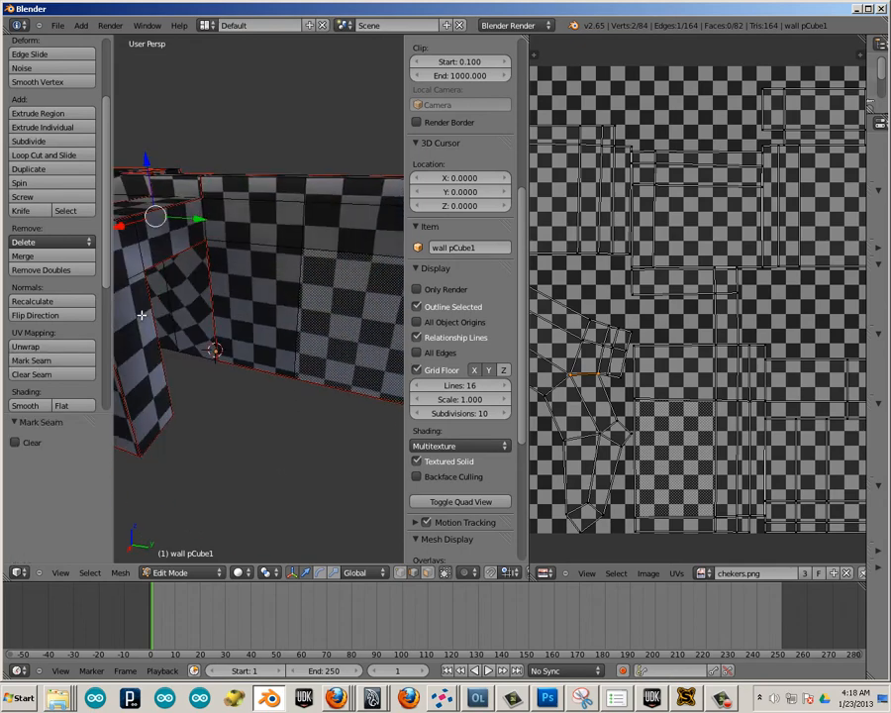
{"action": "right_click", "coordinate": [206, 227]}
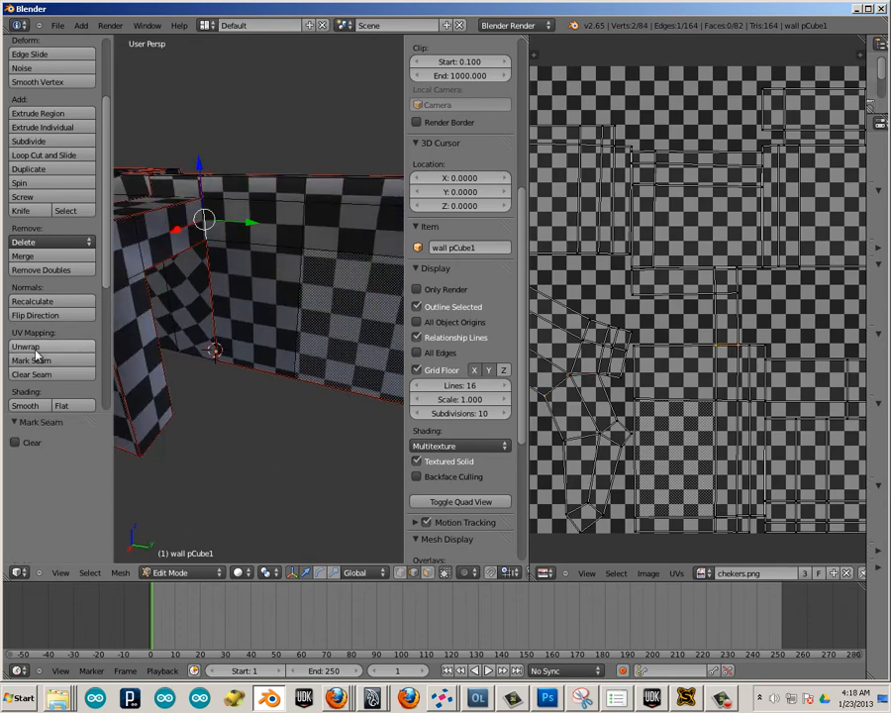
{"action": "right_click", "coordinate": [226, 313]}
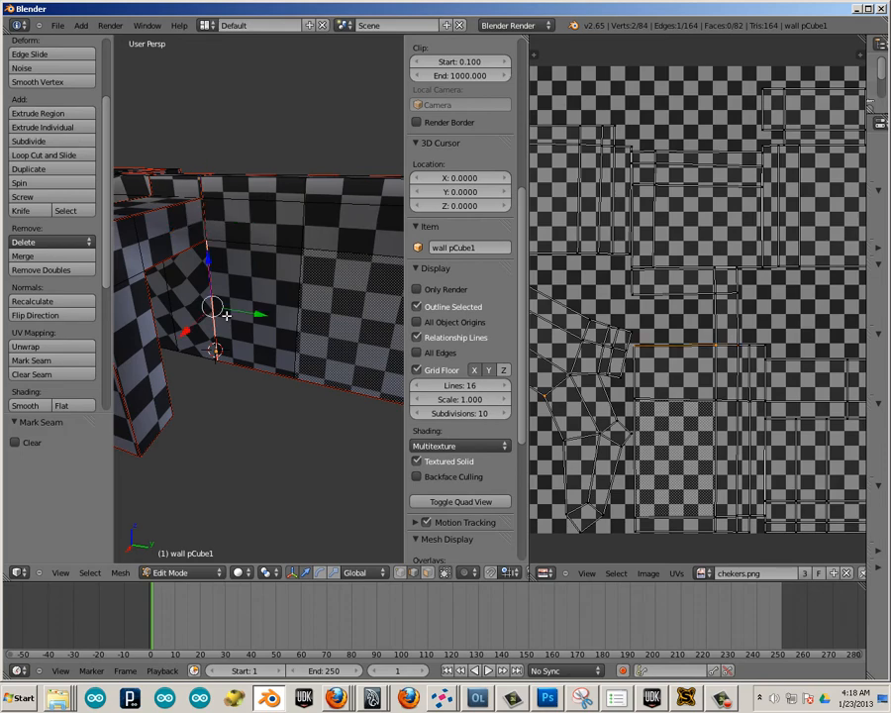
{"action": "key", "text": "l"}
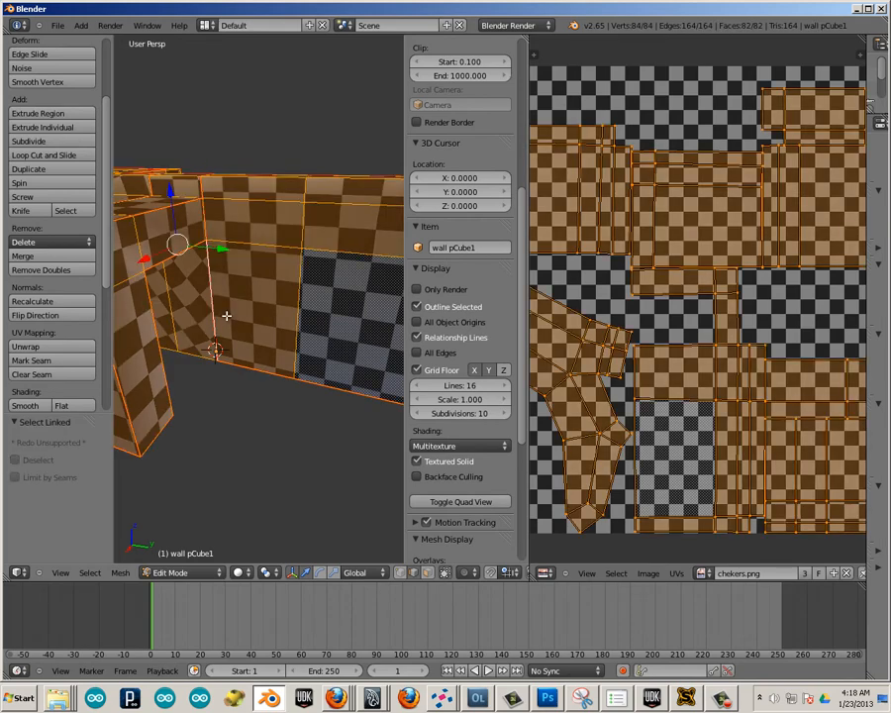
{"action": "key", "text": "u"}
{"action": "left_click", "coordinate": [226, 313]}
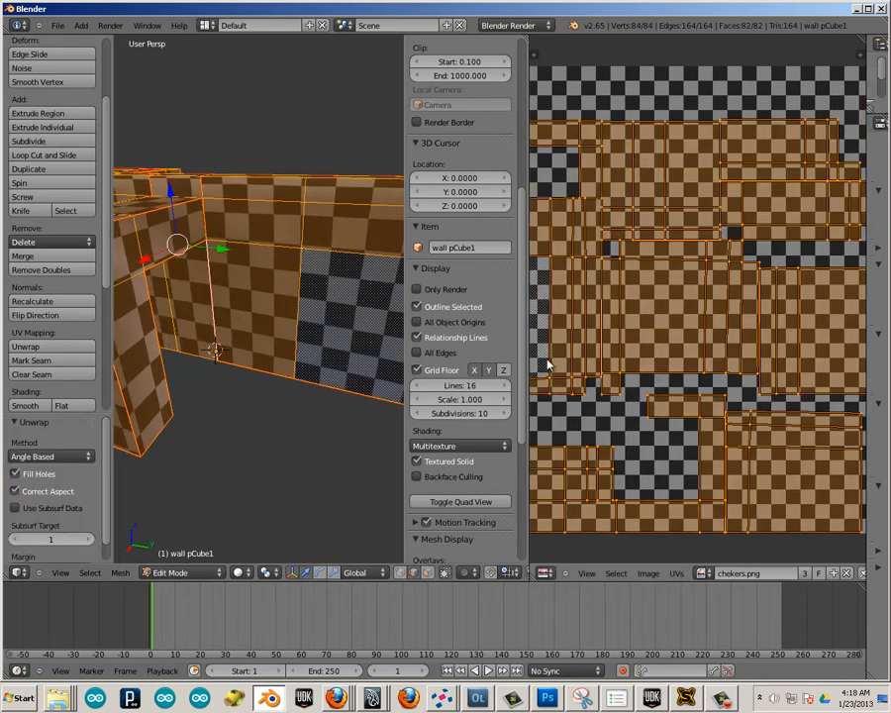
Deselect the wall mesh, enlarge the 3D view to check the checker pattern, and return to Object Mode.
{"action": "middle_click_drag", "start_coordinate": [280, 339], "coordinate": [297, 391]}
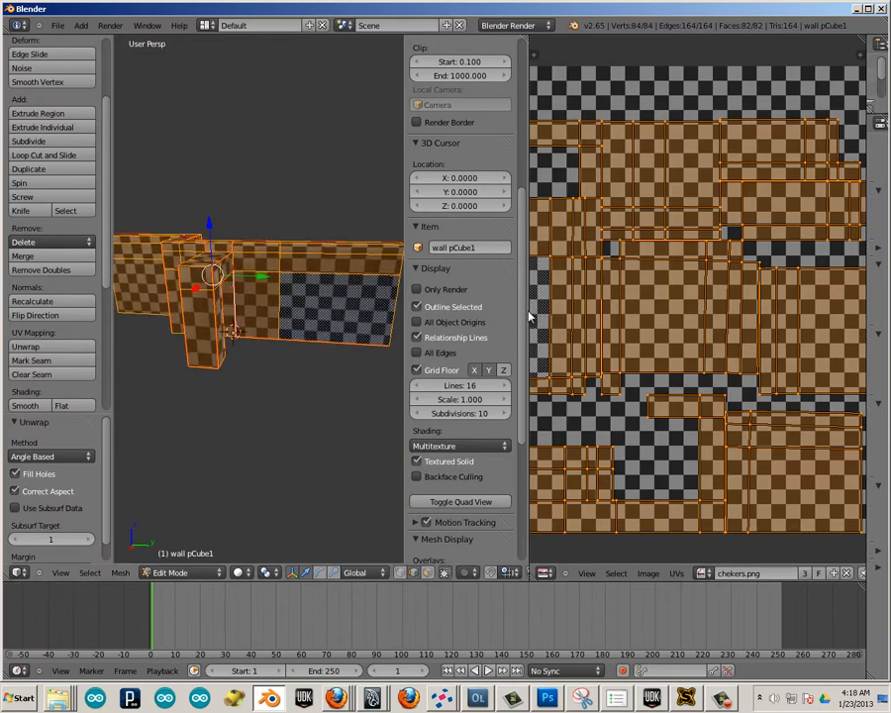
{"action": "left_click_drag", "start_coordinate": [530, 311], "coordinate": [443, 311]}
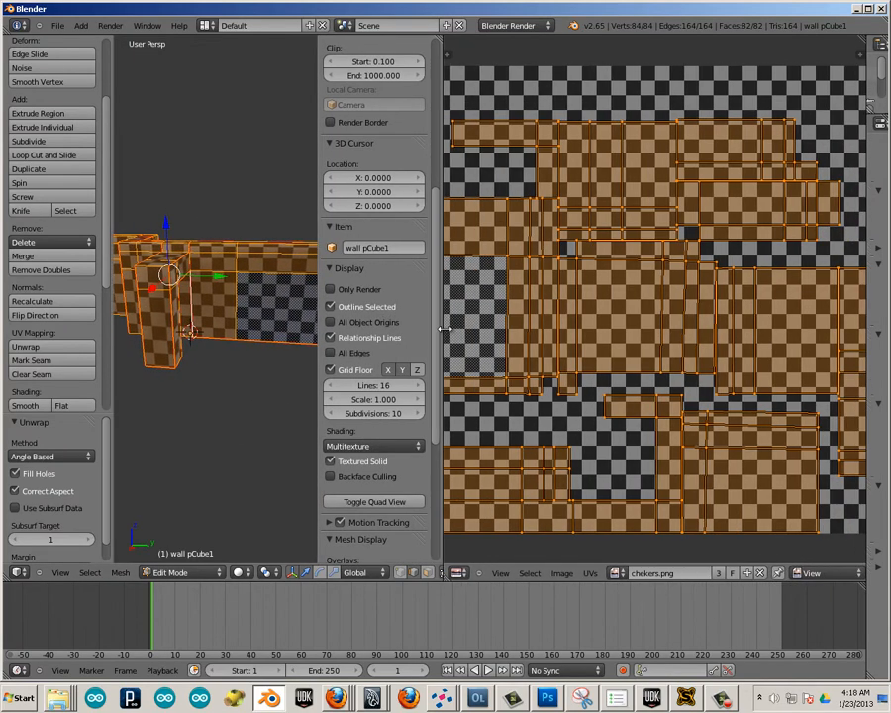
{"action": "key", "text": "a"}
{"action": "middle_click_drag", "start_coordinate": [228, 339], "coordinate": [244, 355]}
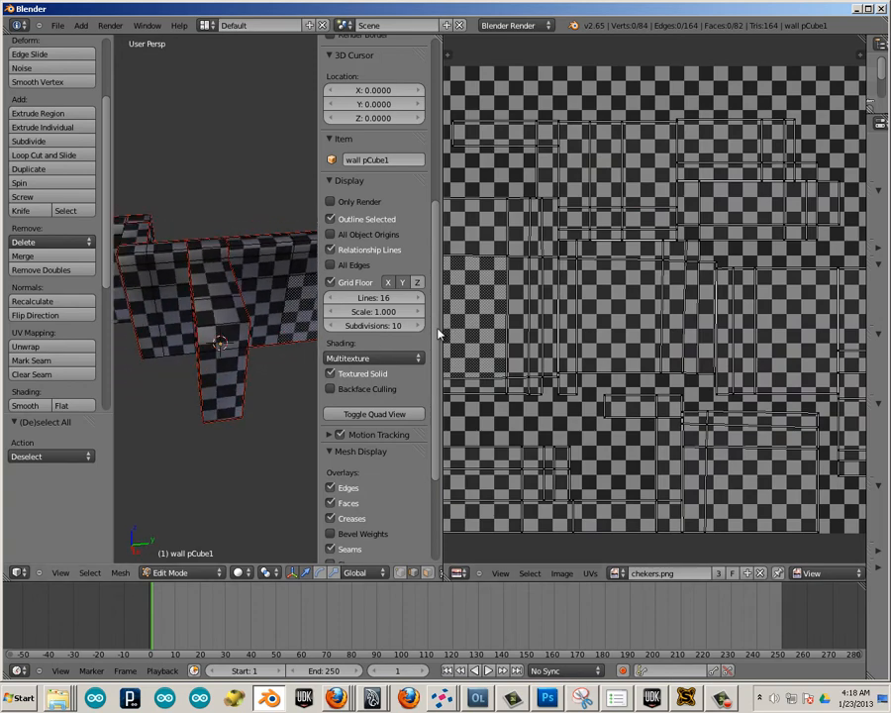
{"action": "left_click_drag", "start_coordinate": [443, 324], "coordinate": [764, 324]}
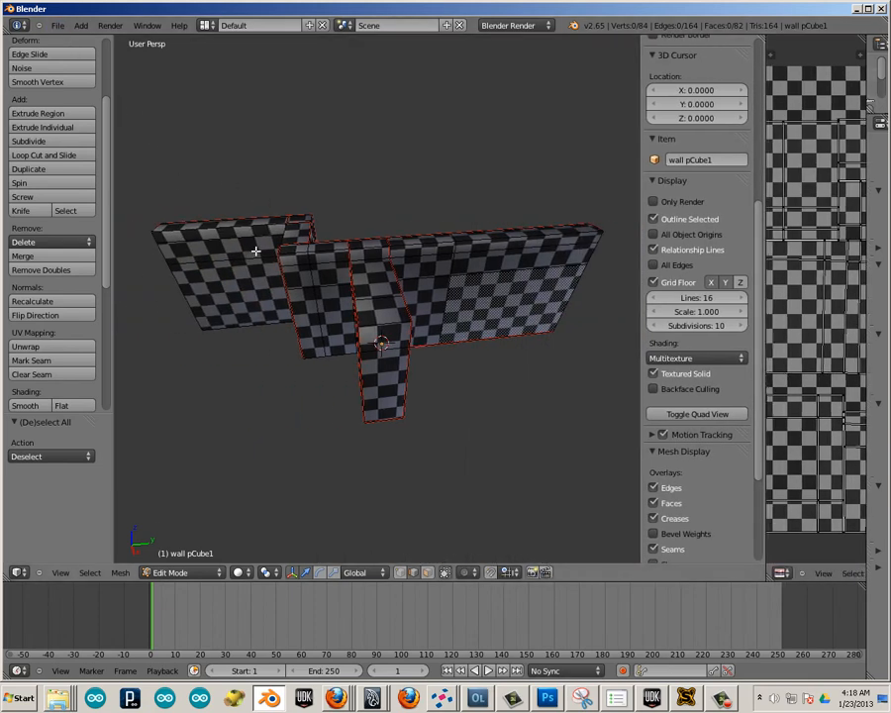
{"action": "key", "text": "Tab"}
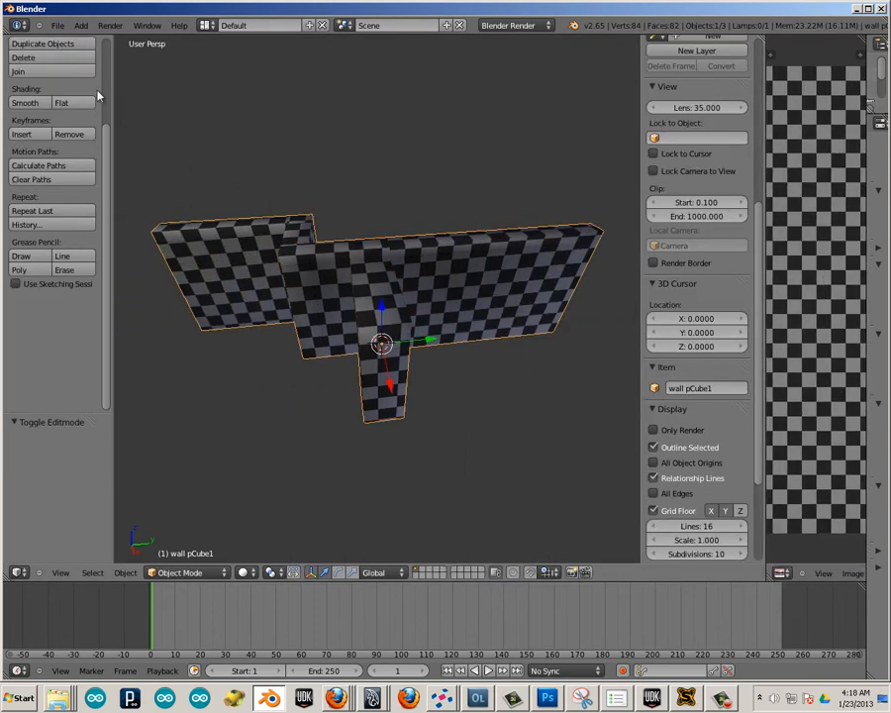
Export the scene as an Autodesk FBX file named worst.fbx to the Desktop.
{"action": "left_click", "coordinate": [57, 24]}
{"action": "mouse_move", "coordinate": [99, 257]}
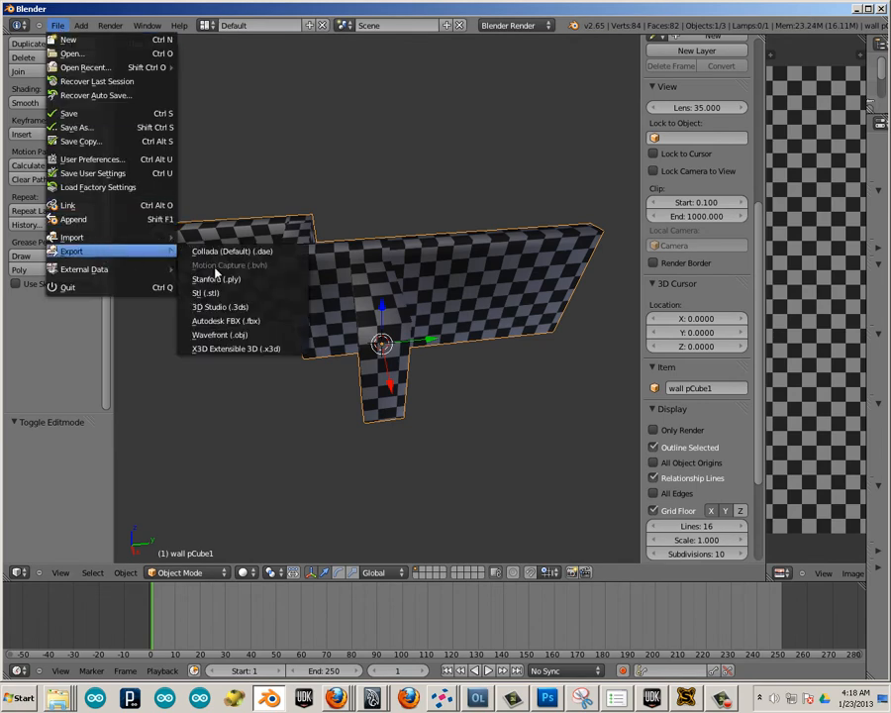
{"action": "left_click", "coordinate": [223, 322]}
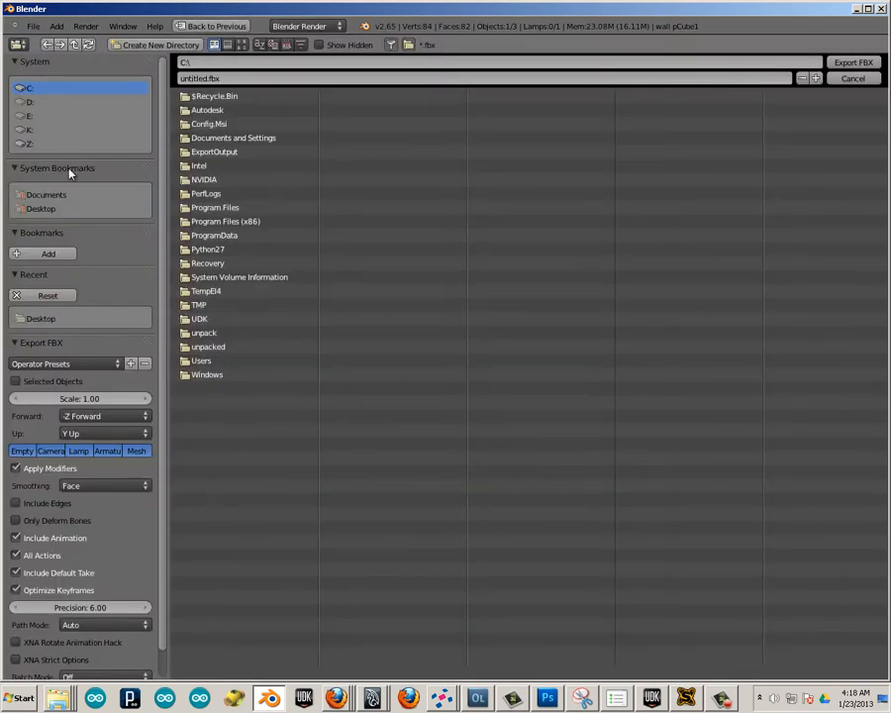
{"action": "left_click", "coordinate": [42, 208]}
{"action": "left_click", "coordinate": [198, 333]}
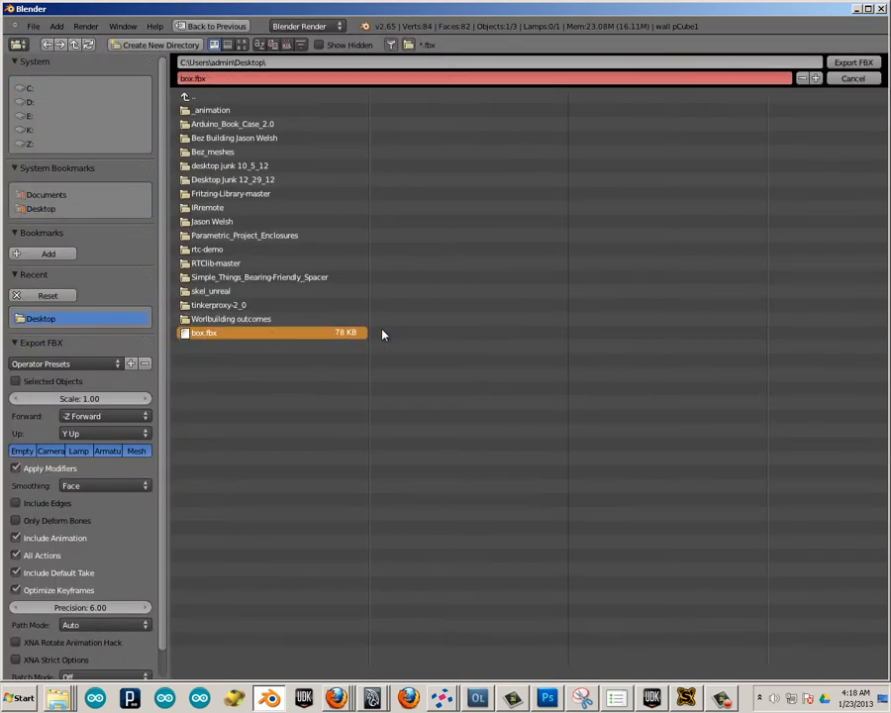
{"action": "left_click", "coordinate": [203, 78]}
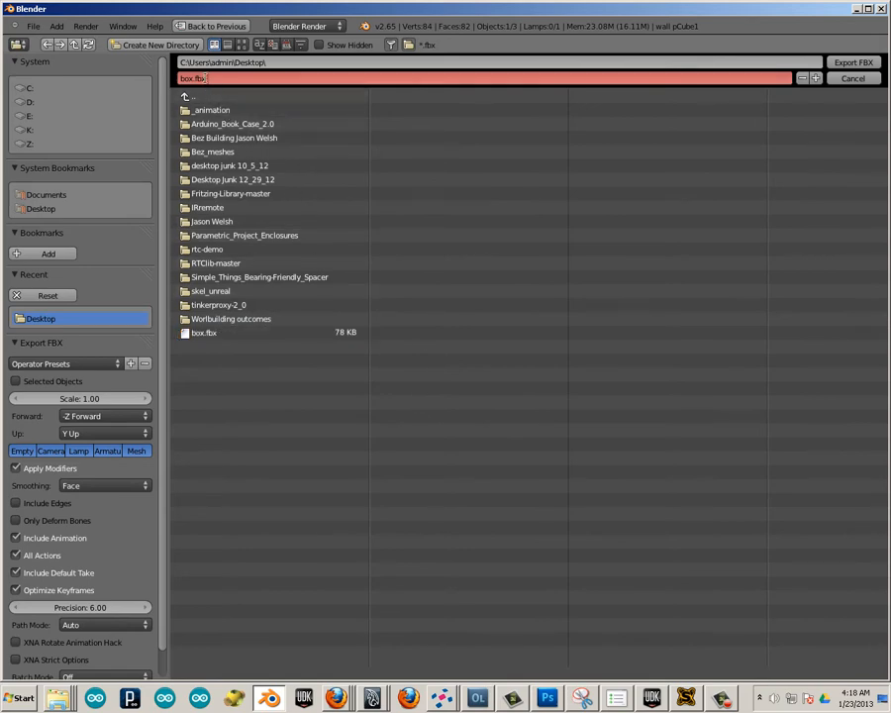
{"action": "type", "text": "worst"}
{"action": "key", "text": "Return"}
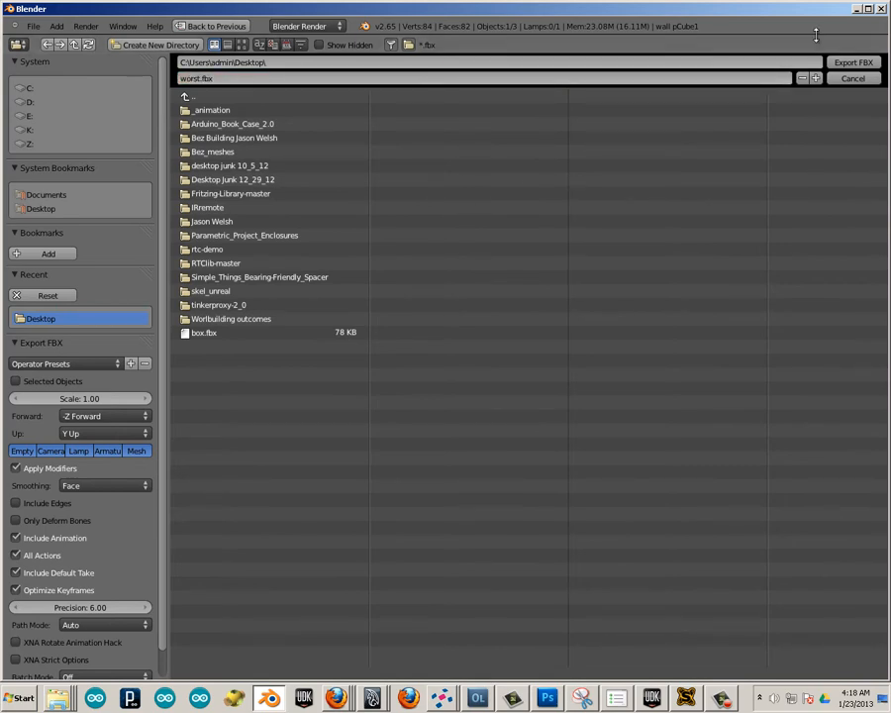
{"action": "left_click", "coordinate": [853, 63]}
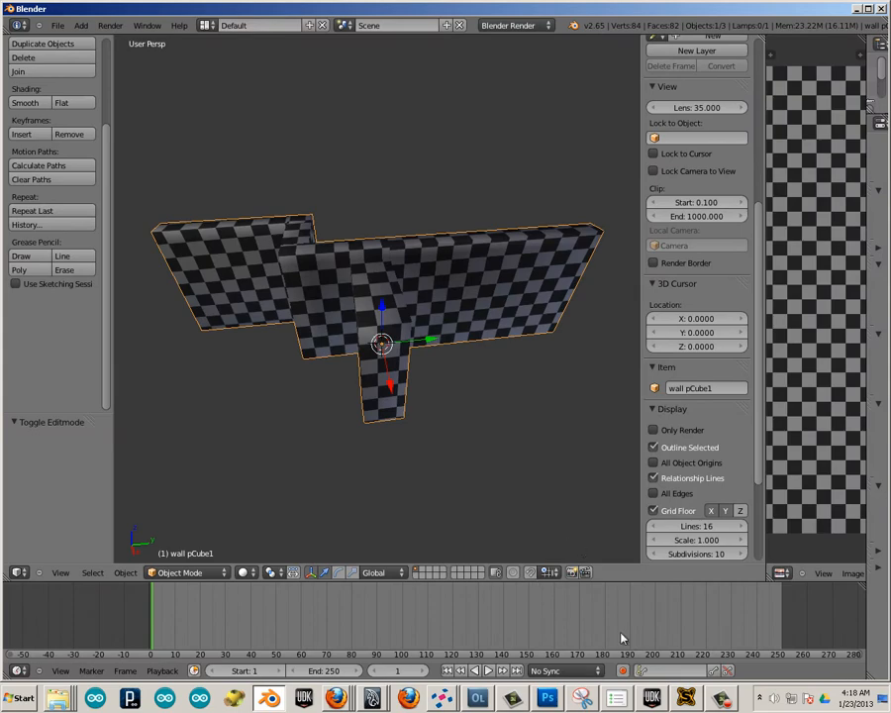
Switch to Unreal Development Kit and import the worst FBX from the Desktop as a static mesh into the selected package, accepting the version warning.
{"action": "left_click", "coordinate": [653, 700]}
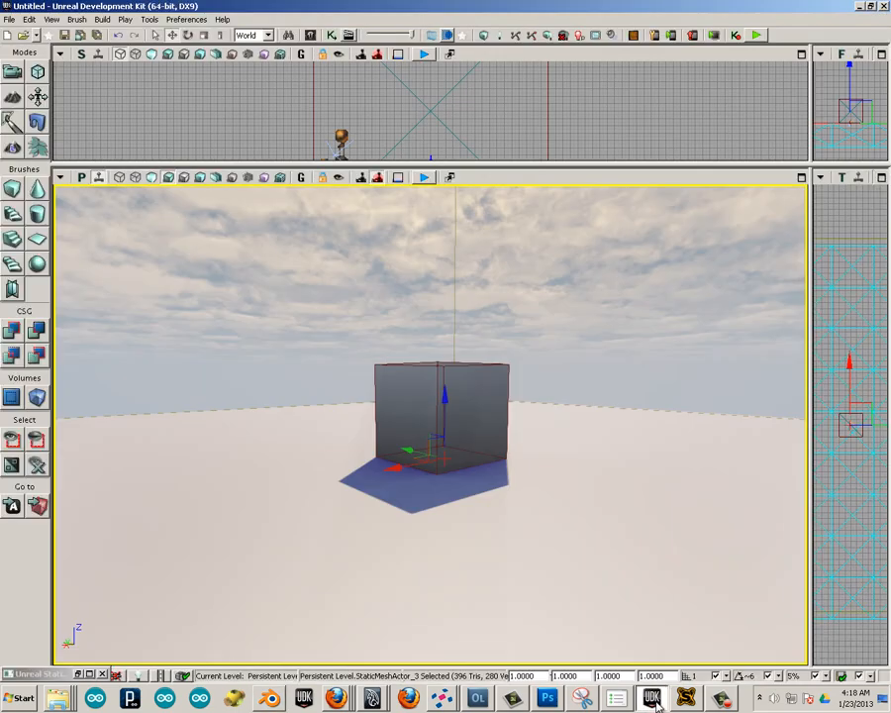
{"action": "left_click", "coordinate": [310, 37]}
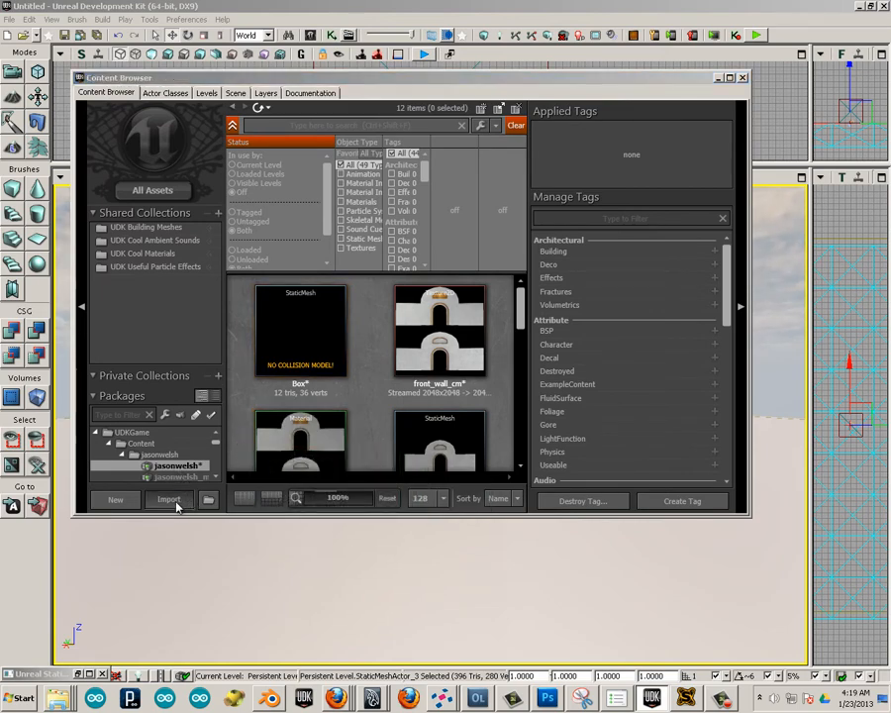
{"action": "left_click", "coordinate": [176, 502]}
{"action": "double_click", "coordinate": [139, 118]}
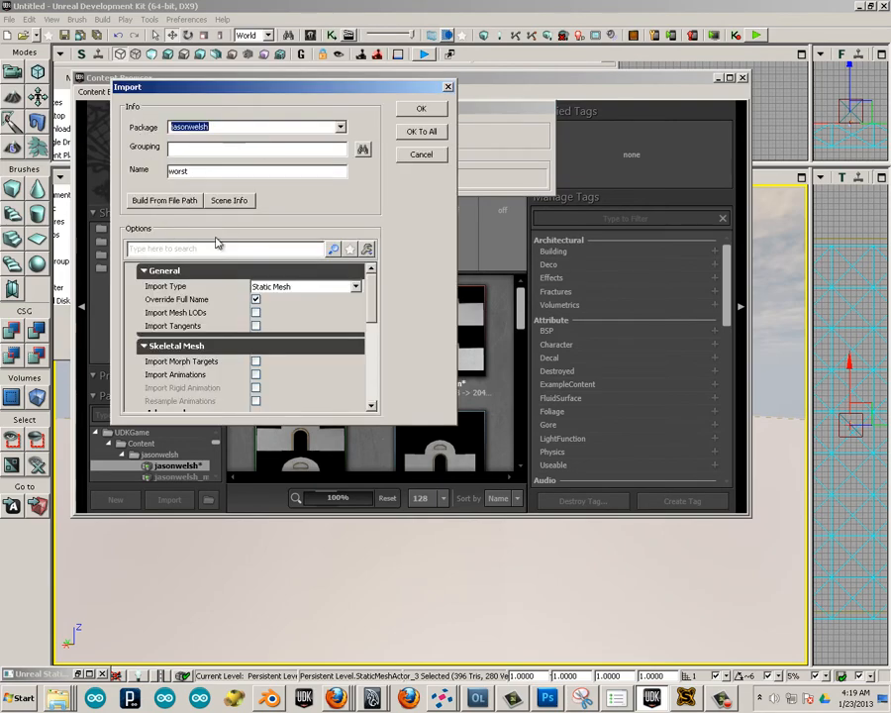
{"action": "left_click", "coordinate": [418, 111]}
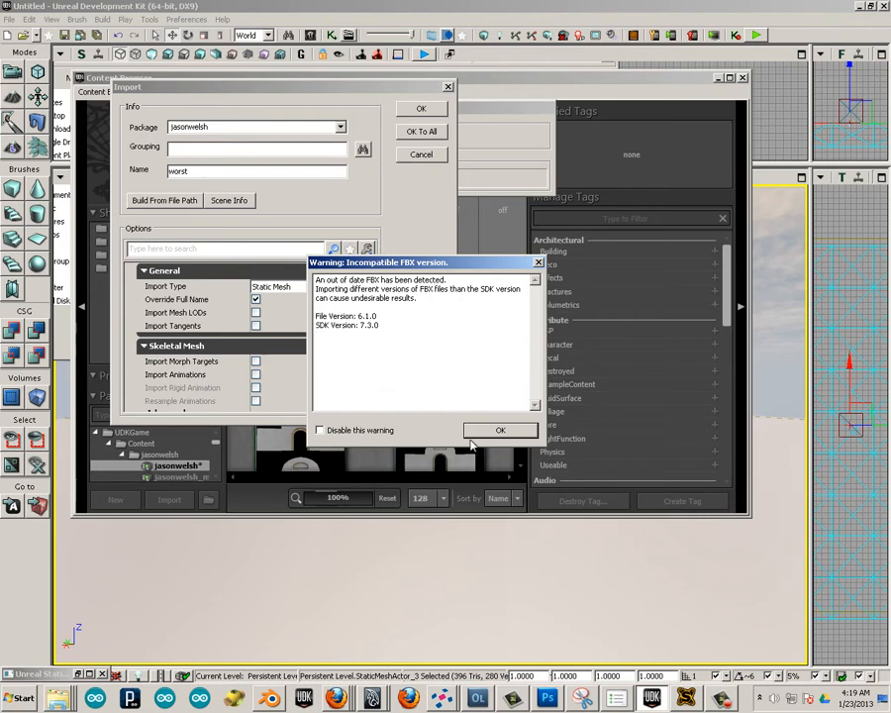
{"action": "left_click", "coordinate": [507, 430]}
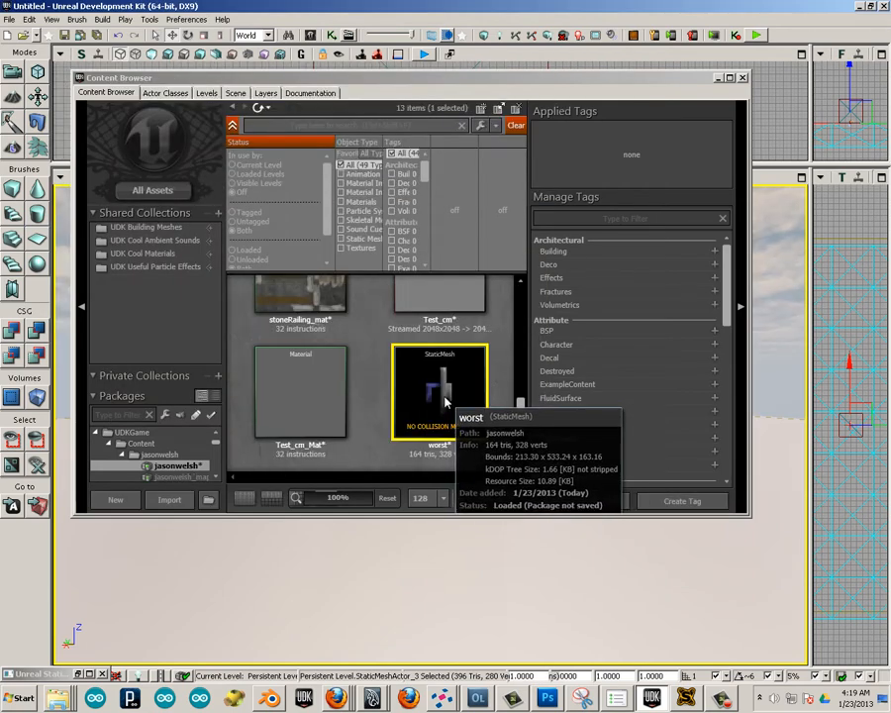
Open the worst static mesh, examine its UV overlay in channel 1 and channel 0, and close the mesh editor.
{"action": "double_click", "coordinate": [444, 400]}
{"action": "mouse_move", "coordinate": [529, 428]}
{"action": "left_mouse_down"}
{"action": "mouse_move", "coordinate": [441, 488]}
{"action": "mouse_move", "coordinate": [384, 473]}
{"action": "mouse_move", "coordinate": [653, 512]}
{"action": "mouse_move", "coordinate": [513, 424]}
{"action": "left_mouse_up"}
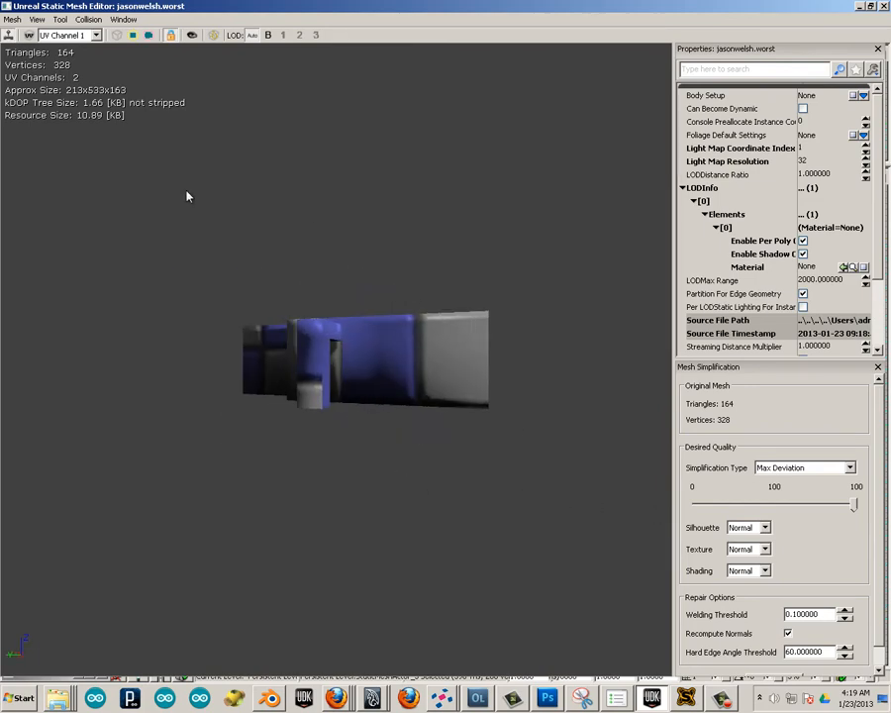
{"action": "left_click", "coordinate": [29, 35]}
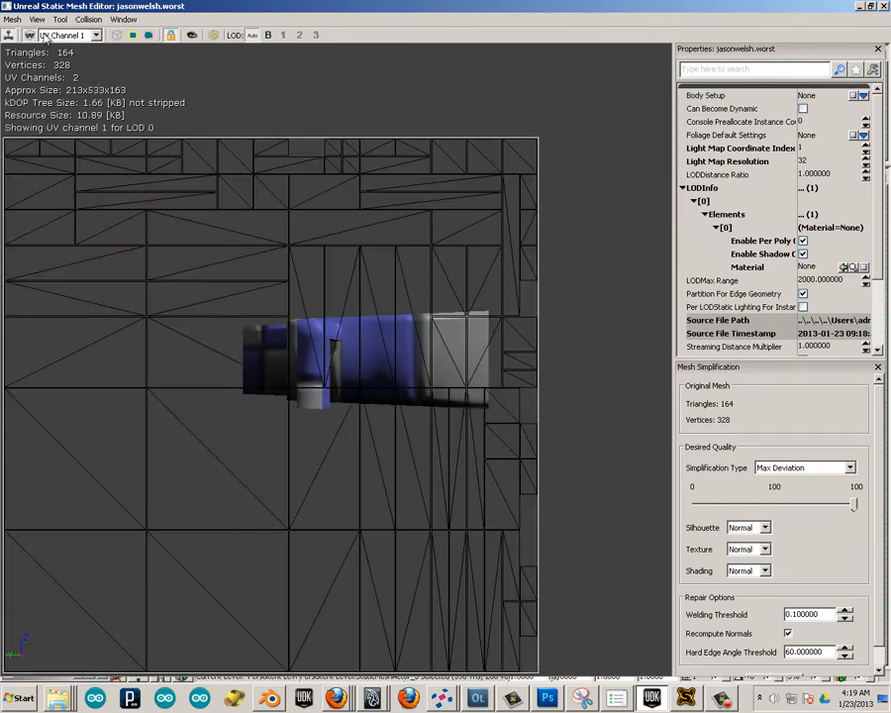
{"action": "left_click", "coordinate": [86, 37]}
{"action": "left_click", "coordinate": [50, 45]}
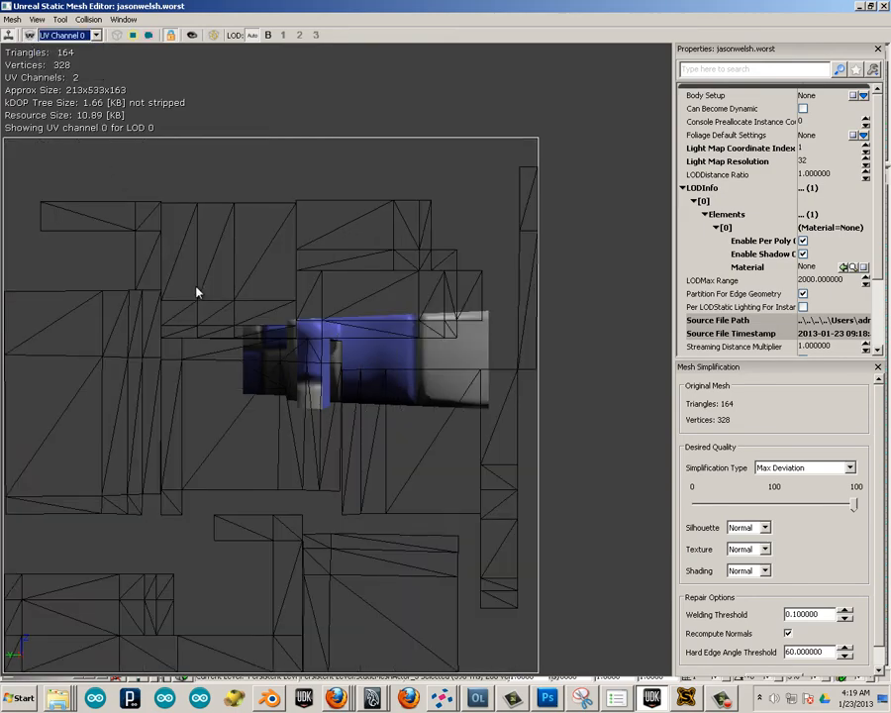
{"action": "scroll", "coordinate": [221, 373], "scroll_direction": "down", "scroll_amount": 2}
{"action": "scroll", "coordinate": [221, 373], "scroll_direction": "up", "scroll_amount": 2}
{"action": "scroll", "coordinate": [221, 374], "scroll_direction": "down", "scroll_amount": 1}
{"action": "scroll", "coordinate": [221, 373], "scroll_direction": "up", "scroll_amount": 1}
{"action": "left_click", "coordinate": [577, 135]}
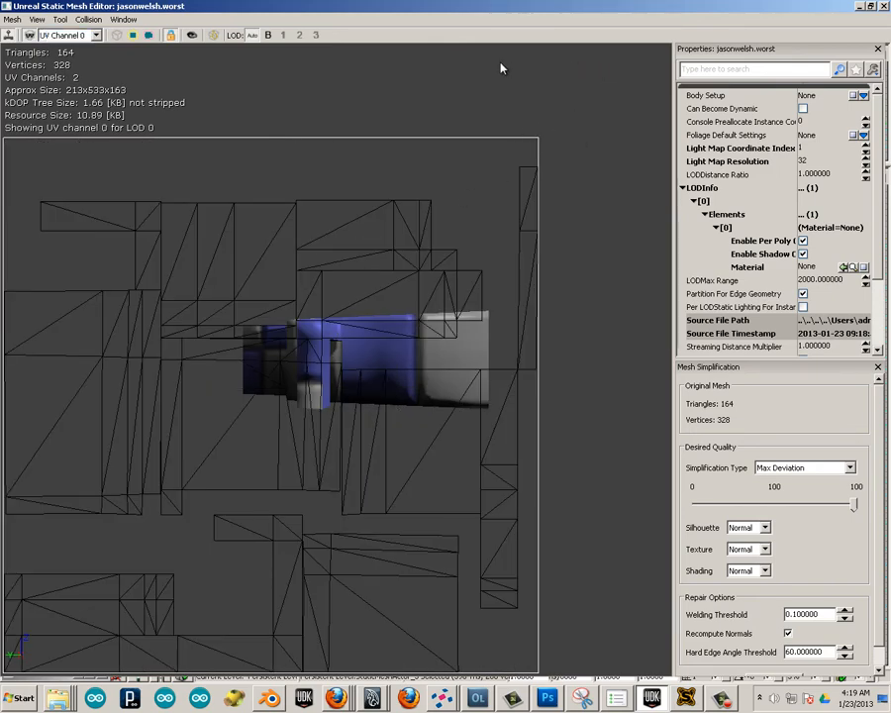
{"action": "left_click", "coordinate": [884, 6]}
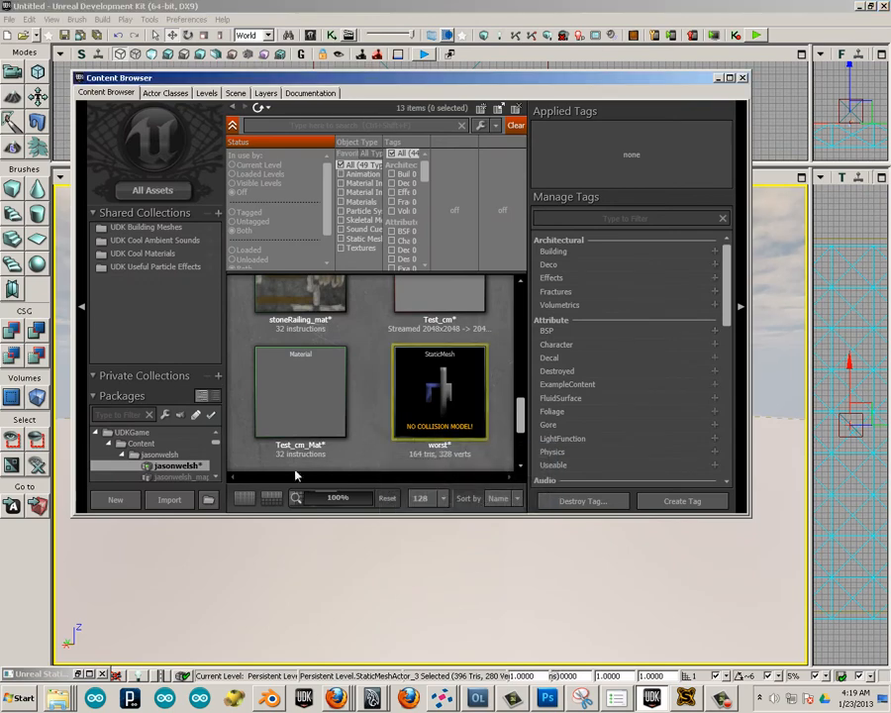
Import the chekers image from the Desktop into the selected package as a texture, with Create Material enabled.
{"action": "left_click", "coordinate": [170, 499]}
{"action": "left_click", "coordinate": [280, 179]}
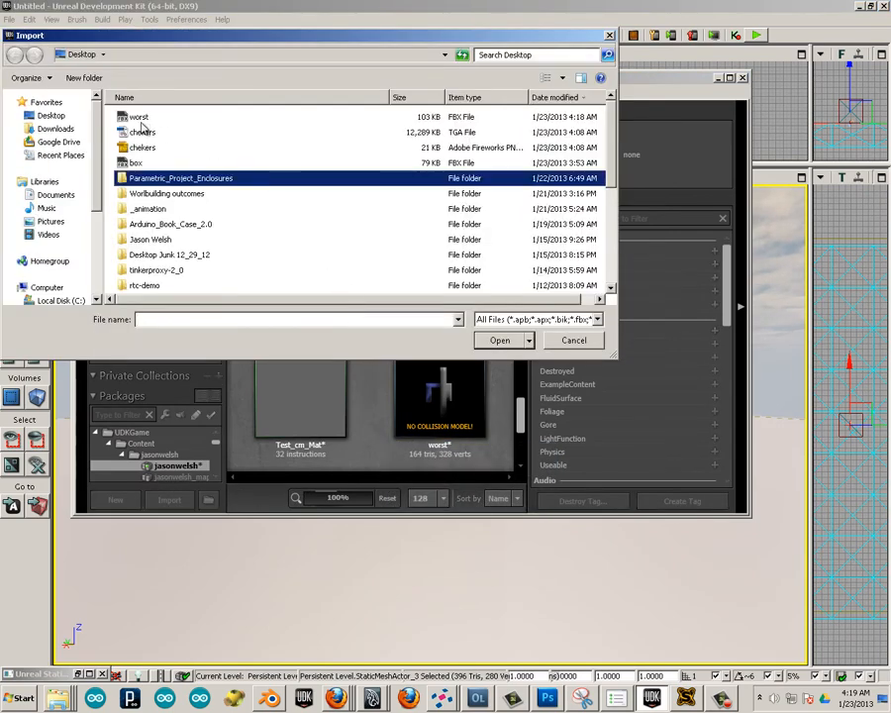
{"action": "scroll", "coordinate": [297, 213], "scroll_direction": "down", "scroll_amount": 5}
{"action": "scroll", "coordinate": [253, 217], "scroll_direction": "up", "scroll_amount": 2}
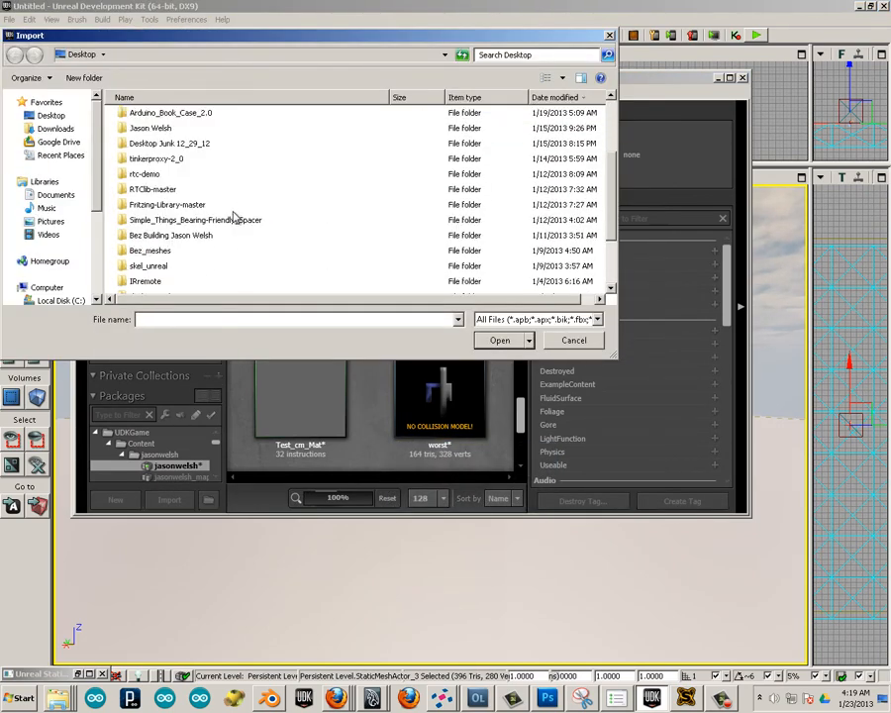
{"action": "scroll", "coordinate": [235, 217], "scroll_direction": "down", "scroll_amount": 1}
{"action": "scroll", "coordinate": [219, 218], "scroll_direction": "up", "scroll_amount": 4}
{"action": "scroll", "coordinate": [207, 211], "scroll_direction": "down", "scroll_amount": 2}
{"action": "scroll", "coordinate": [178, 193], "scroll_direction": "up", "scroll_amount": 2}
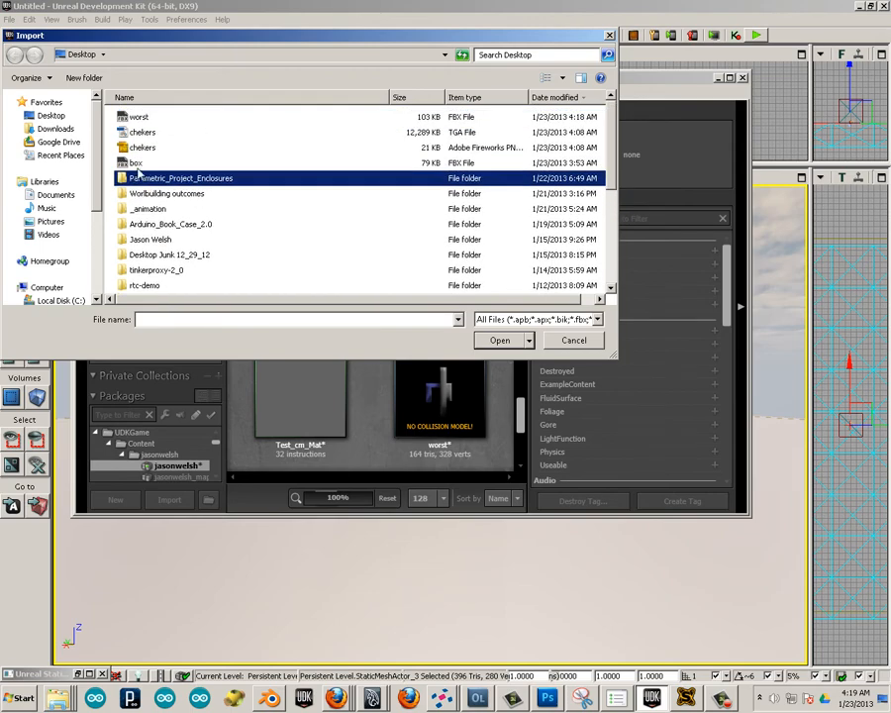
{"action": "double_click", "coordinate": [139, 147]}
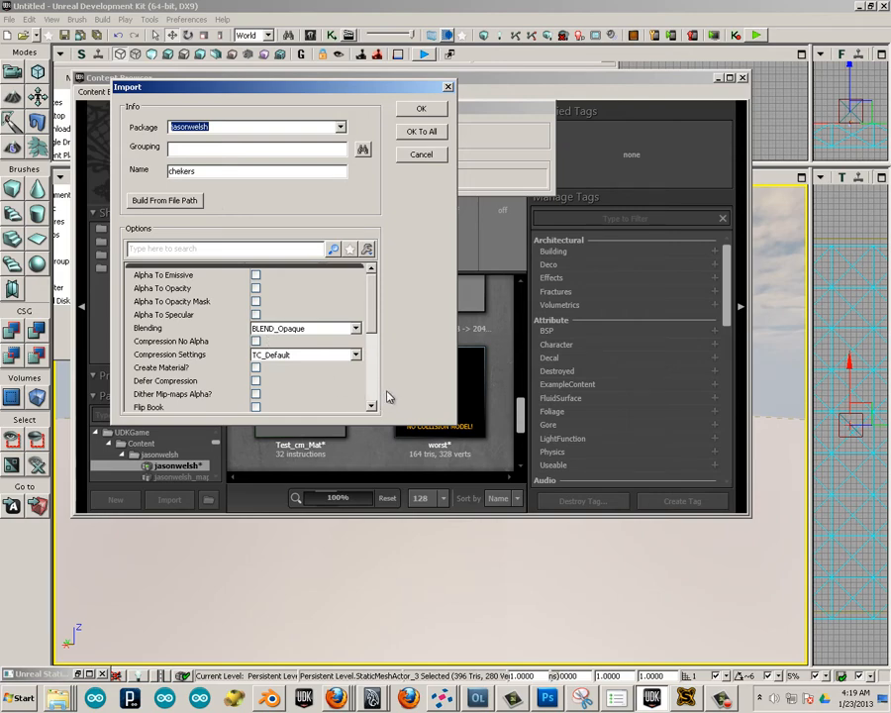
{"action": "left_click", "coordinate": [256, 367]}
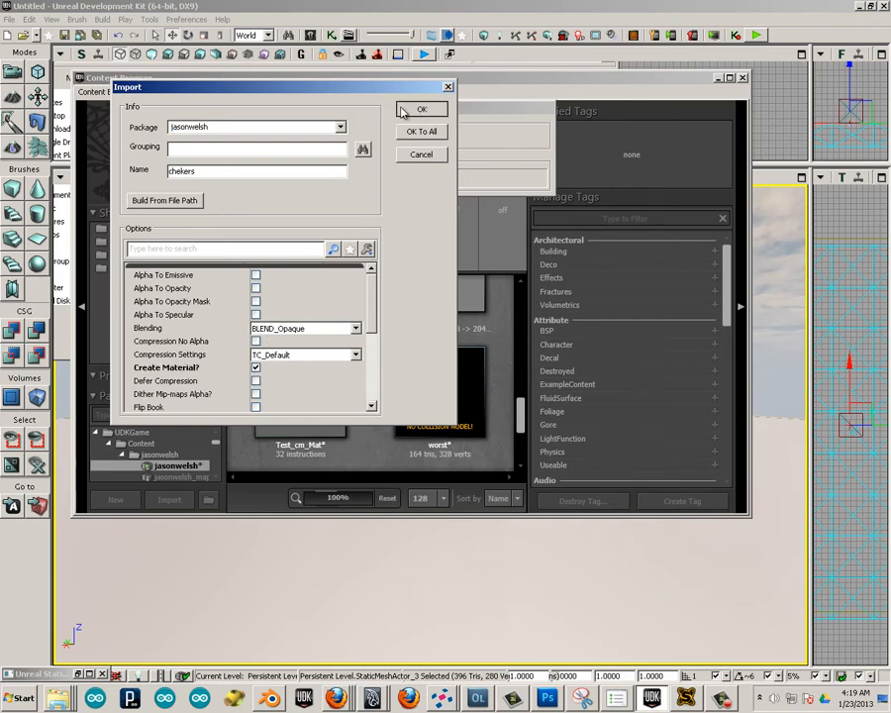
{"action": "left_click", "coordinate": [424, 110]}
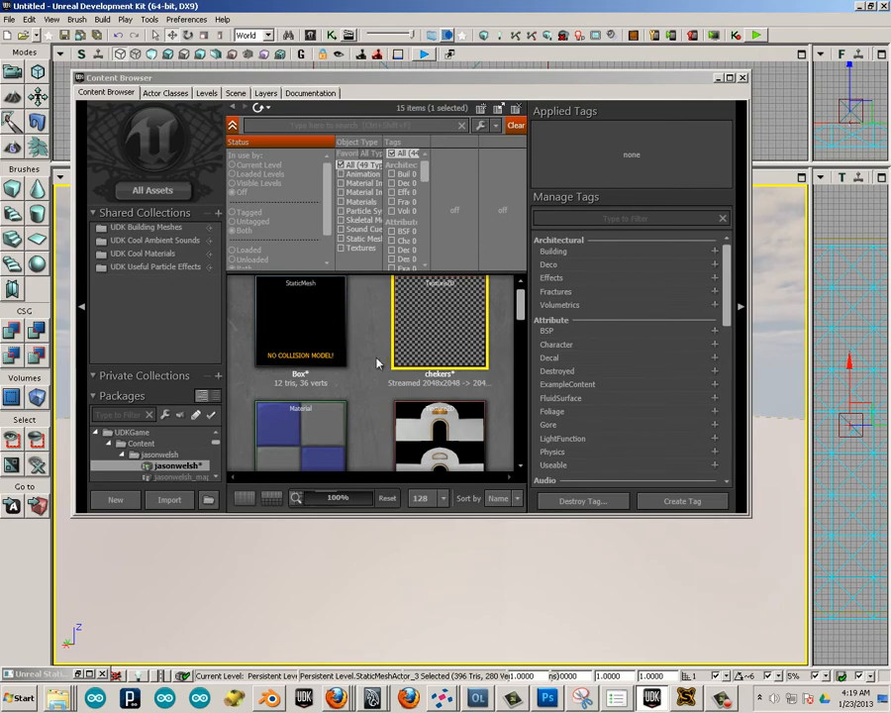
Open the chekers_Mat material, move its Texture Sample node clear of the main material node, apply the change and close the editor.
{"action": "double_click", "coordinate": [327, 412]}
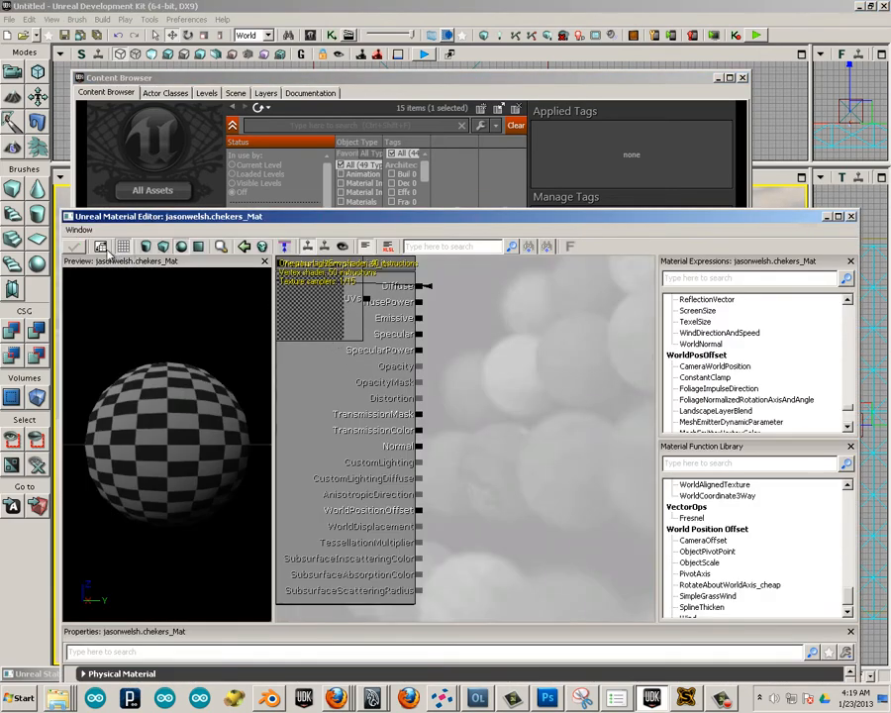
{"action": "left_click", "coordinate": [312, 315]}
{"action": "left_click_drag", "start_coordinate": [313, 316], "coordinate": [563, 379], "text": "ctrl"}
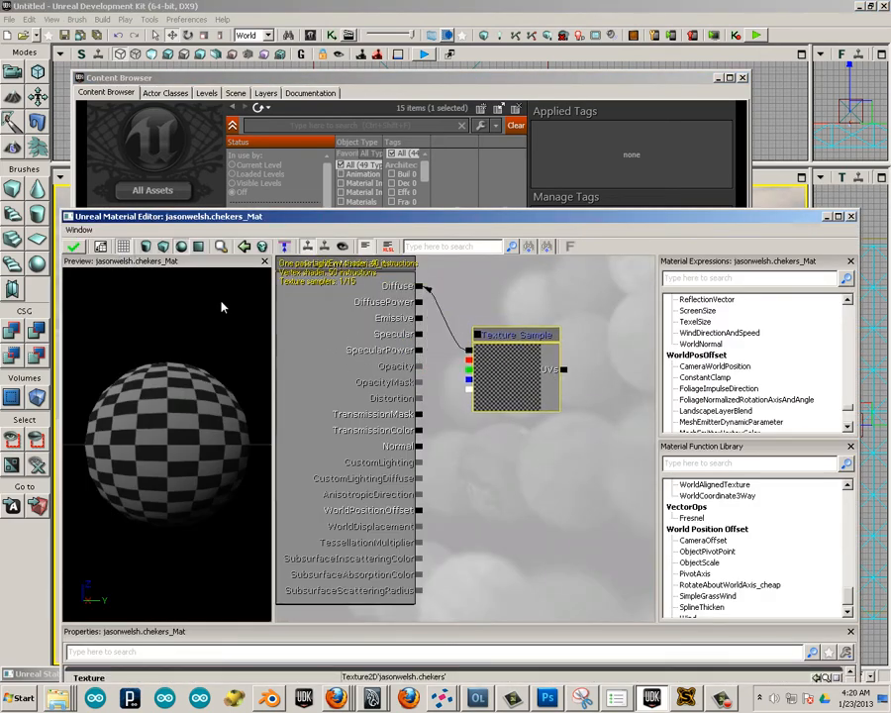
{"action": "left_click", "coordinate": [73, 247]}
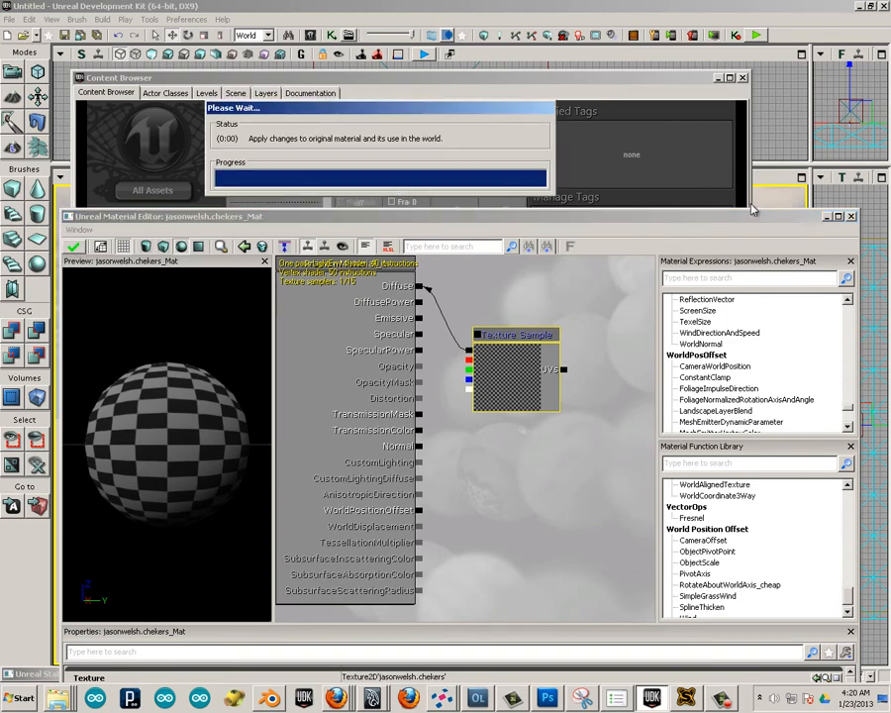
{"action": "left_click", "coordinate": [852, 217]}
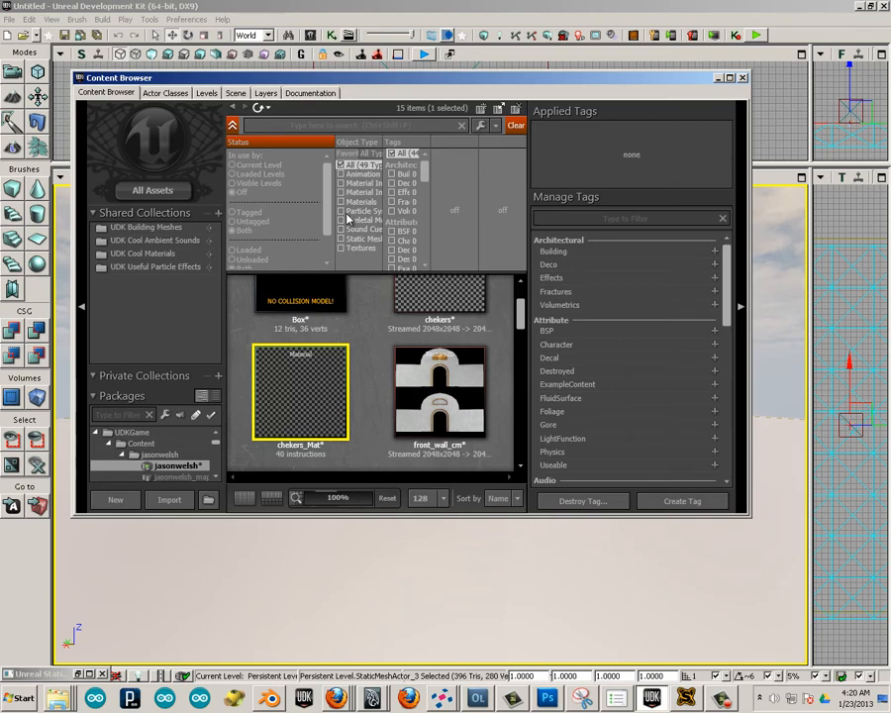
Open the worst static mesh, assign chekers_Mat to its LOD element's material slot, and inspect the checker pattern around the mesh.
{"action": "left_click_drag", "start_coordinate": [525, 317], "coordinate": [524, 445]}
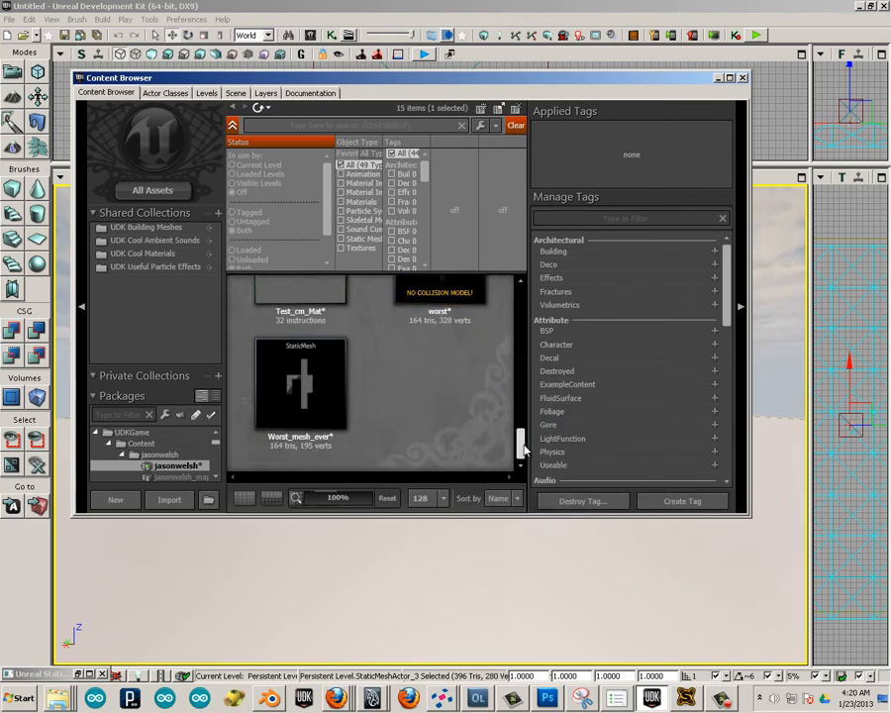
{"action": "scroll", "coordinate": [371, 315], "scroll_direction": "up", "scroll_amount": 3}
{"action": "double_click", "coordinate": [441, 359]}
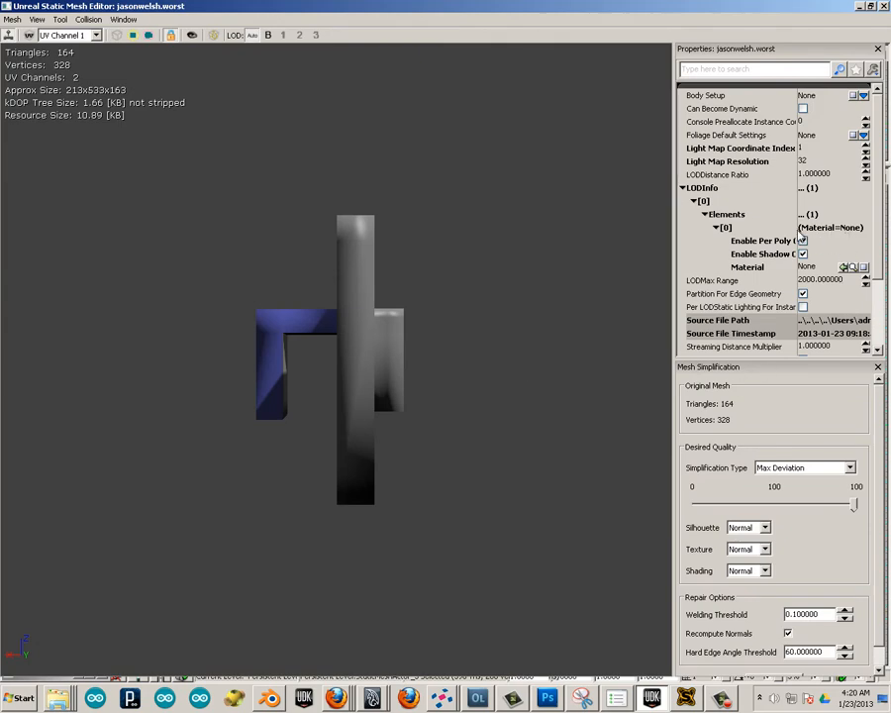
{"action": "left_click", "coordinate": [844, 267]}
{"action": "left_click", "coordinate": [807, 267]}
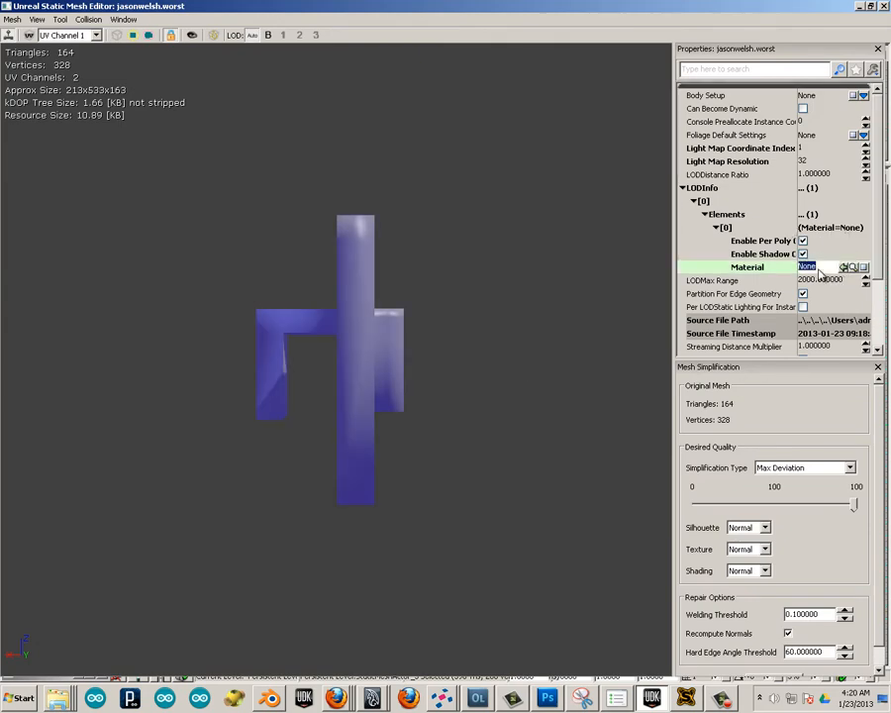
{"action": "right_click", "coordinate": [807, 267]}
{"action": "left_click", "coordinate": [806, 318]}
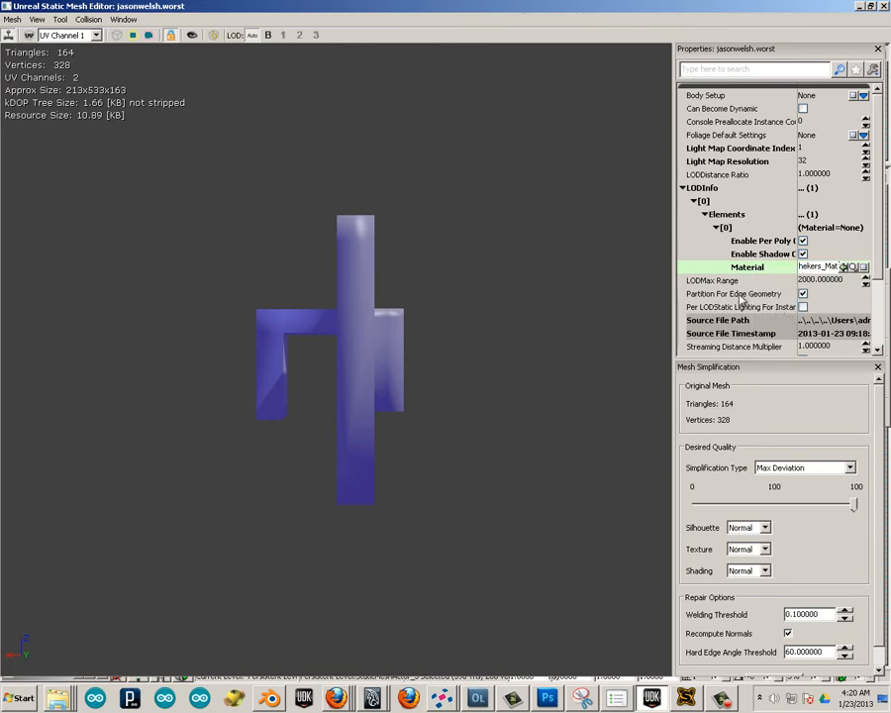
{"action": "key", "text": "Return"}
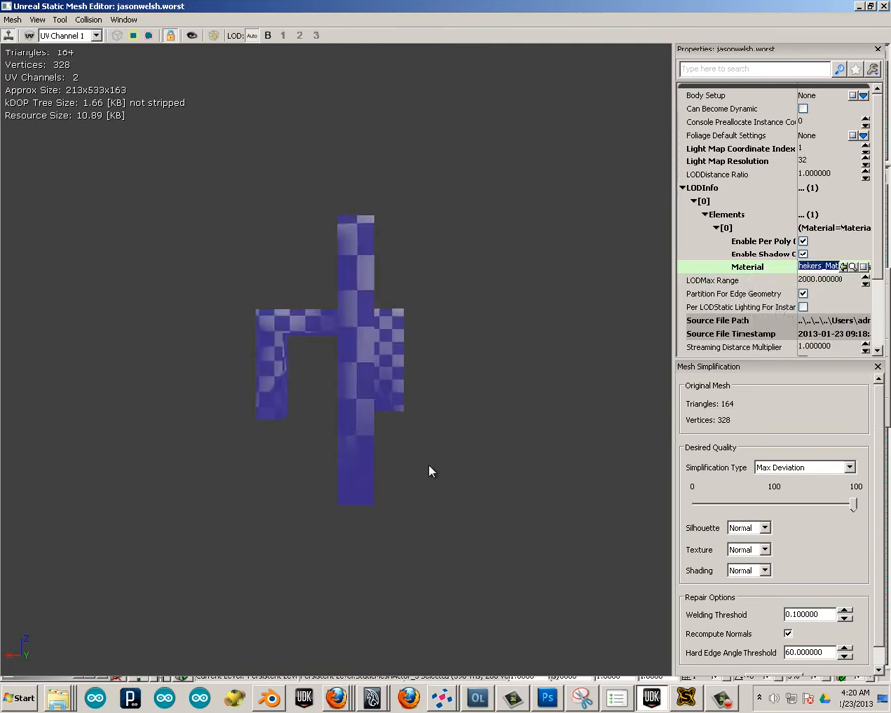
{"action": "left_click_drag", "start_coordinate": [249, 467], "coordinate": [280, 347]}
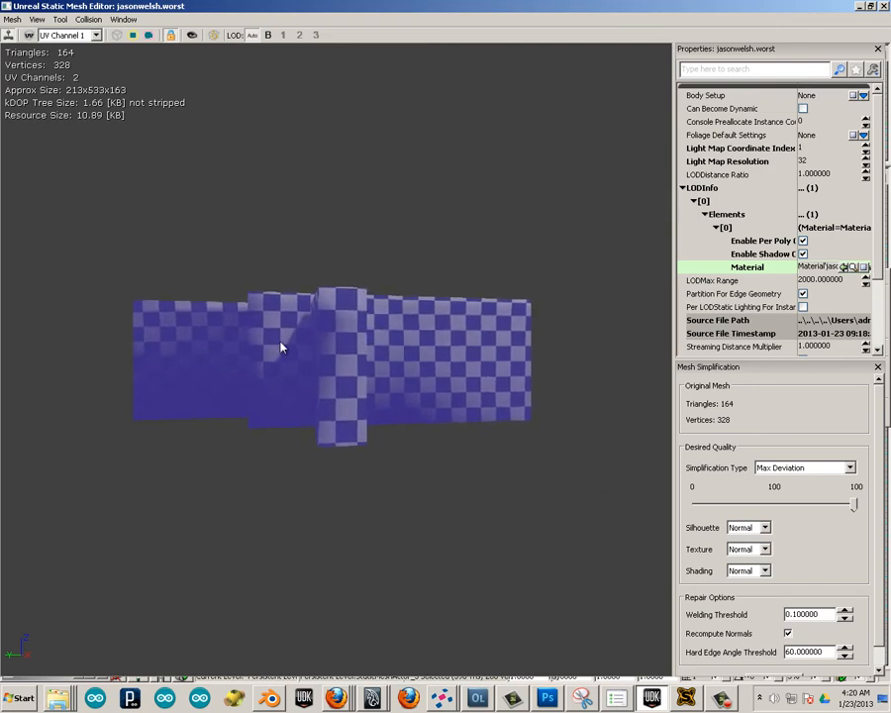
Change the worst mesh's light map resolution, enable Use Full Precision UVs, and close the mesh editor.
{"action": "left_click", "coordinate": [803, 160]}
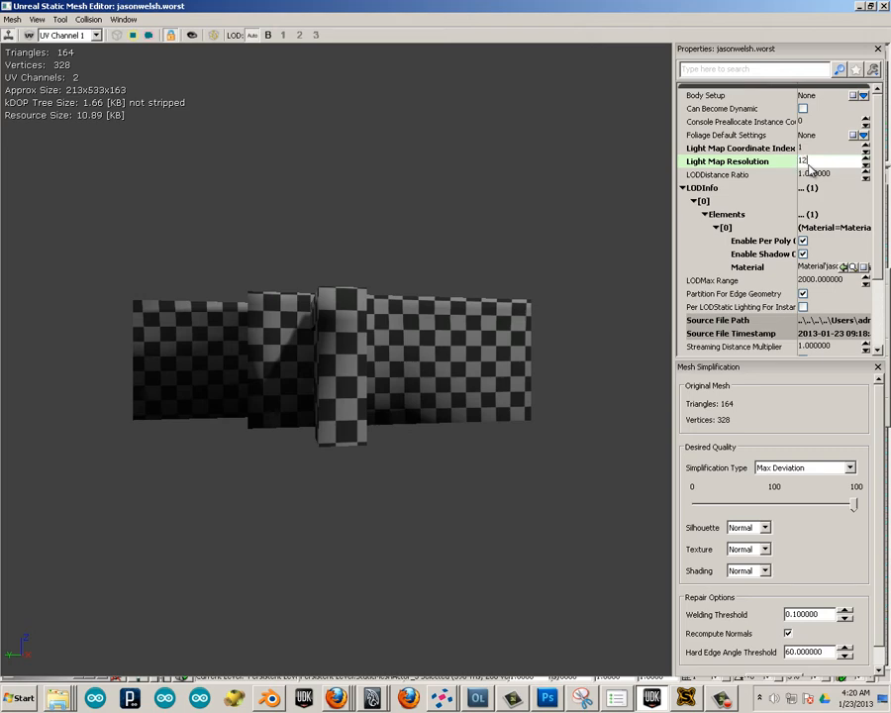
{"action": "key", "text": "Return"}
{"action": "left_click_drag", "start_coordinate": [877, 217], "coordinate": [881, 286]}
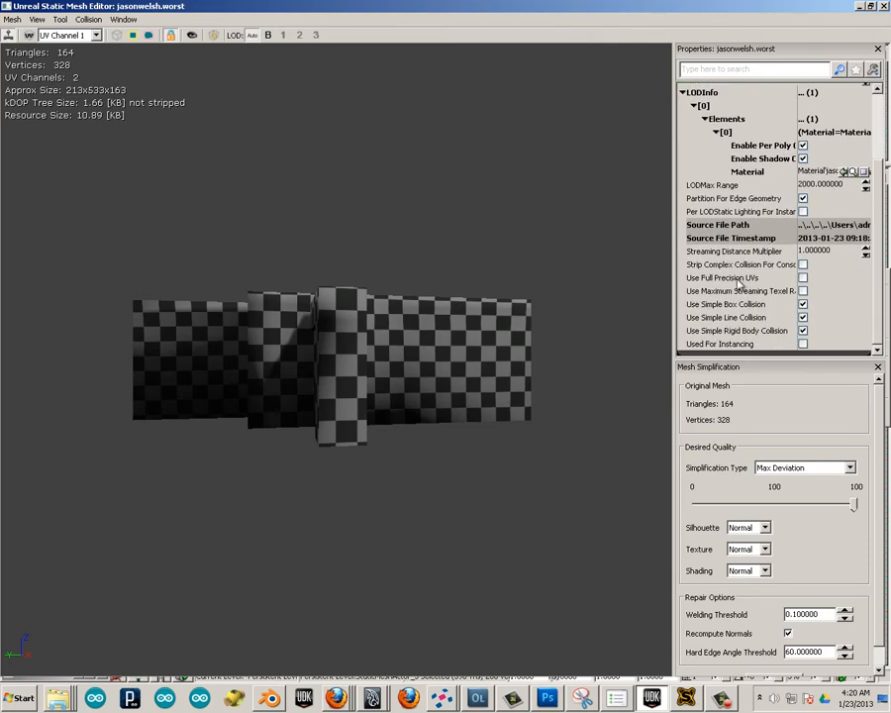
{"action": "left_click", "coordinate": [801, 278]}
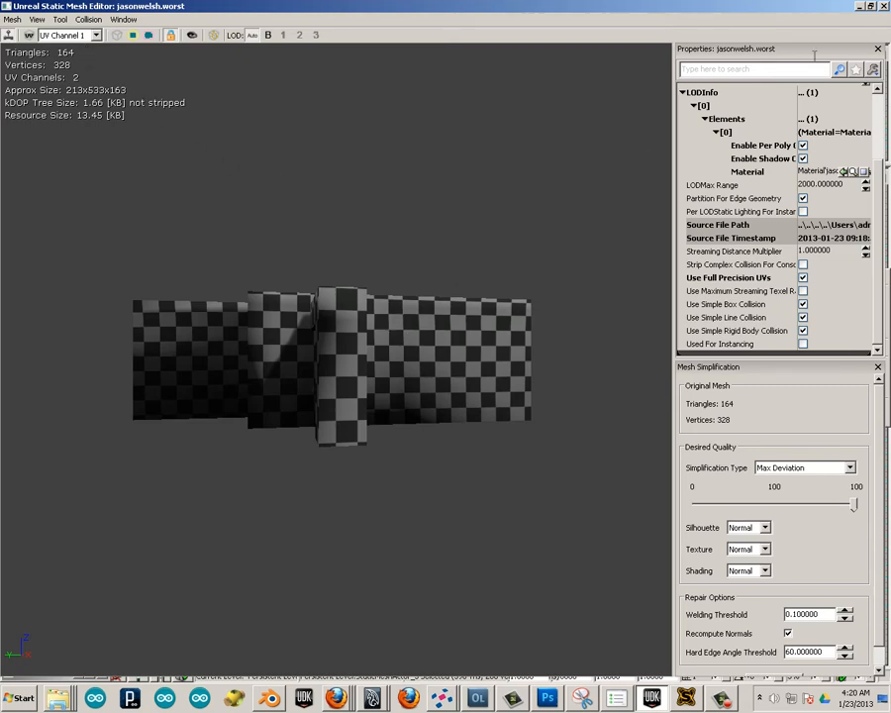
{"action": "left_click", "coordinate": [884, 8]}
Place the worst static mesh in the level's perspective view, then close the Content Browser and view the wall from the front.
{"action": "left_click_drag", "start_coordinate": [433, 363], "coordinate": [411, 558]}
{"action": "left_click", "coordinate": [742, 78]}
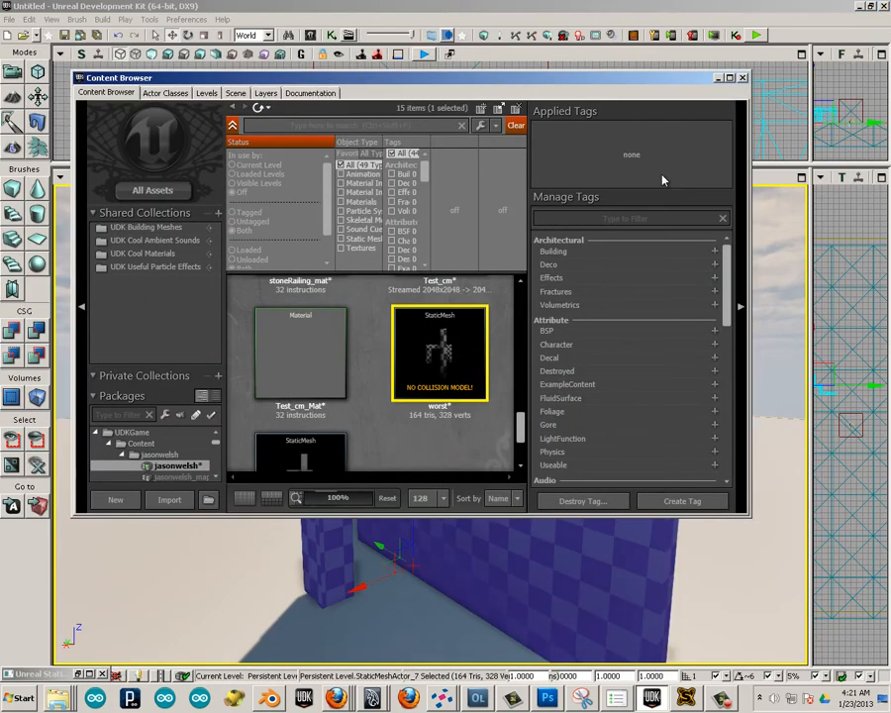
{"action": "left_click_drag", "start_coordinate": [174, 490], "coordinate": [749, 263]}
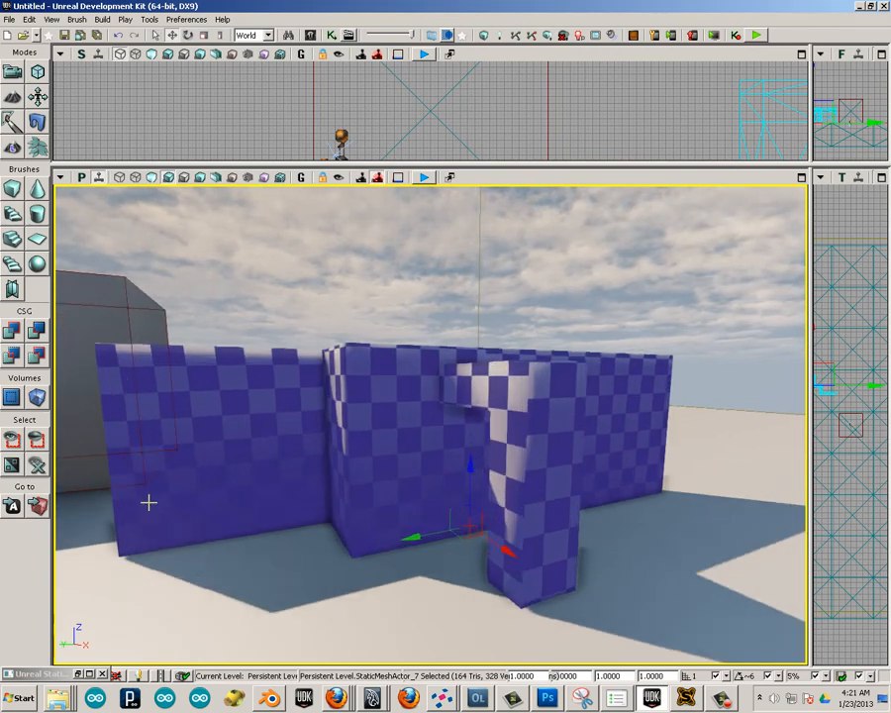
{"action": "mouse_move", "coordinate": [251, 634]}
{"action": "left_mouse_down"}
{"action": "mouse_move", "coordinate": [250, 648]}
{"action": "mouse_move", "coordinate": [246, 641]}
{"action": "left_mouse_up"}
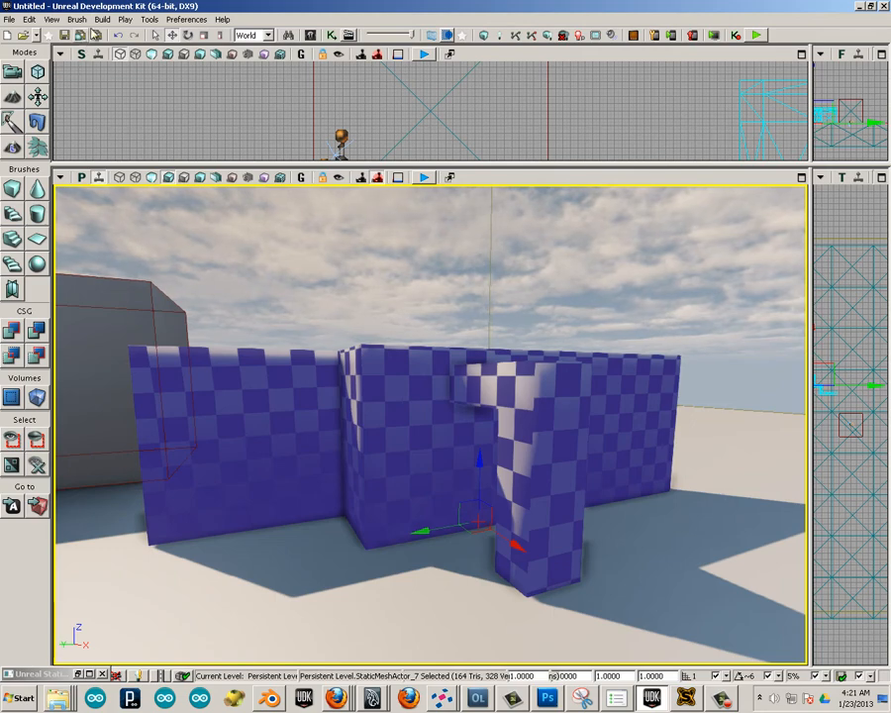
Build the level's lighting at Production quality with Lightmass, including BSP and static meshes.
{"action": "left_click", "coordinate": [103, 18]}
{"action": "left_click", "coordinate": [119, 56]}
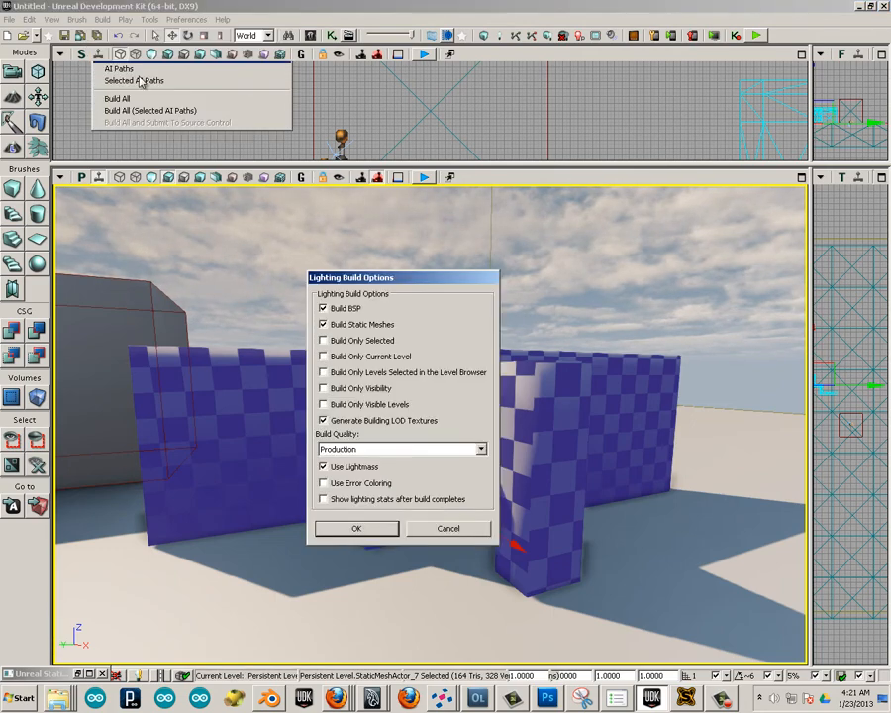
{"action": "left_click", "coordinate": [349, 526]}
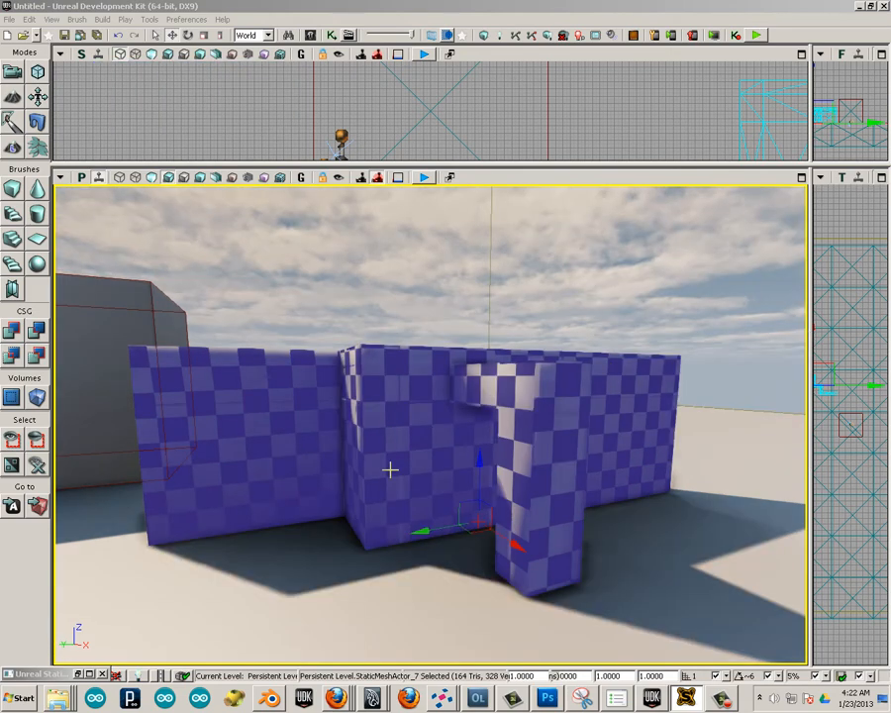
Deselect the wall and examine its baked lighting and shadow seams from several distances and angles.
{"action": "left_click", "coordinate": [366, 612]}
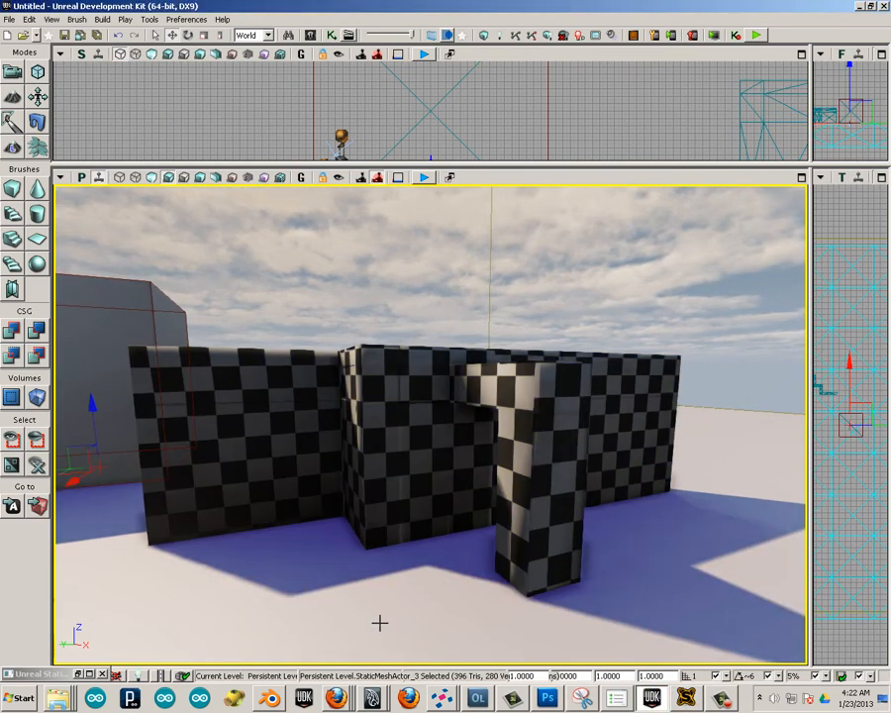
{"action": "scroll", "coordinate": [380, 622], "scroll_direction": "down", "scroll_amount": 3}
{"action": "left_click_drag", "start_coordinate": [484, 623], "coordinate": [501, 621]}
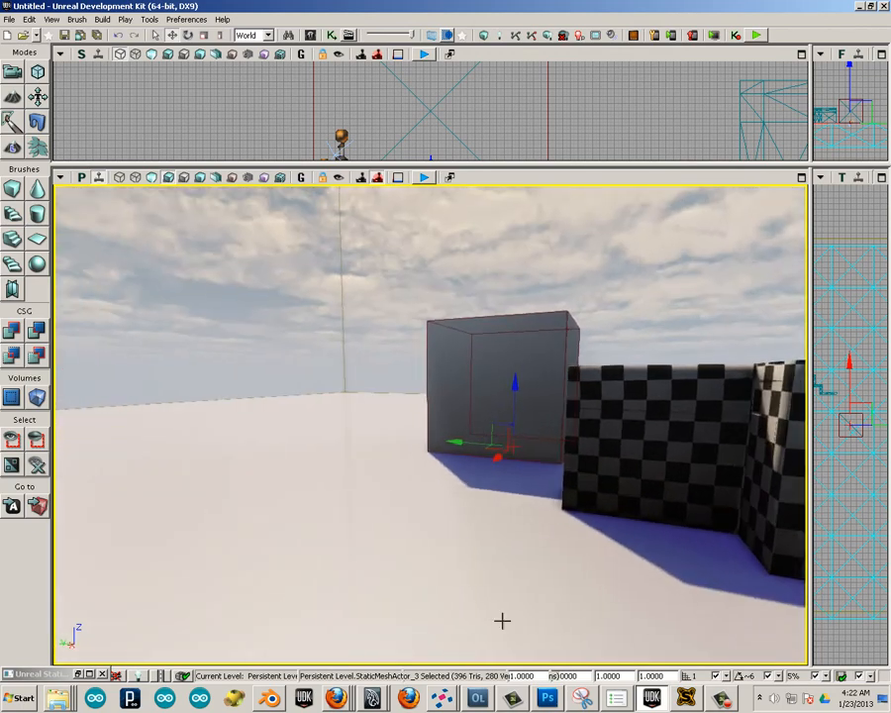
{"action": "scroll", "coordinate": [719, 598], "scroll_direction": "down", "scroll_amount": 2}
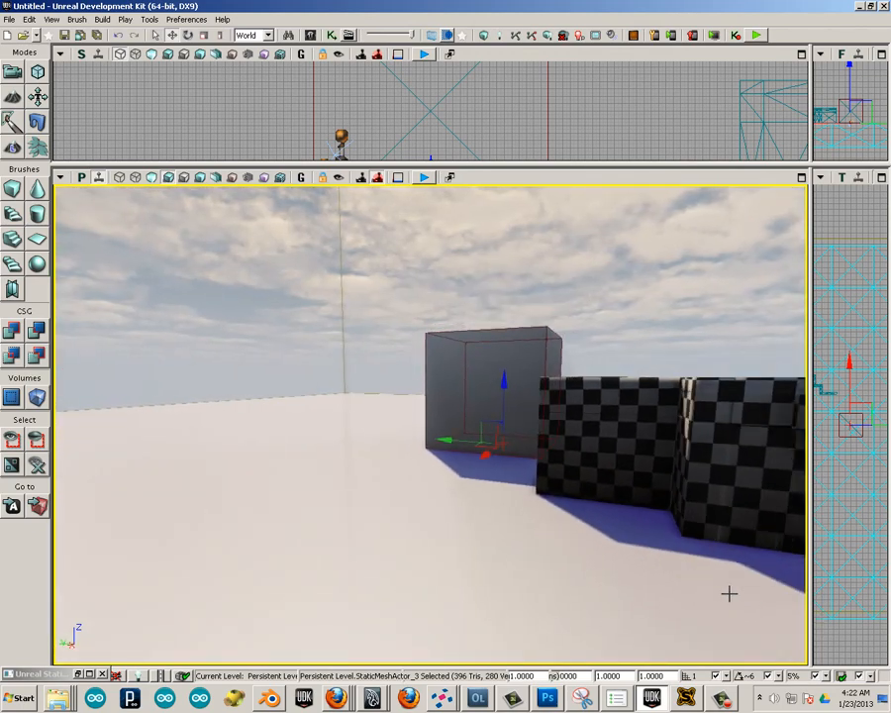
{"action": "right_click_drag", "start_coordinate": [752, 586], "coordinate": [806, 597]}
{"action": "scroll", "coordinate": [691, 573], "scroll_direction": "up", "scroll_amount": 1}
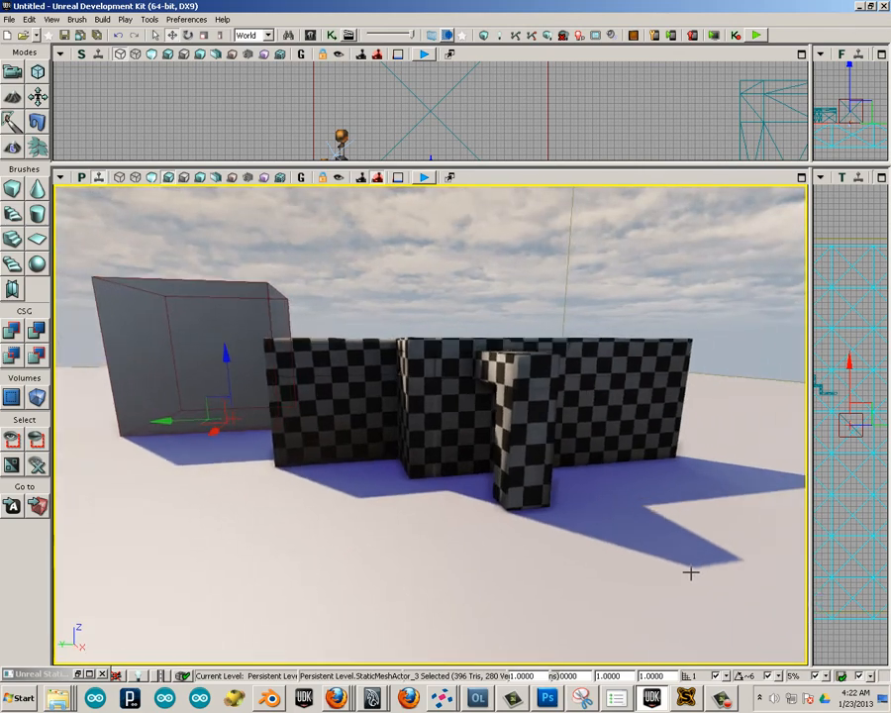
{"action": "scroll", "coordinate": [691, 573], "scroll_direction": "up", "scroll_amount": 4}
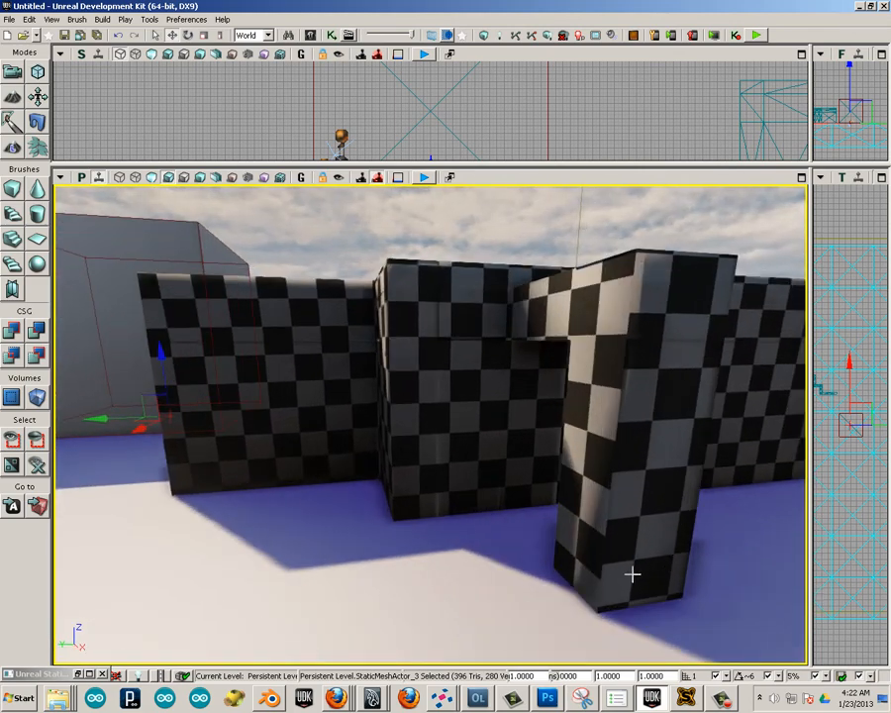
{"action": "scroll", "coordinate": [632, 574], "scroll_direction": "up", "scroll_amount": 2}
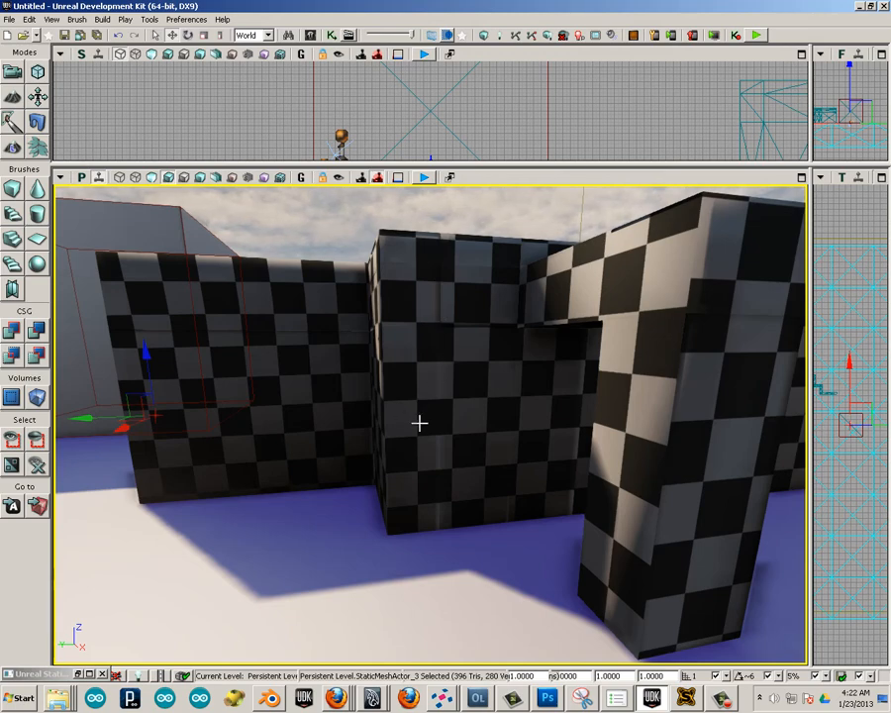
{"action": "scroll", "coordinate": [432, 287], "scroll_direction": "up", "scroll_amount": 2}
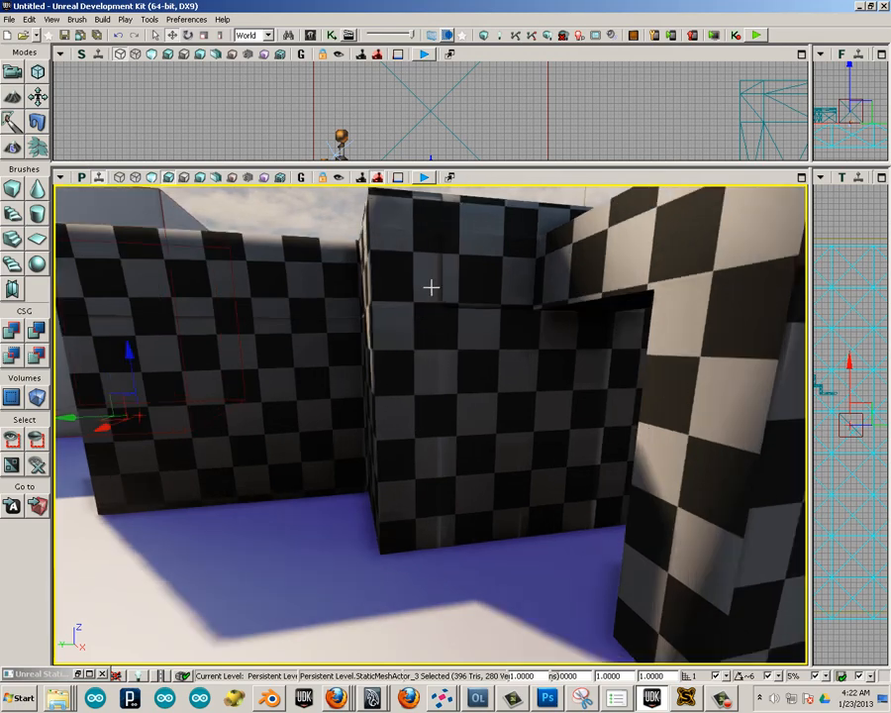
{"action": "scroll", "coordinate": [437, 287], "scroll_direction": "up", "scroll_amount": 2}
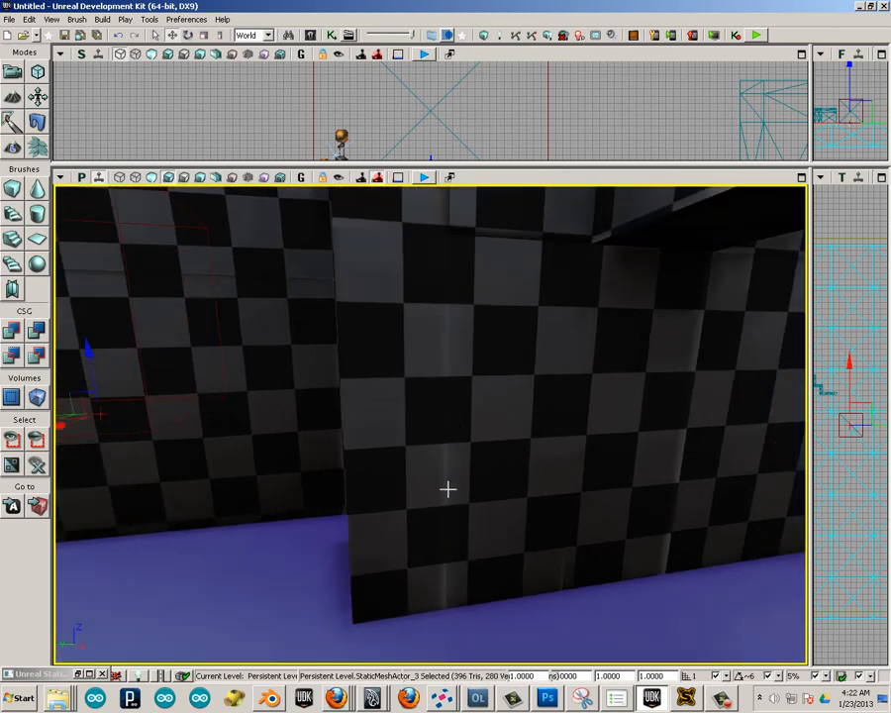
{"action": "scroll", "coordinate": [449, 355], "scroll_direction": "down", "scroll_amount": 3}
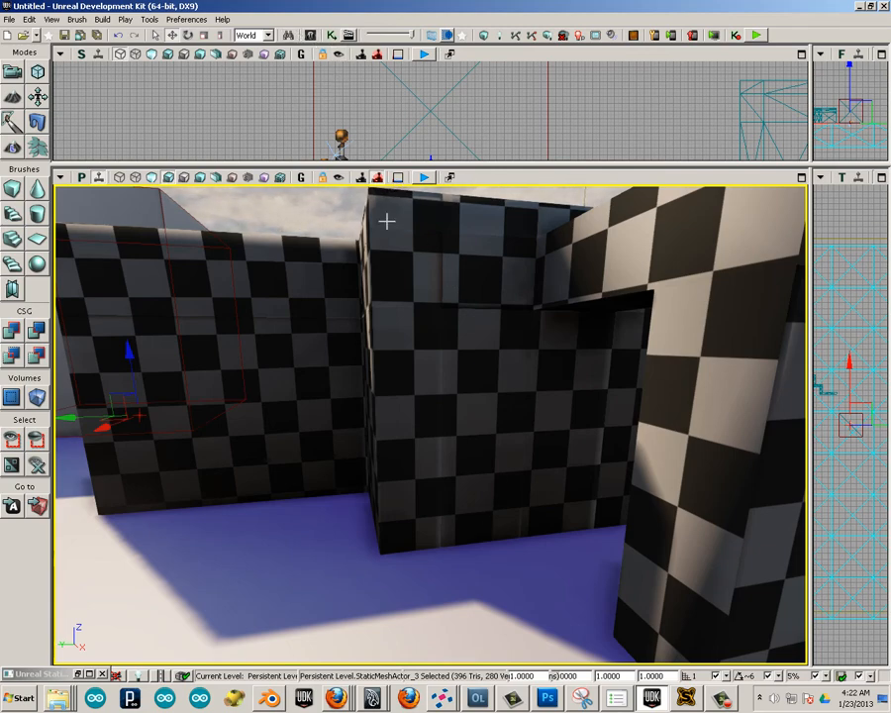
{"action": "scroll", "coordinate": [150, 29], "scroll_direction": "down", "scroll_amount": 2}
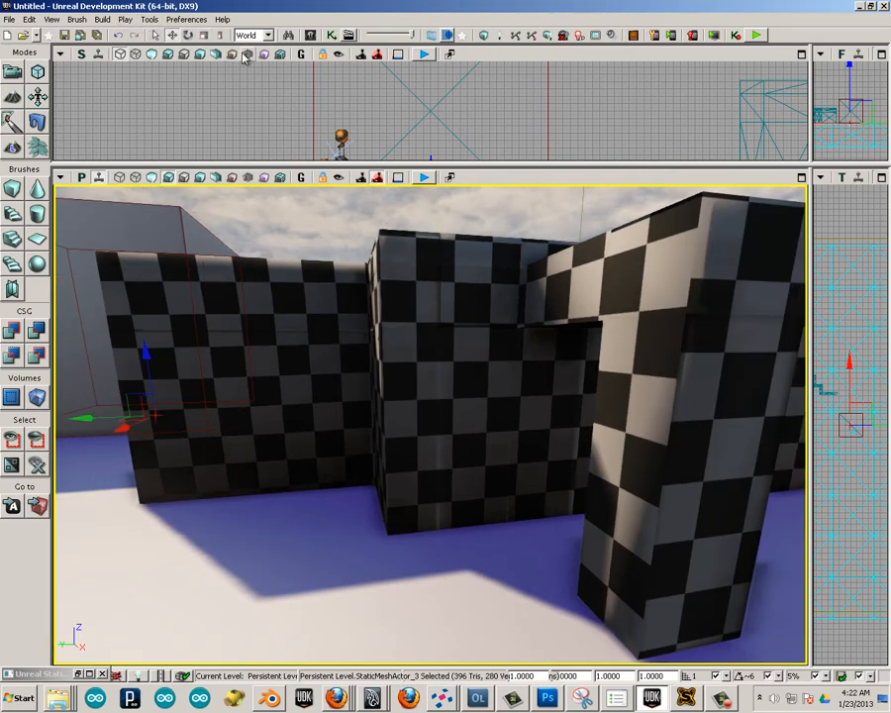
Find the placed checkered wall's mesh in the Content Browser, open it in the Static Mesh Editor, and view it from the side.
{"action": "left_click", "coordinate": [296, 311]}
{"action": "right_click", "coordinate": [296, 311]}
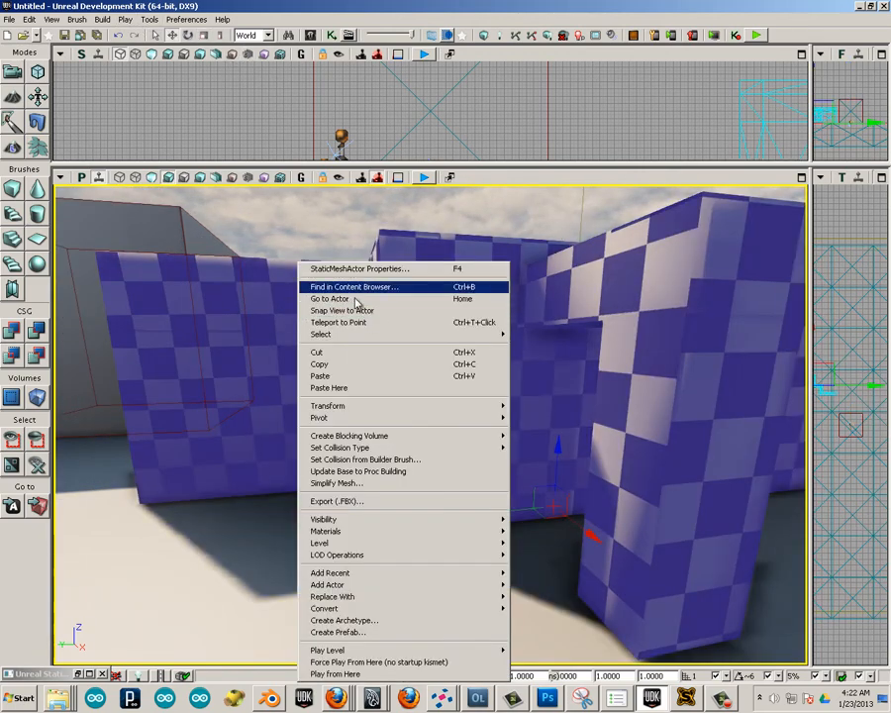
{"action": "left_click", "coordinate": [367, 284]}
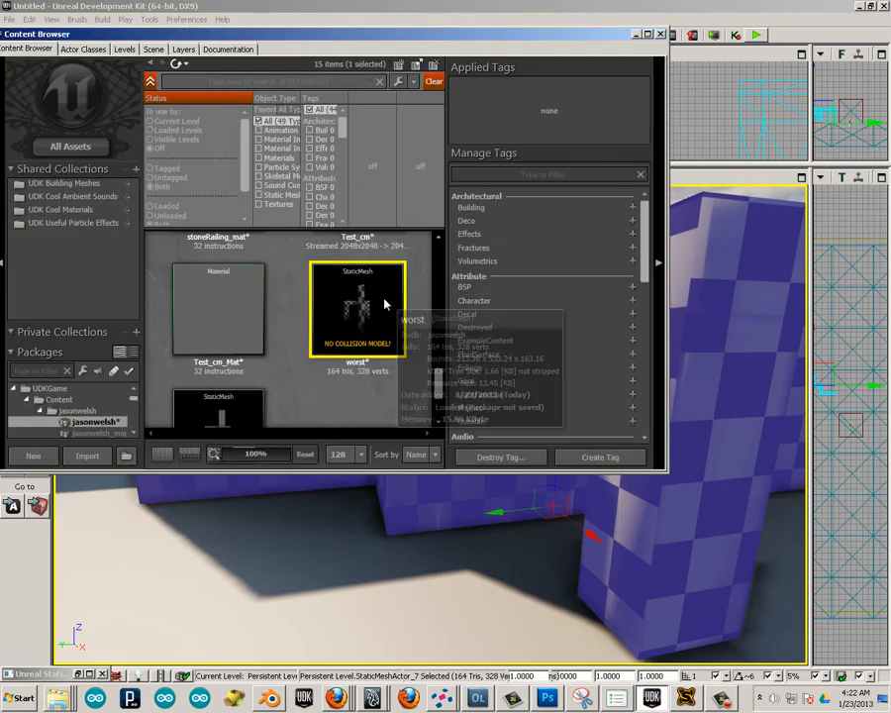
{"action": "double_click", "coordinate": [385, 304]}
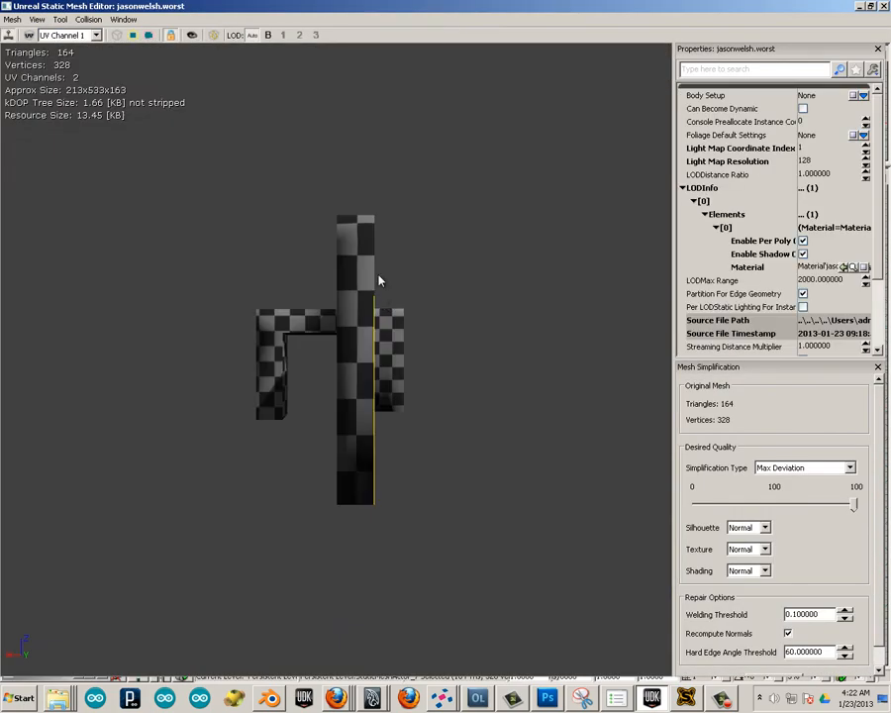
{"action": "left_click_drag", "start_coordinate": [298, 379], "coordinate": [158, 246]}
Turn on the UV overlay and compare the wall mesh's UV channel 0 layout with UV channel 1.
{"action": "left_click", "coordinate": [64, 34]}
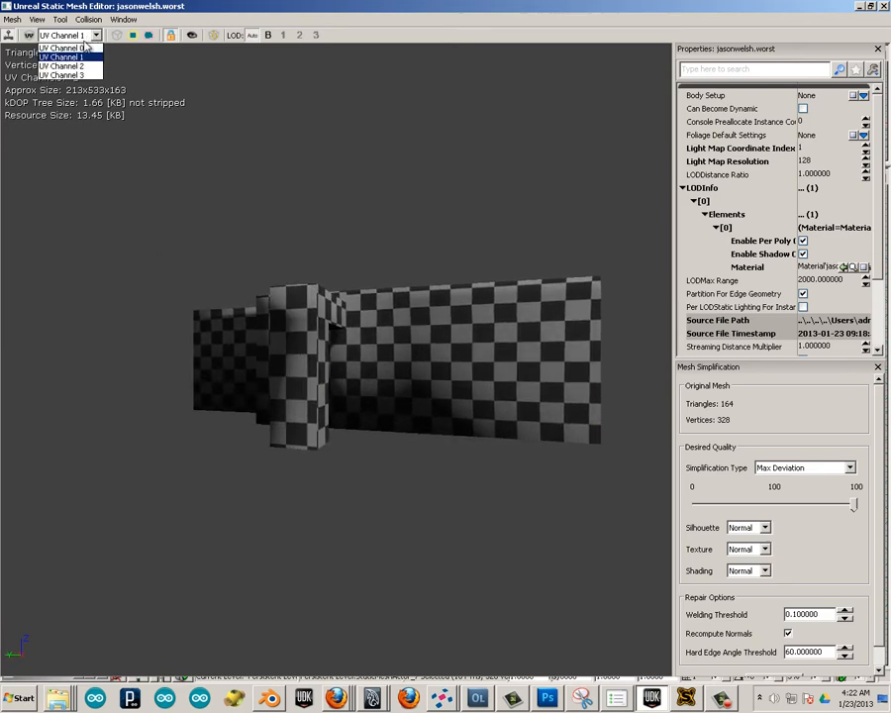
{"action": "left_click", "coordinate": [52, 43]}
{"action": "left_click", "coordinate": [31, 36]}
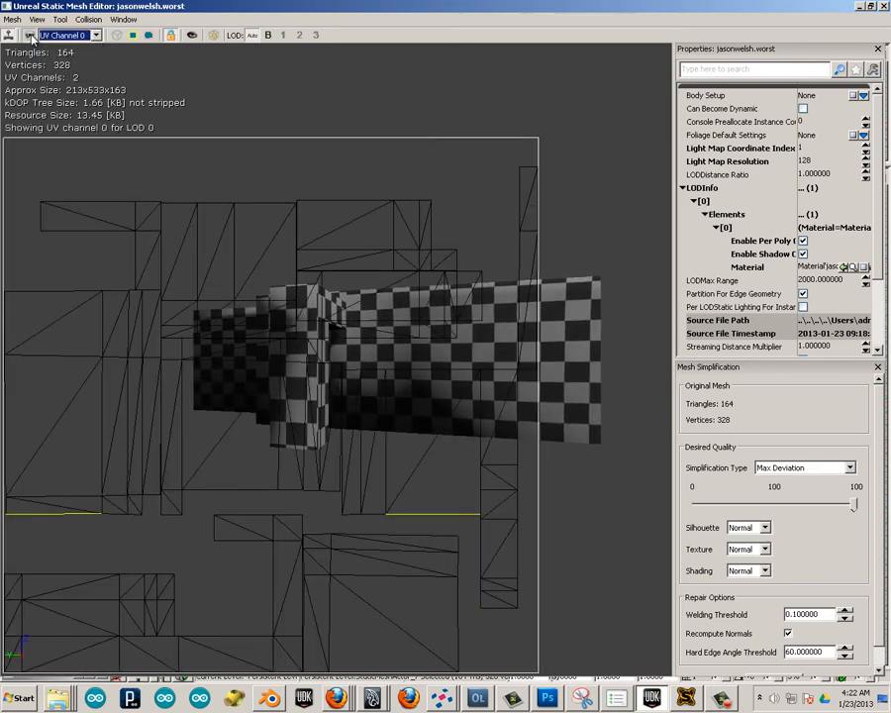
{"action": "left_click", "coordinate": [64, 35]}
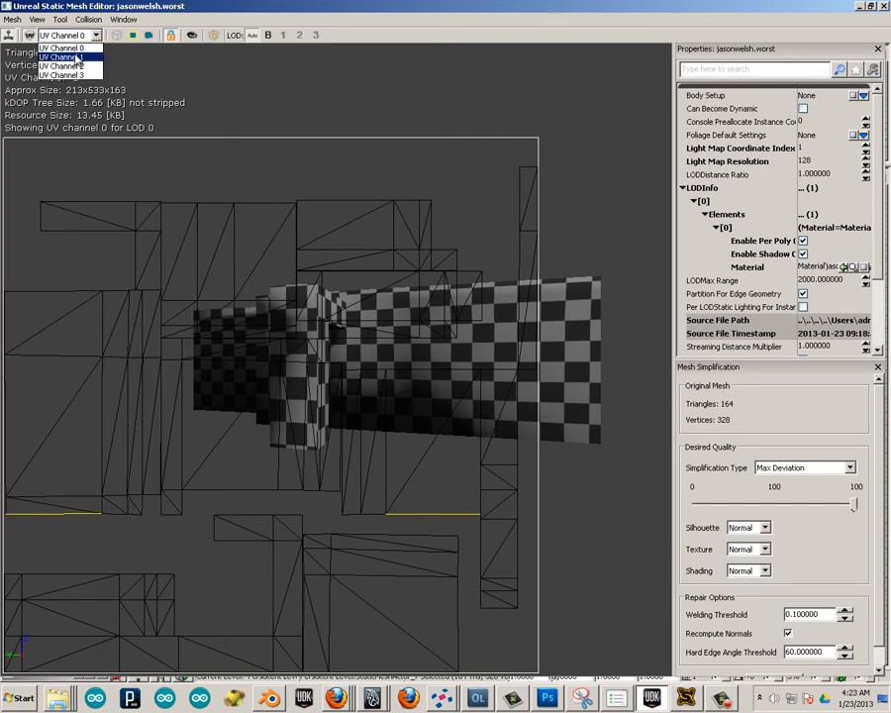
{"action": "left_click", "coordinate": [74, 56]}
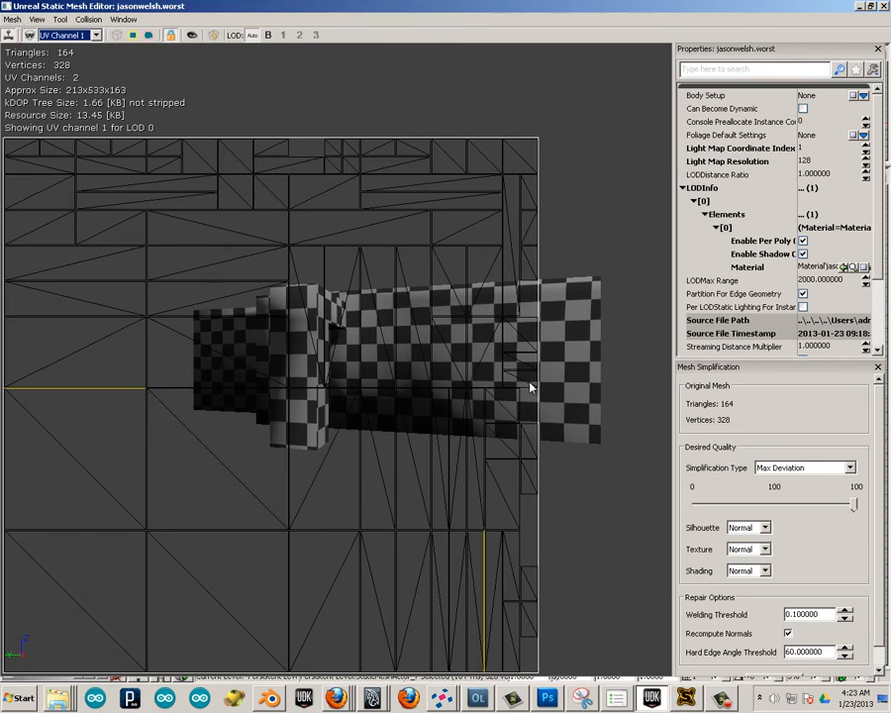
{"action": "scroll", "coordinate": [881, 479], "scroll_direction": "down", "scroll_amount": 1}
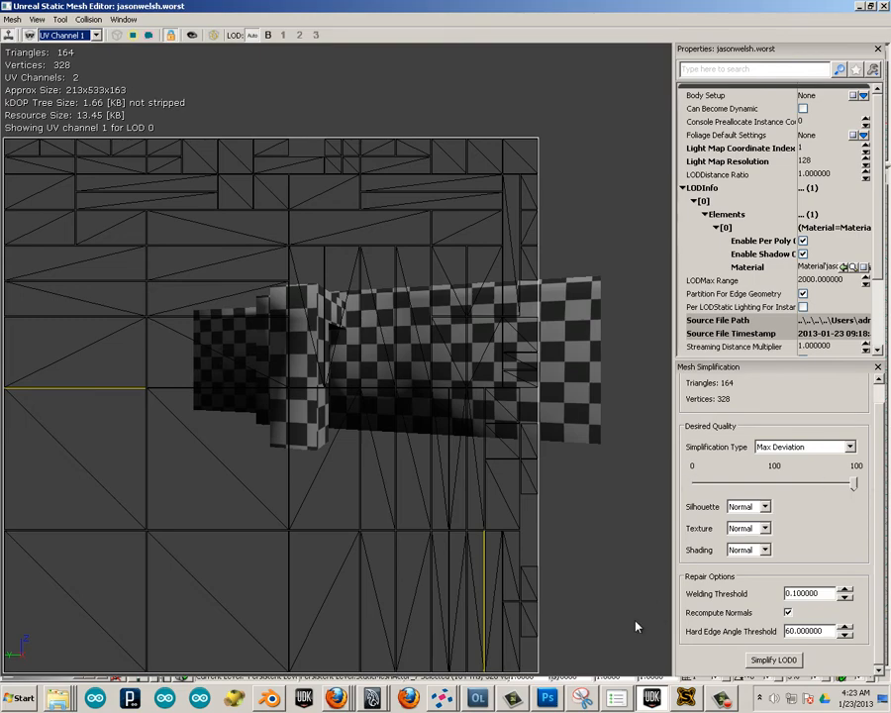
Switch to Blender, expose the wall's mesh data properties, and remove the second UV map, UVMap.001.
{"action": "left_click", "coordinate": [269, 699]}
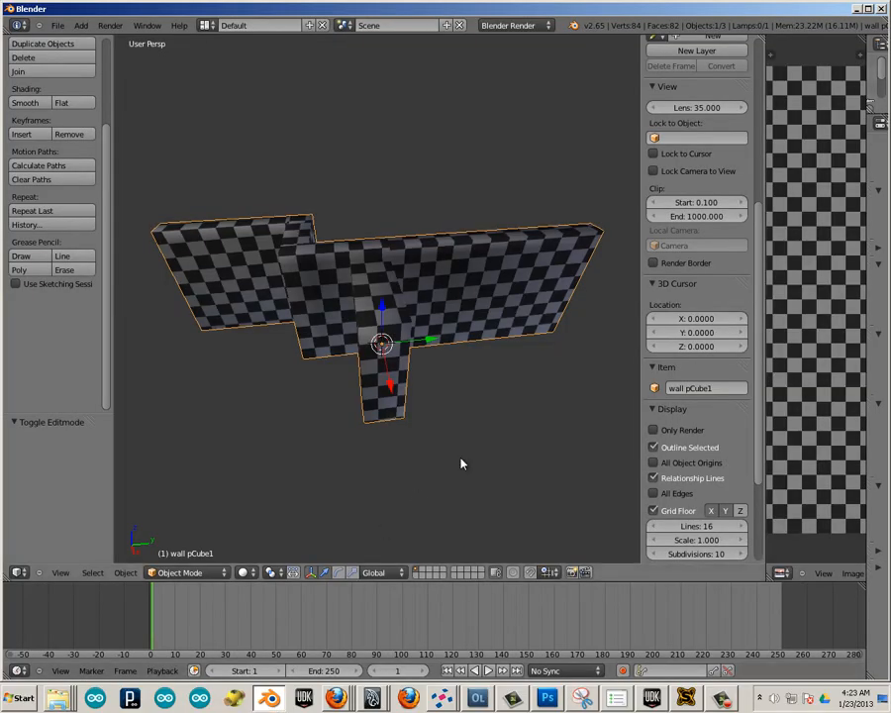
{"action": "left_click_drag", "start_coordinate": [765, 332], "coordinate": [616, 331]}
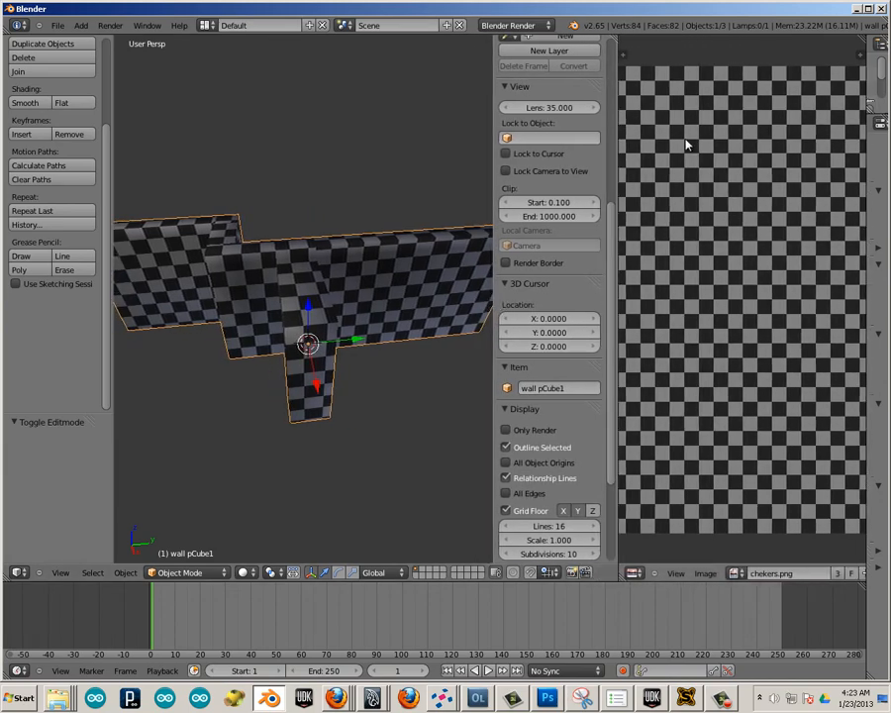
{"action": "scroll", "coordinate": [818, 151], "scroll_direction": "up", "scroll_amount": 3}
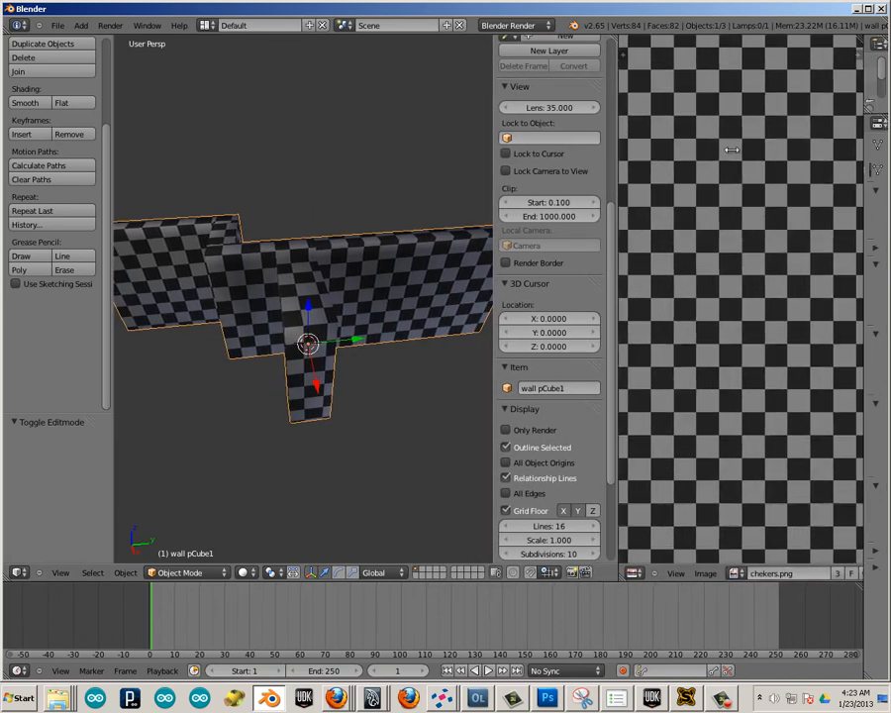
{"action": "left_click_drag", "start_coordinate": [870, 169], "coordinate": [655, 162]}
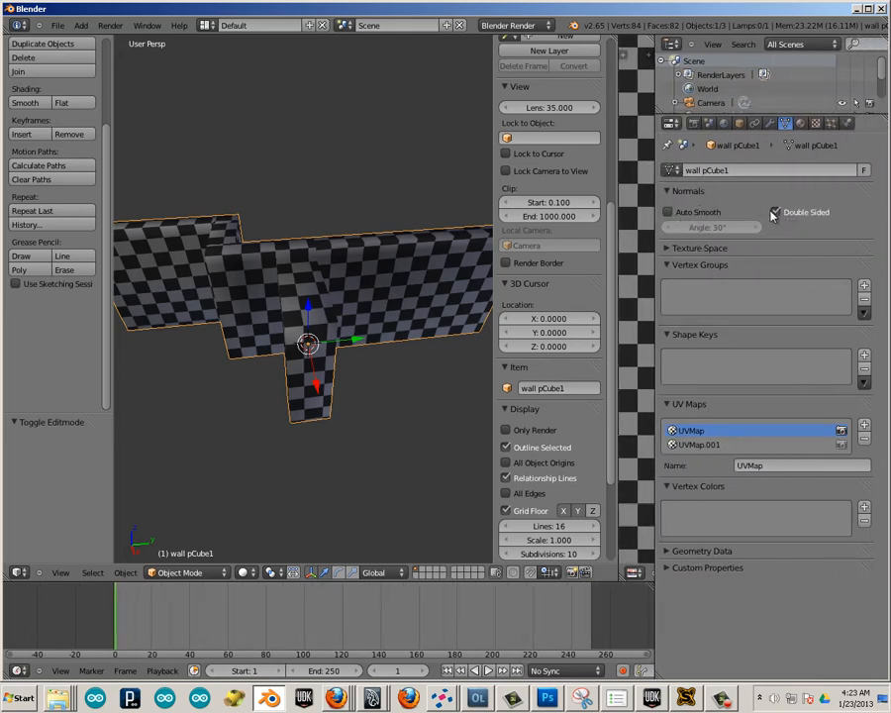
{"action": "left_click", "coordinate": [698, 446]}
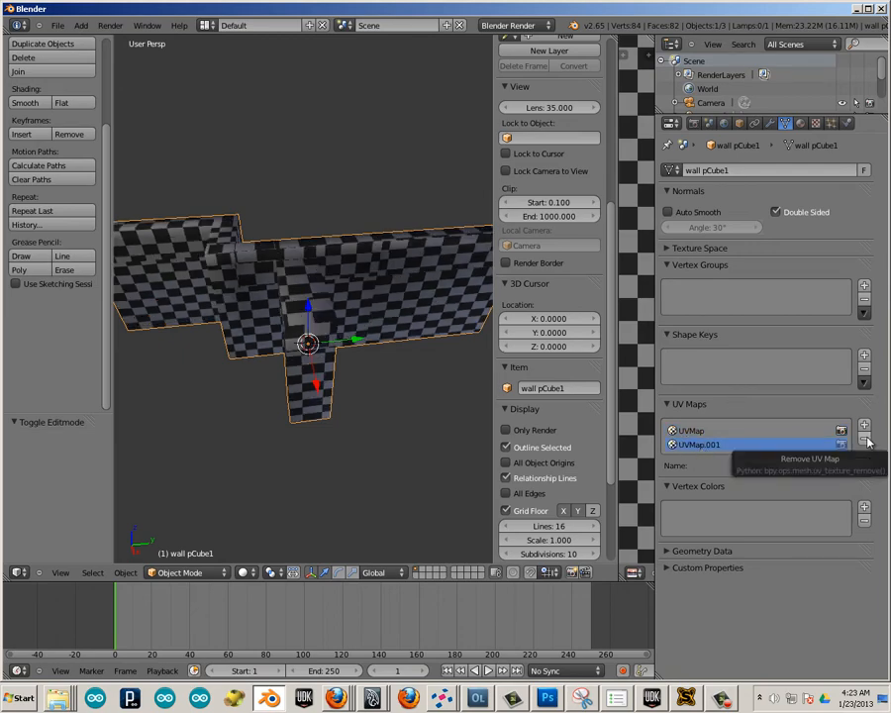
{"action": "left_click", "coordinate": [865, 441]}
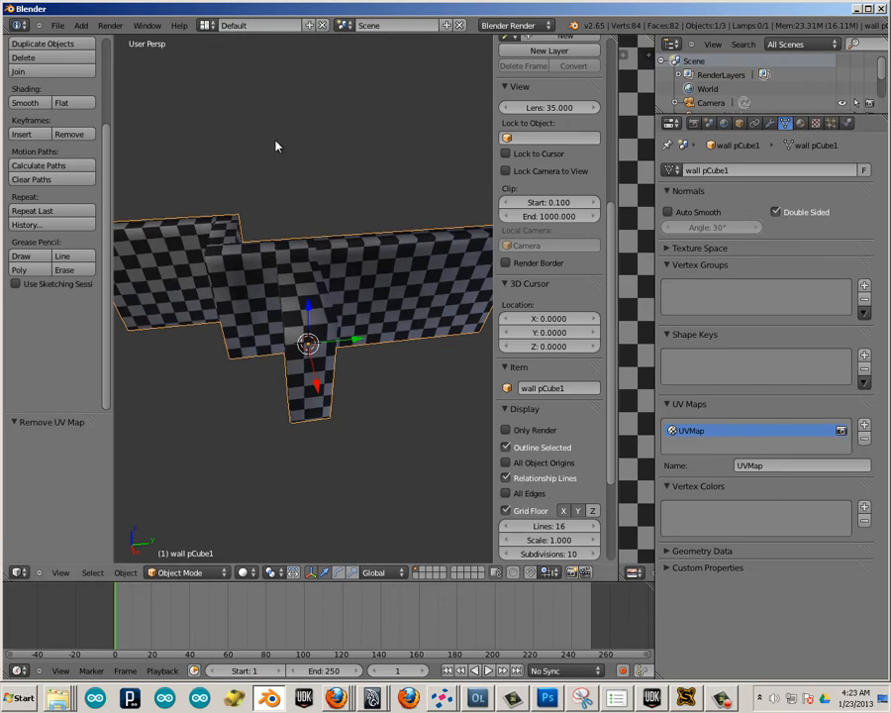
Export the wall as Autodesk FBX to the Desktop, overwriting worst.fbx.
{"action": "left_click", "coordinate": [58, 27]}
{"action": "mouse_move", "coordinate": [117, 251]}
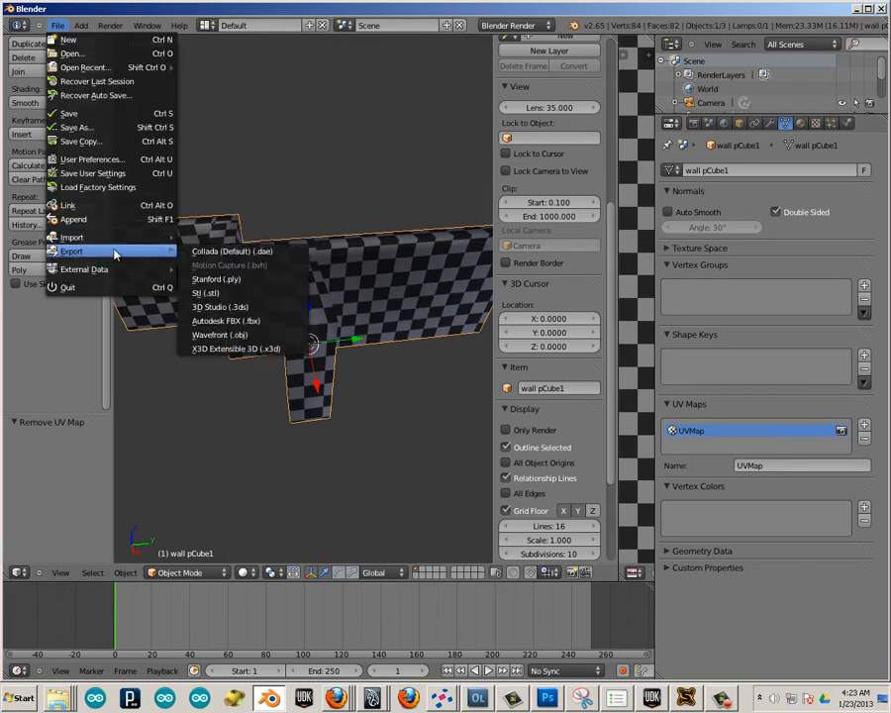
{"action": "left_click", "coordinate": [250, 321]}
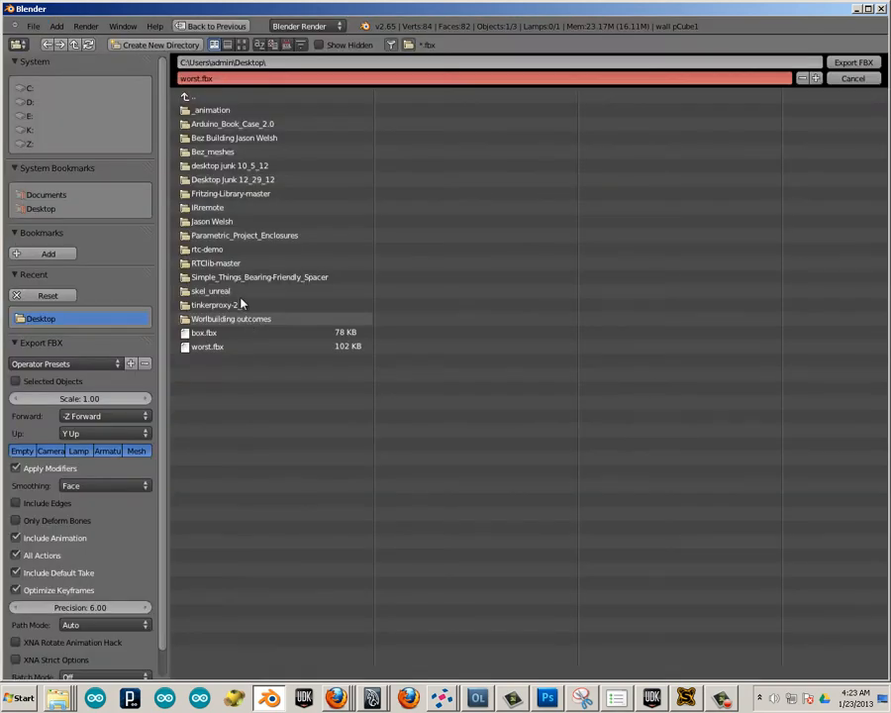
{"action": "left_click", "coordinate": [207, 349]}
{"action": "left_click", "coordinate": [852, 63]}
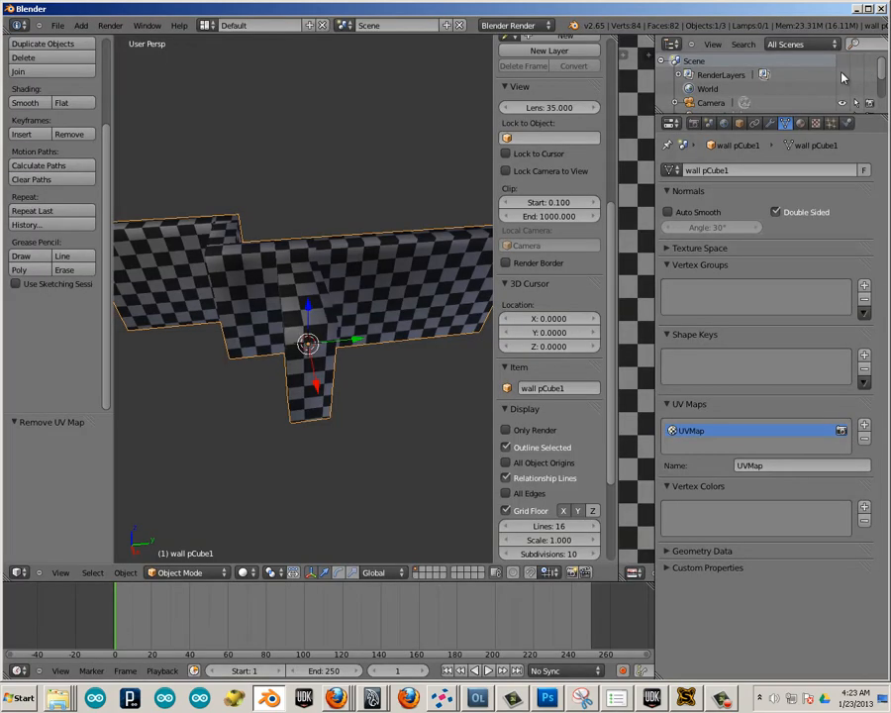
Return to Unreal Development Kit, close the mesh editor, and reimport the worst static mesh, accepting the outdated FBX version.
{"action": "left_click", "coordinate": [651, 700]}
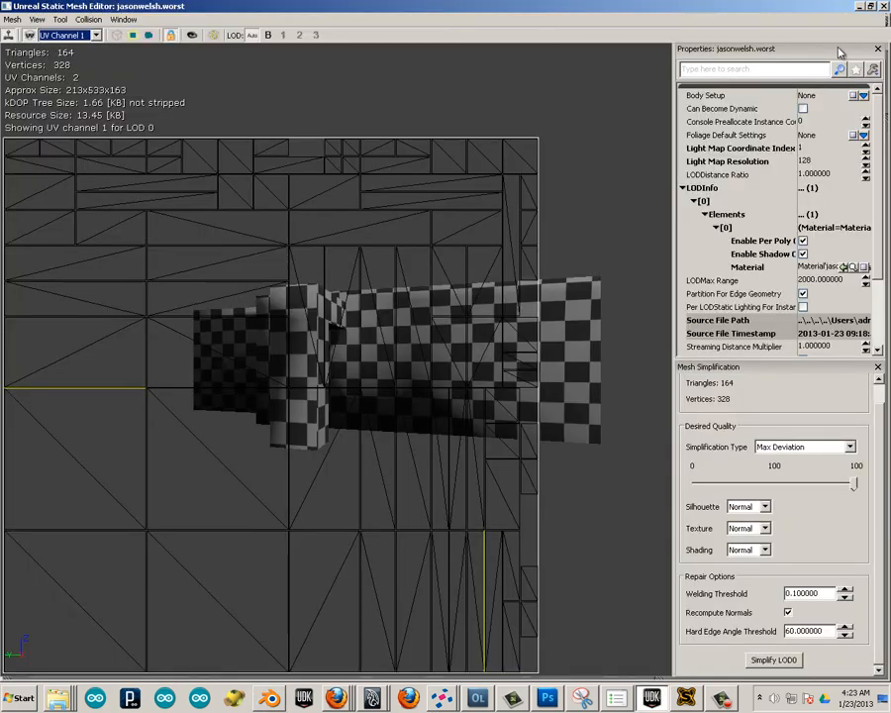
{"action": "left_click", "coordinate": [882, 7]}
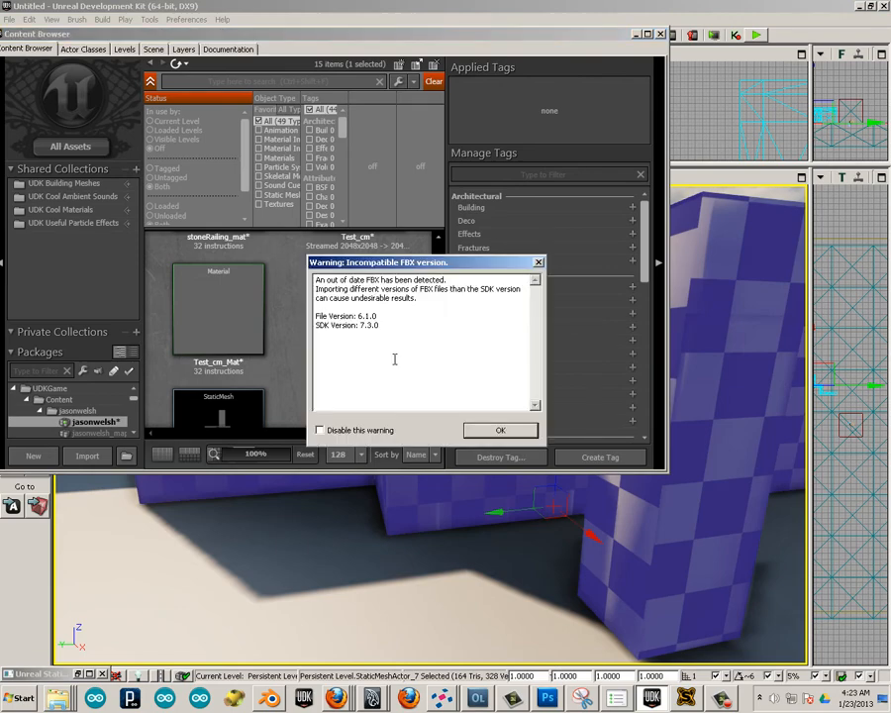
{"action": "left_click", "coordinate": [498, 433]}
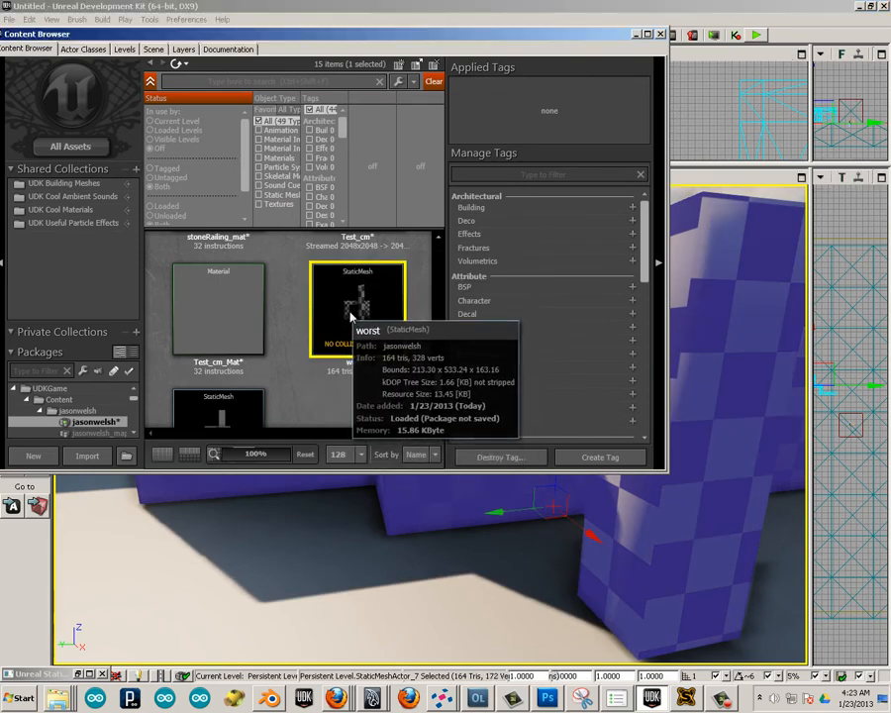
Open the reimported worst mesh and inspect UV channels 0 and 1 with the UV overlay on.
{"action": "double_click", "coordinate": [347, 313]}
{"action": "left_click", "coordinate": [79, 36]}
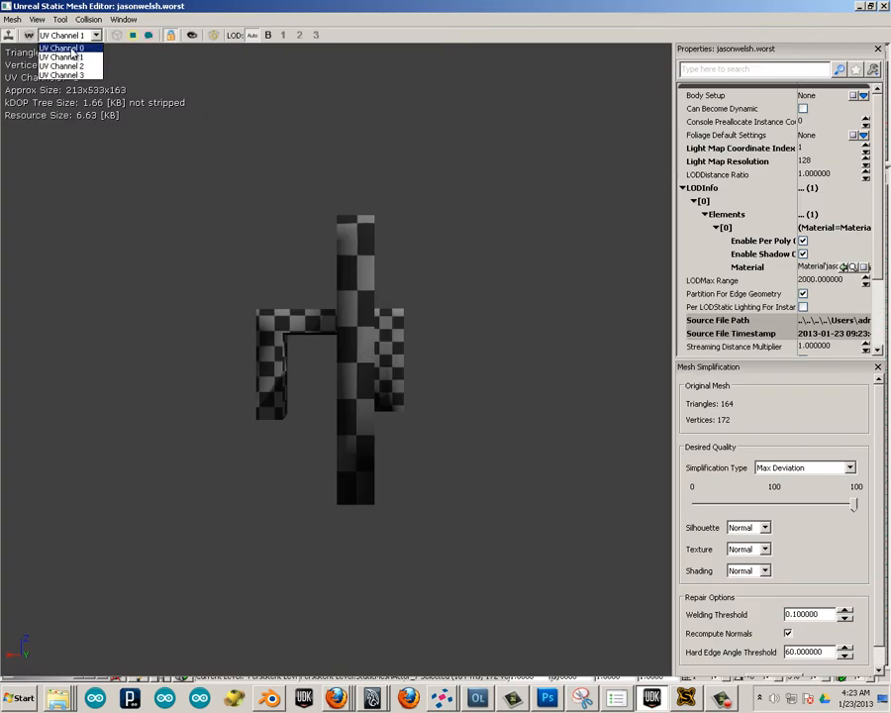
{"action": "left_click", "coordinate": [62, 49]}
{"action": "left_click", "coordinate": [69, 37]}
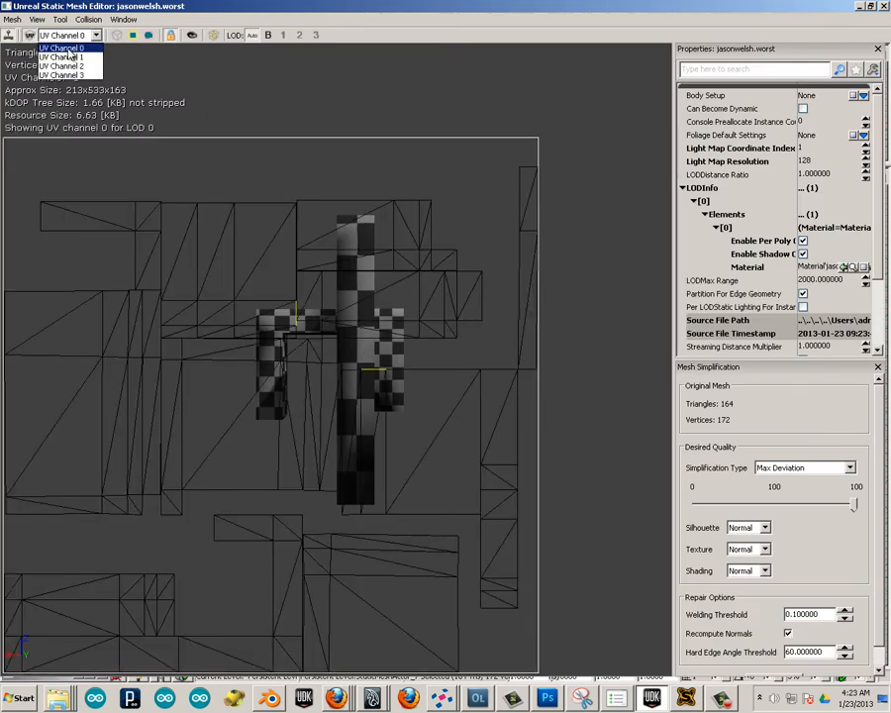
{"action": "left_click", "coordinate": [50, 54]}
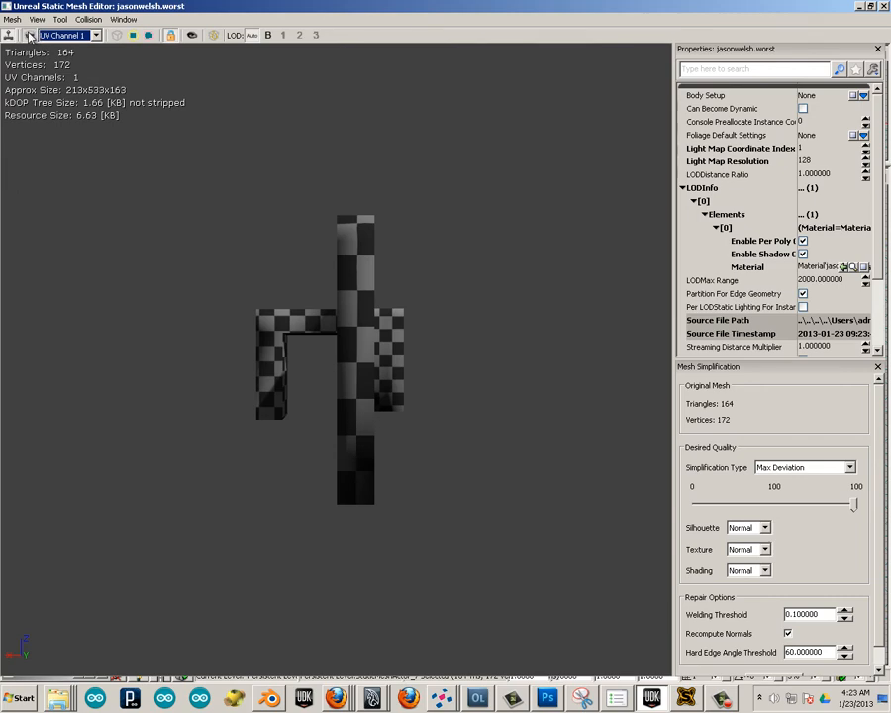
{"action": "left_click", "coordinate": [29, 35]}
{"action": "left_click", "coordinate": [61, 36]}
{"action": "left_click", "coordinate": [51, 42]}
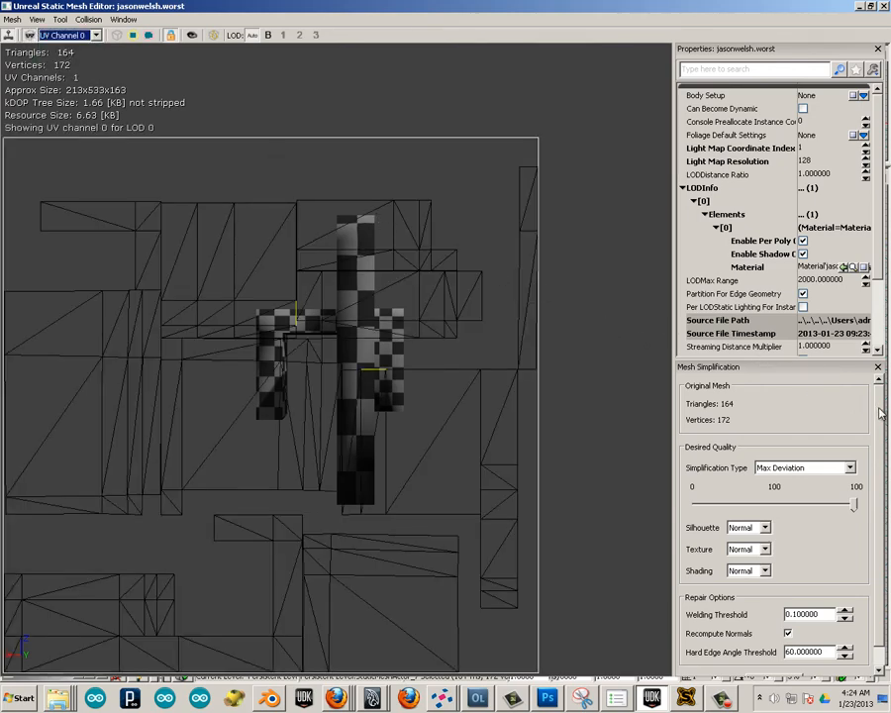
{"action": "scroll", "coordinate": [883, 428], "scroll_direction": "down", "scroll_amount": 2}
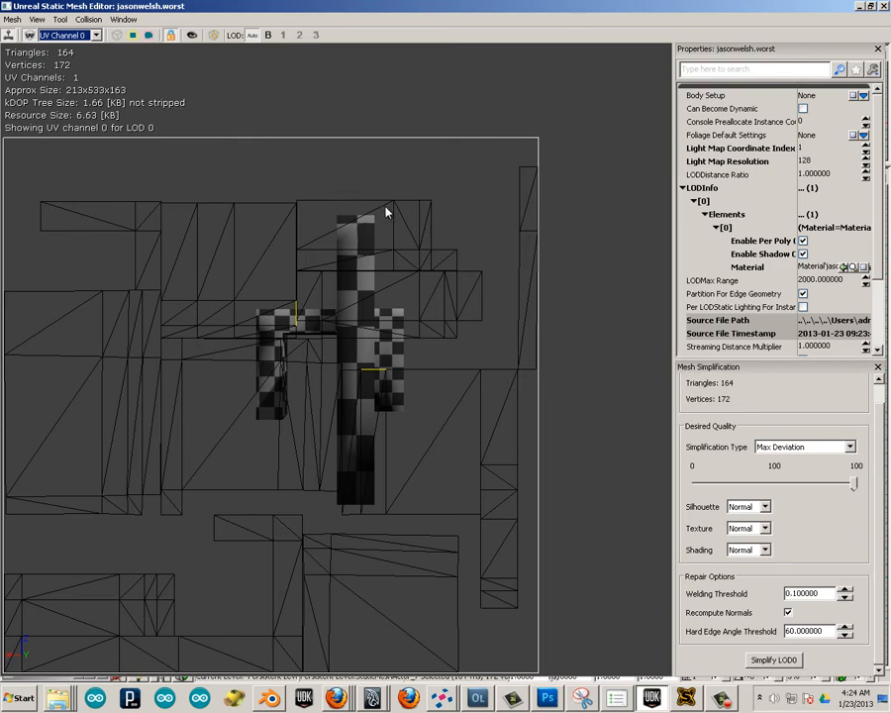
{"action": "left_click", "coordinate": [88, 19]}
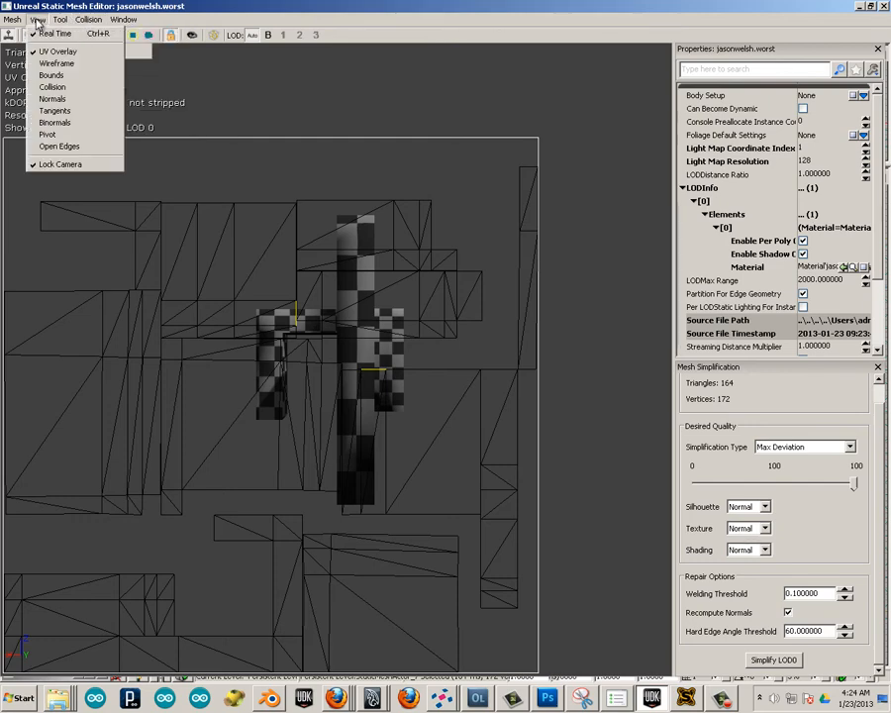
{"action": "mouse_move", "coordinate": [13, 22]}
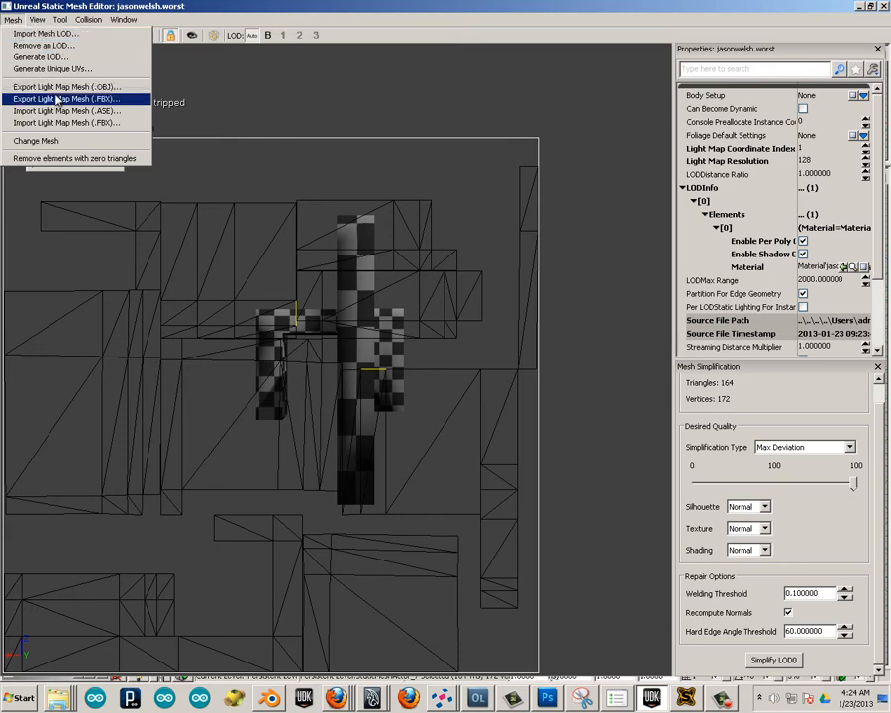
{"action": "mouse_move", "coordinate": [60, 27]}
{"action": "mouse_move", "coordinate": [88, 24]}
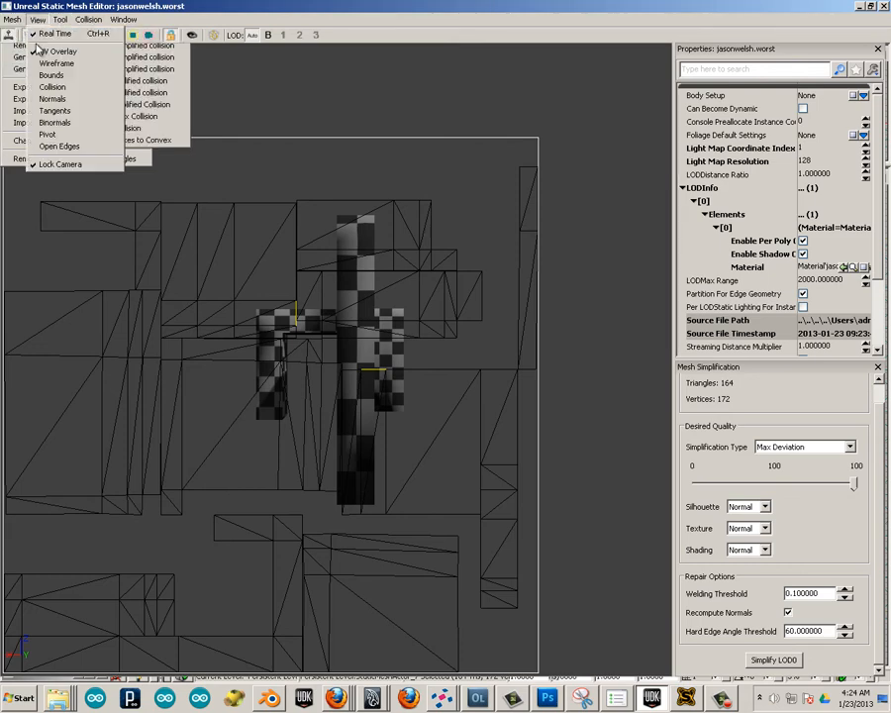
{"action": "left_click", "coordinate": [212, 20]}
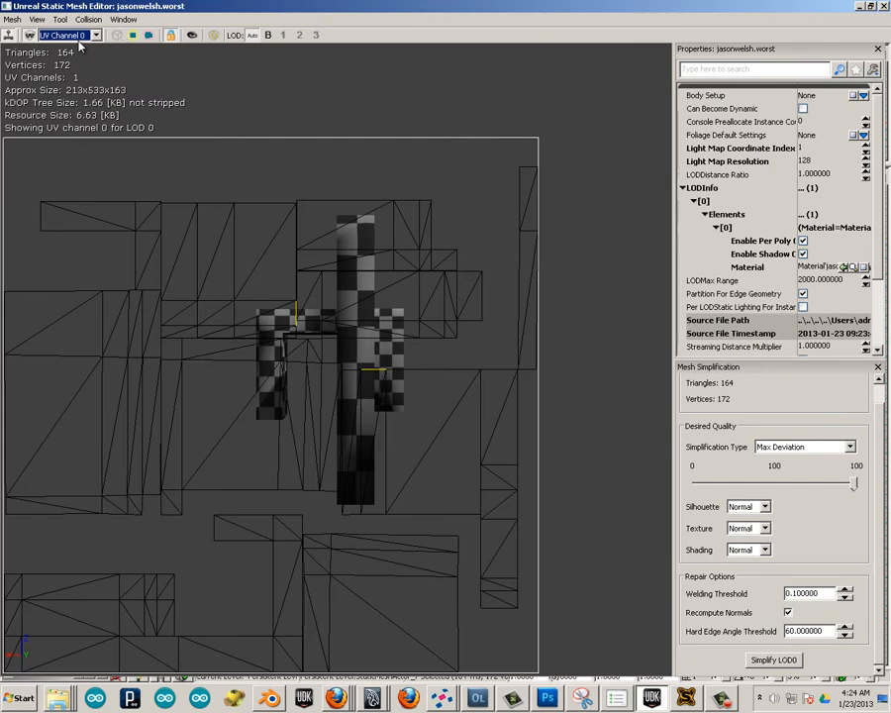
Set the UV overlay to channel 1 and look through the worst mesh's properties, including its UV precision and collision settings.
{"action": "left_click", "coordinate": [30, 37]}
{"action": "left_click", "coordinate": [30, 36]}
{"action": "scroll", "coordinate": [789, 464], "scroll_direction": "down", "scroll_amount": 3}
{"action": "scroll", "coordinate": [844, 510], "scroll_direction": "up", "scroll_amount": 2}
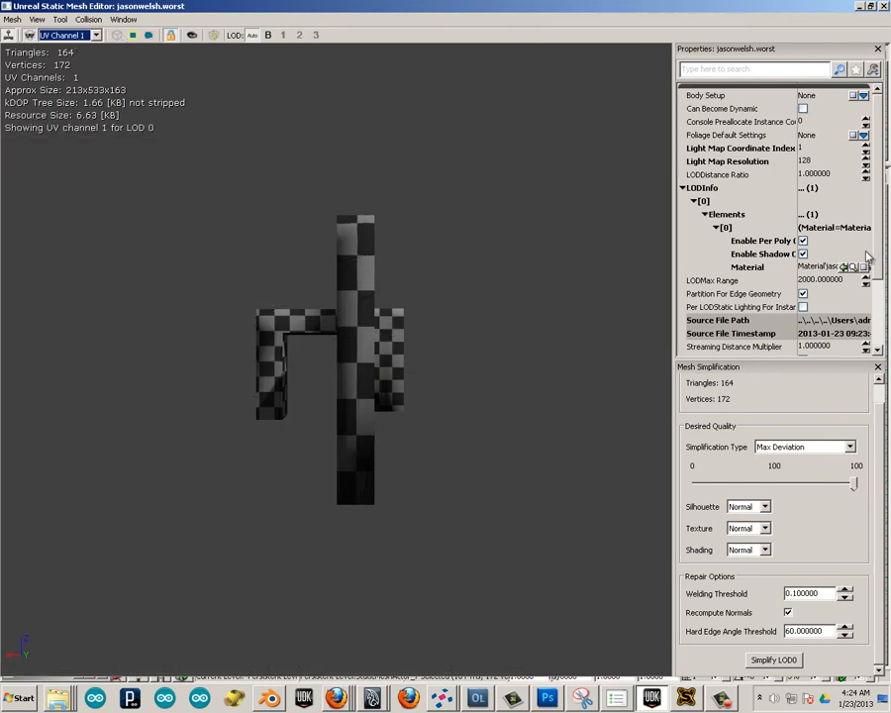
{"action": "scroll", "coordinate": [867, 258], "scroll_direction": "down", "scroll_amount": 3}
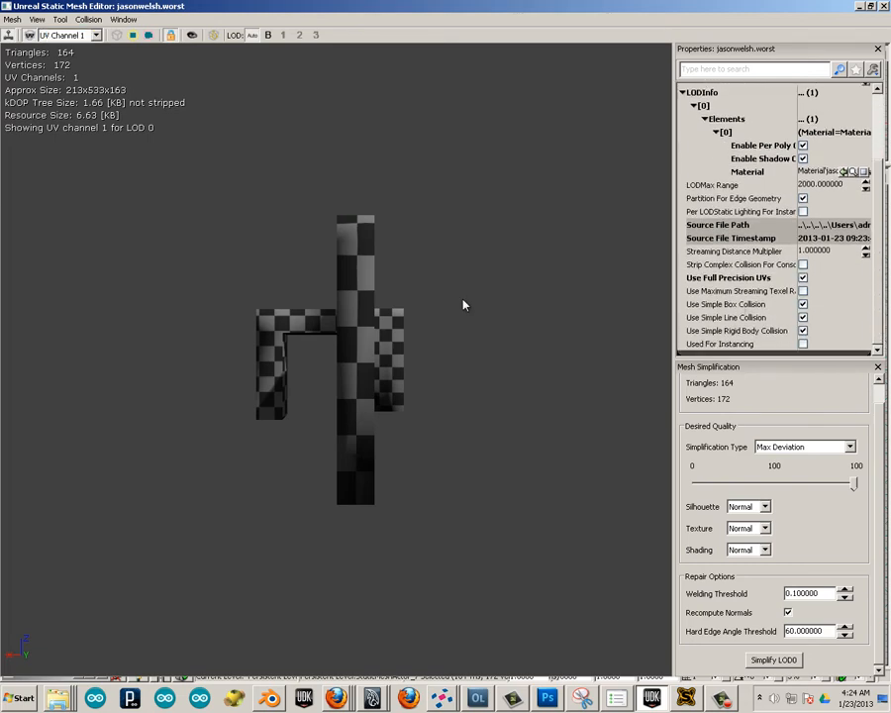
{"action": "left_click_drag", "start_coordinate": [361, 312], "coordinate": [360, 313]}
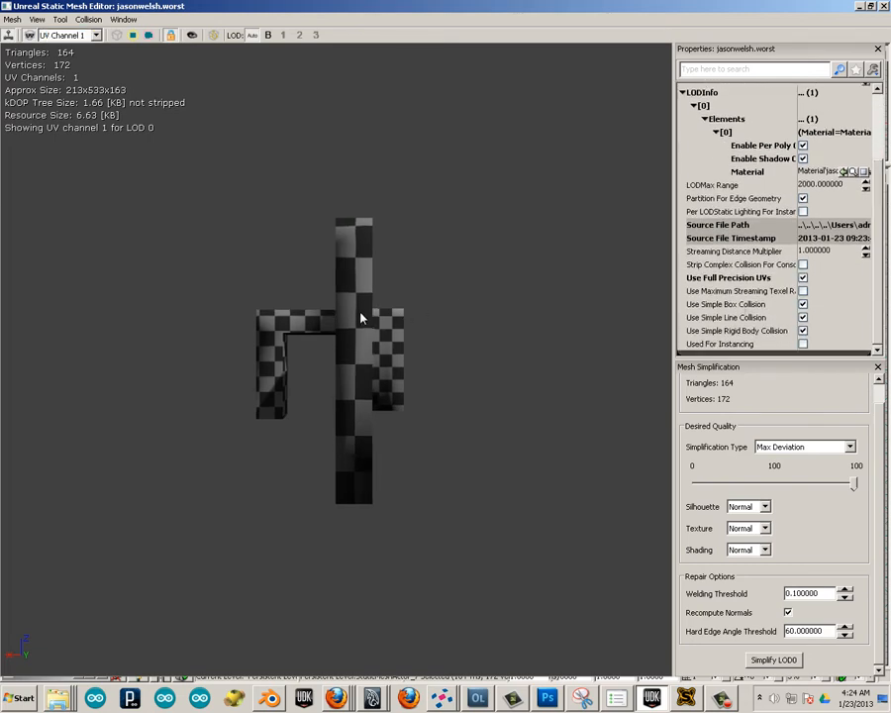
Open the Generate Unique UVs options for the worst mesh.
{"action": "left_click", "coordinate": [60, 19]}
{"action": "mouse_move", "coordinate": [40, 21]}
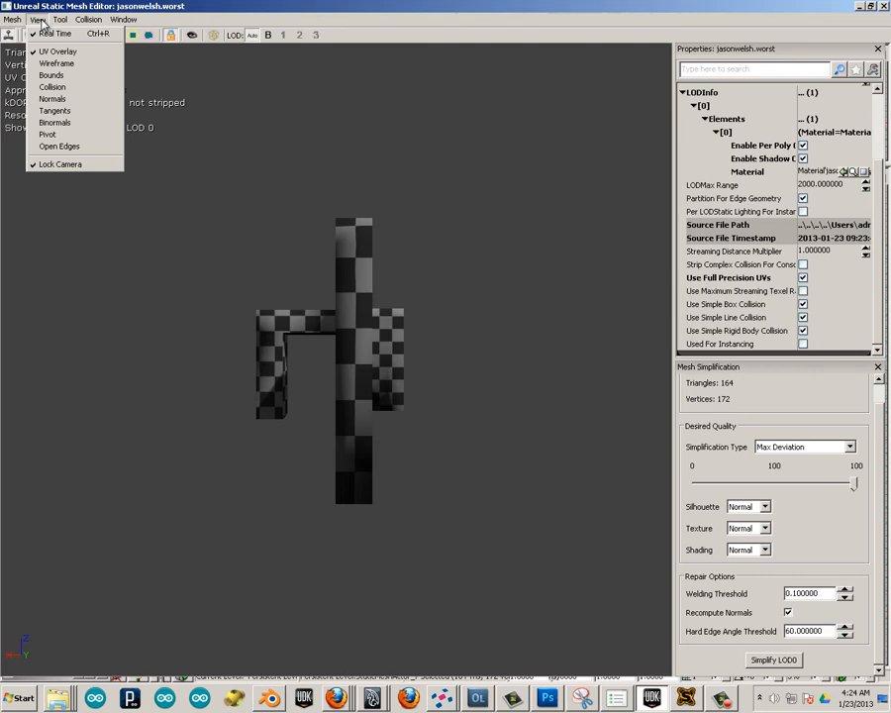
{"action": "mouse_move", "coordinate": [13, 22]}
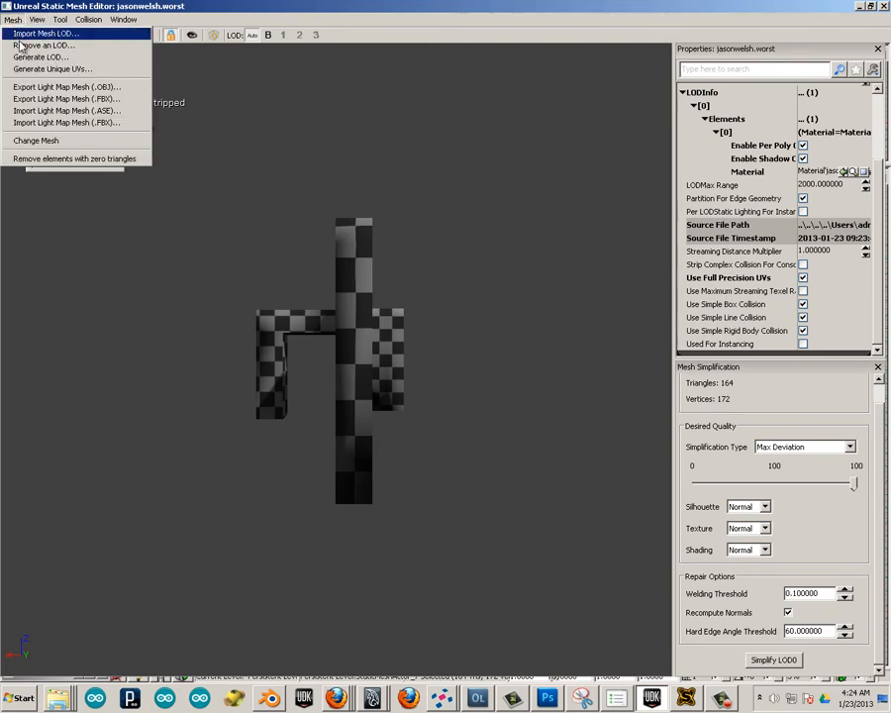
{"action": "left_click", "coordinate": [43, 70]}
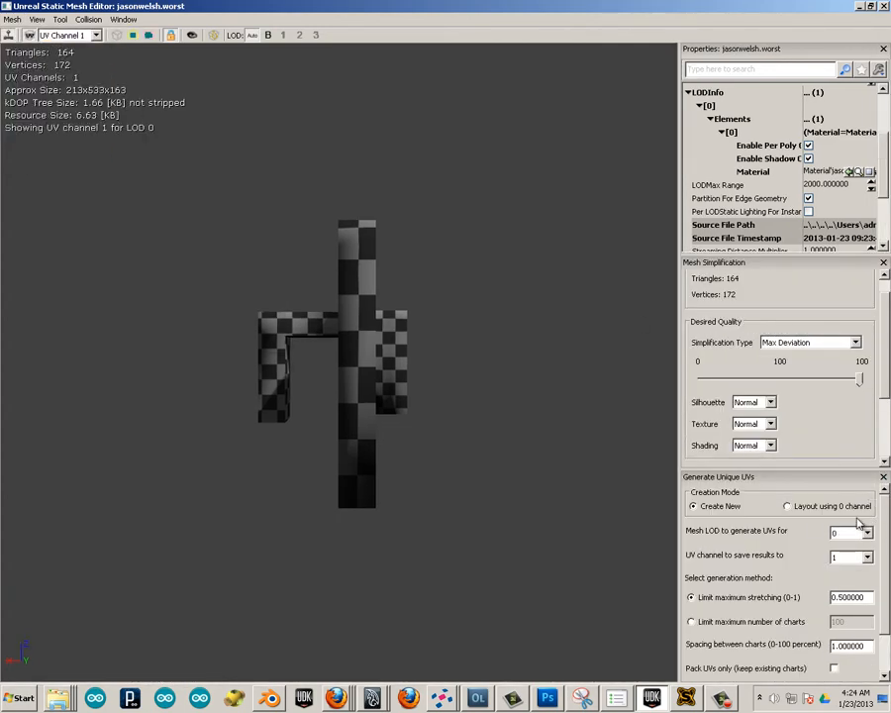
Generate unique UVs for LOD 0 of the worst mesh, using the layout of channel 0 and saving to channel 1.
{"action": "left_click", "coordinate": [787, 507]}
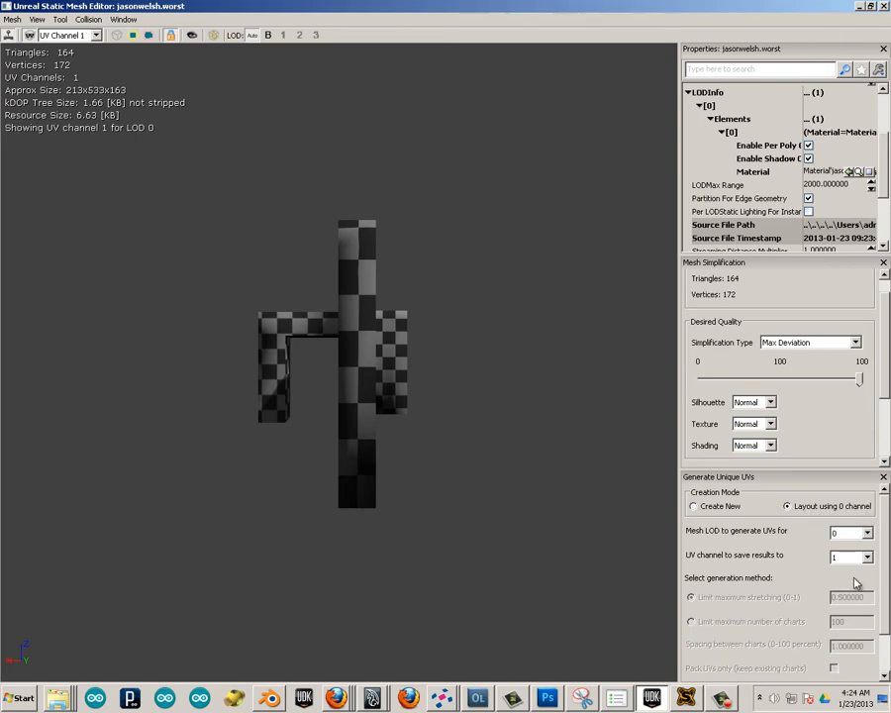
{"action": "scroll", "coordinate": [802, 581], "scroll_direction": "down", "scroll_amount": 1}
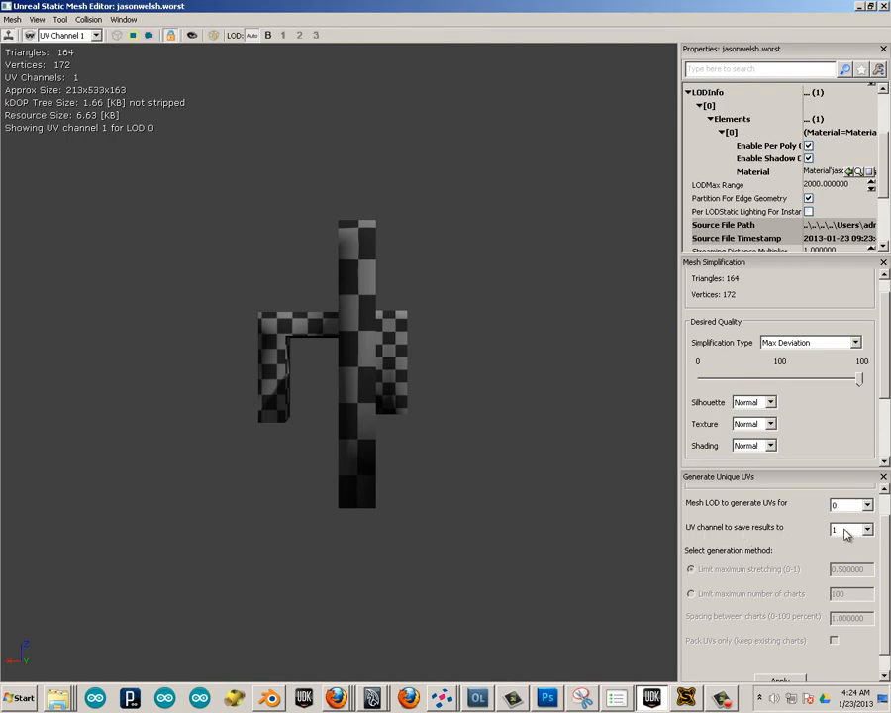
{"action": "scroll", "coordinate": [886, 591], "scroll_direction": "down", "scroll_amount": 1}
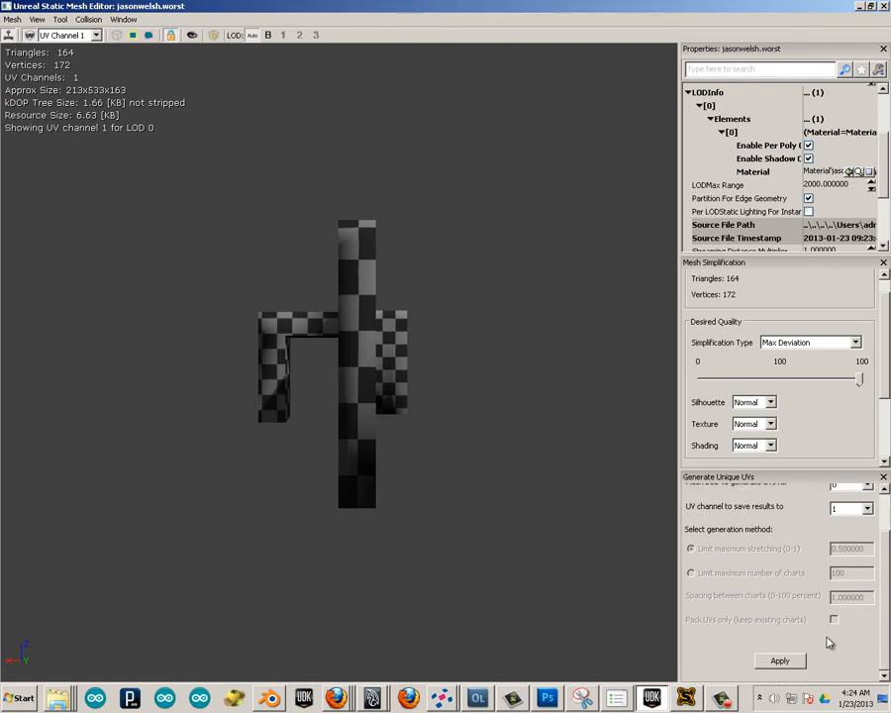
{"action": "left_click", "coordinate": [784, 660]}
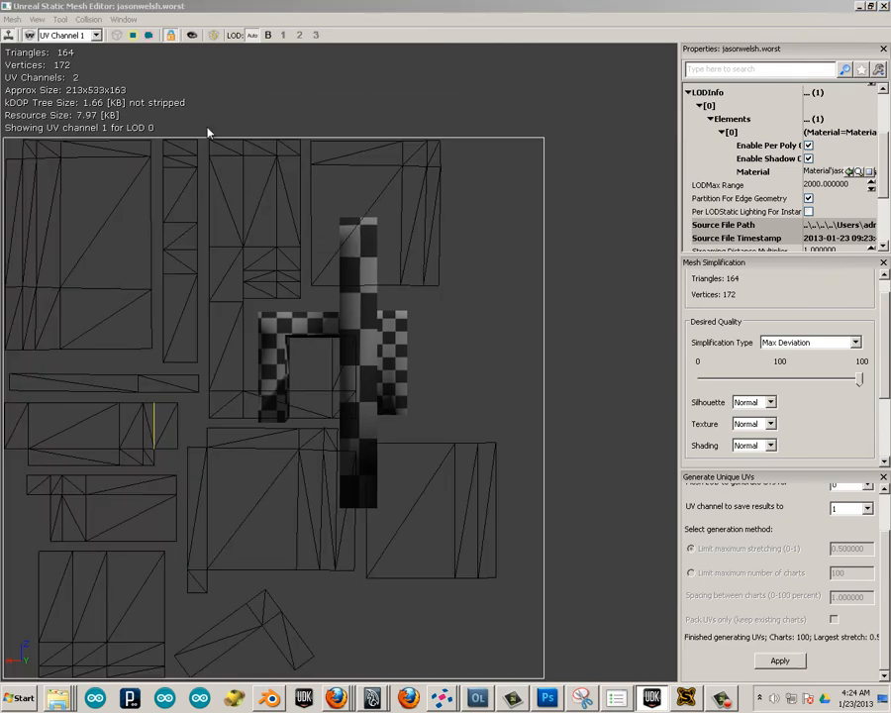
Compare UV channel 0 with the newly generated UV channel 1 in the worst mesh's UV overlay.
{"action": "left_click", "coordinate": [88, 38]}
{"action": "left_click", "coordinate": [61, 47]}
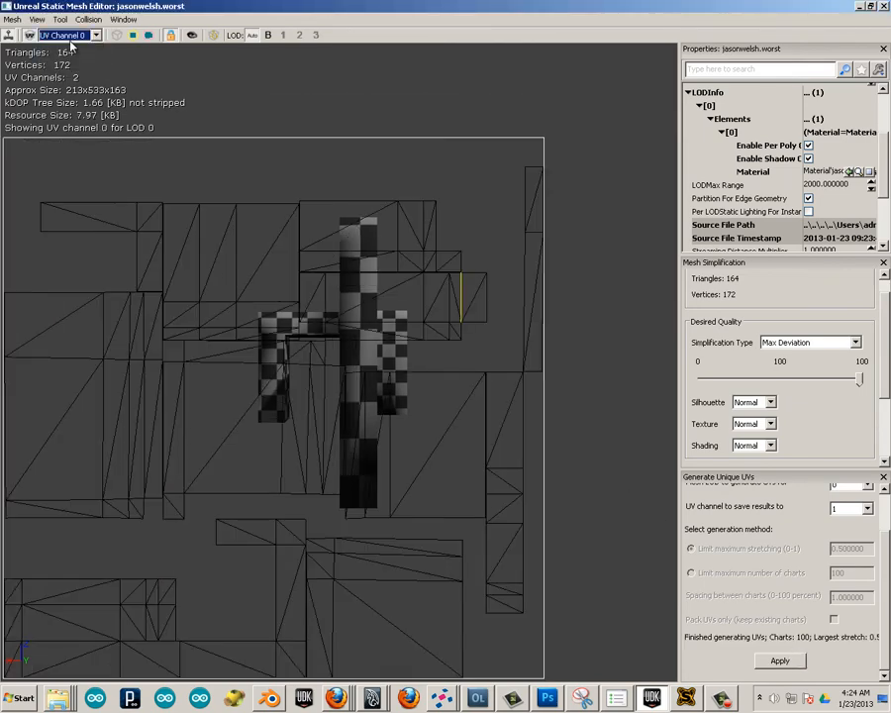
{"action": "left_click", "coordinate": [88, 36]}
{"action": "left_click", "coordinate": [60, 57]}
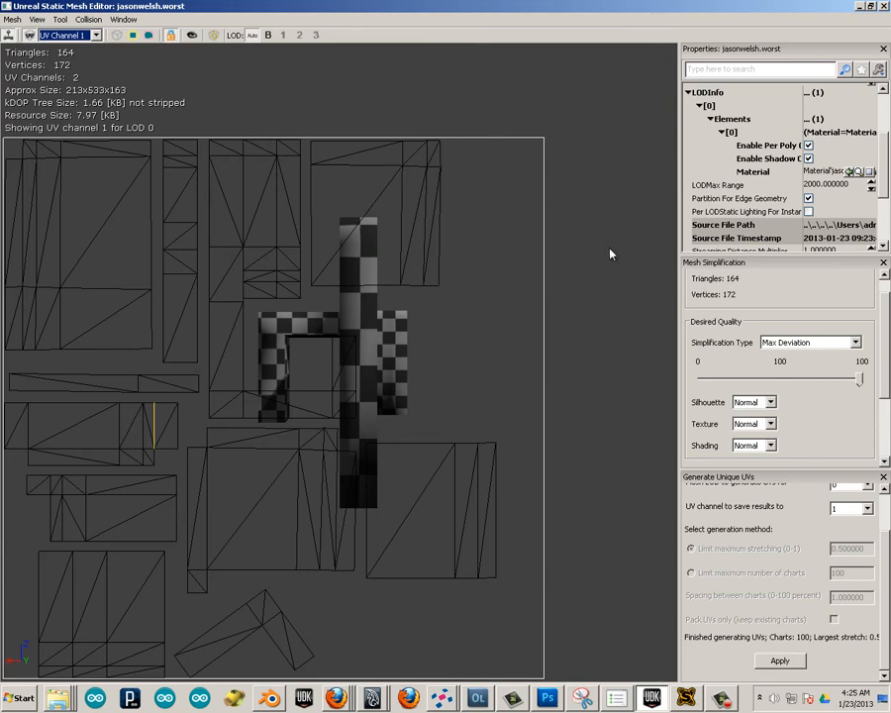
{"action": "left_click", "coordinate": [516, 96]}
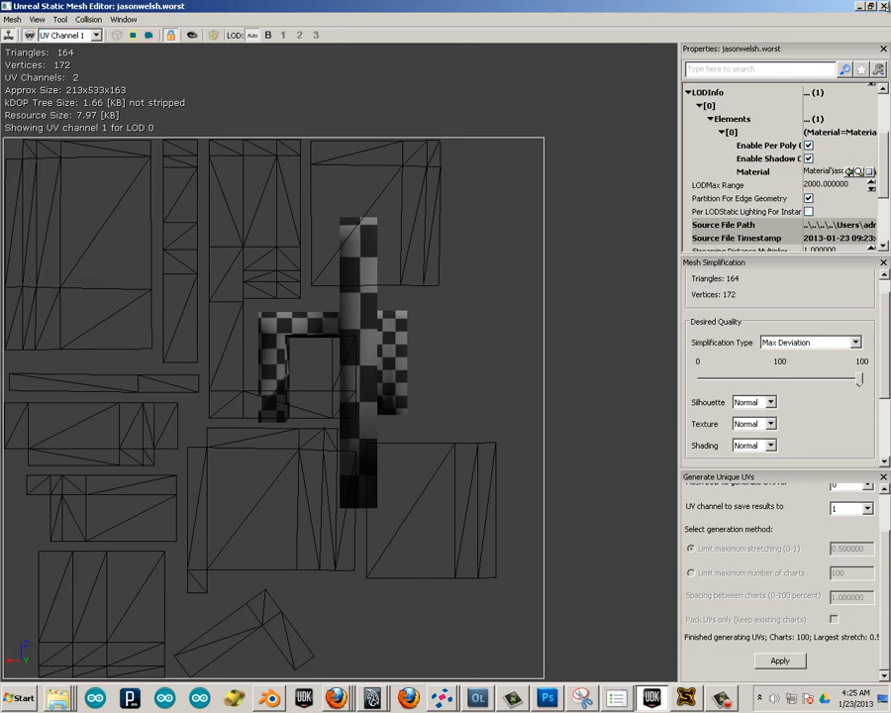
Close the mesh editor and content browser, and build the level's lighting with Lightmass at Production quality.
{"action": "left_click", "coordinate": [883, 7]}
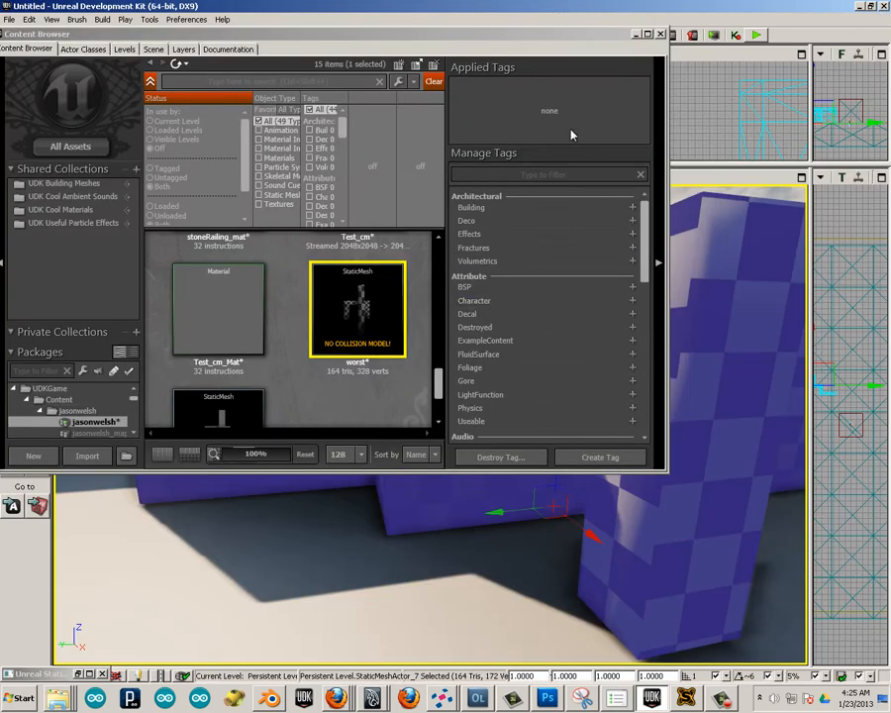
{"action": "left_click", "coordinate": [660, 36]}
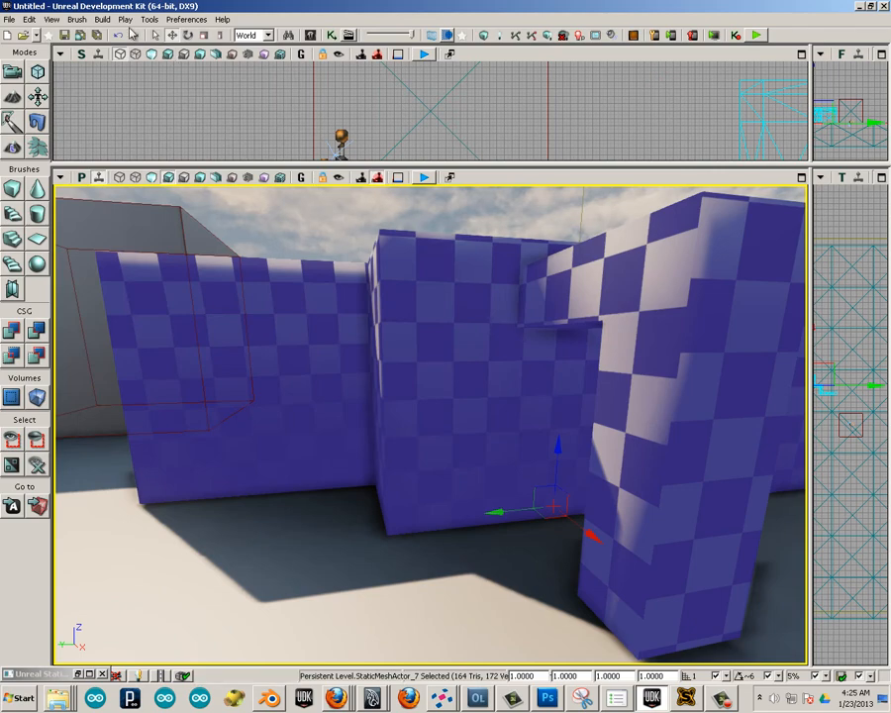
{"action": "left_click", "coordinate": [100, 19]}
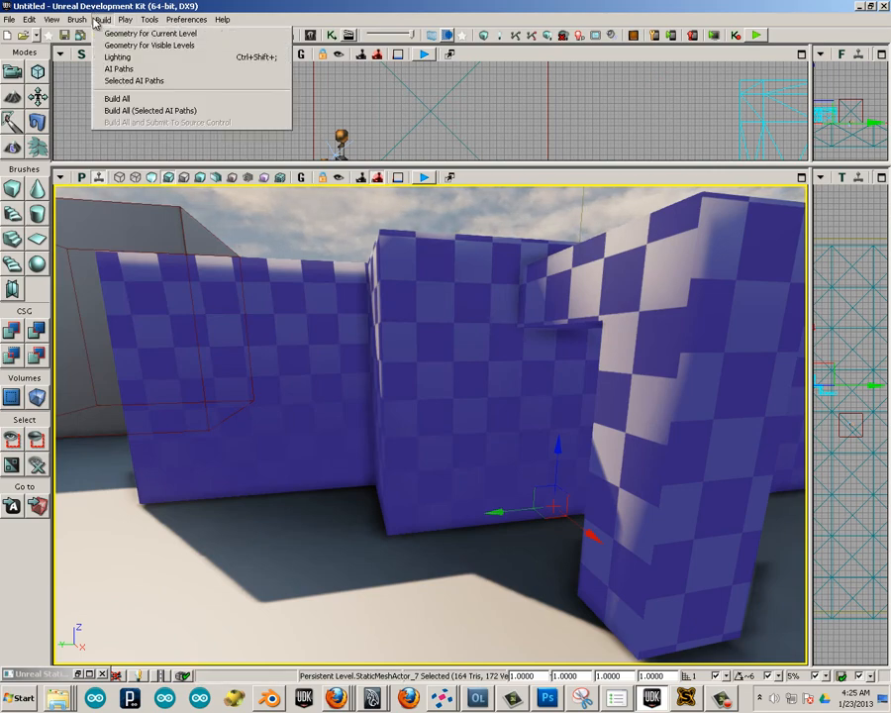
{"action": "left_click", "coordinate": [110, 57]}
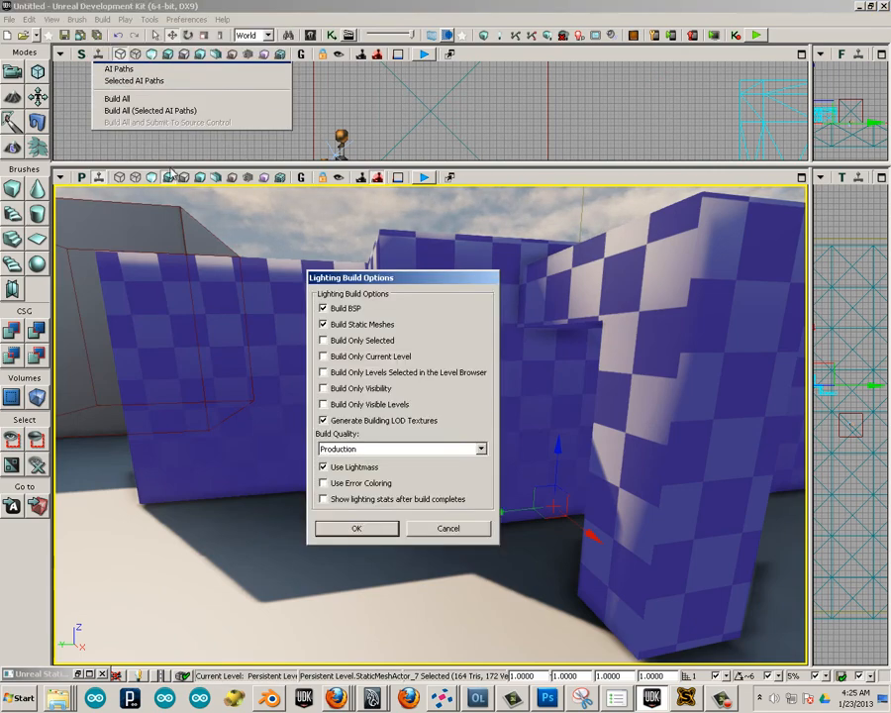
{"action": "left_click", "coordinate": [354, 530]}
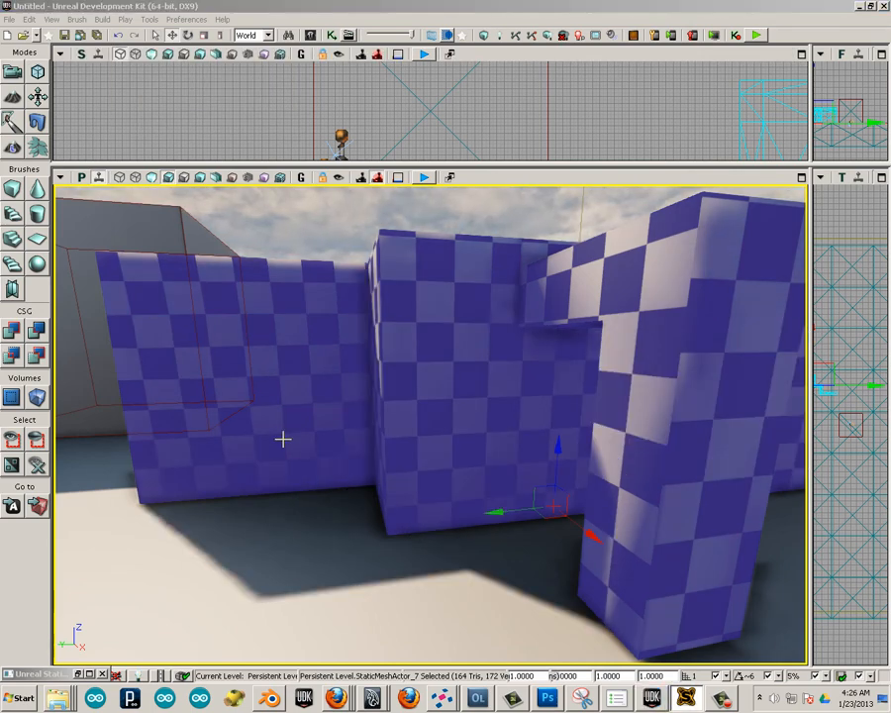
{"action": "mouse_move", "coordinate": [285, 460]}
{"action": "left_mouse_down"}
{"action": "mouse_move", "coordinate": [351, 529]}
{"action": "mouse_move", "coordinate": [565, 334]}
{"action": "mouse_move", "coordinate": [54, 263]}
{"action": "mouse_move", "coordinate": [54, 186]}
{"action": "mouse_move", "coordinate": [345, 241]}
{"action": "mouse_move", "coordinate": [304, 349]}
{"action": "mouse_move", "coordinate": [305, 263]}
{"action": "mouse_move", "coordinate": [425, 208]}
{"action": "mouse_move", "coordinate": [288, 479]}
{"action": "left_mouse_up"}
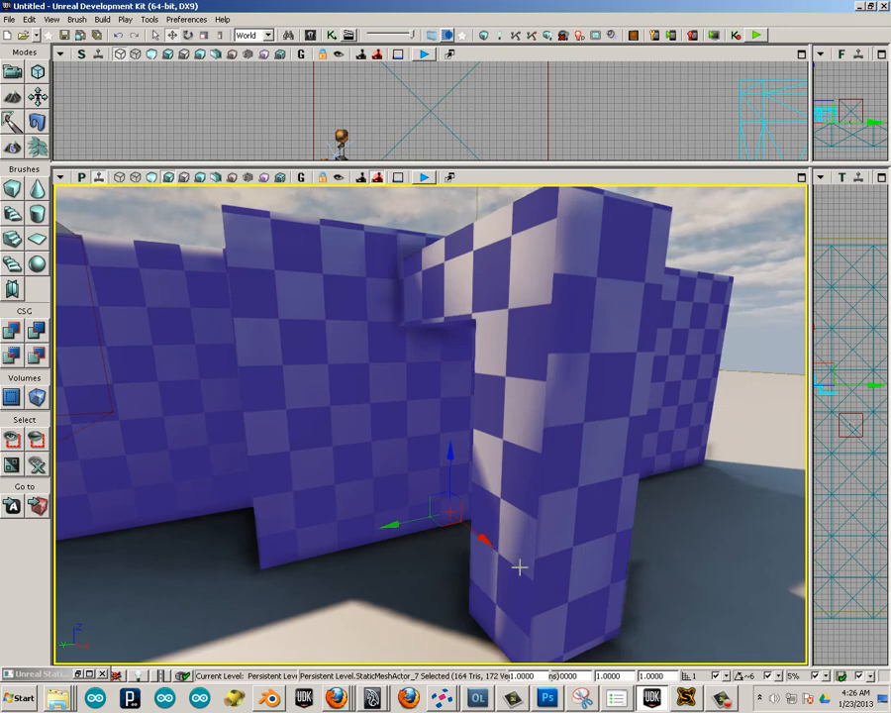
Examine the light map resolution settings in the wall actor's properties and in the worst static mesh's properties.
{"action": "double_click", "coordinate": [334, 363]}
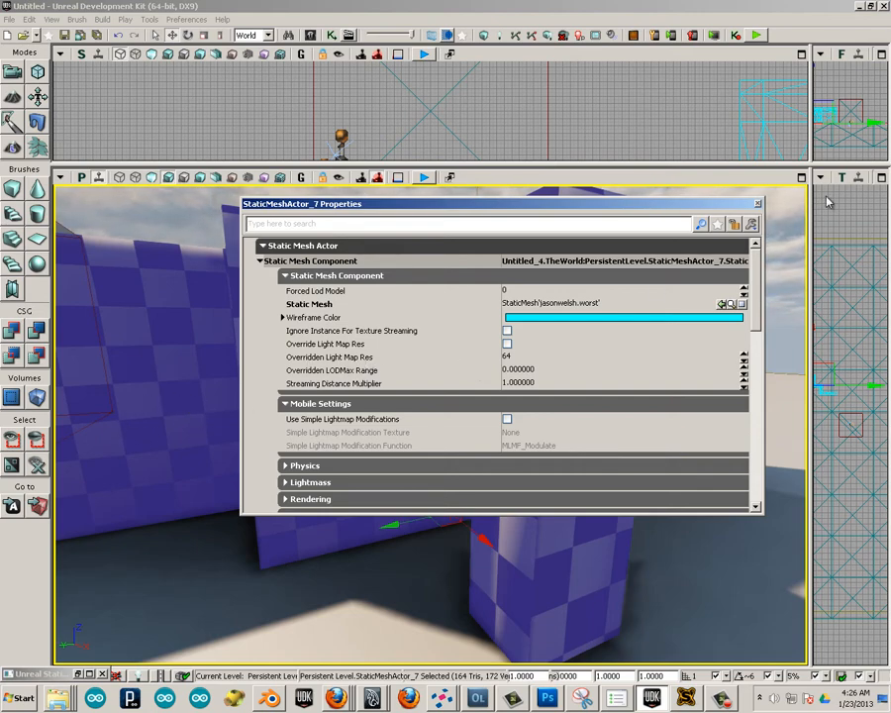
{"action": "left_click", "coordinate": [756, 204]}
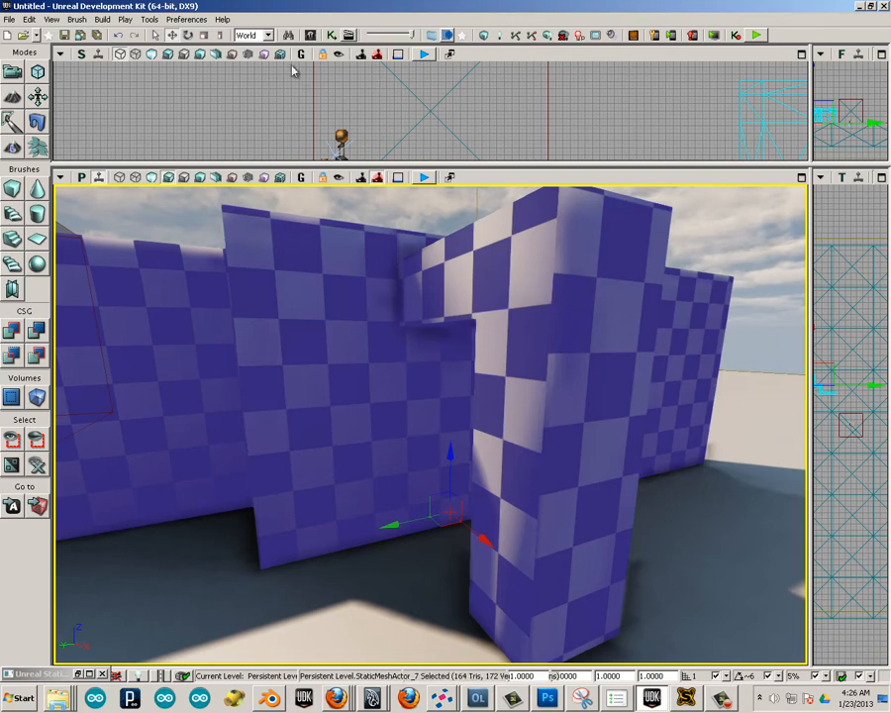
{"action": "left_click", "coordinate": [310, 36]}
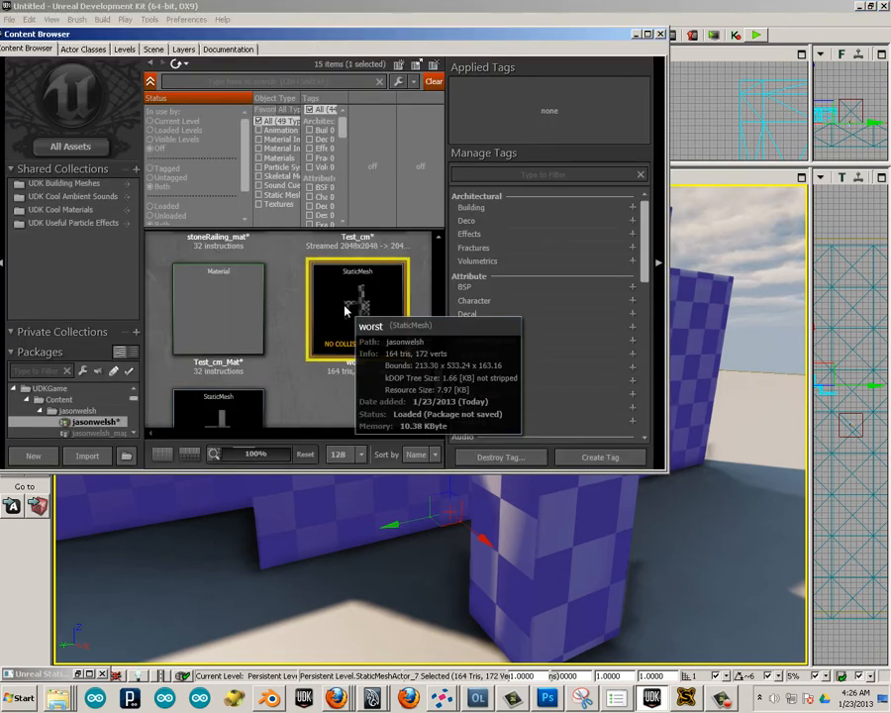
{"action": "double_click", "coordinate": [347, 298]}
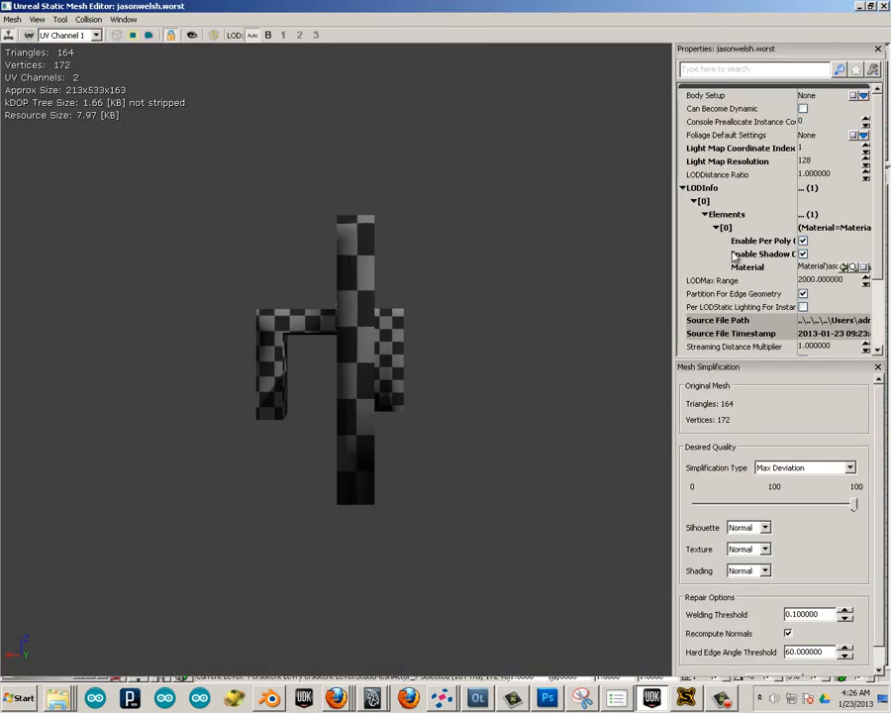
{"action": "mouse_move", "coordinate": [879, 228]}
{"action": "left_mouse_down"}
{"action": "mouse_move", "coordinate": [880, 305]}
{"action": "mouse_move", "coordinate": [879, 206]}
{"action": "mouse_move", "coordinate": [879, 218]}
{"action": "left_mouse_up"}
{"action": "left_click", "coordinate": [733, 162]}
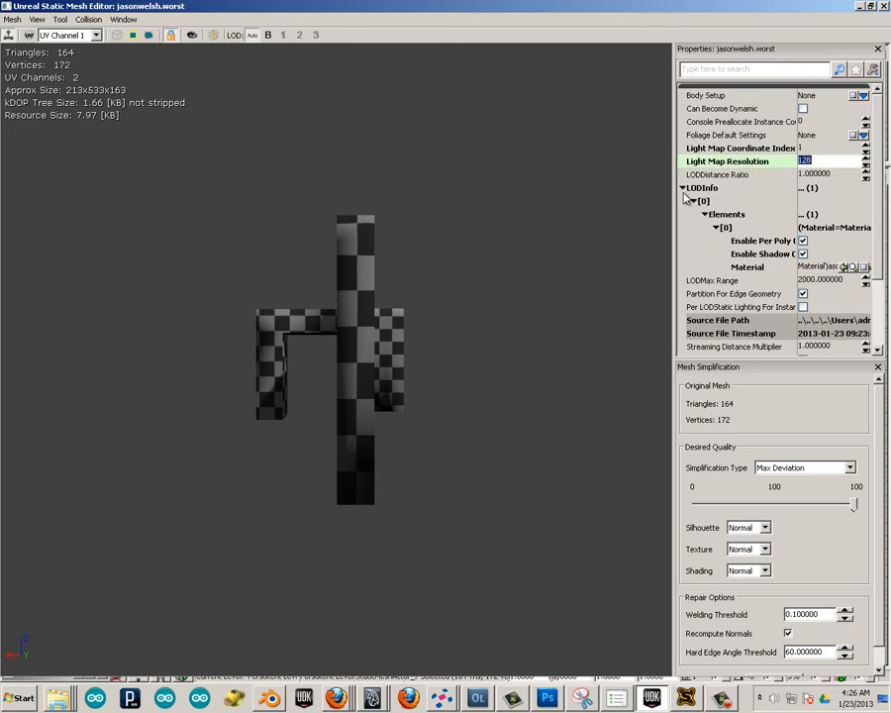
{"action": "left_click", "coordinate": [863, 6]}
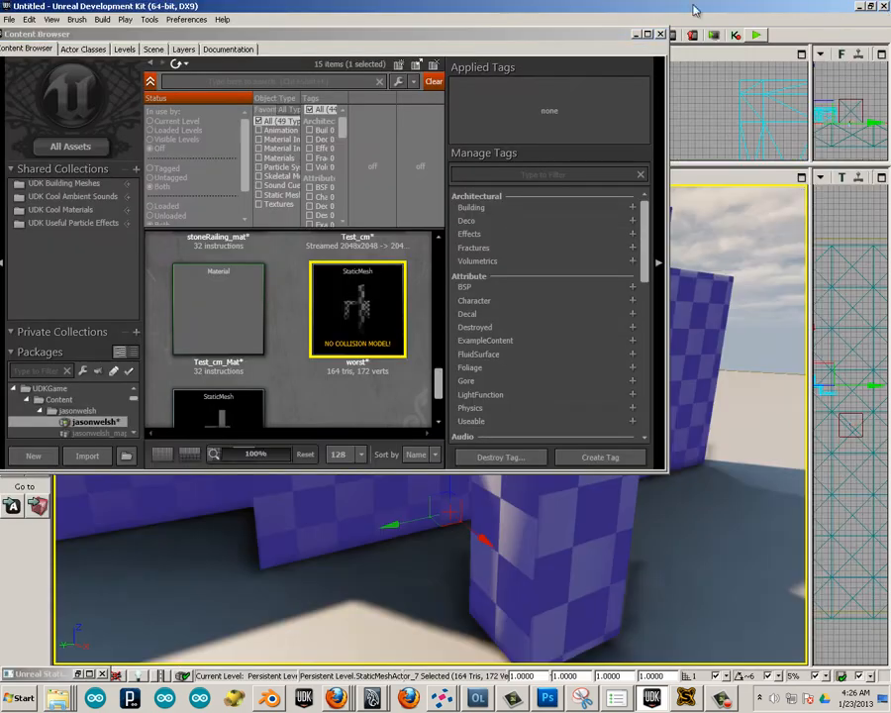
Set the wall actor's Overridden Light Map Res to 128, and close its properties and the content browser.
{"action": "double_click", "coordinate": [502, 528]}
{"action": "left_click", "coordinate": [506, 357]}
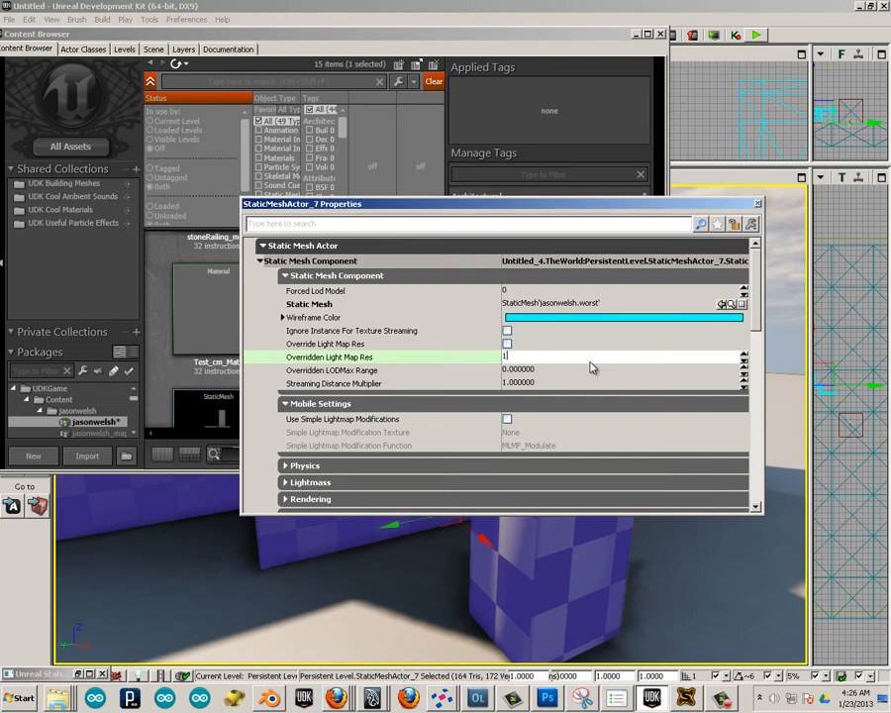
{"action": "key", "text": "Return"}
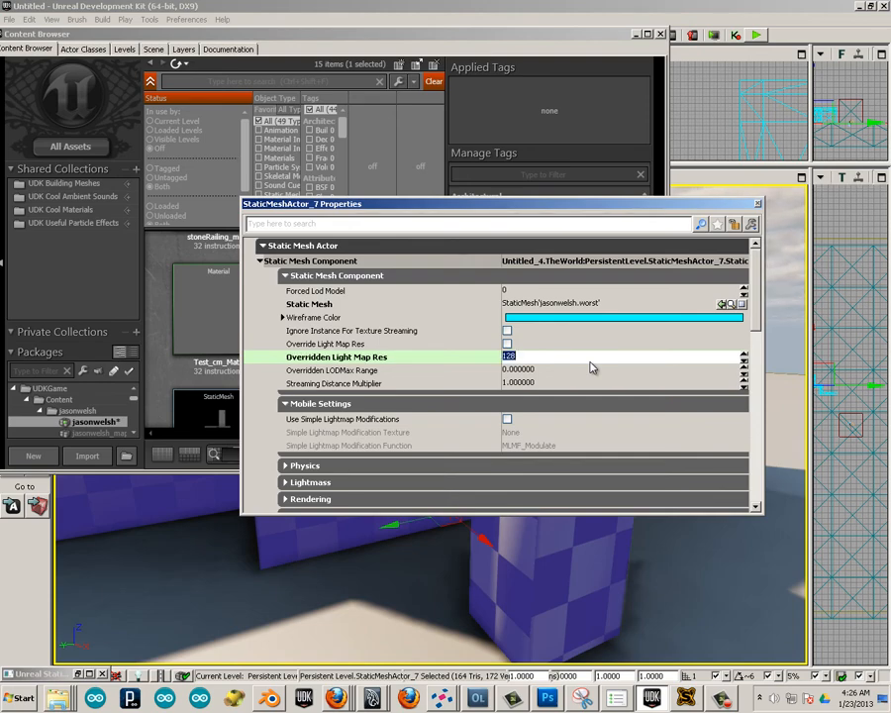
{"action": "left_click", "coordinate": [759, 205]}
{"action": "left_click", "coordinate": [661, 35]}
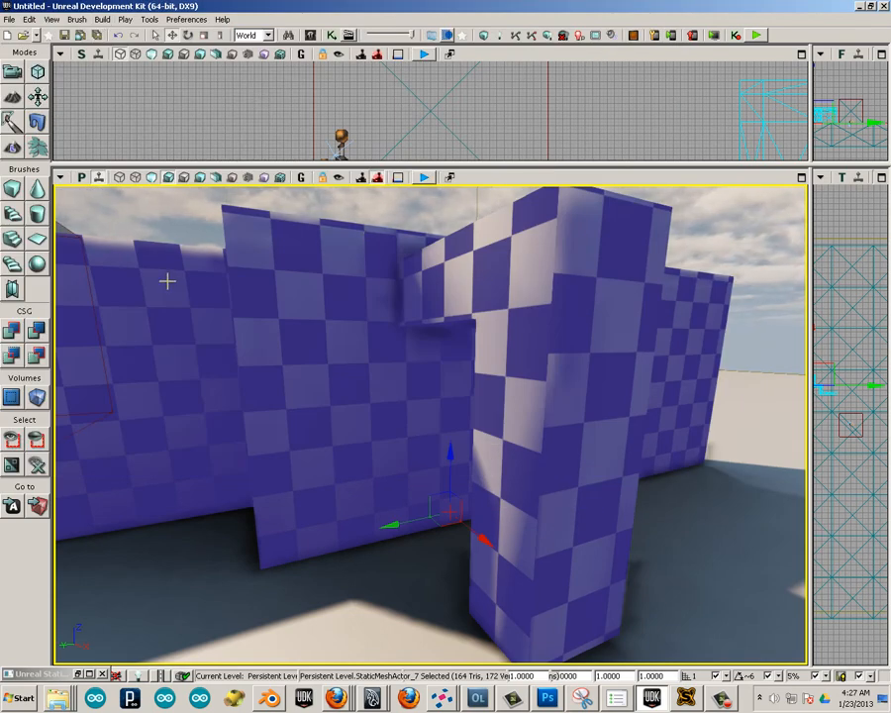
Rebuild the level's lighting to check the shadows on the checkered wall.
{"action": "left_click", "coordinate": [102, 19]}
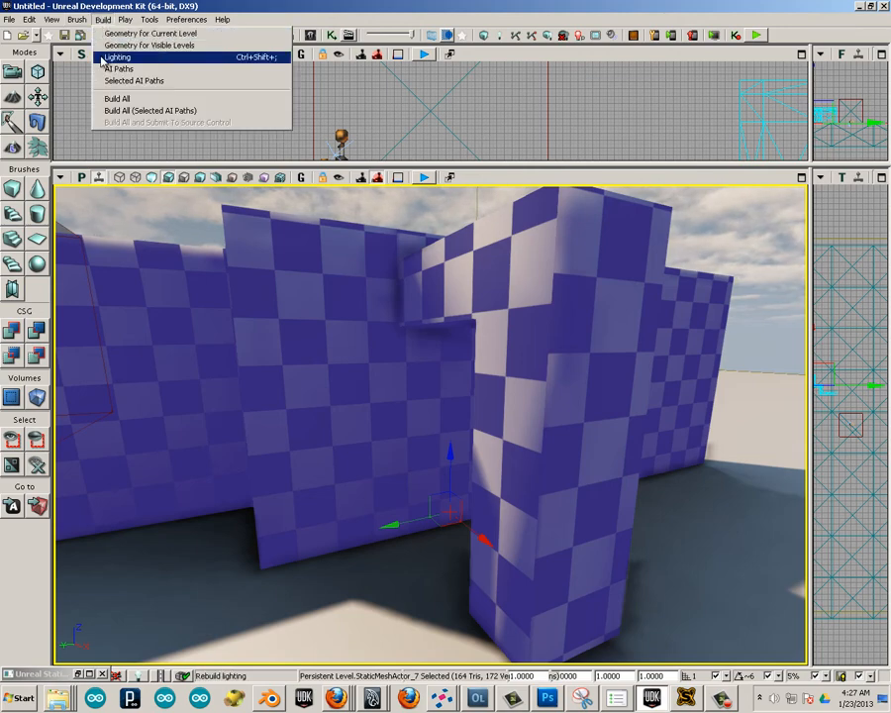
{"action": "left_click", "coordinate": [117, 57]}
{"action": "left_click", "coordinate": [357, 528]}
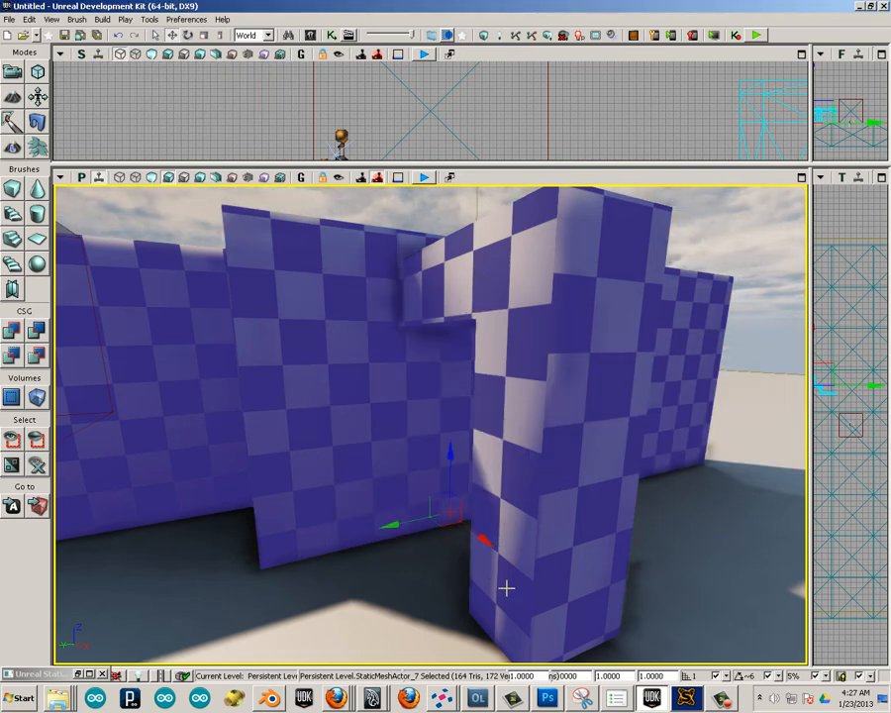
{"action": "scroll", "coordinate": [445, 412], "scroll_direction": "down", "scroll_amount": 5}
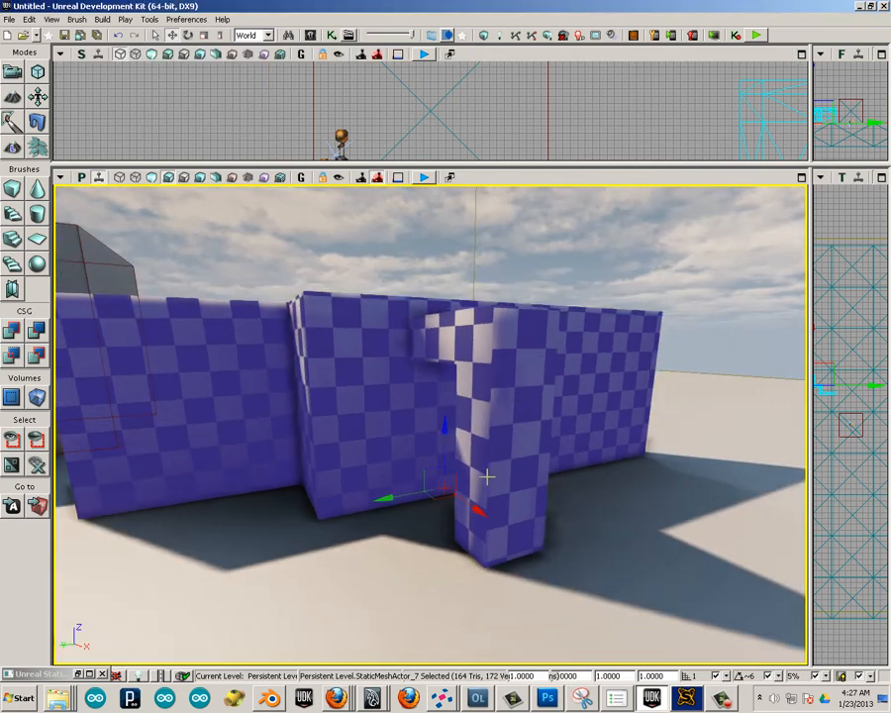
Delete the extra copy made while moving the wall, and rotate the remaining wall about 101 degrees around the vertical axis.
{"action": "left_click_drag", "start_coordinate": [476, 510], "coordinate": [442, 511], "text": "alt"}
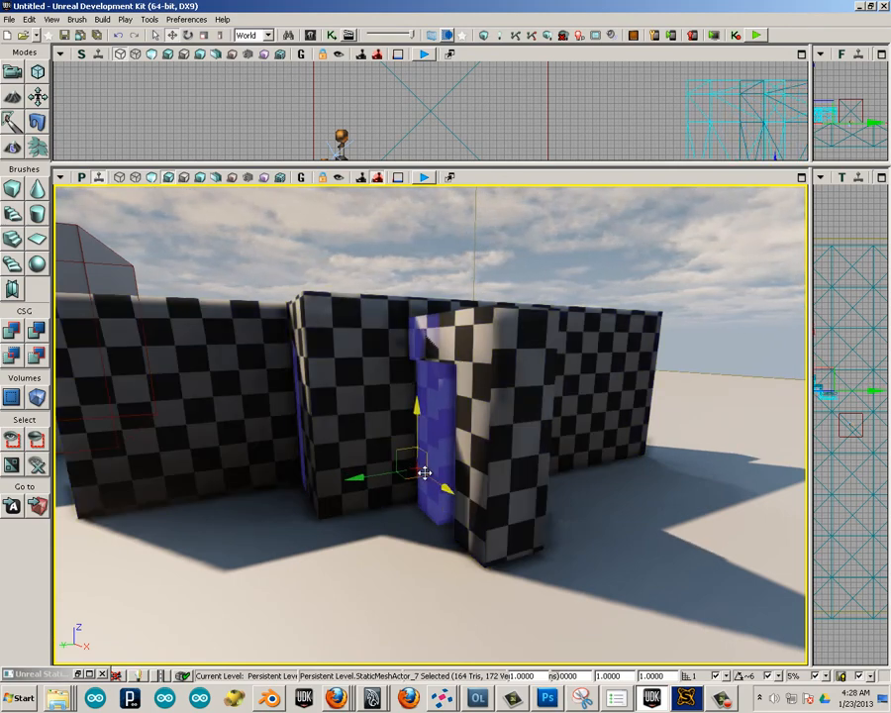
{"action": "key", "text": "Delete"}
{"action": "left_click", "coordinate": [472, 453]}
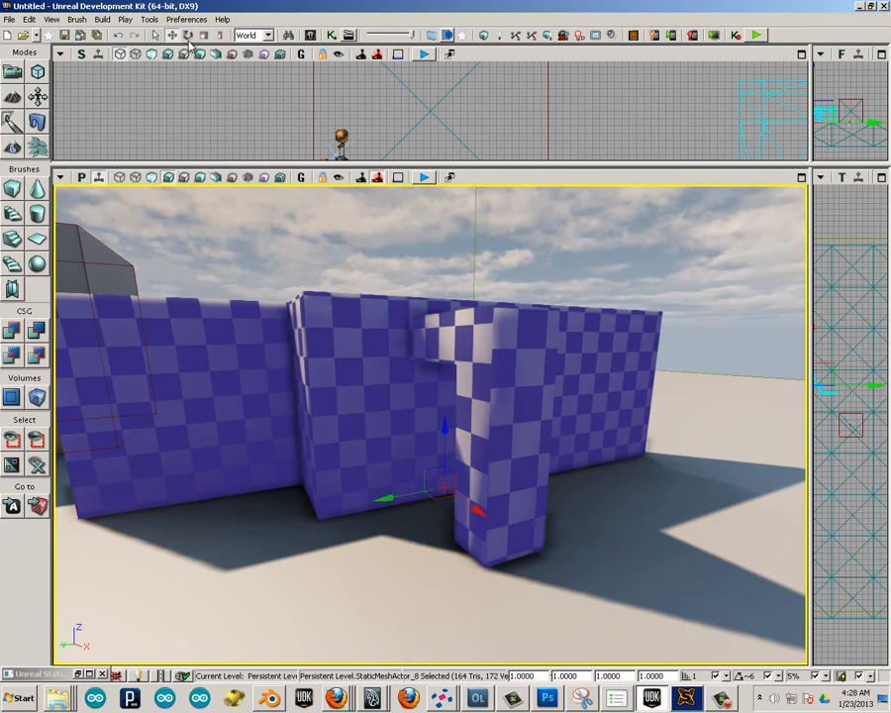
{"action": "key", "text": "space"}
{"action": "left_click_drag", "start_coordinate": [405, 513], "coordinate": [709, 663]}
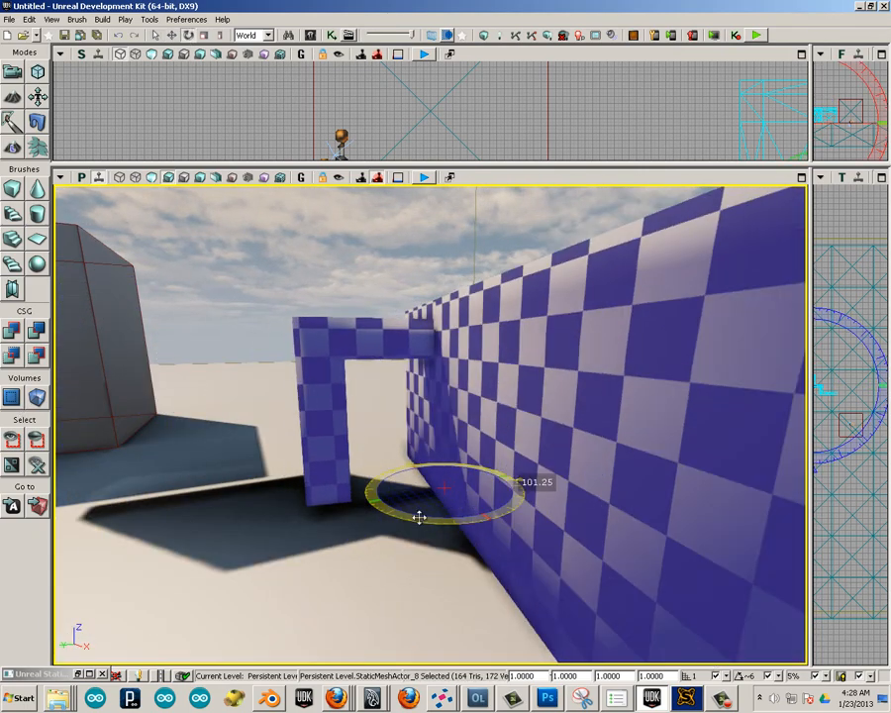
{"action": "scroll", "coordinate": [266, 351], "scroll_direction": "up", "scroll_amount": 6}
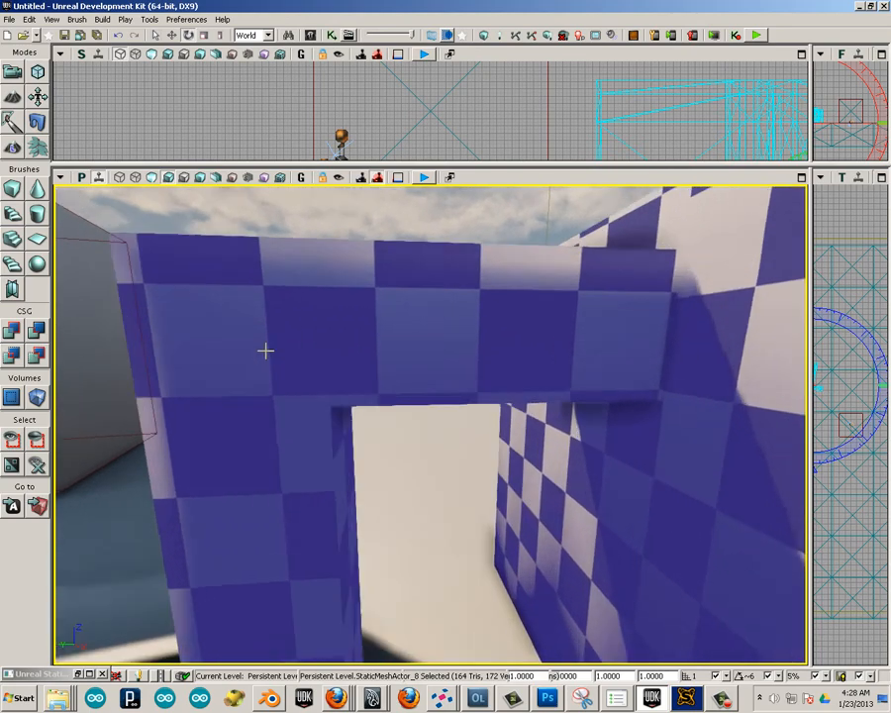
{"action": "scroll", "coordinate": [266, 350], "scroll_direction": "down", "scroll_amount": 6}
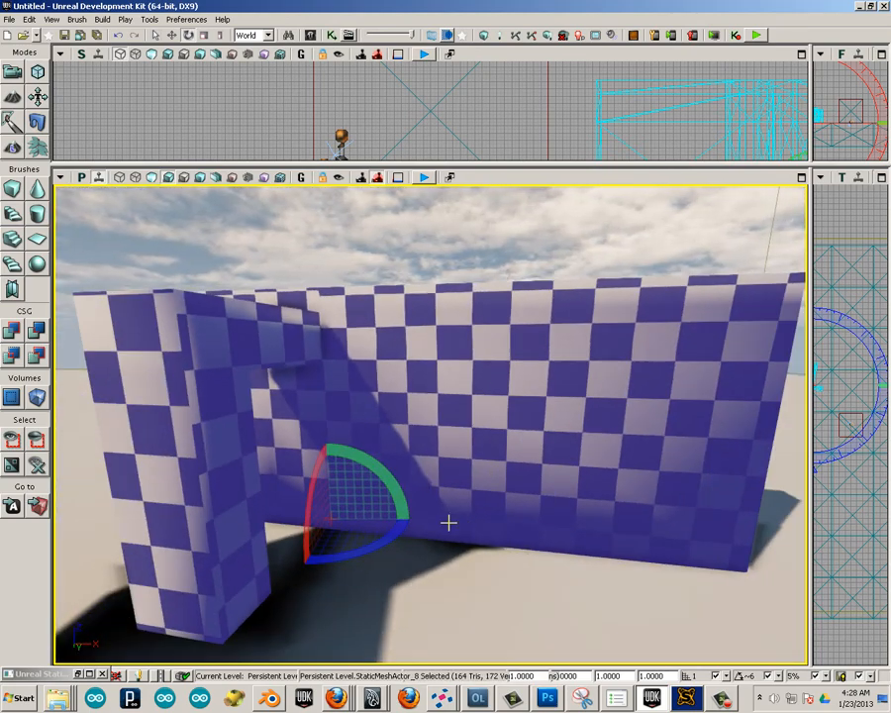
Build the lighting for the rotated wall with Lightmass at Production quality and inspect its shadows from several sides.
{"action": "left_click", "coordinate": [109, 21]}
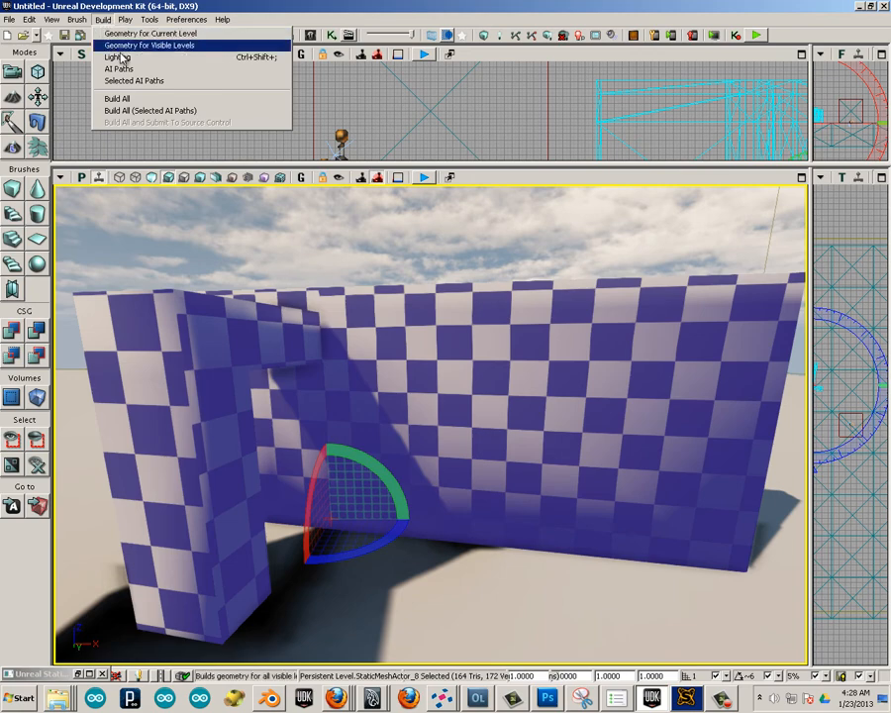
{"action": "left_click", "coordinate": [114, 58]}
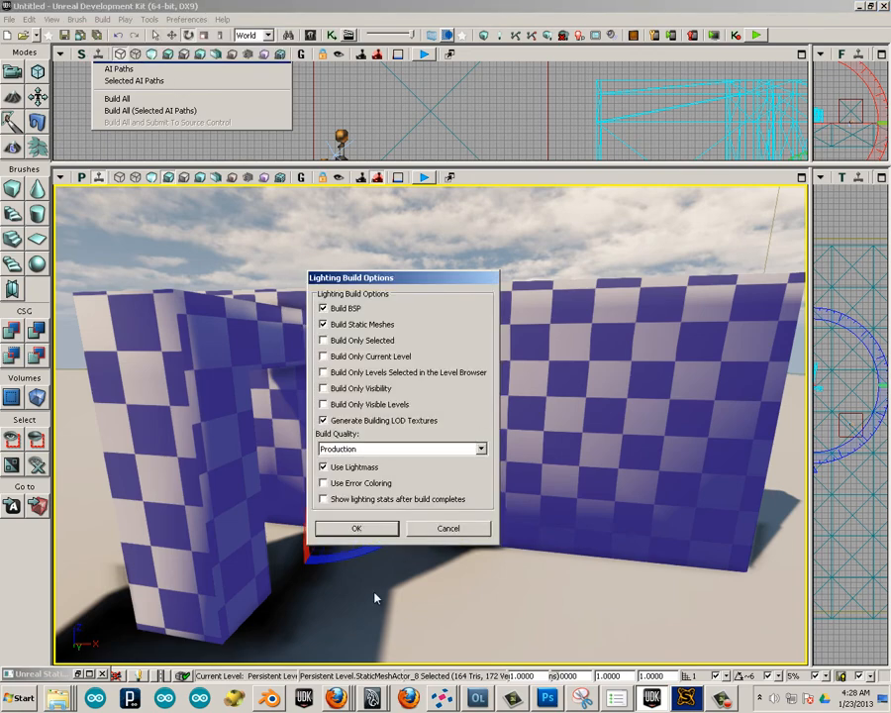
{"action": "left_click", "coordinate": [353, 531]}
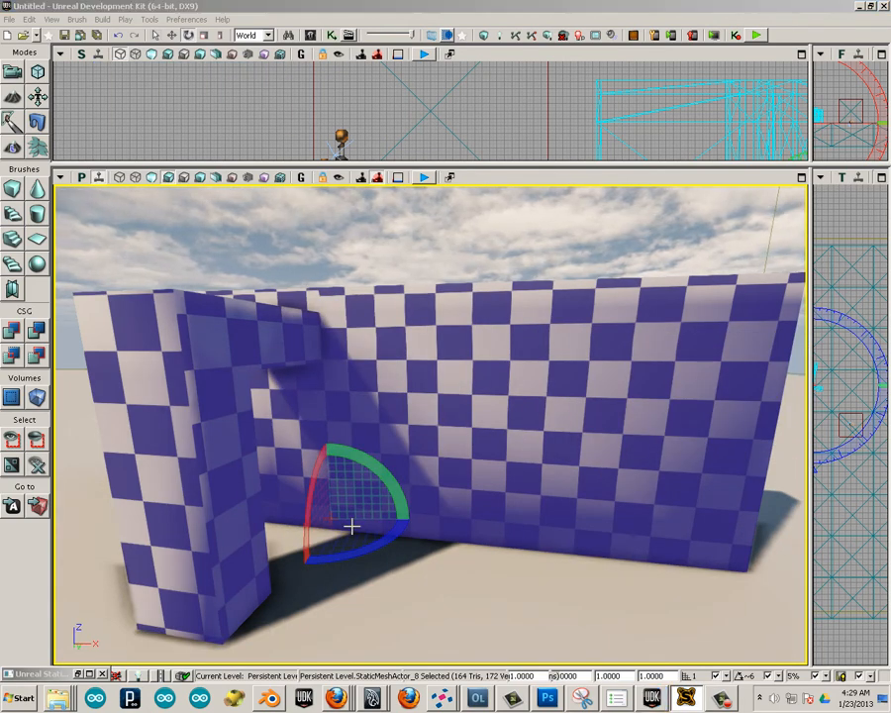
{"action": "left_click", "coordinate": [521, 565]}
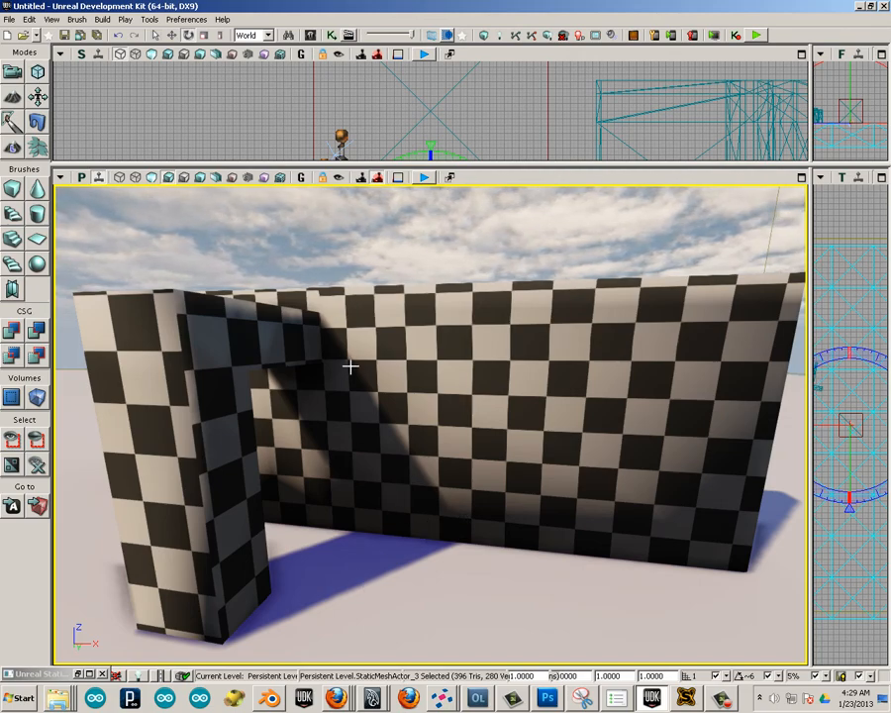
{"action": "left_click_drag", "start_coordinate": [346, 597], "coordinate": [273, 555]}
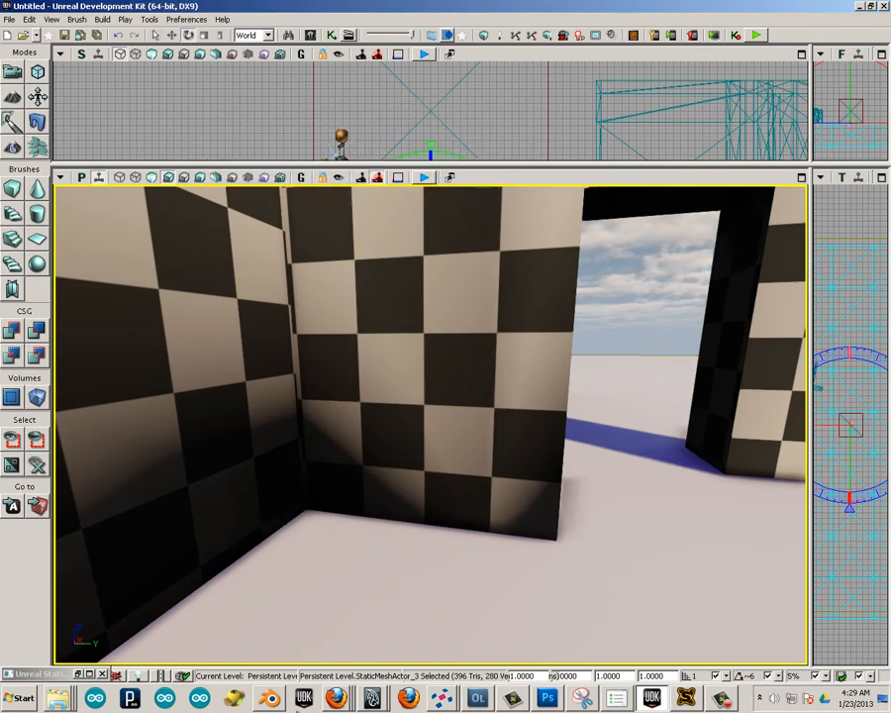
Switch to Blender and, in edit mode, select the two adjoining lower faces of the wall section beside the doorway.
{"action": "key", "text": "alt+Tab"}
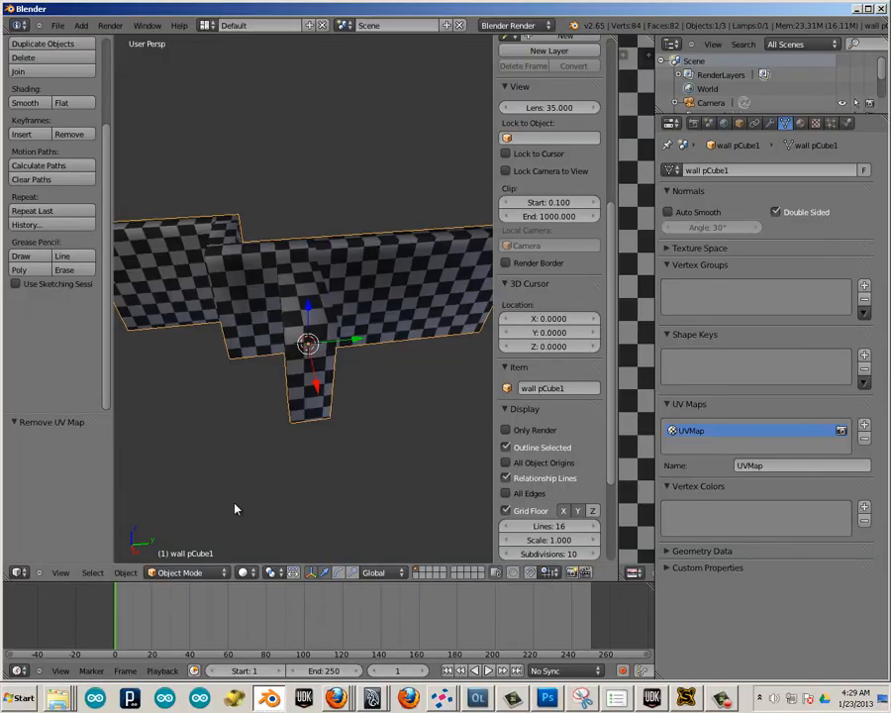
{"action": "middle_click_drag", "start_coordinate": [167, 476], "coordinate": [248, 396]}
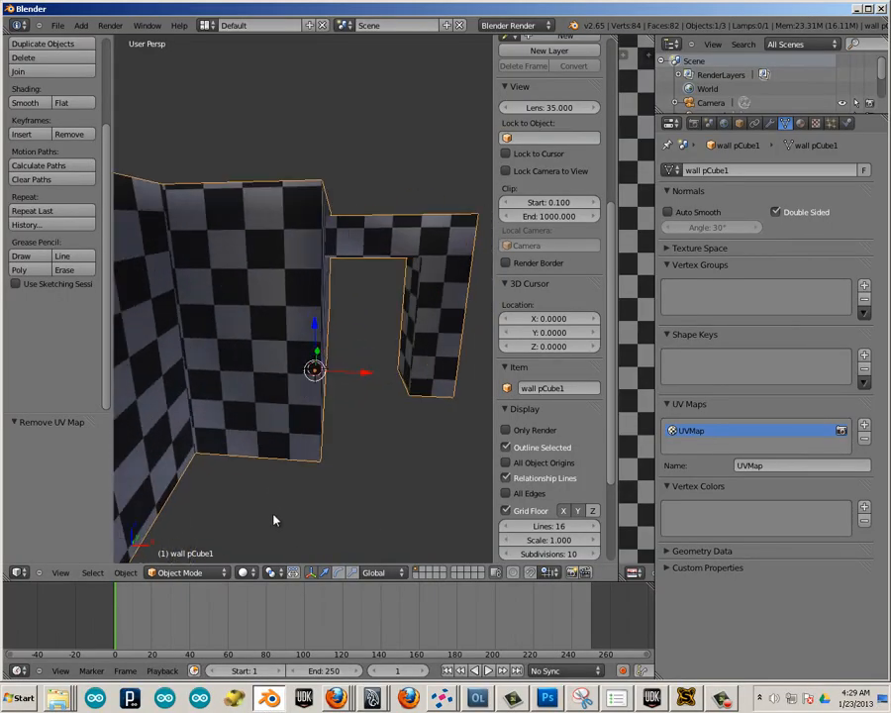
{"action": "key", "text": "Tab"}
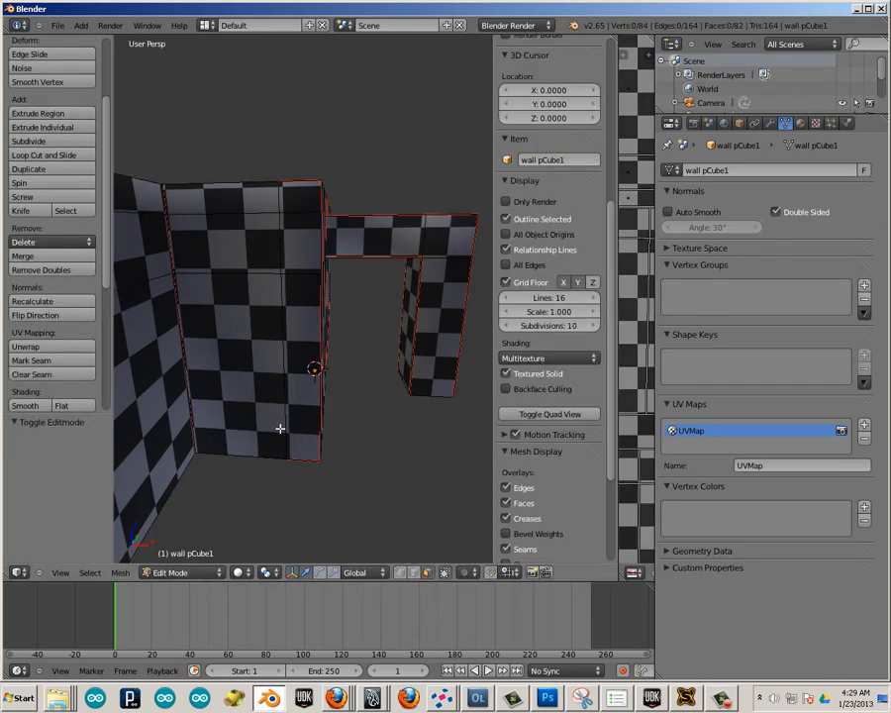
{"action": "right_click", "coordinate": [280, 428]}
{"action": "right_click", "coordinate": [305, 443], "text": "shift"}
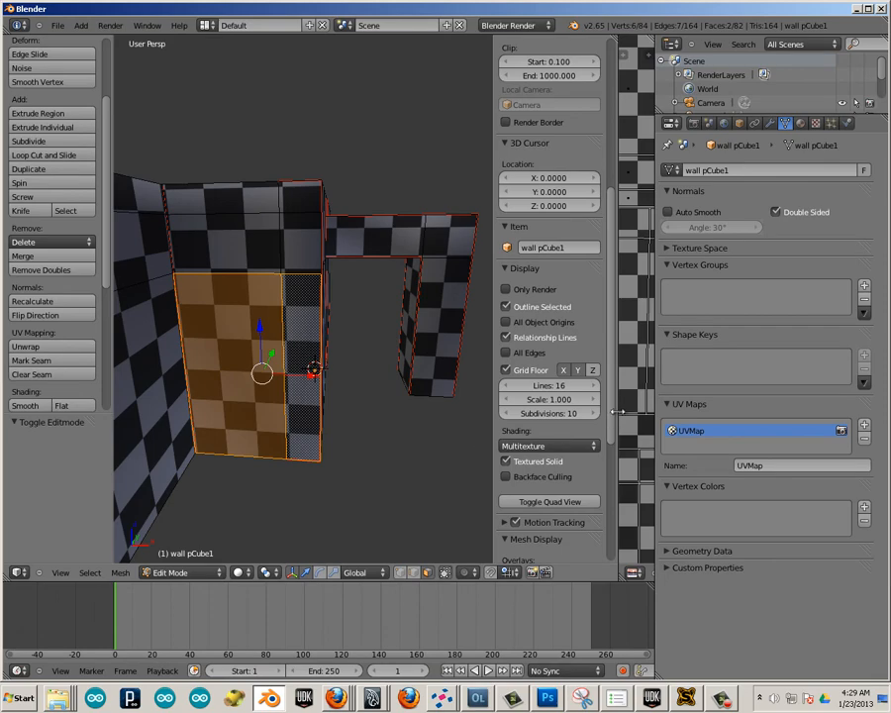
Enlarge the UV editor, examine where the selected wall faces sit in the layout, and try to select their linked UV island.
{"action": "left_click_drag", "start_coordinate": [617, 409], "coordinate": [153, 386]}
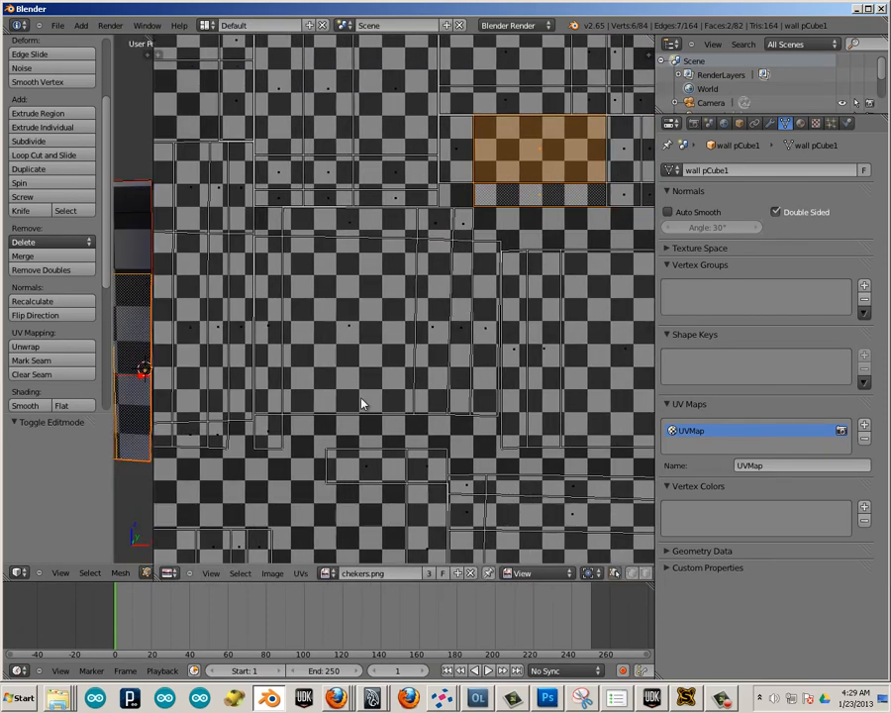
{"action": "scroll", "coordinate": [422, 398], "scroll_direction": "down", "scroll_amount": 2}
{"action": "scroll", "coordinate": [421, 401], "scroll_direction": "down", "scroll_amount": 1}
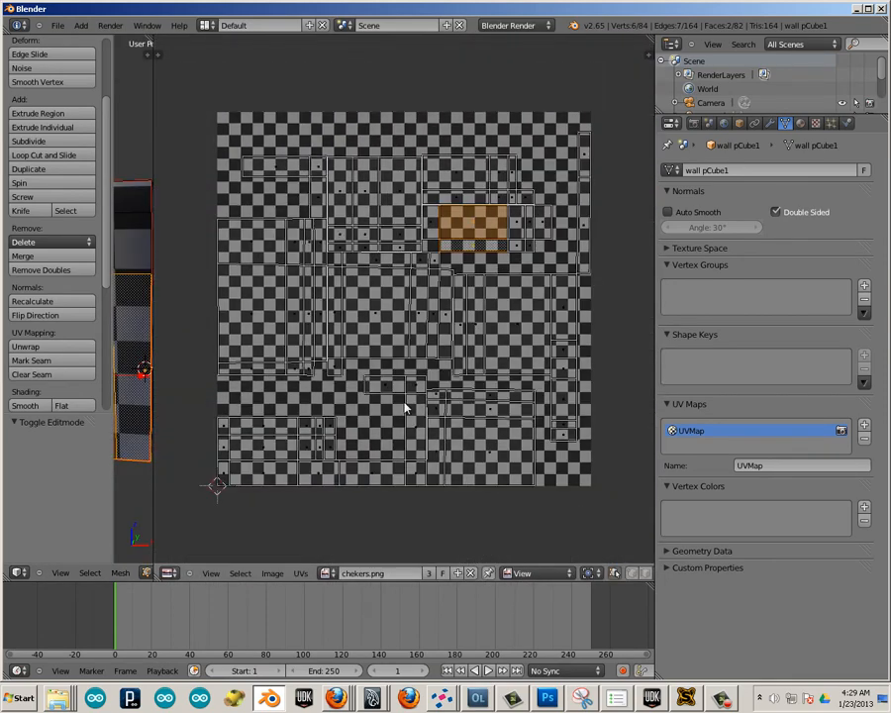
{"action": "scroll", "coordinate": [406, 398], "scroll_direction": "up", "scroll_amount": 3}
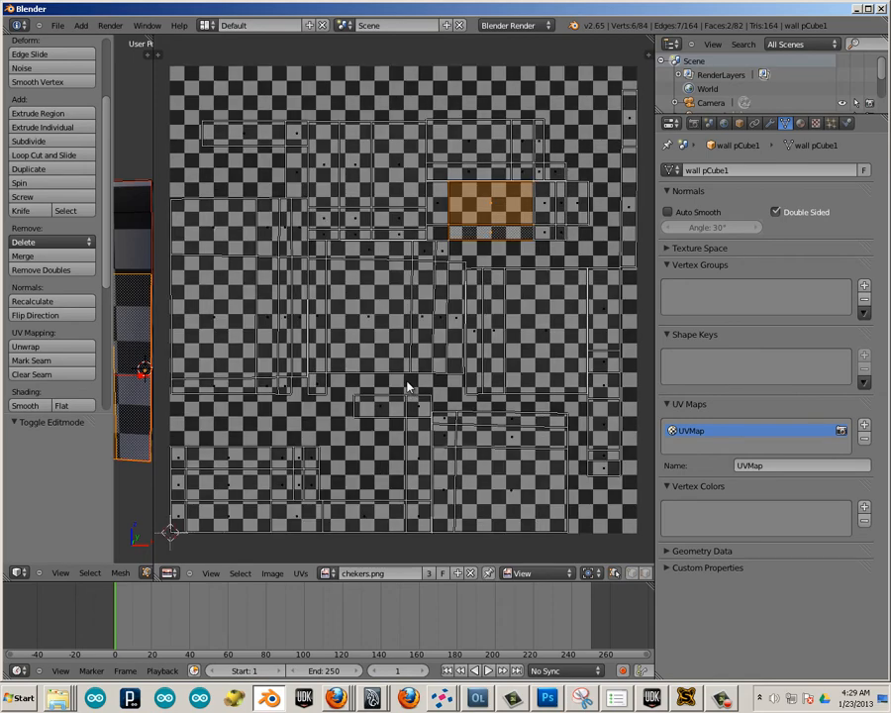
{"action": "scroll", "coordinate": [408, 376], "scroll_direction": "up", "scroll_amount": 1}
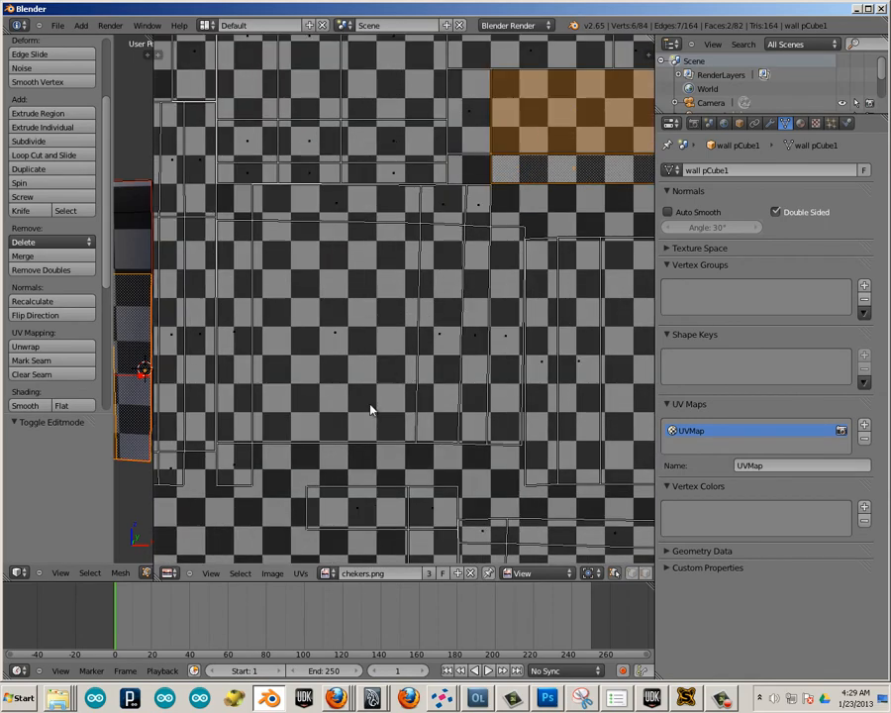
{"action": "middle_click_drag", "start_coordinate": [416, 359], "coordinate": [345, 477]}
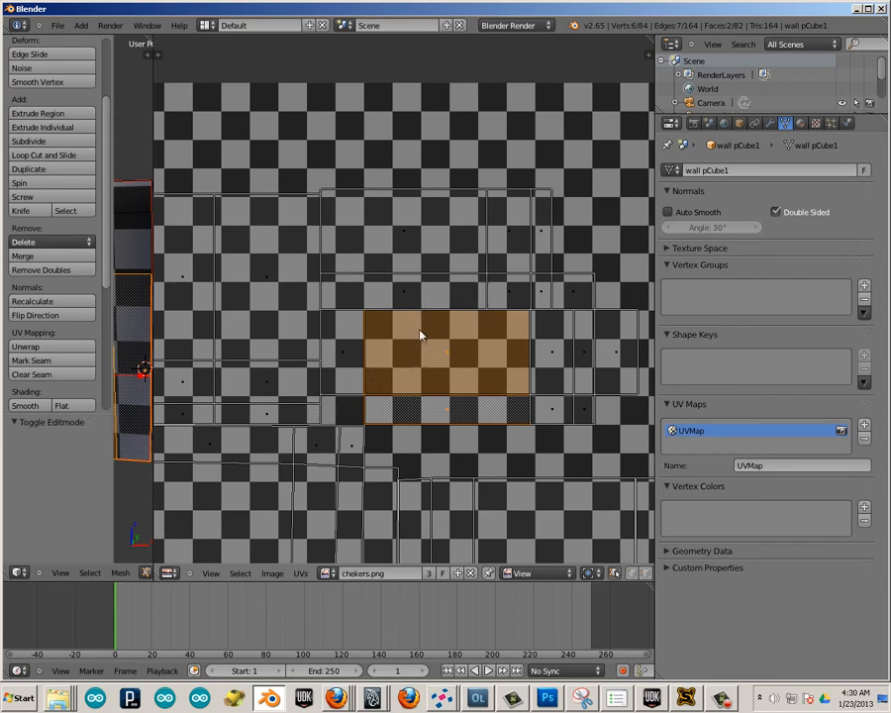
{"action": "key", "text": "l"}
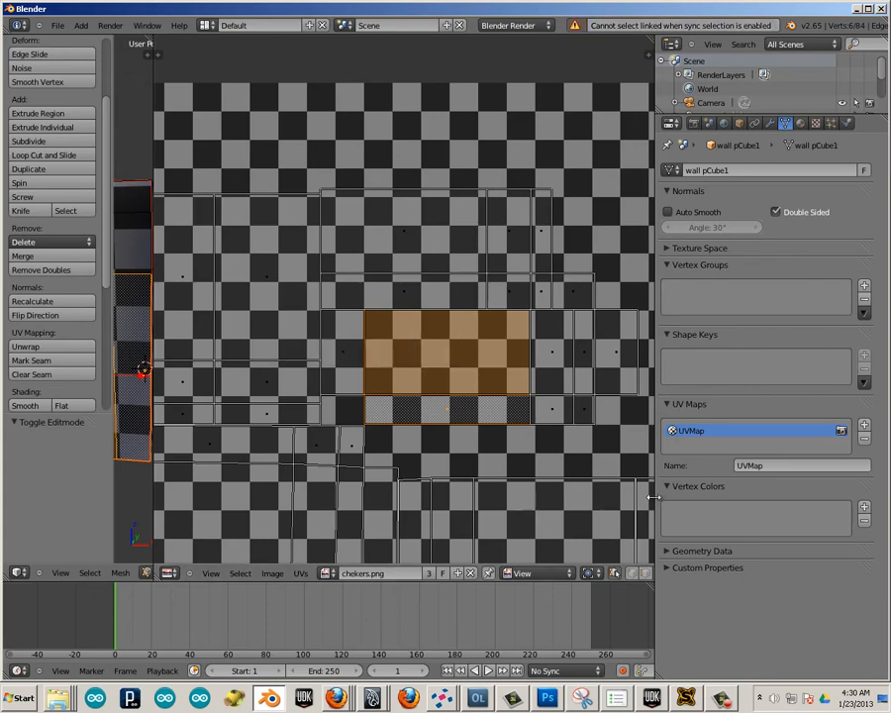
{"action": "left_click_drag", "start_coordinate": [650, 497], "coordinate": [853, 520]}
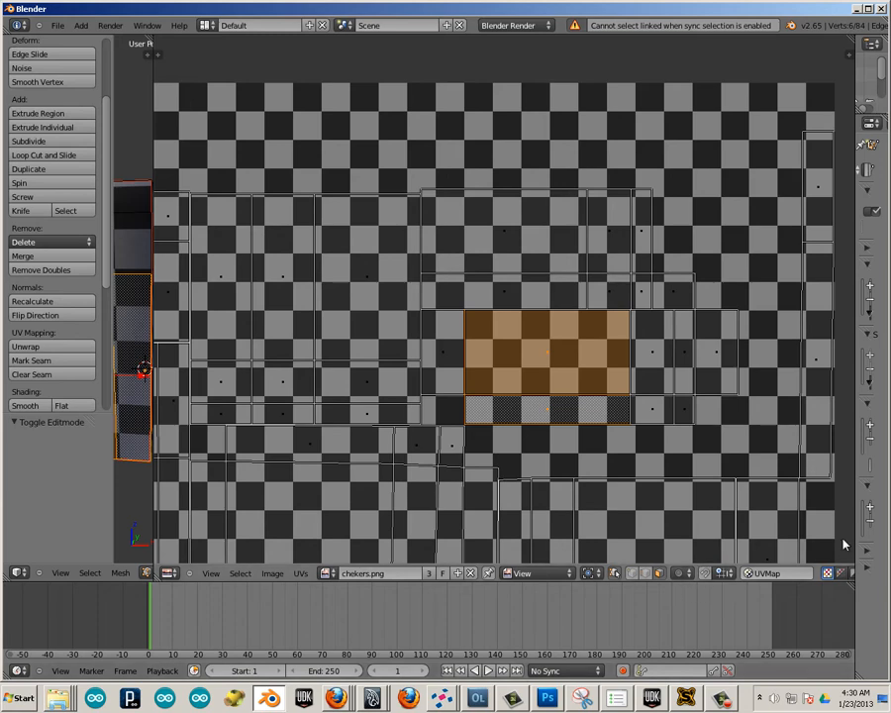
{"action": "left_click_drag", "start_coordinate": [871, 533], "coordinate": [884, 536]}
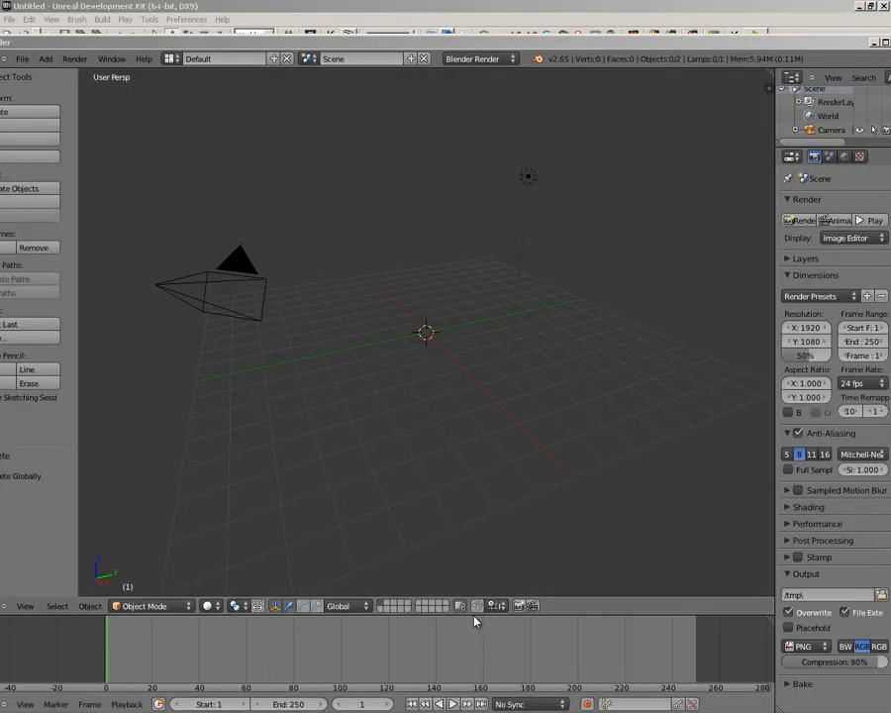
Switch to Unreal Development Kit and export the worst static mesh from the content browser as an OBJ file to the Desktop.
{"action": "key", "text": "alt+Tab"}
{"action": "key", "text": "alt+Tab"}
{"action": "key", "text": "alt+Tab"}
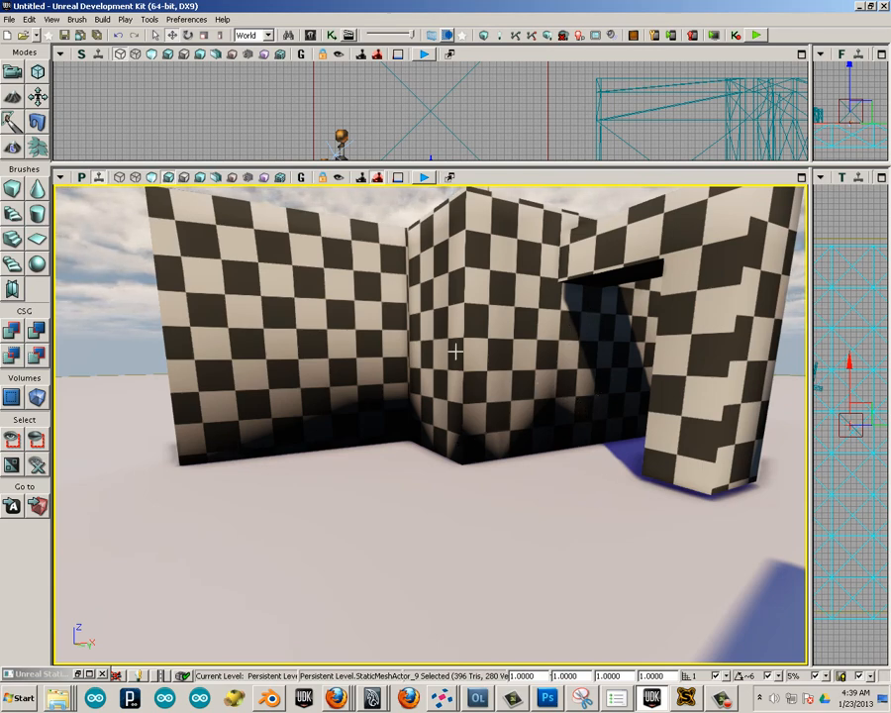
{"action": "left_click", "coordinate": [310, 34]}
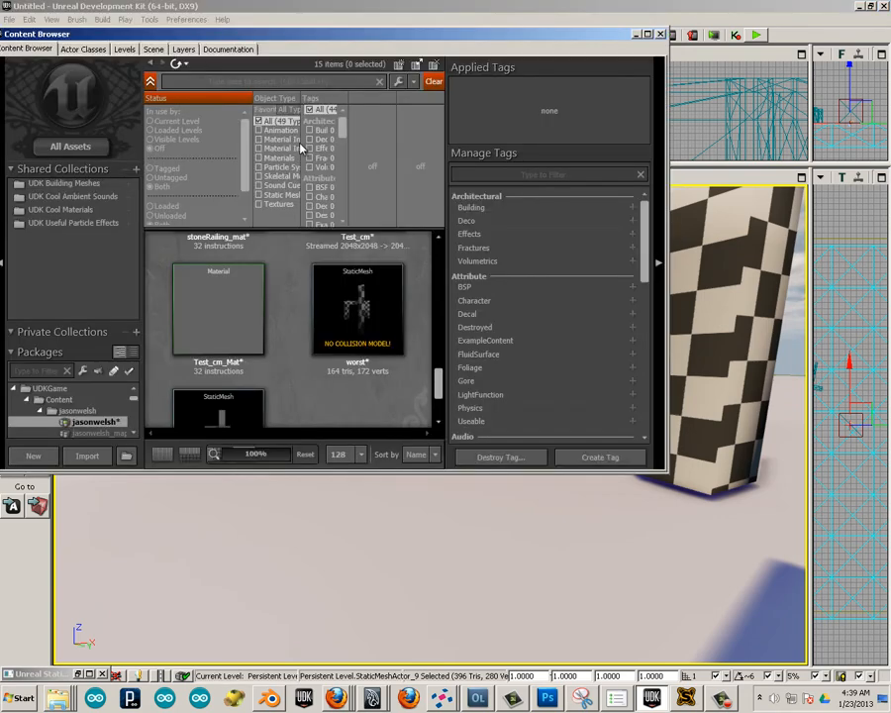
{"action": "left_click", "coordinate": [336, 336]}
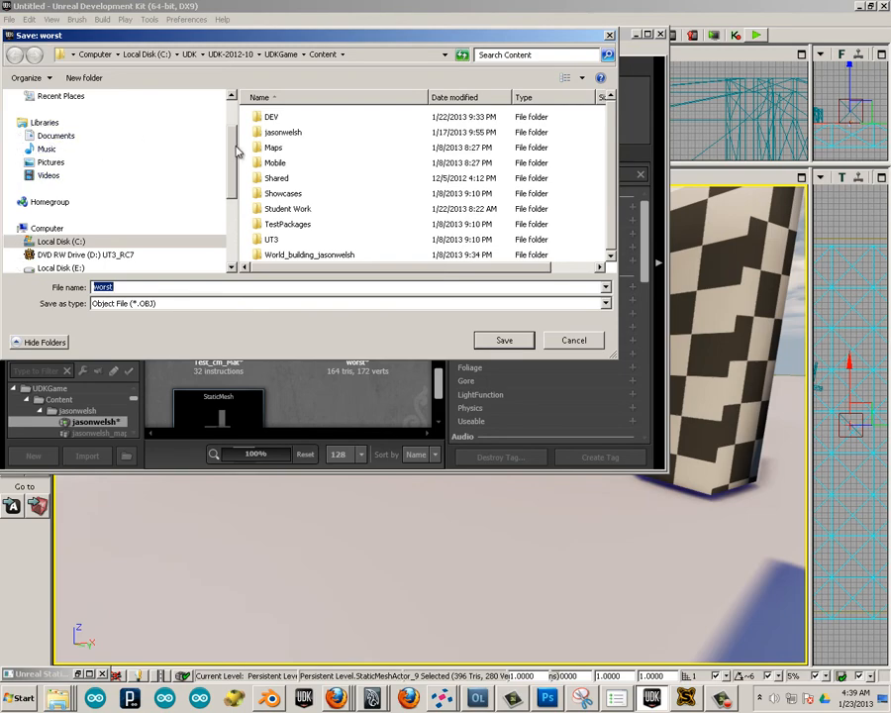
{"action": "scroll", "coordinate": [198, 138], "scroll_direction": "up", "scroll_amount": 2}
{"action": "left_click", "coordinate": [123, 115]}
{"action": "left_click", "coordinate": [504, 340]}
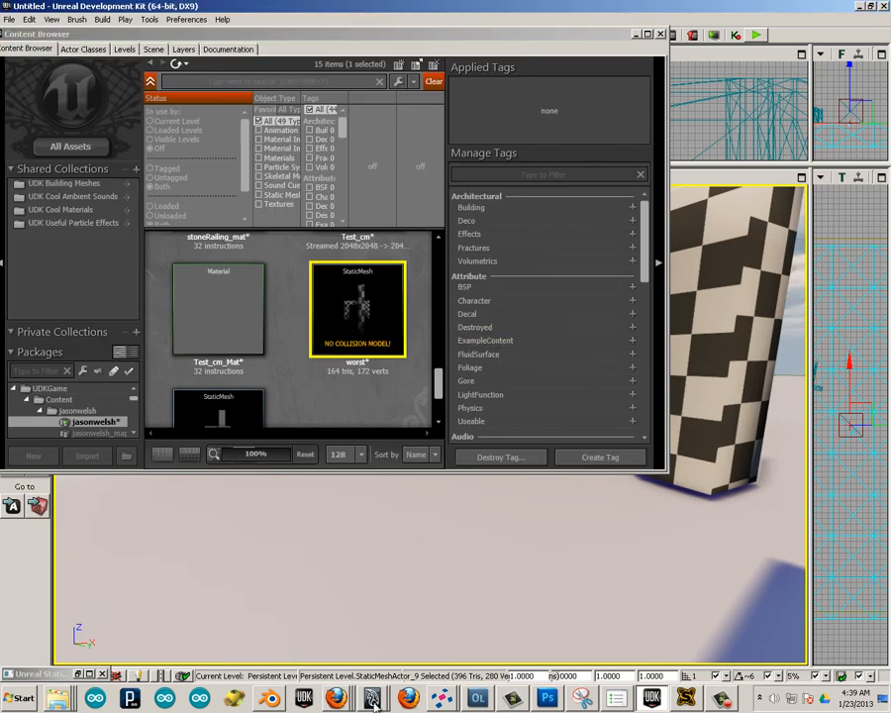
Switch to the empty Blender scene, maximize its window, and import worst_Internal.obj from the Desktop as a Wavefront OBJ.
{"action": "left_click", "coordinate": [269, 697]}
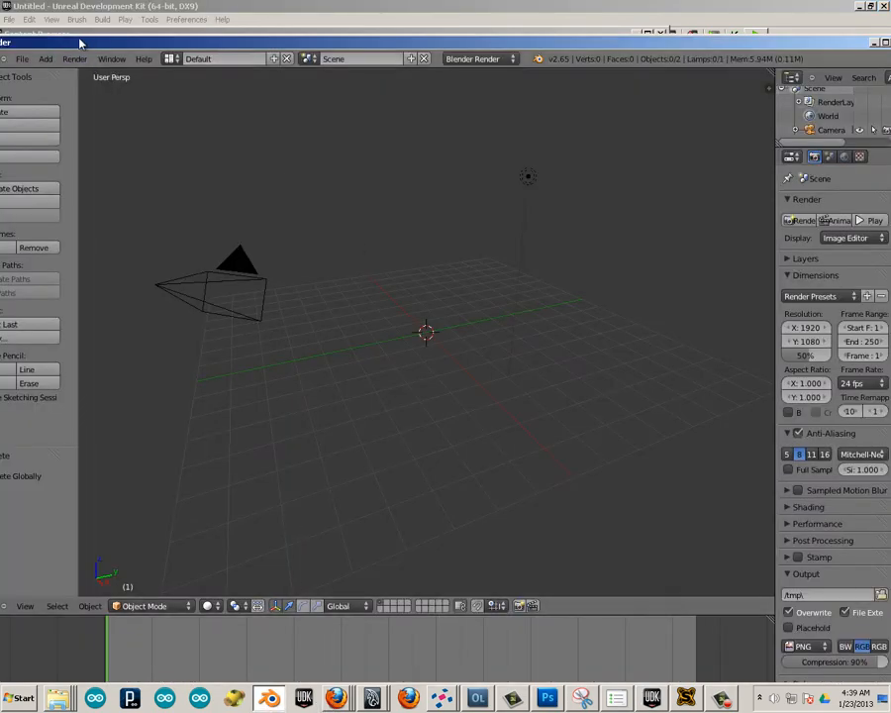
{"action": "left_click_drag", "start_coordinate": [74, 42], "coordinate": [121, 1]}
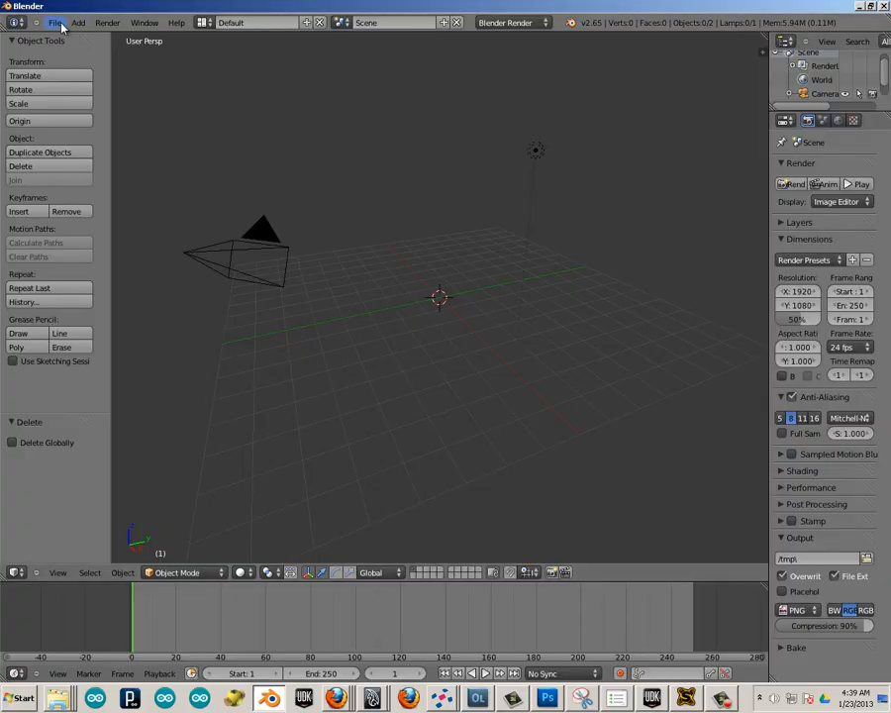
{"action": "left_click", "coordinate": [55, 21]}
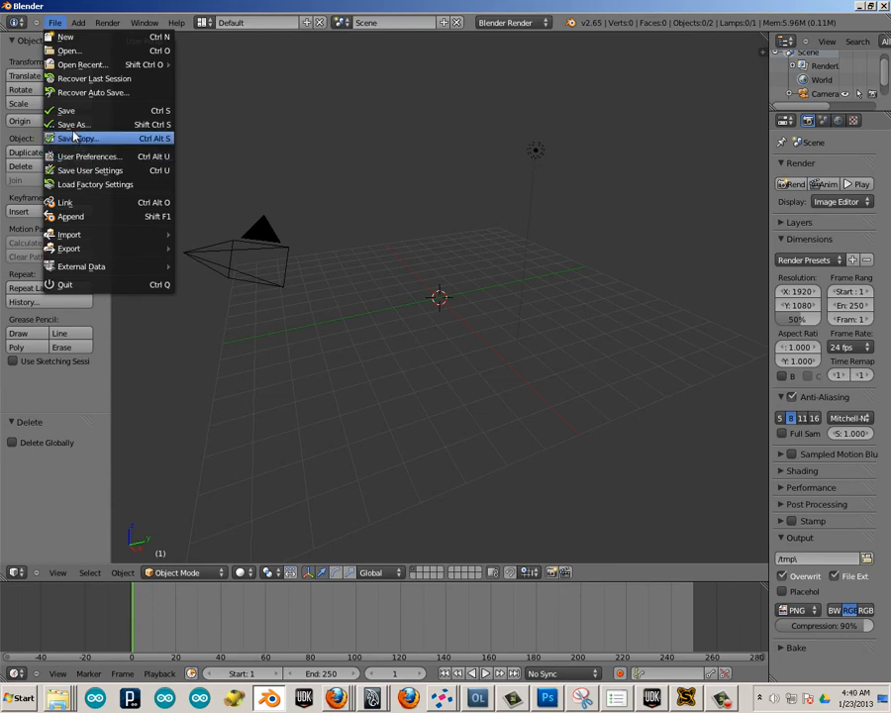
{"action": "mouse_move", "coordinate": [94, 241]}
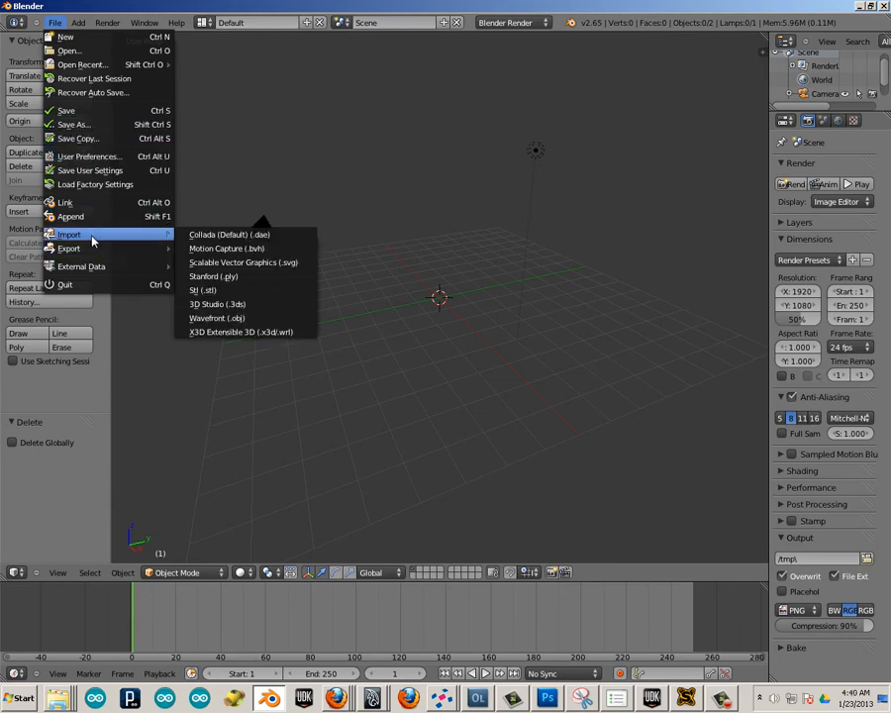
{"action": "left_click", "coordinate": [238, 317]}
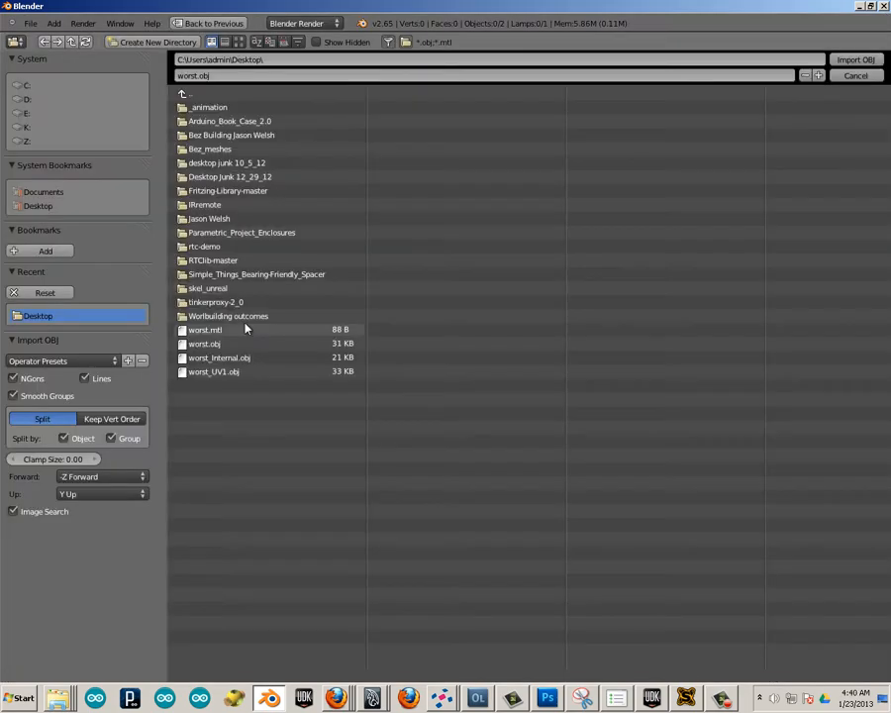
{"action": "left_click", "coordinate": [201, 359]}
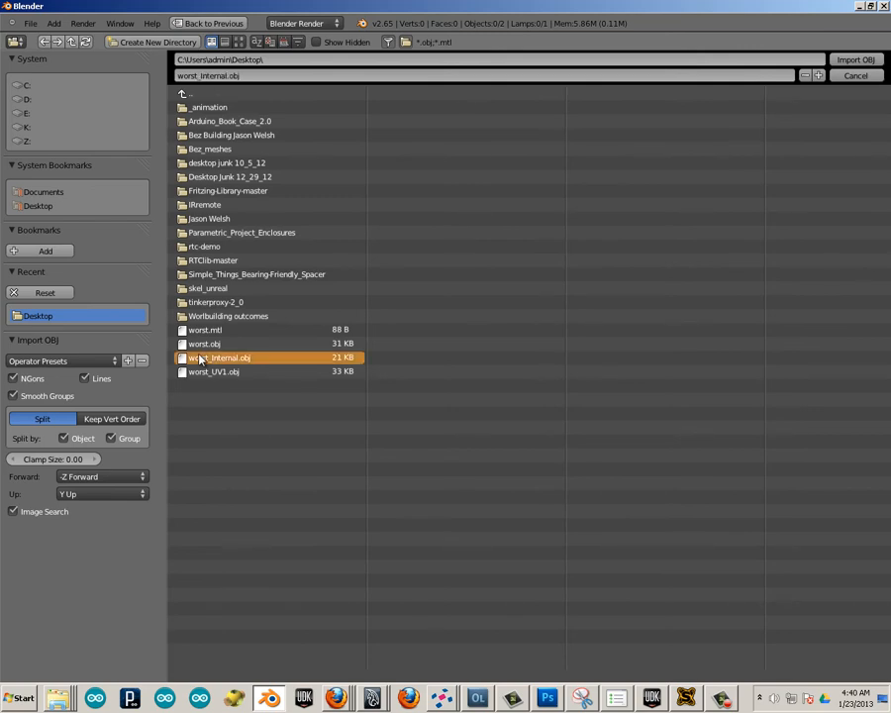
{"action": "left_click", "coordinate": [855, 59]}
{"action": "scroll", "coordinate": [445, 293], "scroll_direction": "down", "scroll_amount": 8}
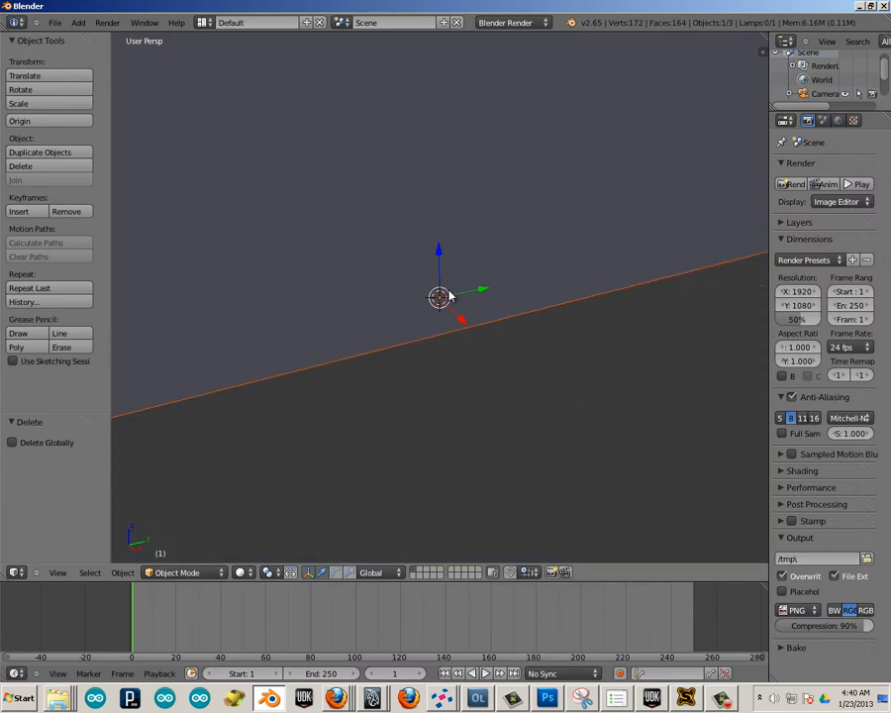
{"action": "scroll", "coordinate": [438, 260], "scroll_direction": "up", "scroll_amount": 2}
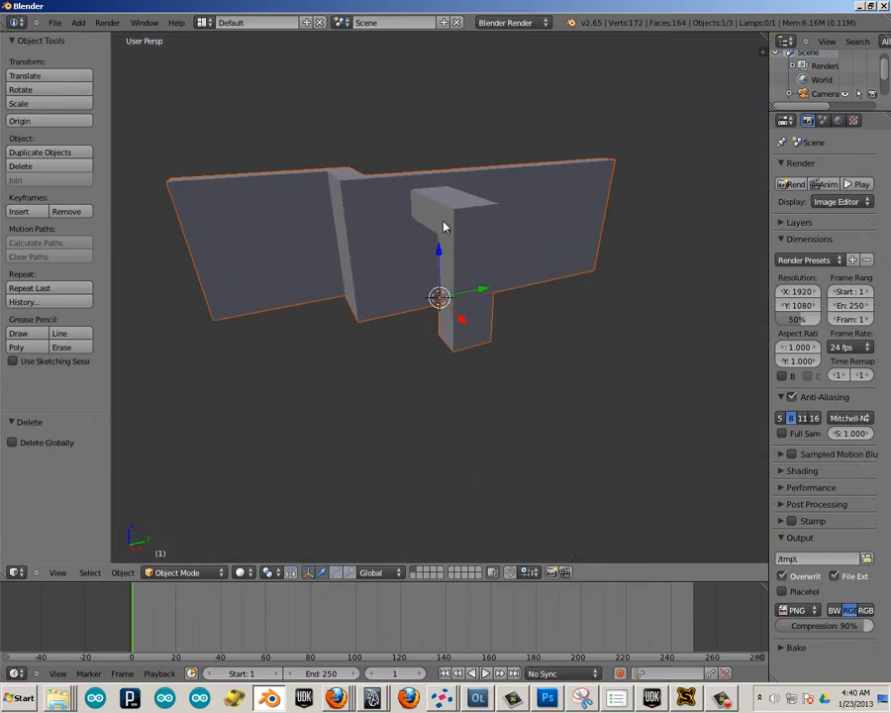
Split the 3D view into two areas, make one a UV/Image Editor, and enter edit mode on the imported wall.
{"action": "right_click", "coordinate": [402, 199]}
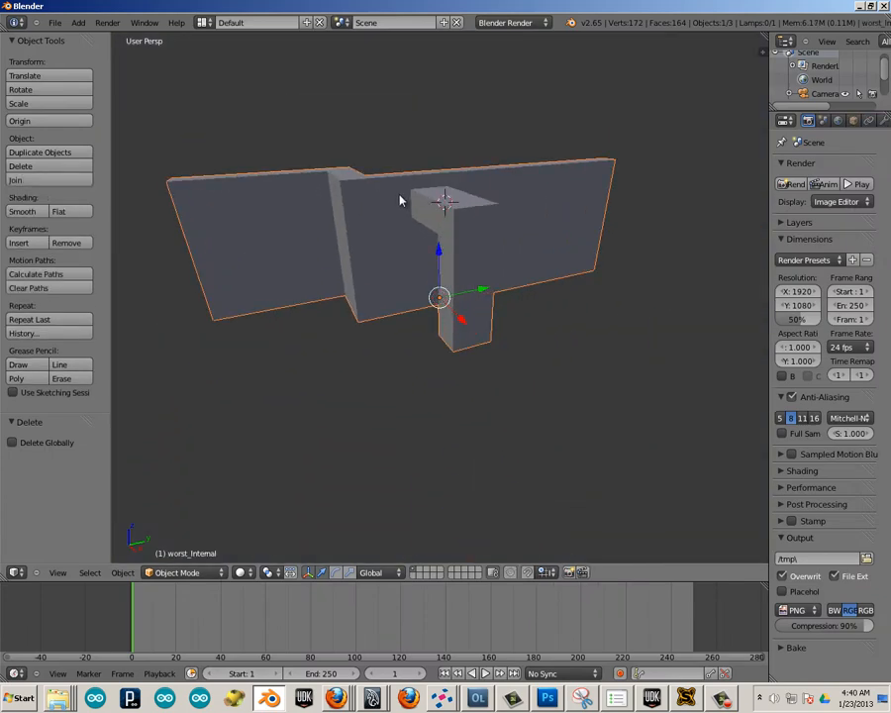
{"action": "right_click", "coordinate": [428, 33]}
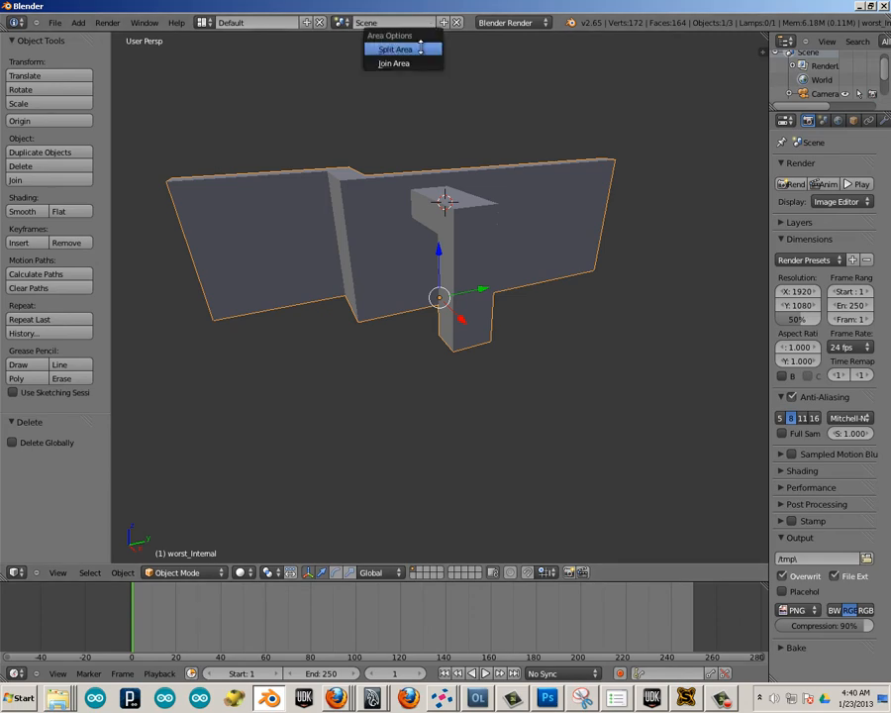
{"action": "left_click", "coordinate": [395, 49]}
{"action": "left_click", "coordinate": [438, 89]}
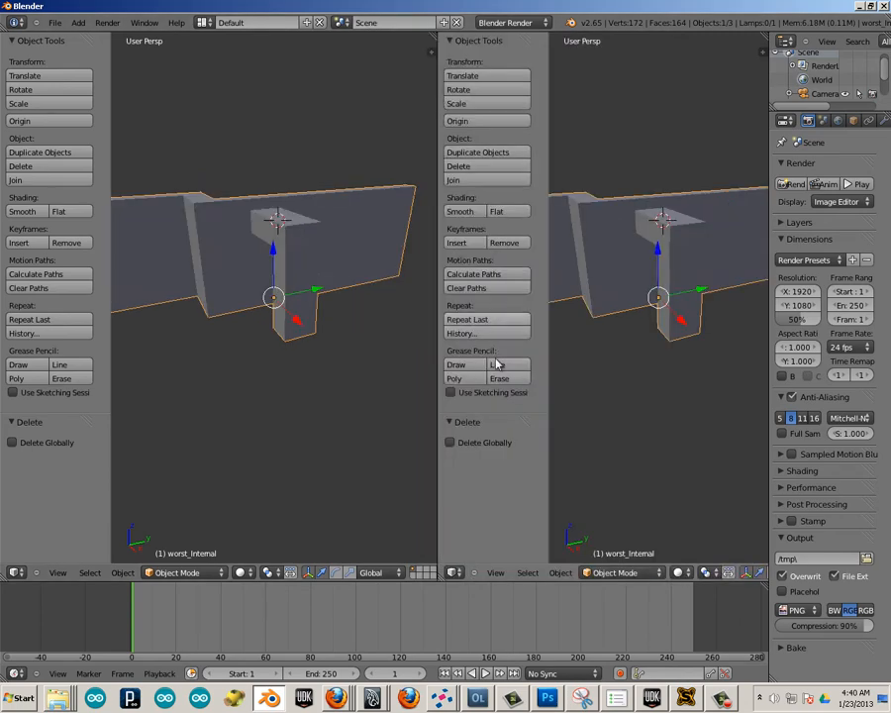
{"action": "left_click", "coordinate": [454, 571]}
{"action": "left_click", "coordinate": [462, 478]}
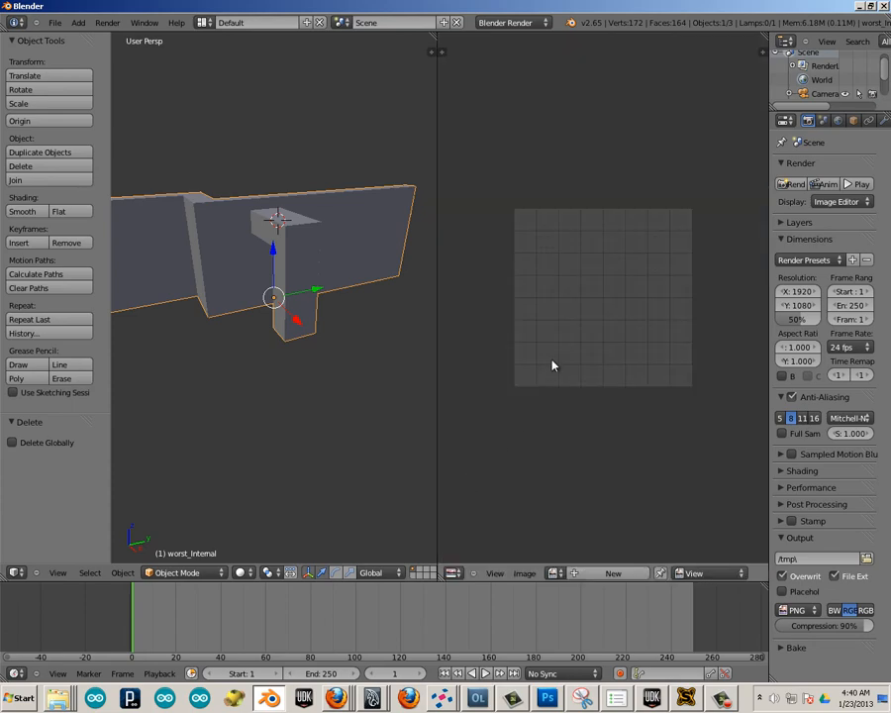
{"action": "key", "text": "Tab"}
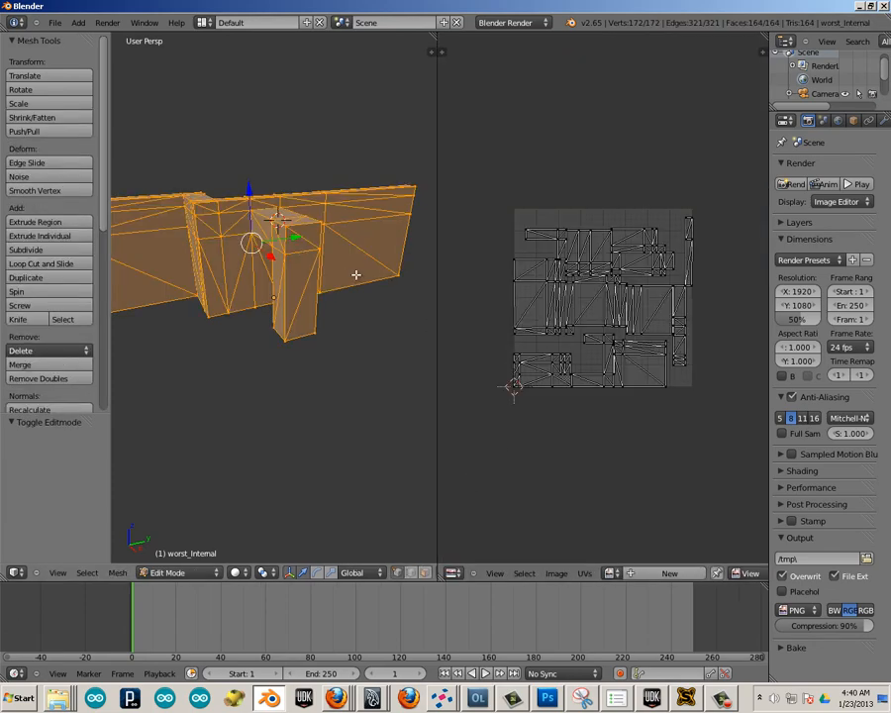
Examine the imported wall's UV layout up close for splits between its islands, and widen the properties editor.
{"action": "scroll", "coordinate": [522, 329], "scroll_direction": "up", "scroll_amount": 2}
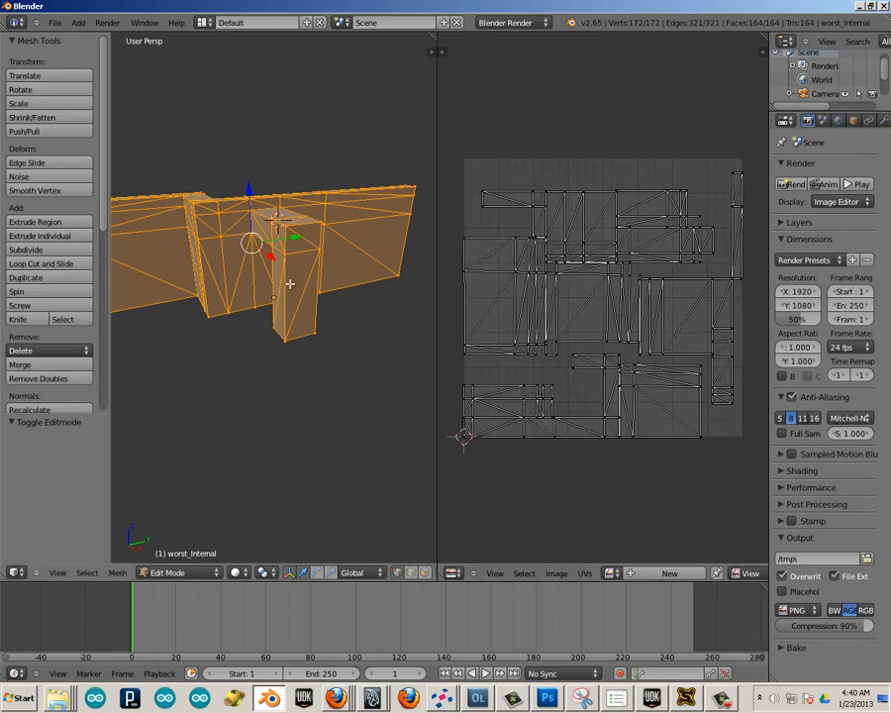
{"action": "left_click", "coordinate": [653, 239]}
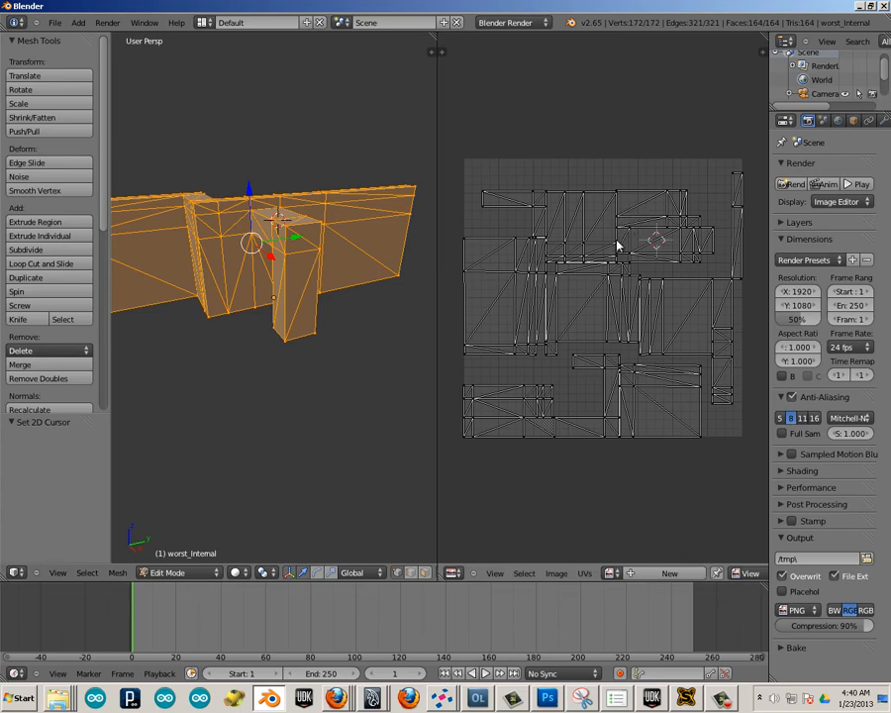
{"action": "scroll", "coordinate": [628, 234], "scroll_direction": "up", "scroll_amount": 3}
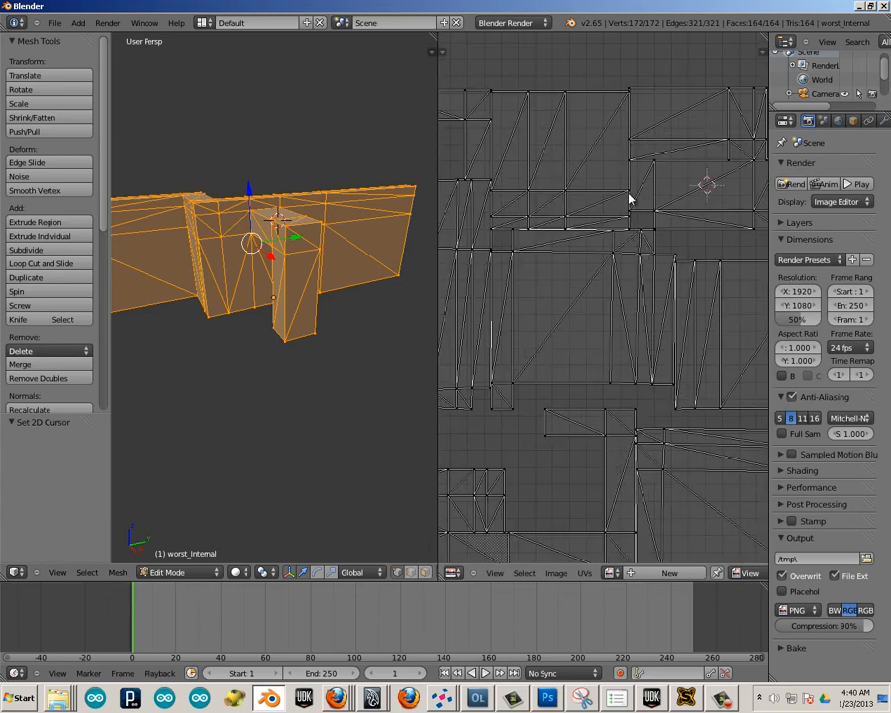
{"action": "scroll", "coordinate": [631, 173], "scroll_direction": "down", "scroll_amount": 2}
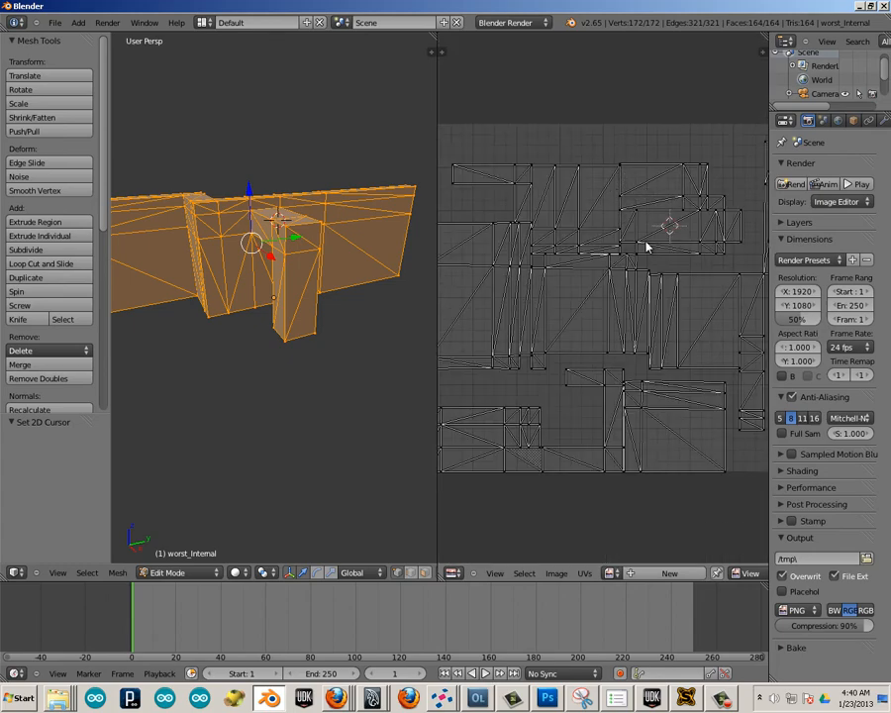
{"action": "scroll", "coordinate": [653, 249], "scroll_direction": "down", "scroll_amount": 1}
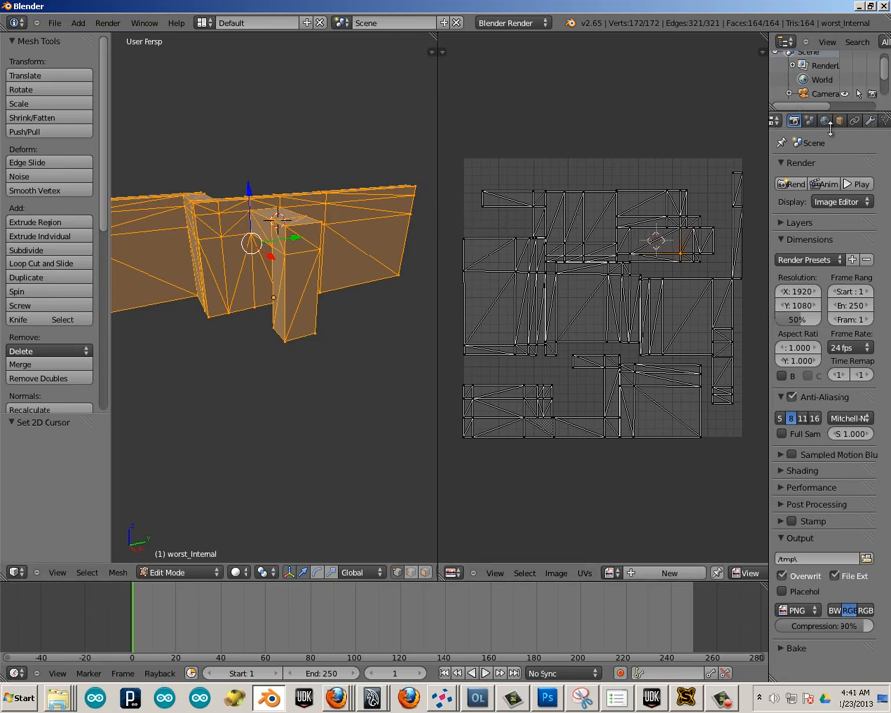
{"action": "left_click_drag", "start_coordinate": [770, 144], "coordinate": [717, 144]}
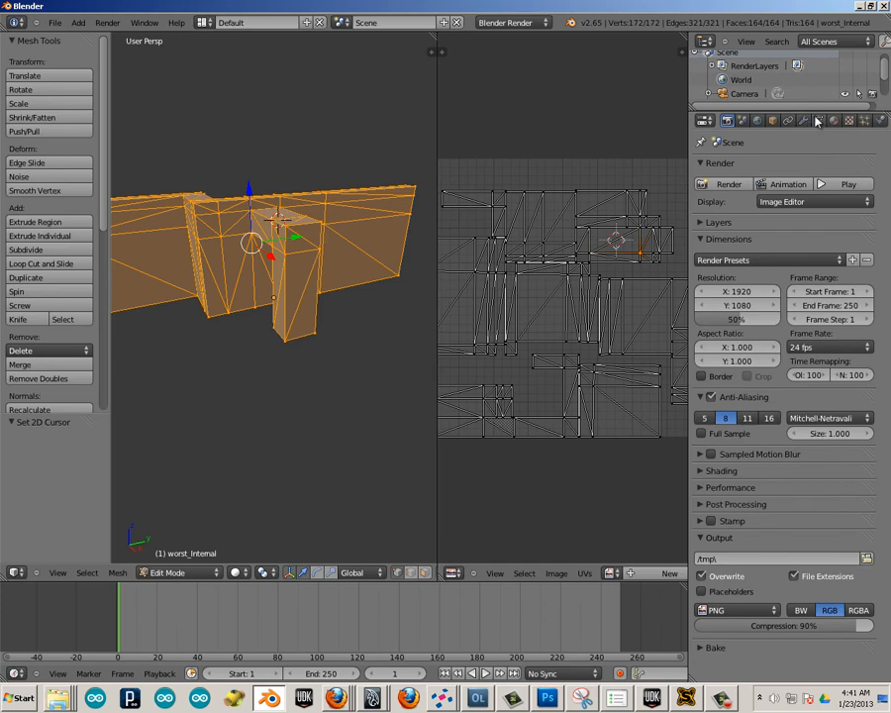
Display the imported wall's mesh data properties with its UV maps, and widen the UV/Image Editor on both sides.
{"action": "left_click", "coordinate": [819, 120]}
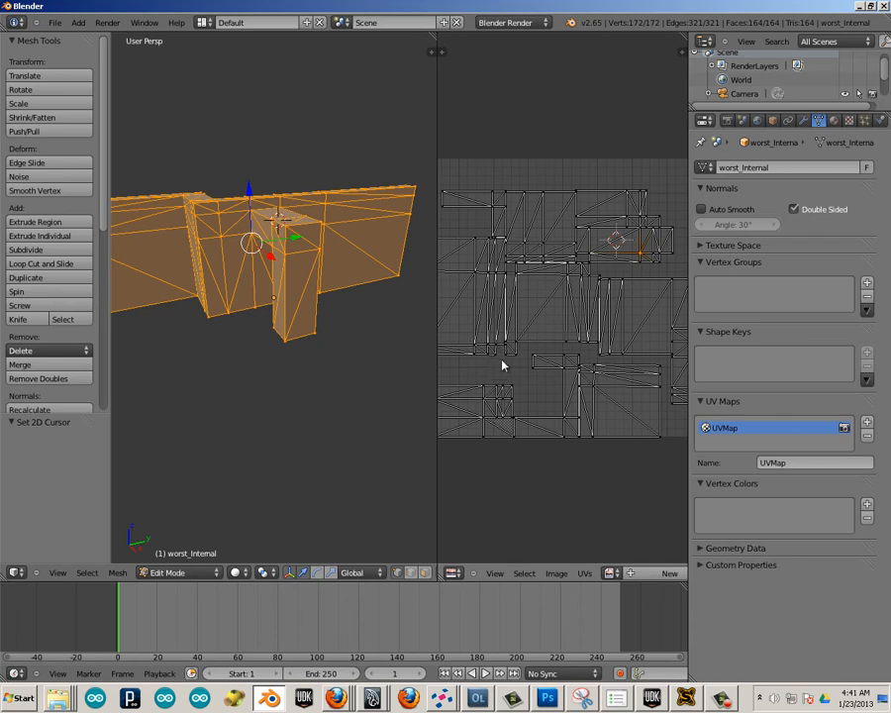
{"action": "left_click", "coordinate": [634, 243]}
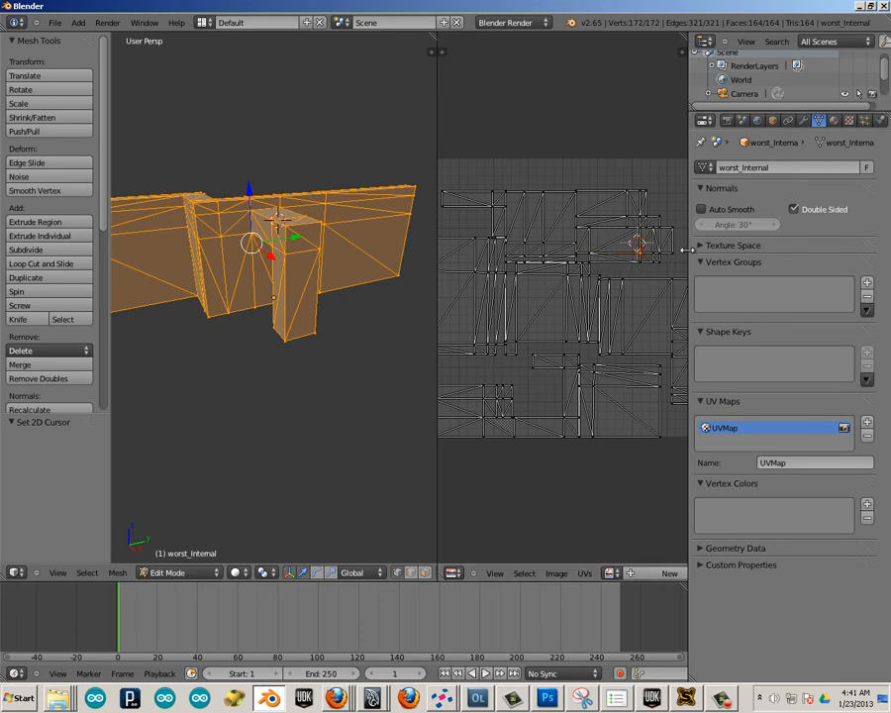
{"action": "left_click_drag", "start_coordinate": [686, 249], "coordinate": [817, 261]}
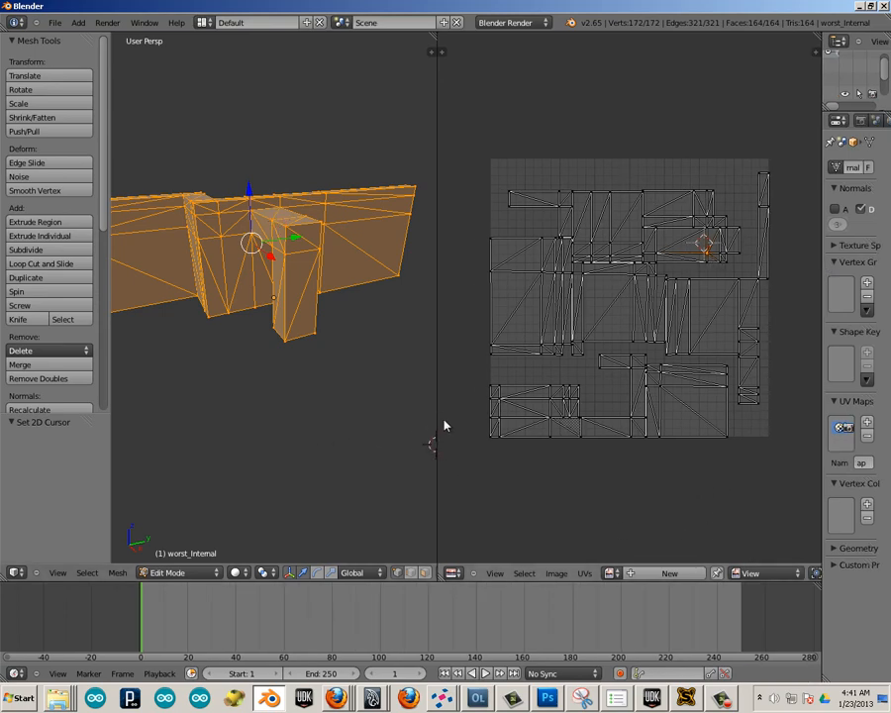
{"action": "left_click_drag", "start_coordinate": [434, 420], "coordinate": [256, 408]}
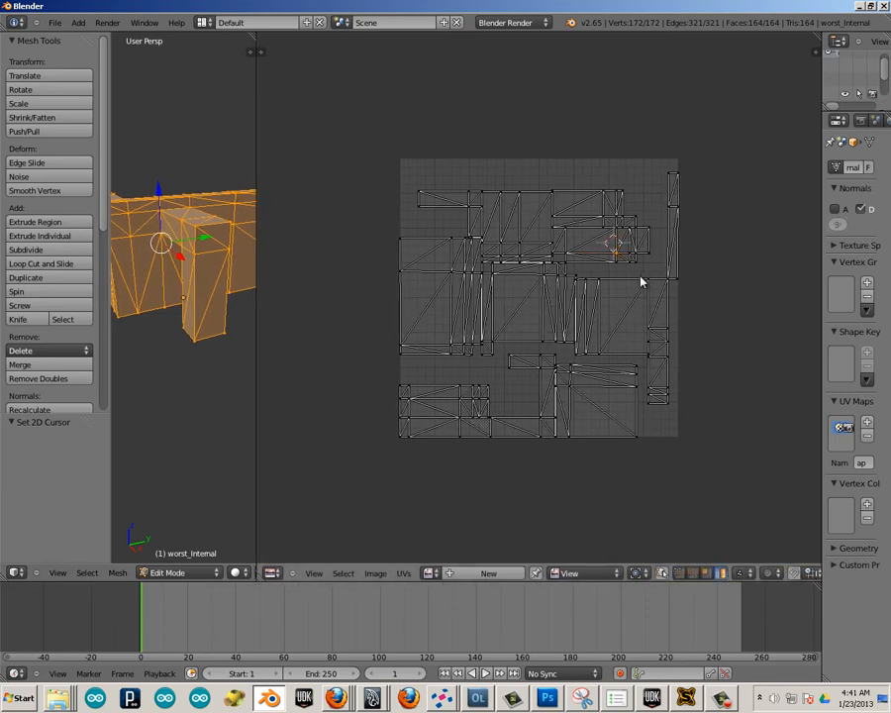
Move the stepped UV island about 0.10 right and 0.095 up, close to the UV square's top edge.
{"action": "left_click", "coordinate": [595, 213]}
{"action": "left_click", "coordinate": [614, 228]}
{"action": "right_click", "coordinate": [616, 226]}
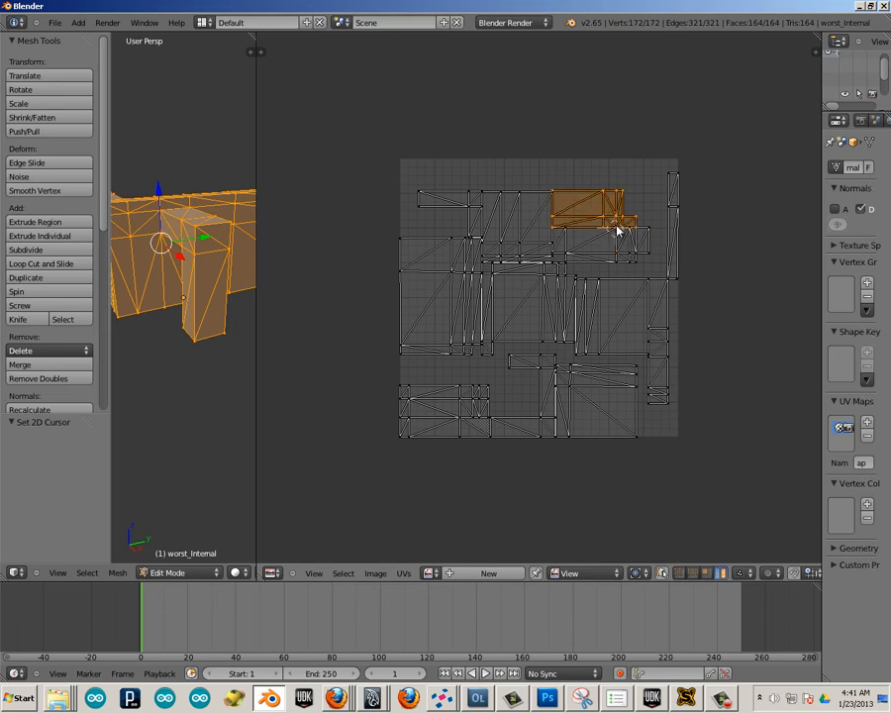
{"action": "key", "text": "g"}
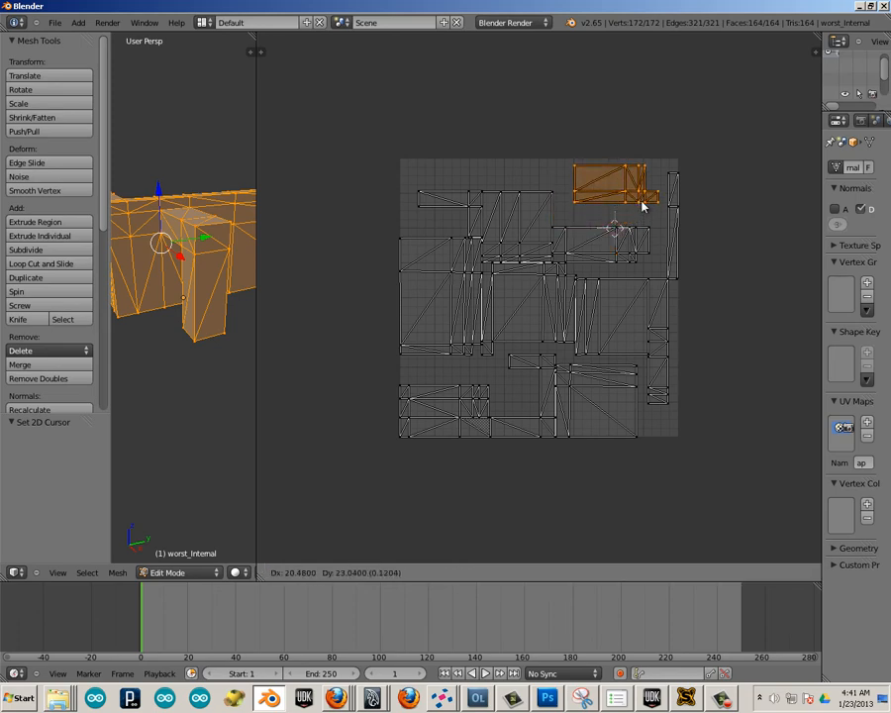
{"action": "left_click", "coordinate": [639, 200]}
Move the squarish island about 0.065 right and 0.10 up, placing it beside the stepped island with a gap between them.
{"action": "right_click", "coordinate": [526, 220]}
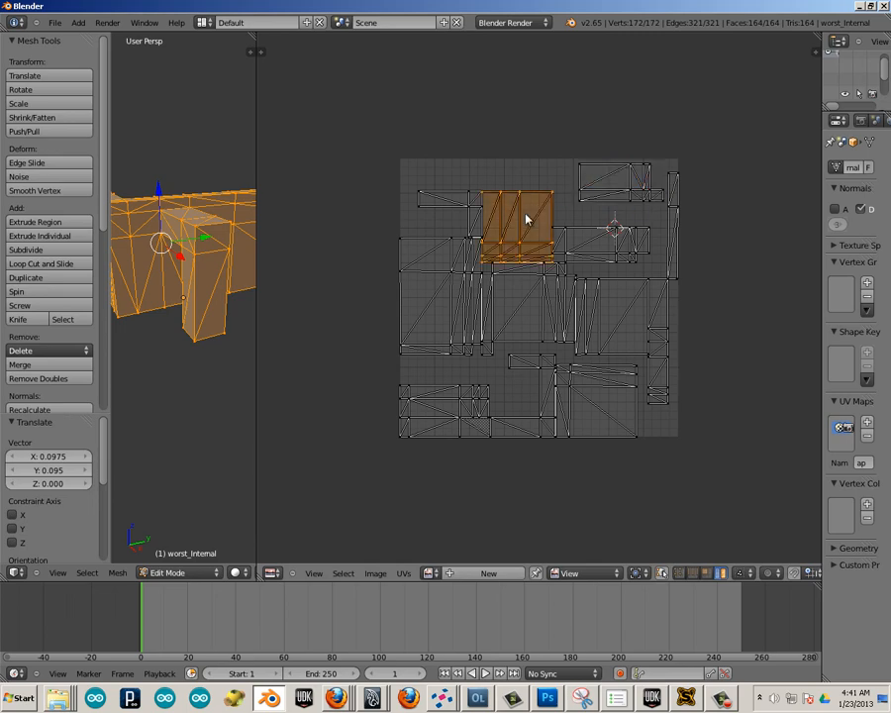
{"action": "key", "text": "g"}
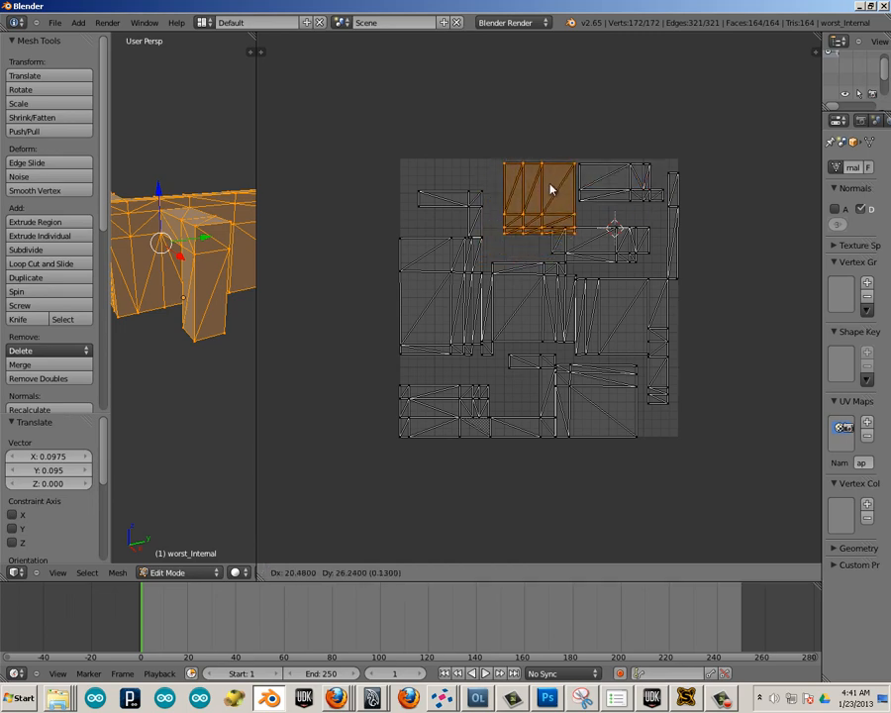
{"action": "right_click", "coordinate": [540, 184]}
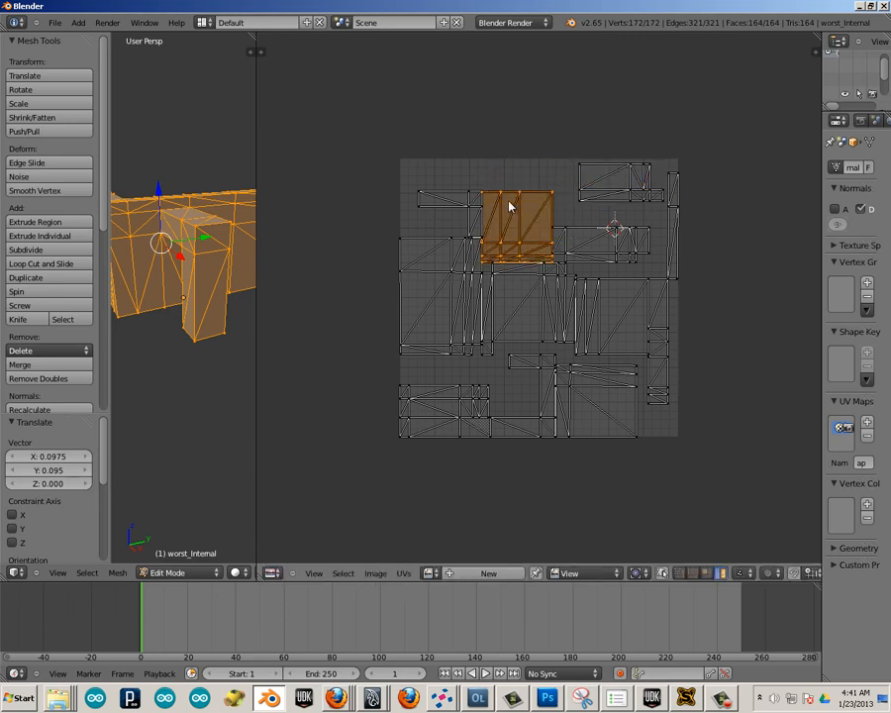
{"action": "key", "text": "g"}
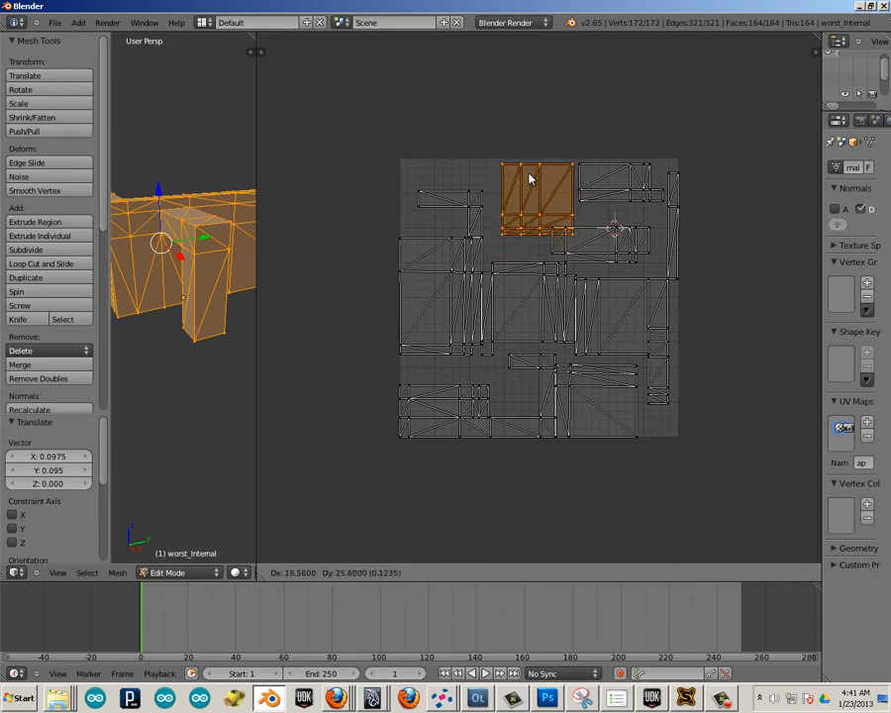
{"action": "left_click", "coordinate": [527, 176]}
Park the upper L-shaped island outside the UV square, beyond its upper-right corner.
{"action": "right_click", "coordinate": [464, 200]}
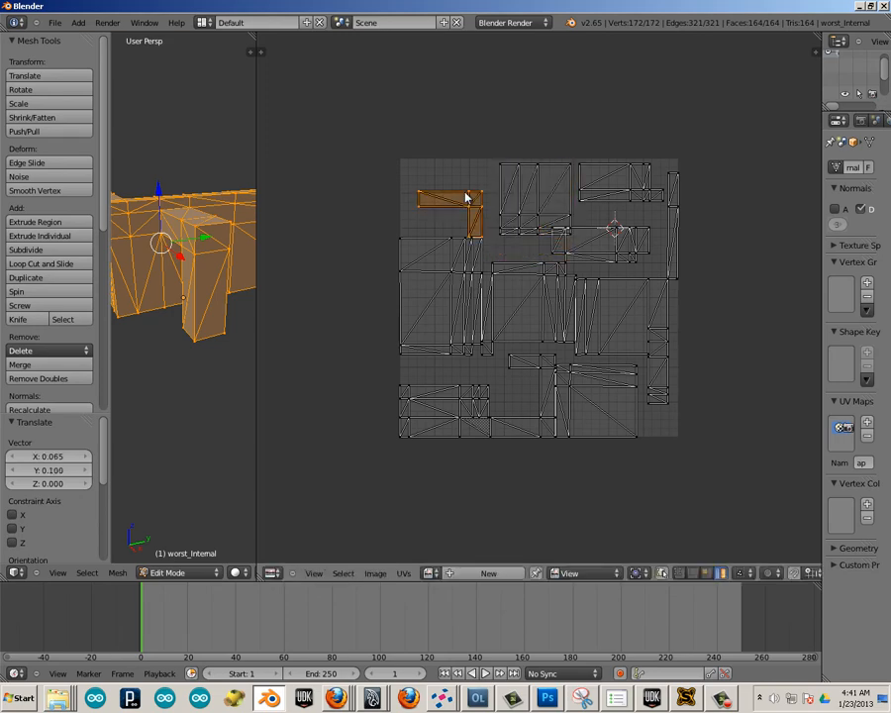
{"action": "key", "text": "g"}
{"action": "left_click", "coordinate": [730, 140]}
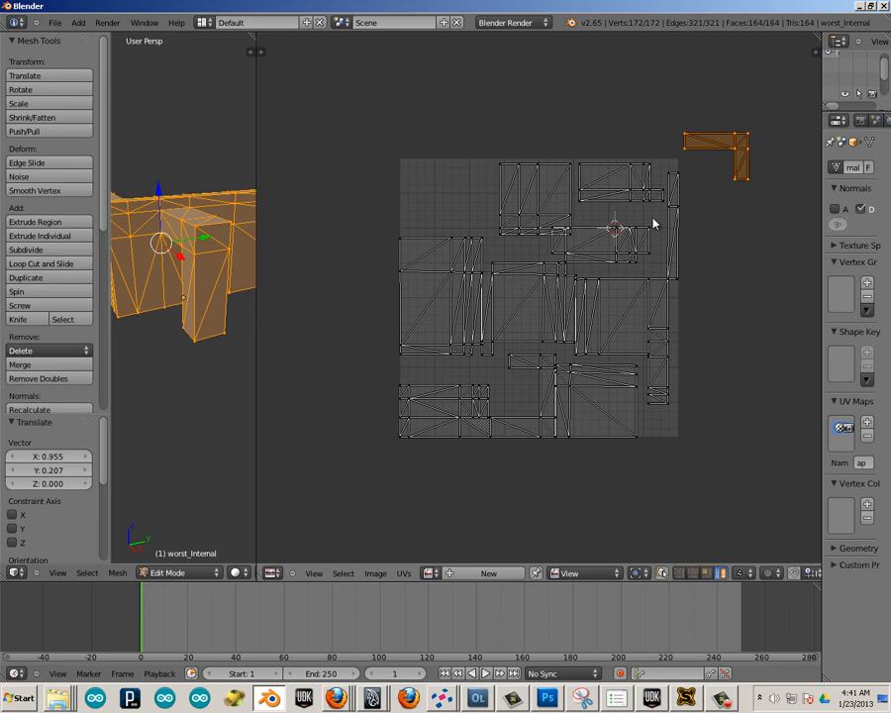
Move the tall left island up into the UV square's upper-left corner and the central island about 0.27 left, just beneath it.
{"action": "right_click", "coordinate": [431, 259]}
{"action": "key", "text": "g"}
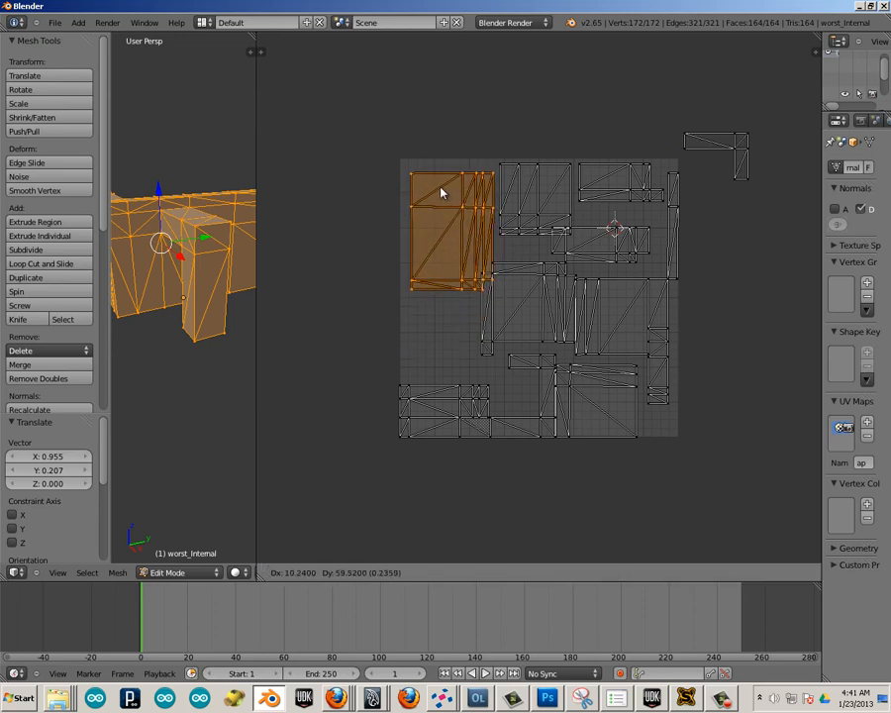
{"action": "left_click", "coordinate": [442, 183]}
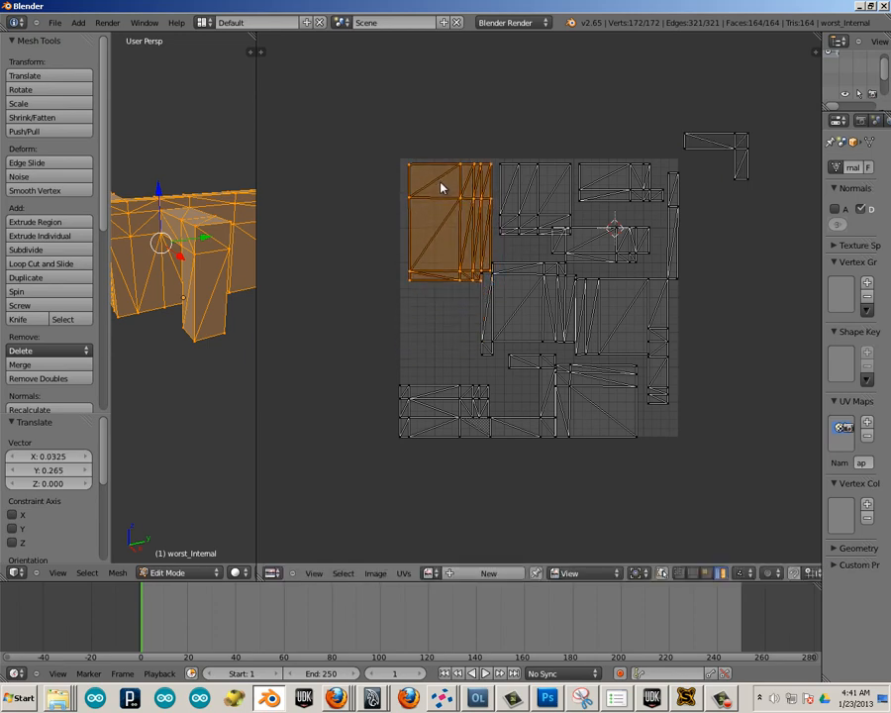
{"action": "right_click", "coordinate": [502, 284]}
{"action": "key", "text": "g"}
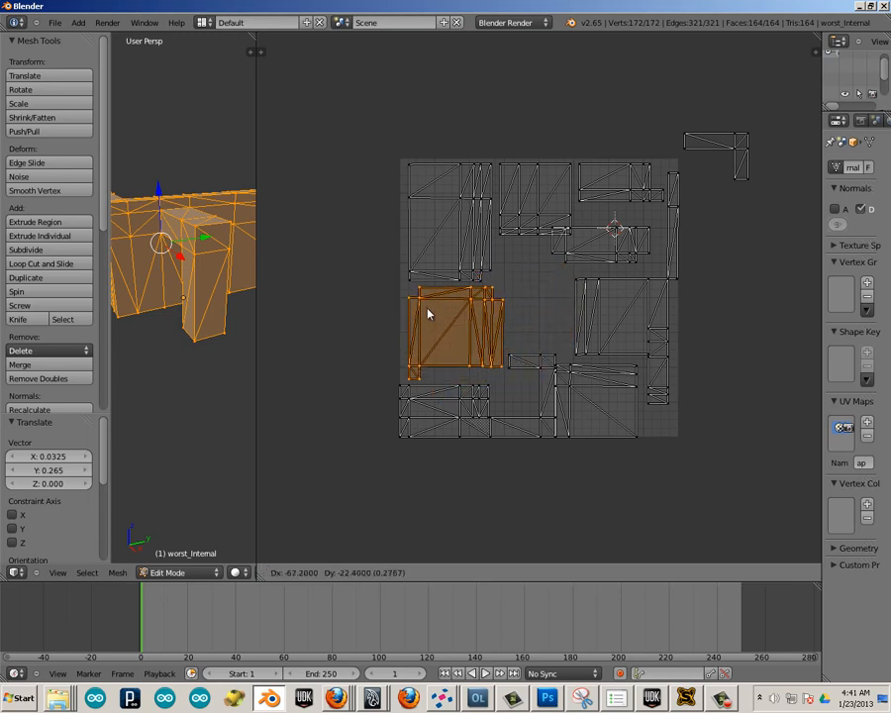
{"action": "left_click", "coordinate": [425, 312]}
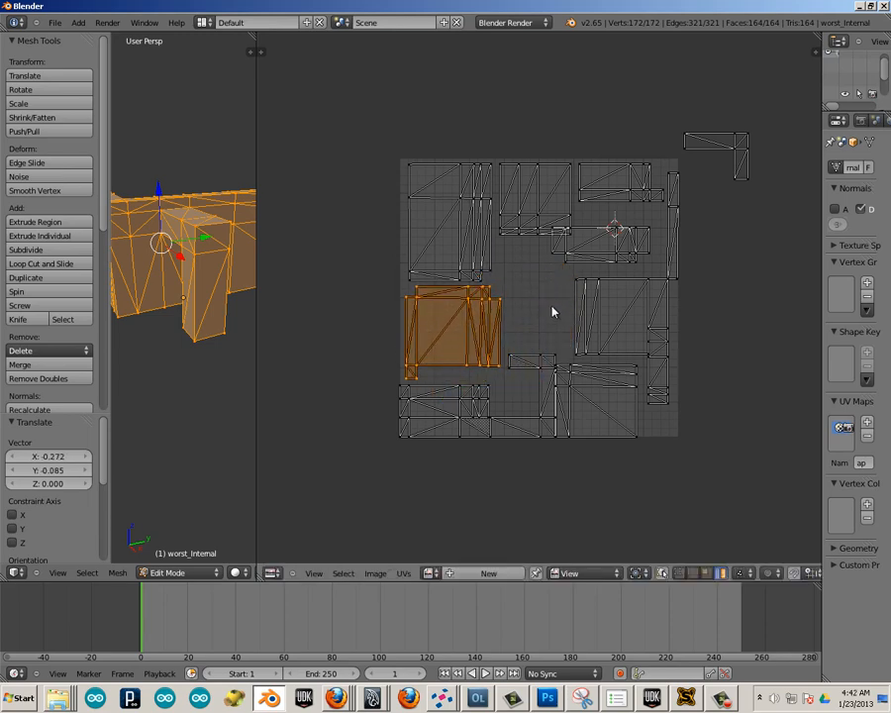
Select the wide stepped island that overlaps the squarish island in the top row.
{"action": "right_click", "coordinate": [585, 312]}
{"action": "right_click", "coordinate": [587, 251]}
{"action": "right_click", "coordinate": [586, 264]}
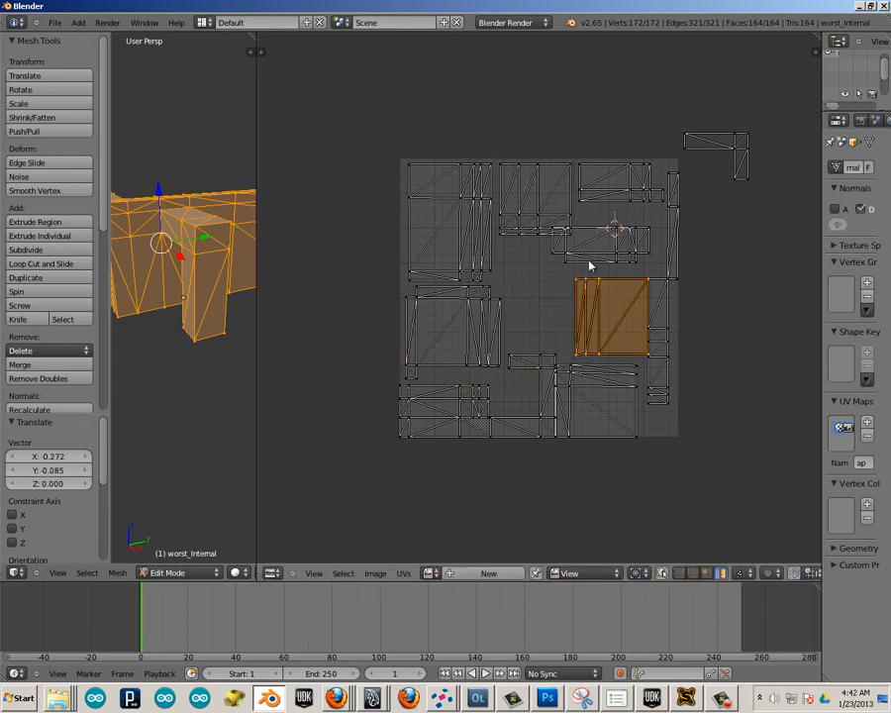
{"action": "left_click", "coordinate": [586, 255]}
{"action": "right_click", "coordinate": [609, 256]}
{"action": "key", "text": "g"}
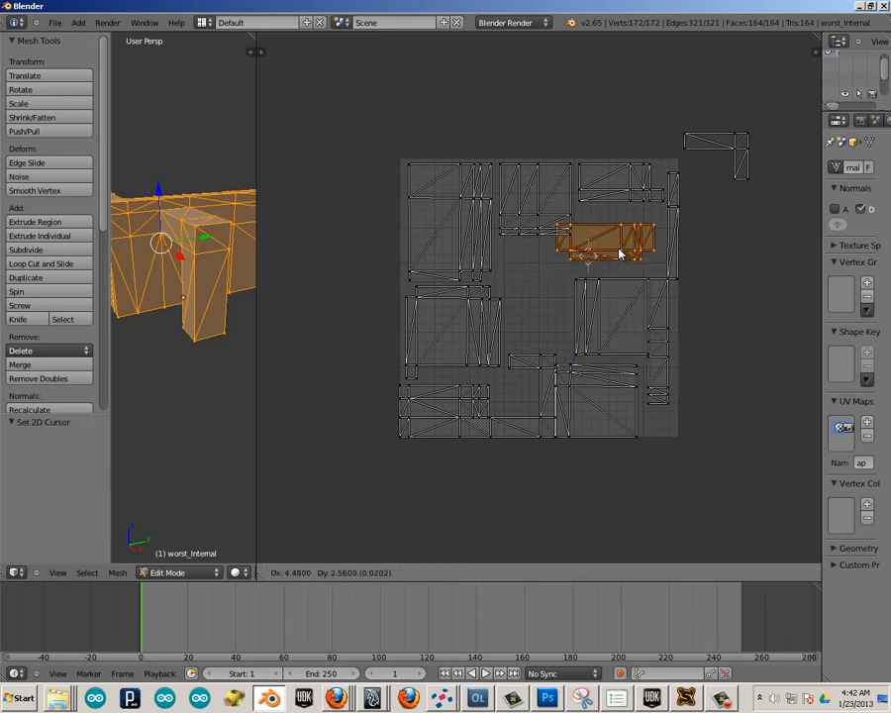
{"action": "right_click", "coordinate": [555, 287]}
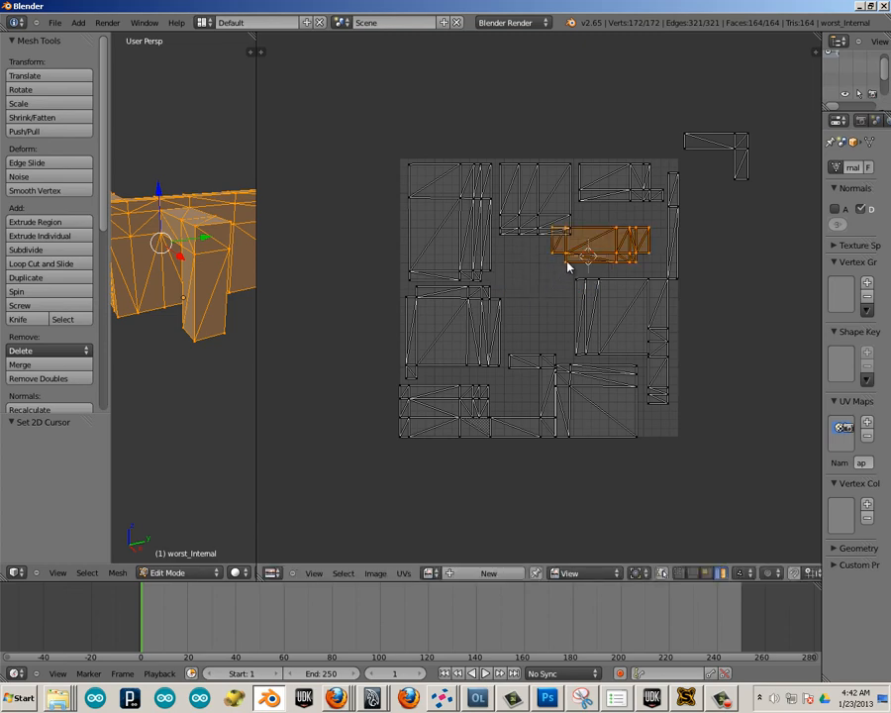
{"action": "key", "text": "r"}
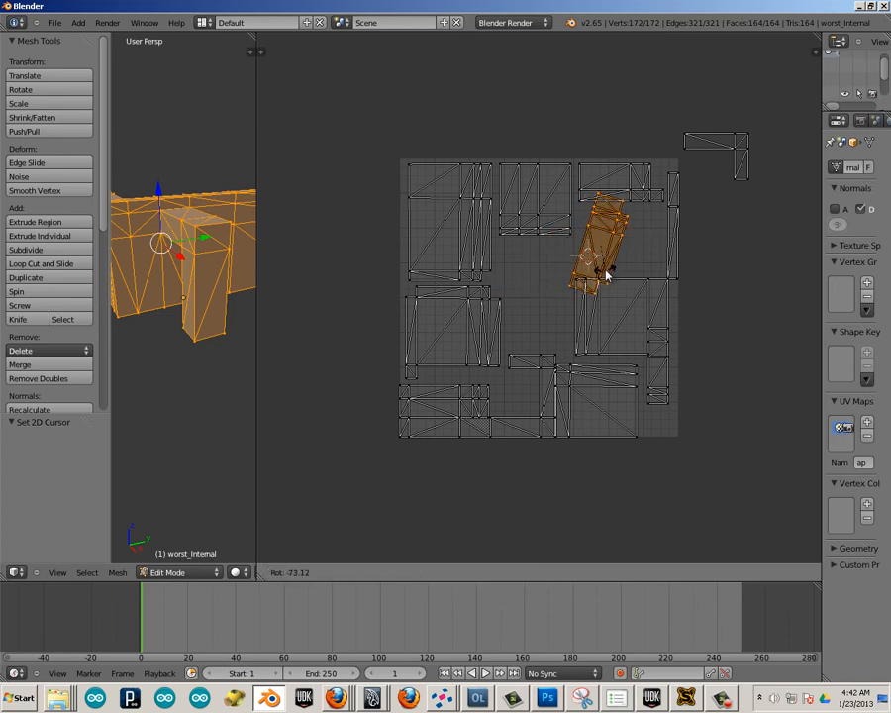
{"action": "right_click", "coordinate": [607, 276]}
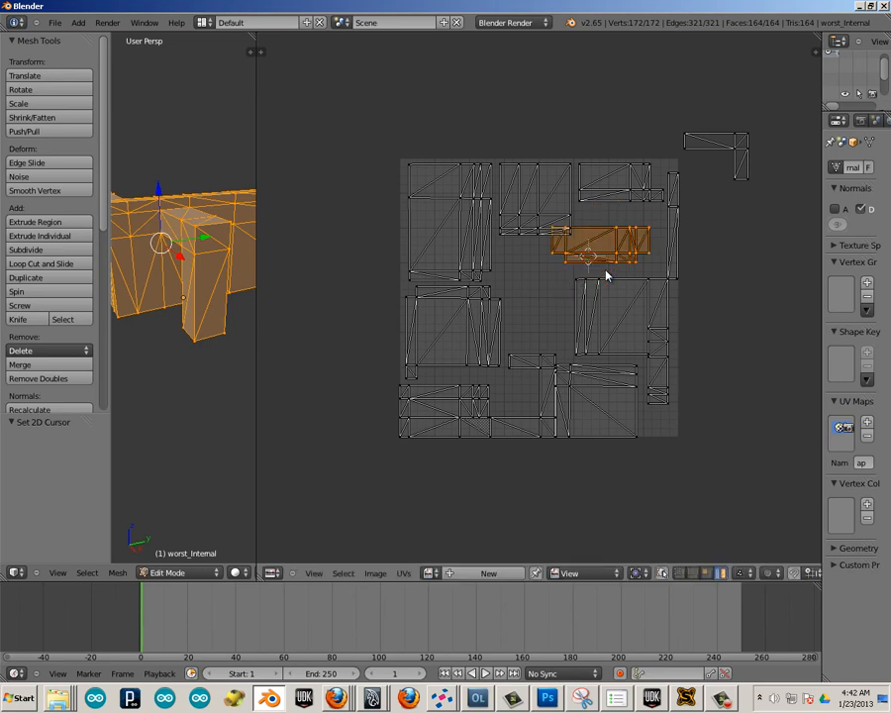
Rotate the wide stepped island 90 degrees and place it in the empty space below the squarish top island.
{"action": "key", "text": "r"}
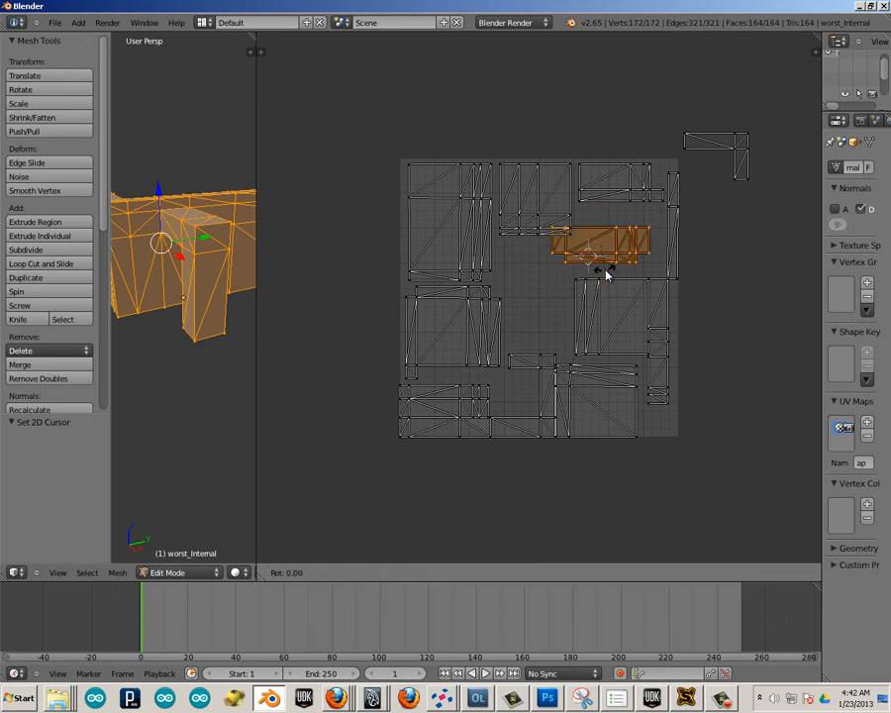
{"action": "type", "text": "90"}
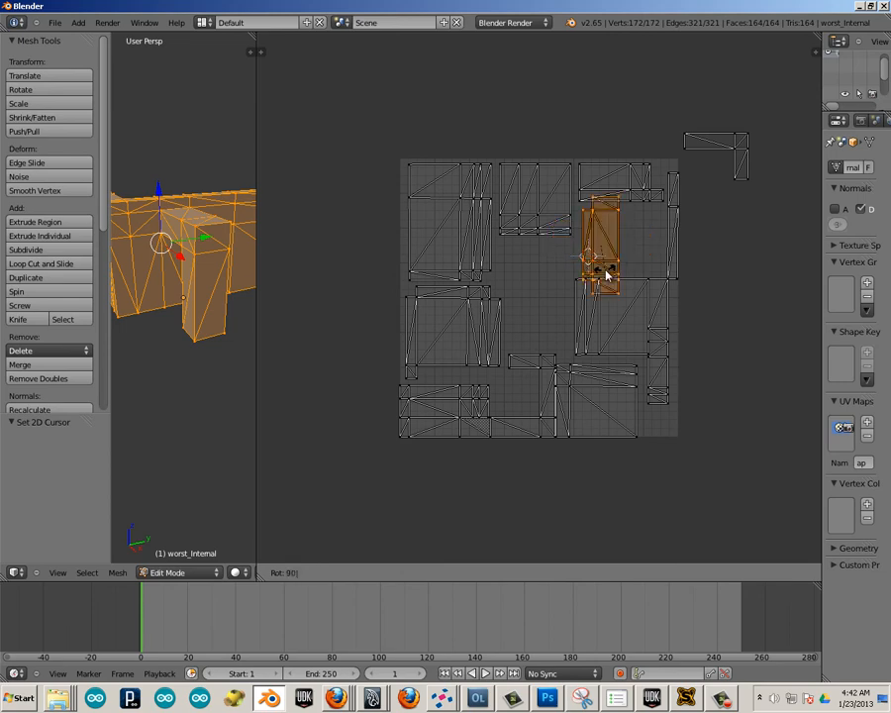
{"action": "key", "text": "Return"}
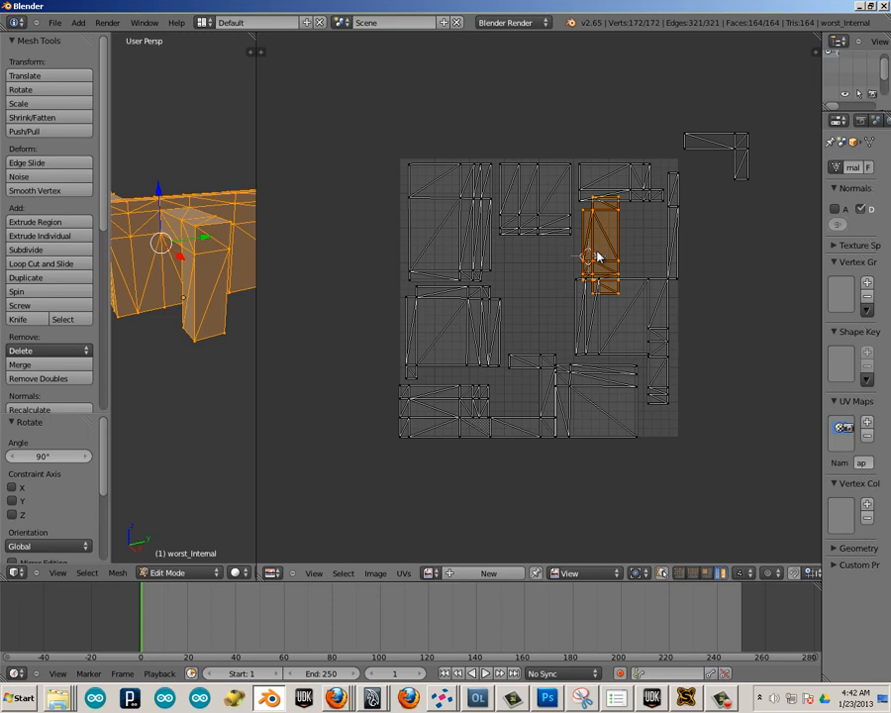
{"action": "key", "text": "g"}
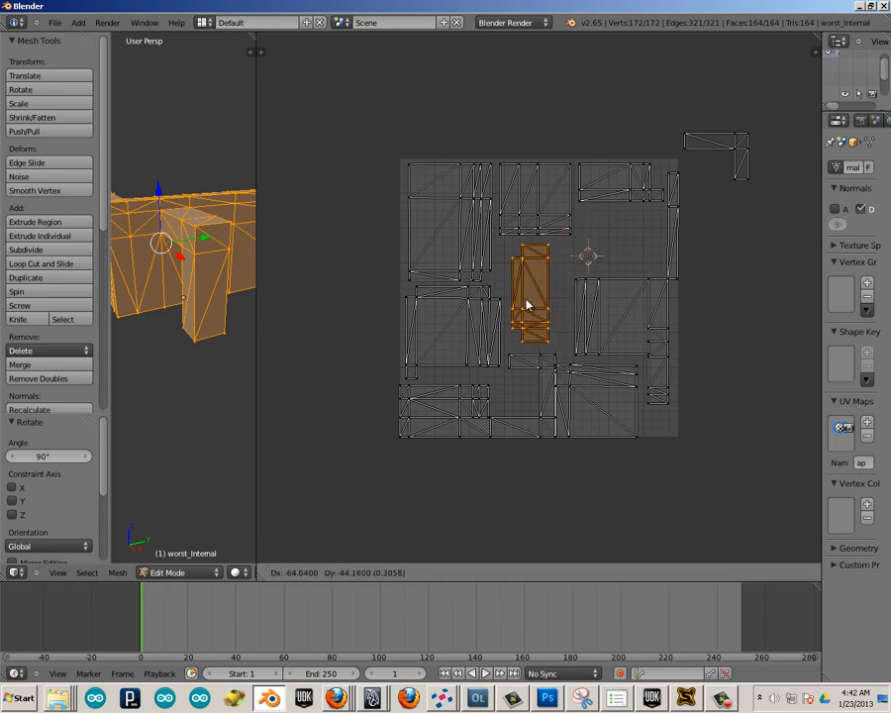
{"action": "left_click", "coordinate": [525, 306]}
Move the square right-hand island about 0.25 up beneath the stepped one, and the strip beside it about 0.11 down into the lower-right corner.
{"action": "right_click", "coordinate": [613, 315]}
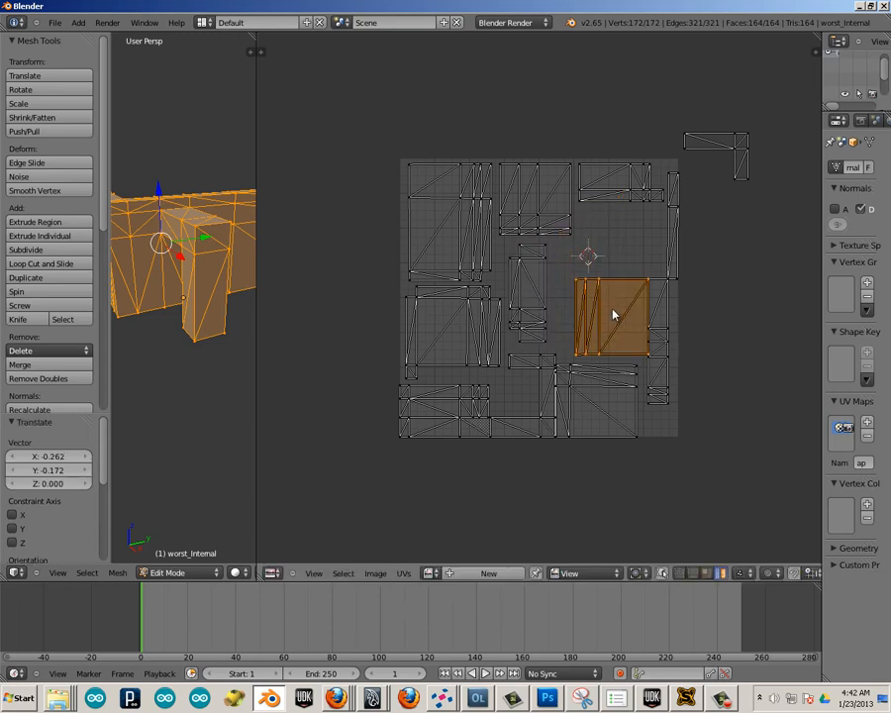
{"action": "key", "text": "g"}
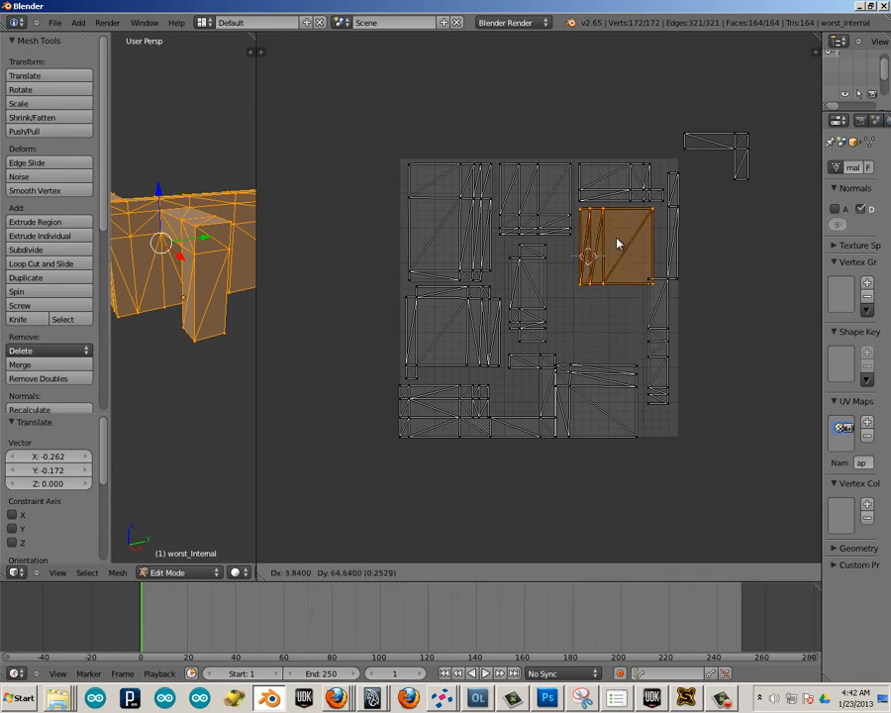
{"action": "left_click", "coordinate": [616, 243]}
{"action": "right_click", "coordinate": [659, 337]}
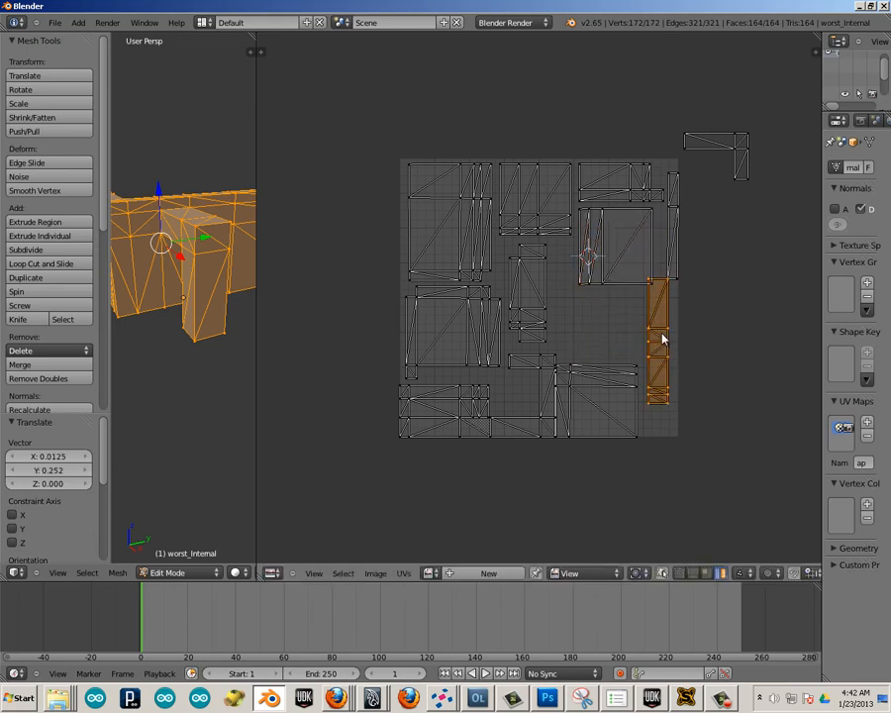
{"action": "key", "text": "g"}
{"action": "left_click", "coordinate": [665, 362]}
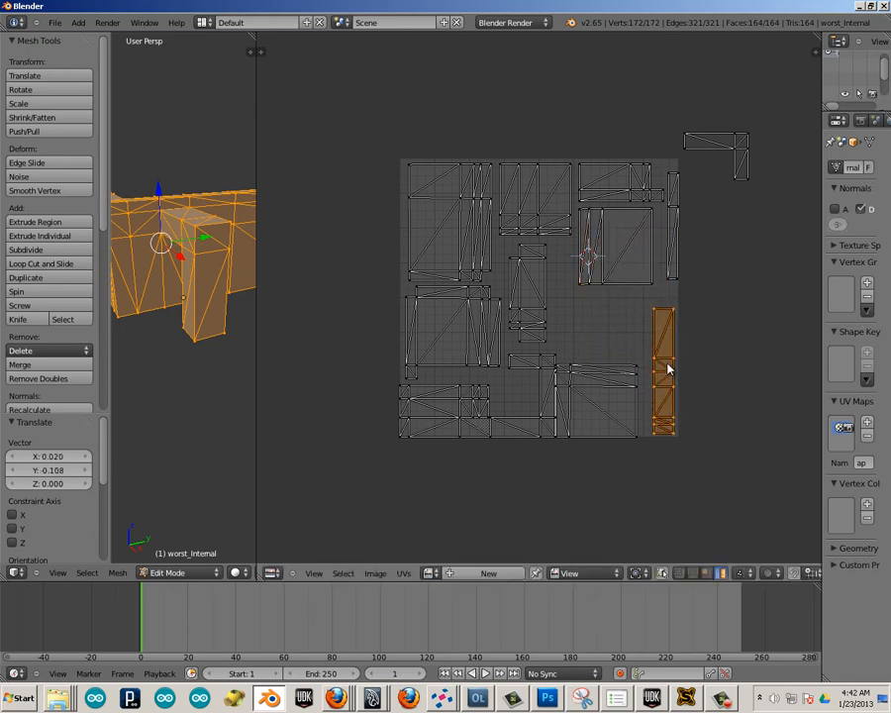
Shift the large bottom island about 0.04 right and raise the neighbouring L-shaped island about 0.025, separating them from the adjoining islands.
{"action": "right_click", "coordinate": [613, 375]}
{"action": "key", "text": "g"}
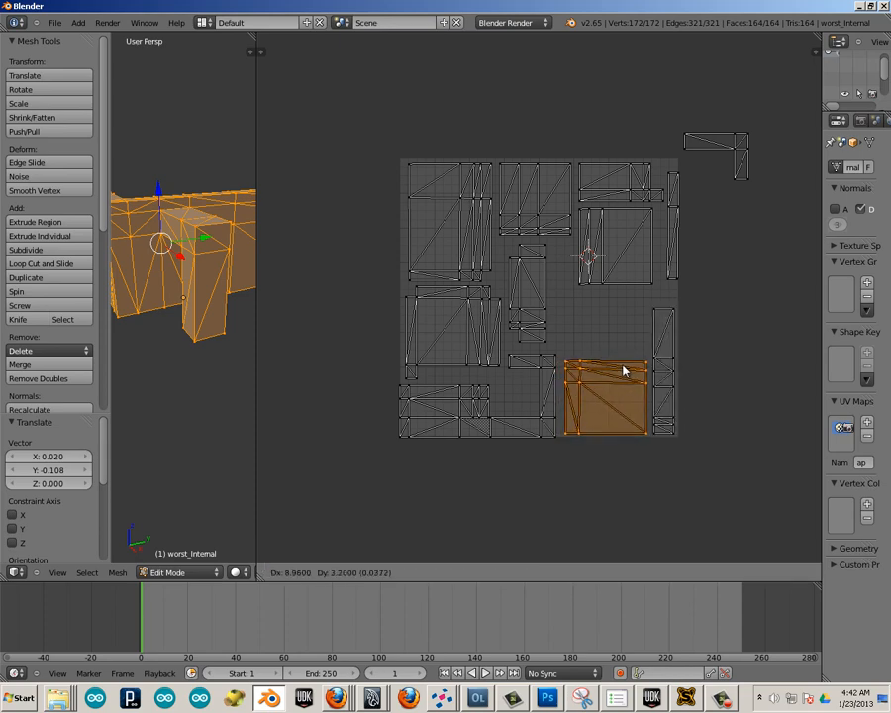
{"action": "left_click", "coordinate": [624, 372]}
{"action": "right_click", "coordinate": [543, 381]}
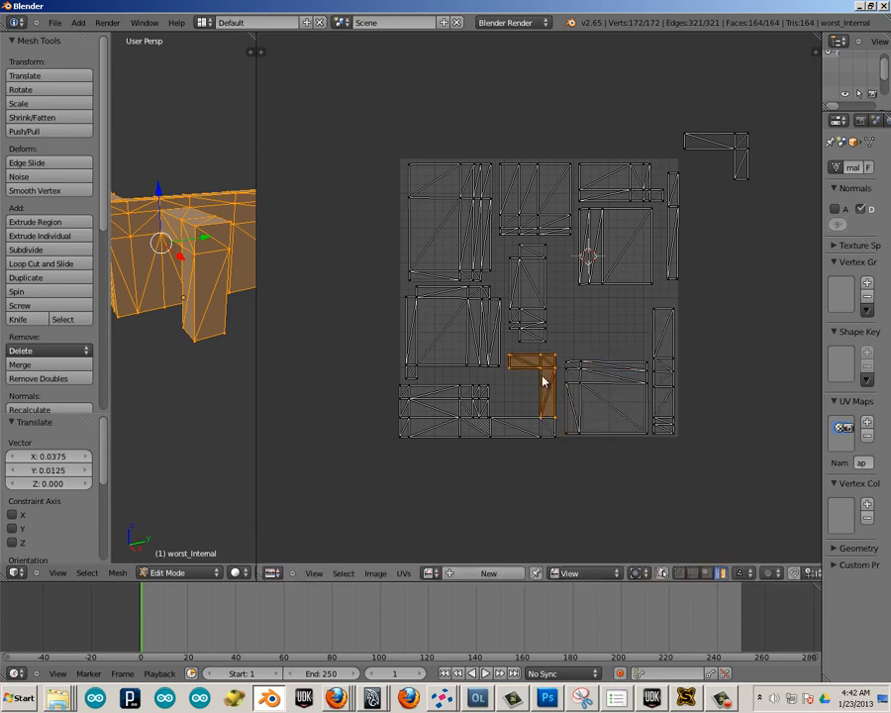
{"action": "key", "text": "g"}
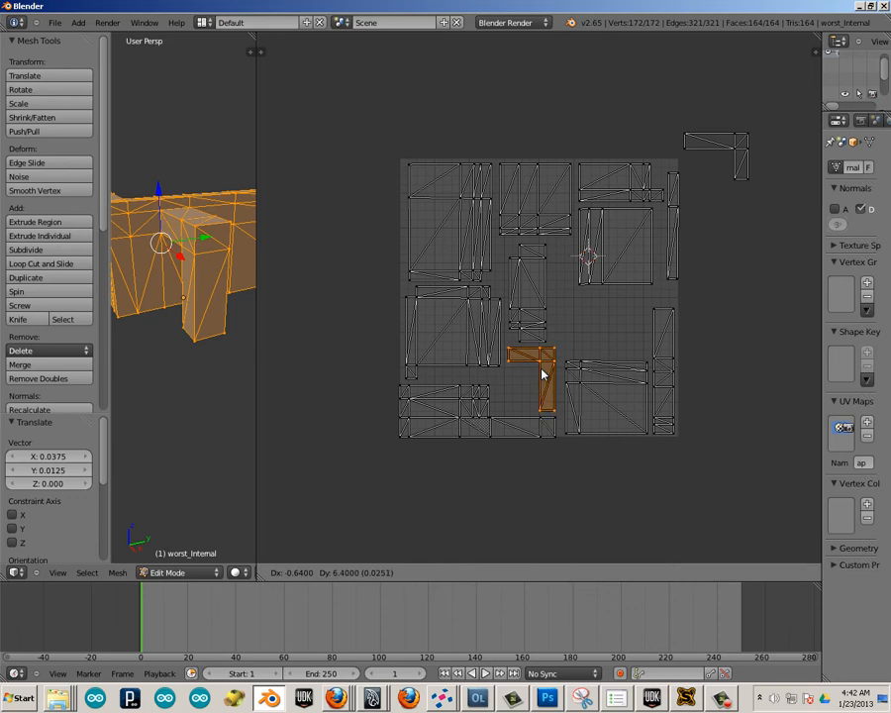
{"action": "left_click", "coordinate": [543, 375]}
Bring the parked L-shaped island back into the UV square, in the gap above the large bottom island.
{"action": "key", "text": "g"}
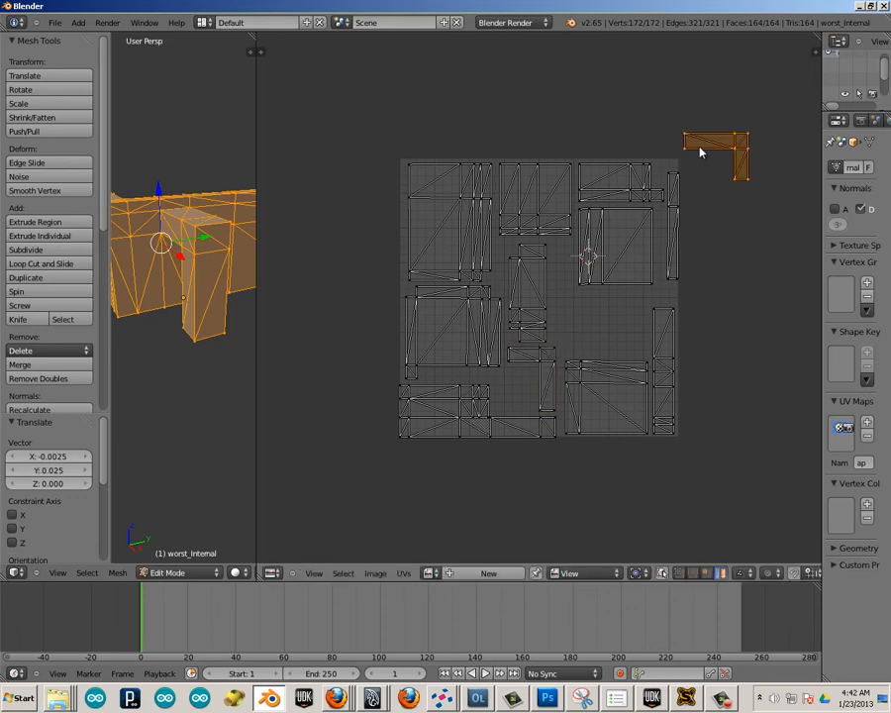
{"action": "left_click", "coordinate": [584, 317]}
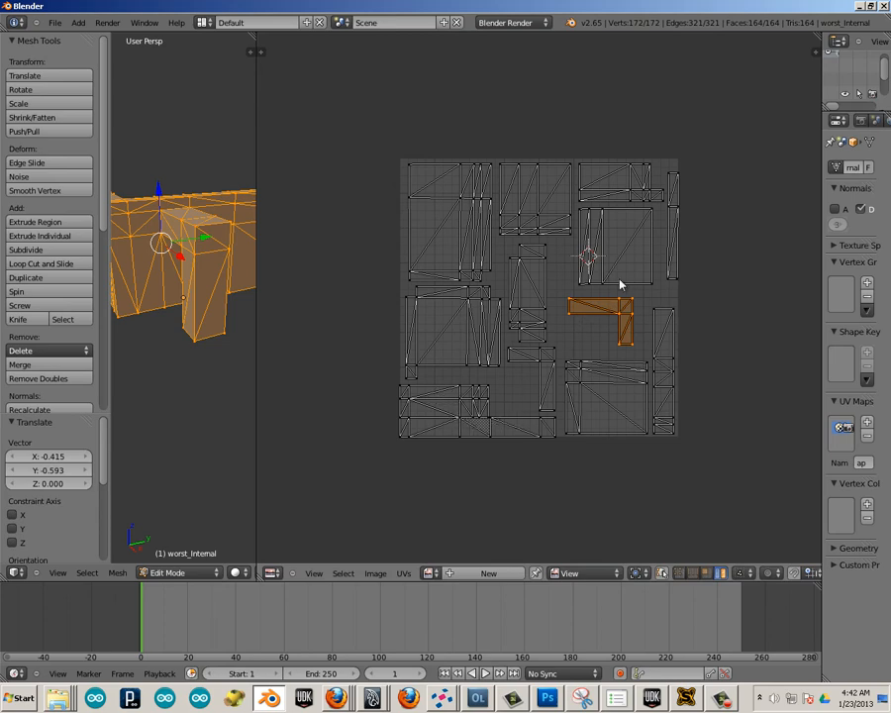
{"action": "right_click", "coordinate": [669, 197]}
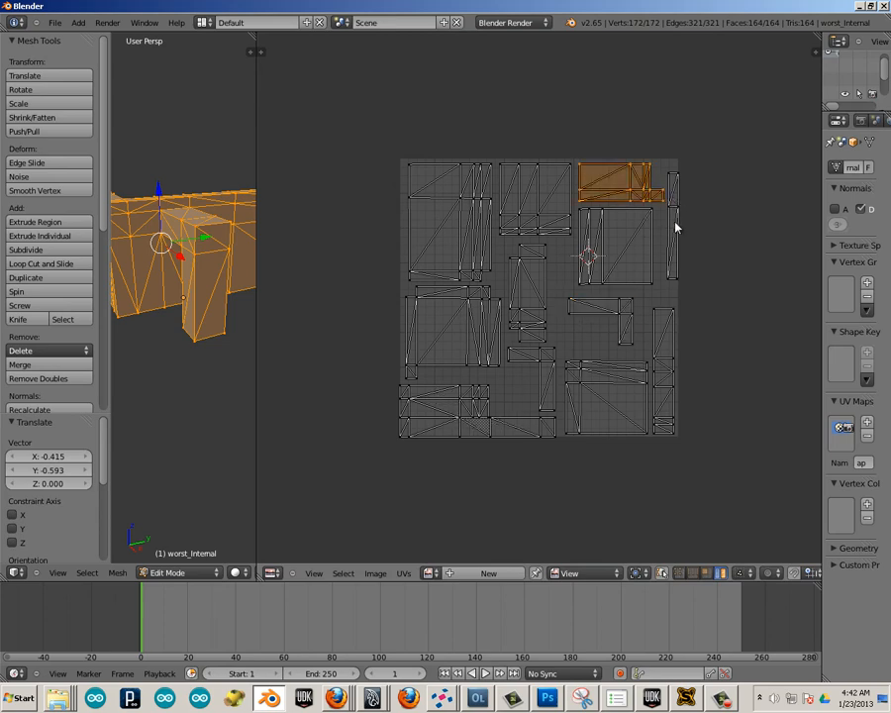
Shift the narrow right-edge strip about 0.06 down and 0.018 left, and nudge the top-right stepped island about 0.013 left.
{"action": "right_click", "coordinate": [674, 230]}
{"action": "key", "text": "g"}
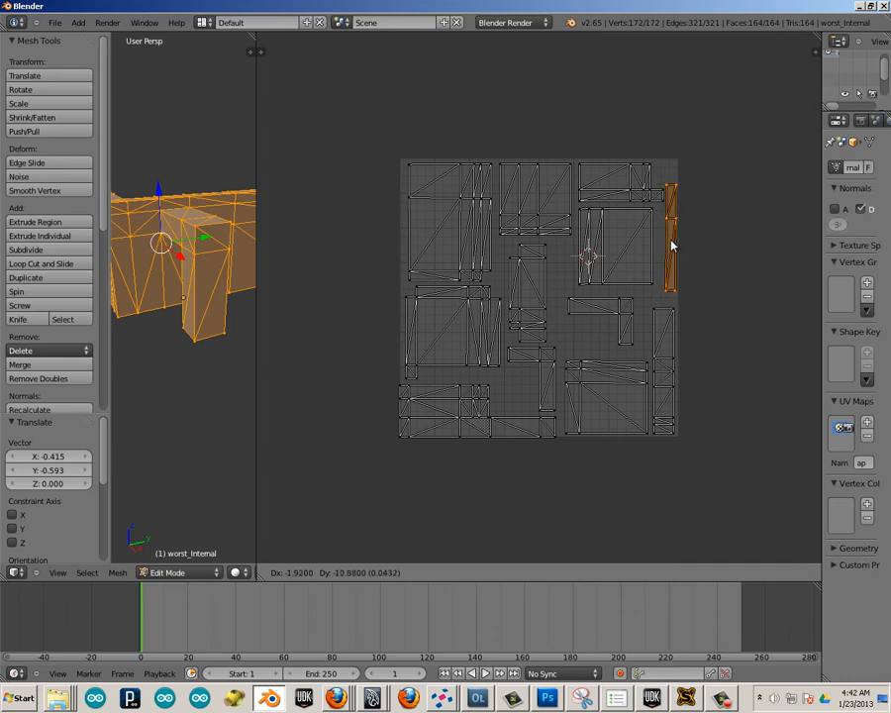
{"action": "left_click", "coordinate": [672, 243]}
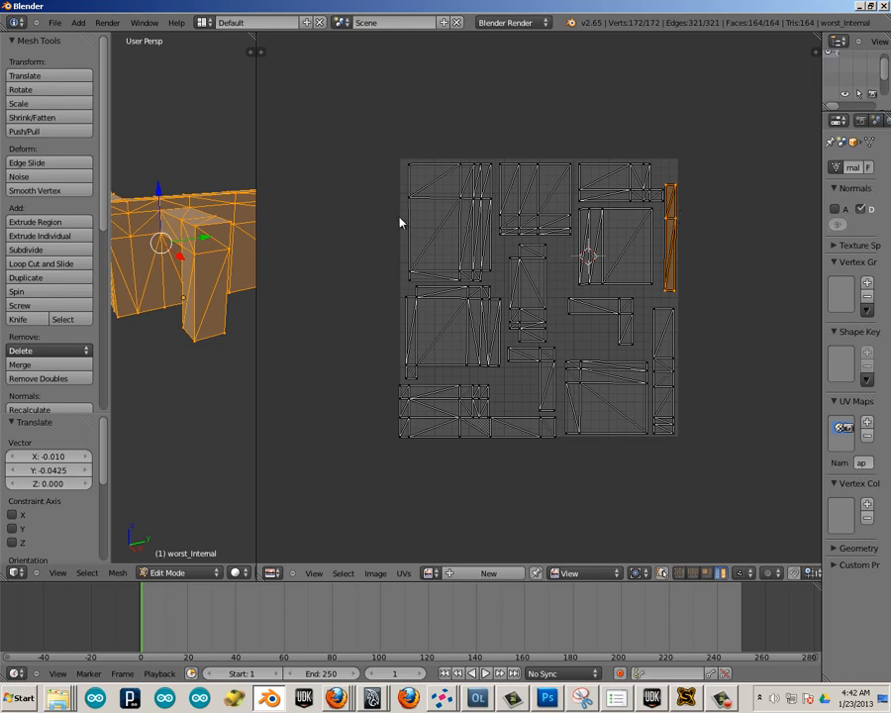
{"action": "key", "text": "l"}
{"action": "key", "text": "g"}
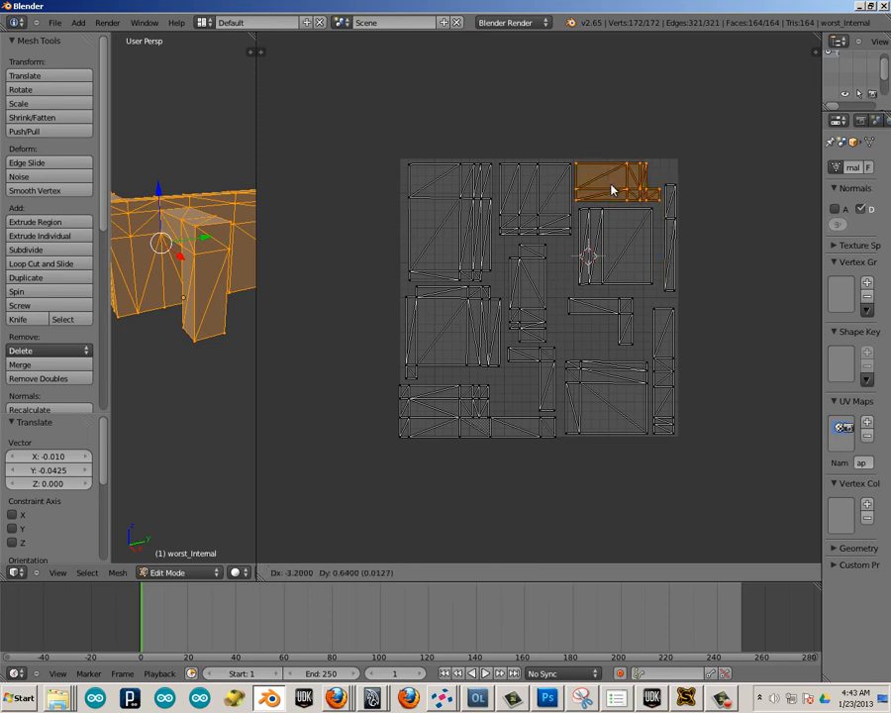
{"action": "left_click", "coordinate": [610, 188]}
{"action": "key", "text": "l"}
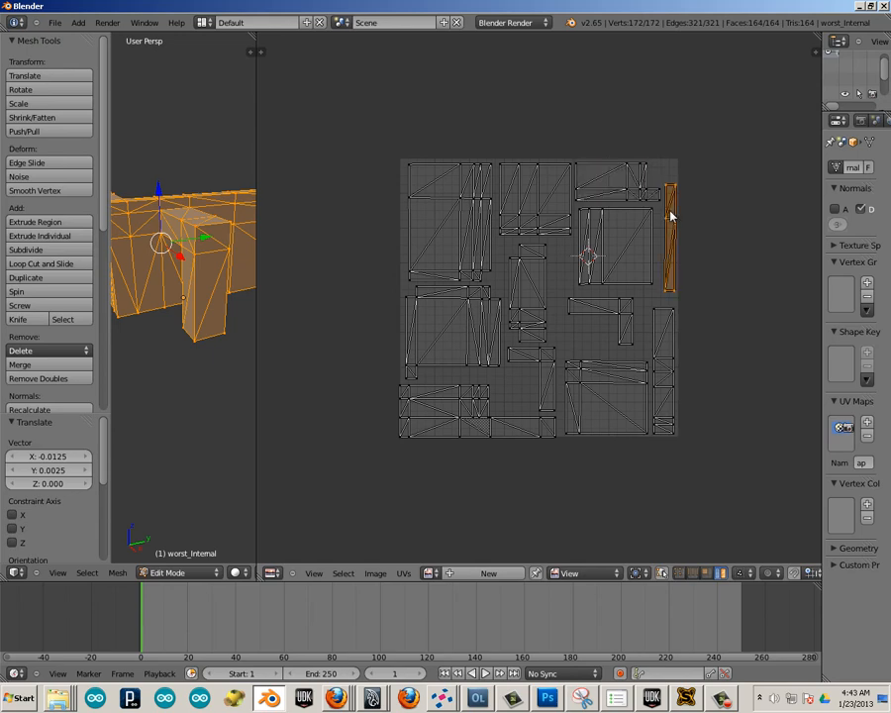
{"action": "key", "text": "g"}
{"action": "left_click", "coordinate": [667, 226]}
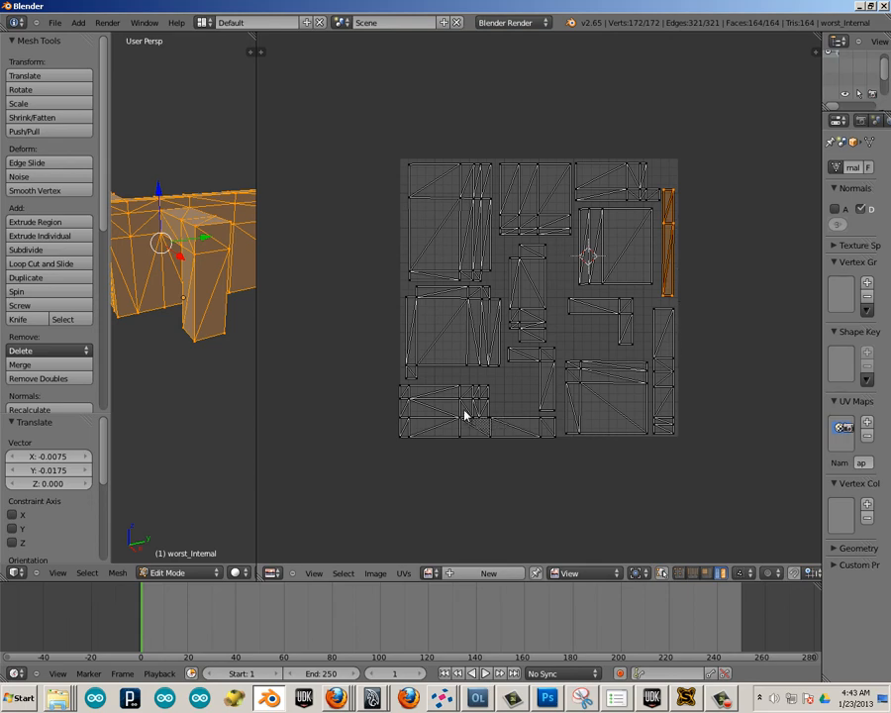
Nudge the large top-left UV island up about 0.005.
{"action": "key", "text": "l"}
{"action": "key", "text": "g"}
{"action": "left_click", "coordinate": [470, 239]}
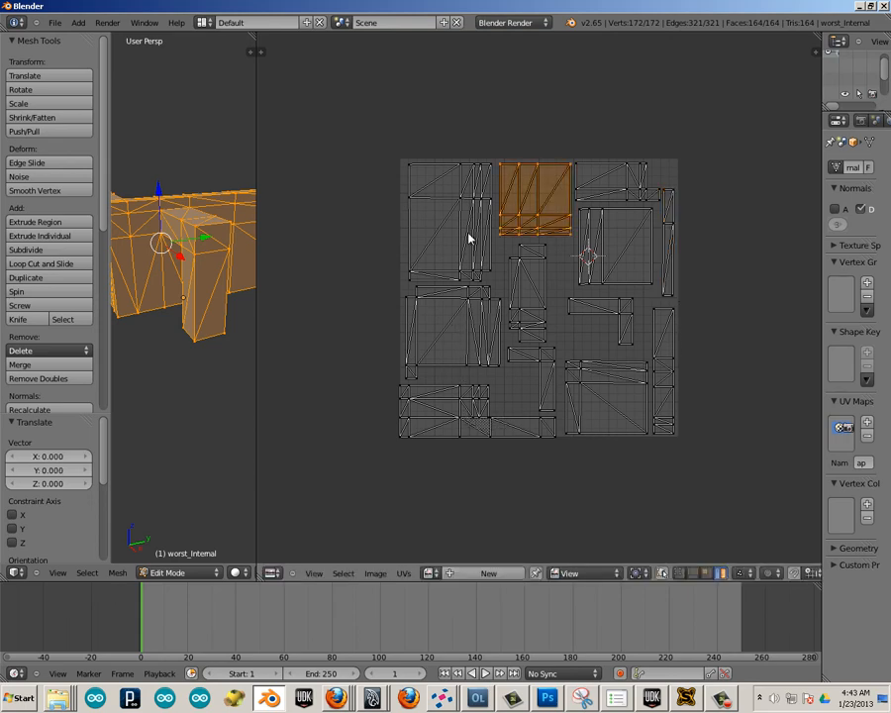
{"action": "key", "text": "l"}
{"action": "key", "text": "g"}
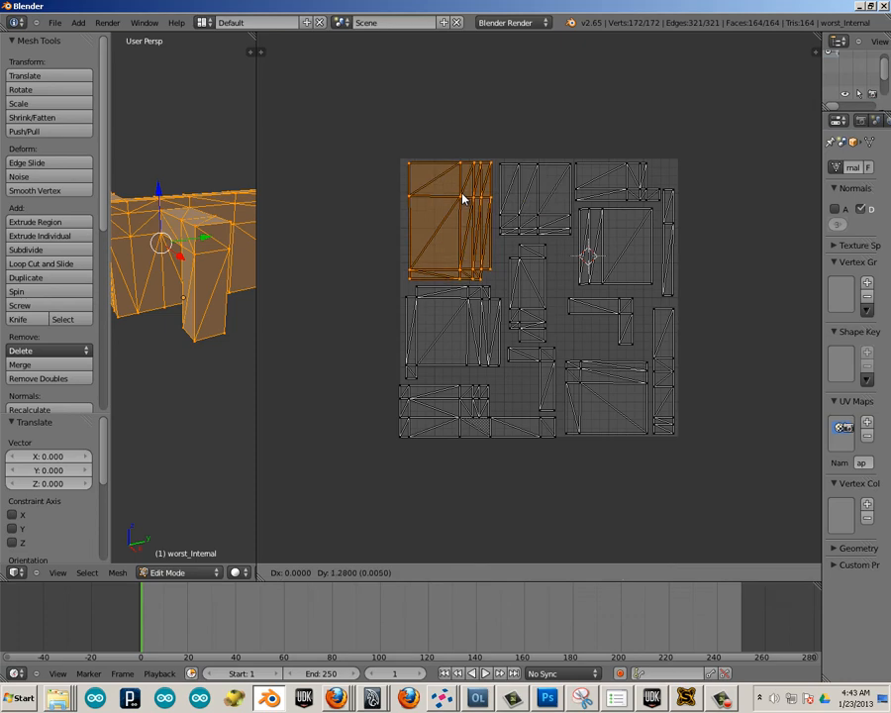
{"action": "left_click", "coordinate": [461, 198]}
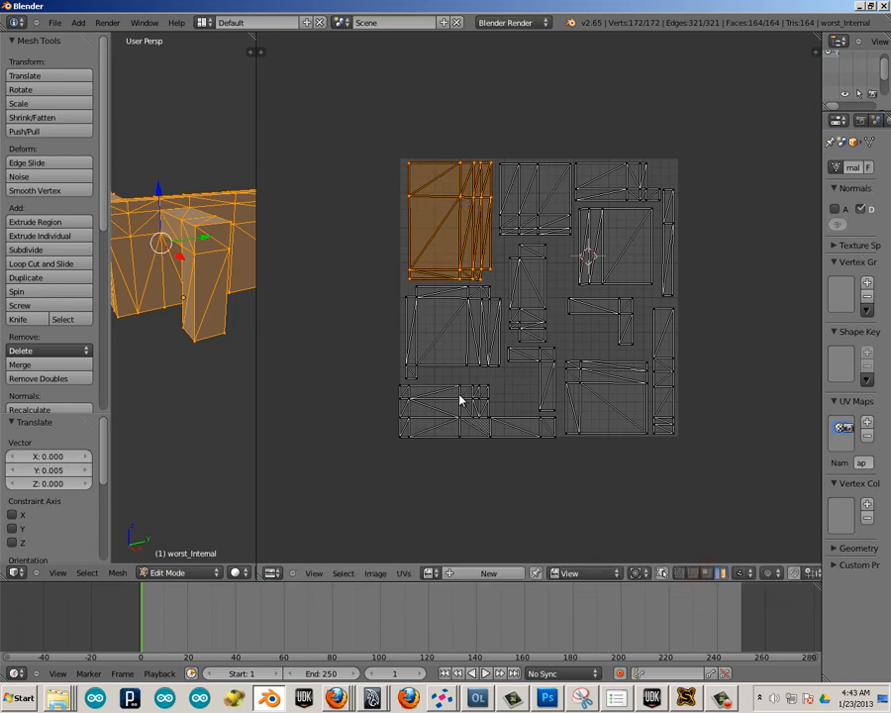
Move the loose rectangle from the bottom row about 0.225 right and 0.335 up into the gap below the upside-down L-shaped island.
{"action": "key", "text": "l"}
{"action": "key", "text": "l"}
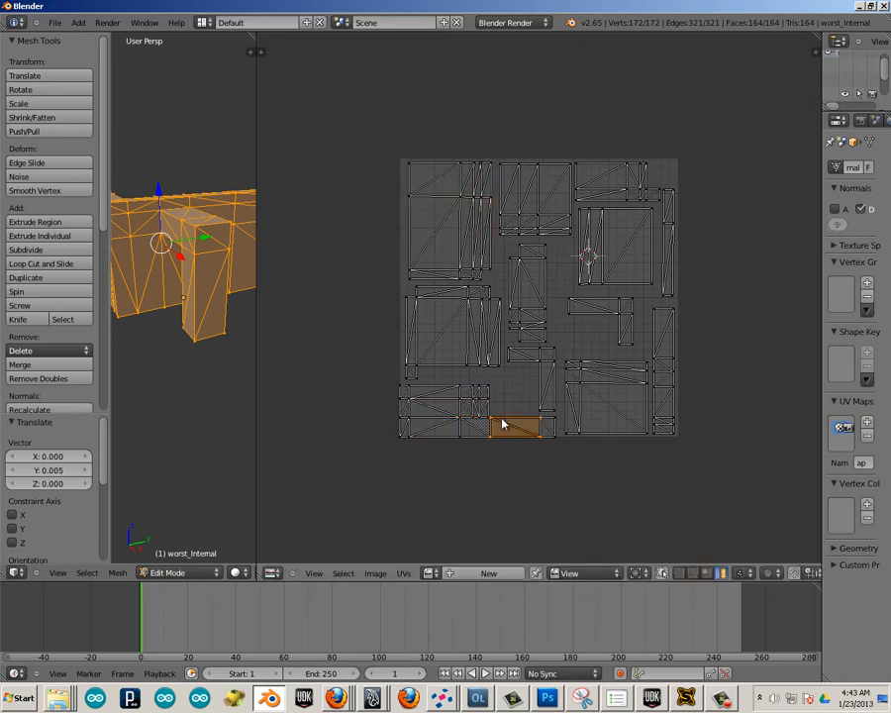
{"action": "key", "text": "g"}
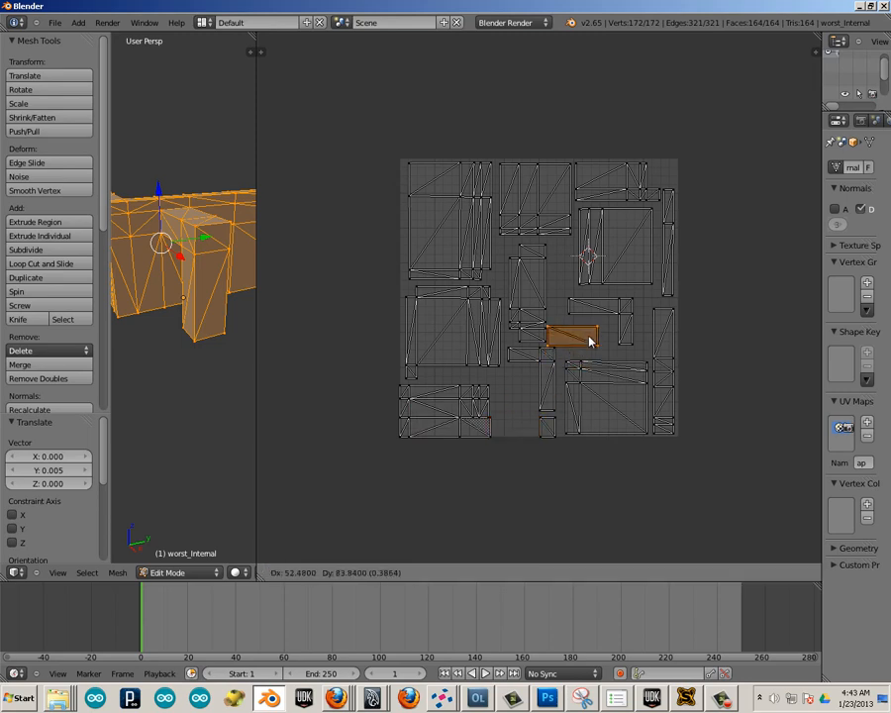
{"action": "left_click", "coordinate": [594, 339]}
Rotate the small rectangle beside the bottom-left island 90 degrees and place it in the gap beside the square right-hand island.
{"action": "key", "text": "l"}
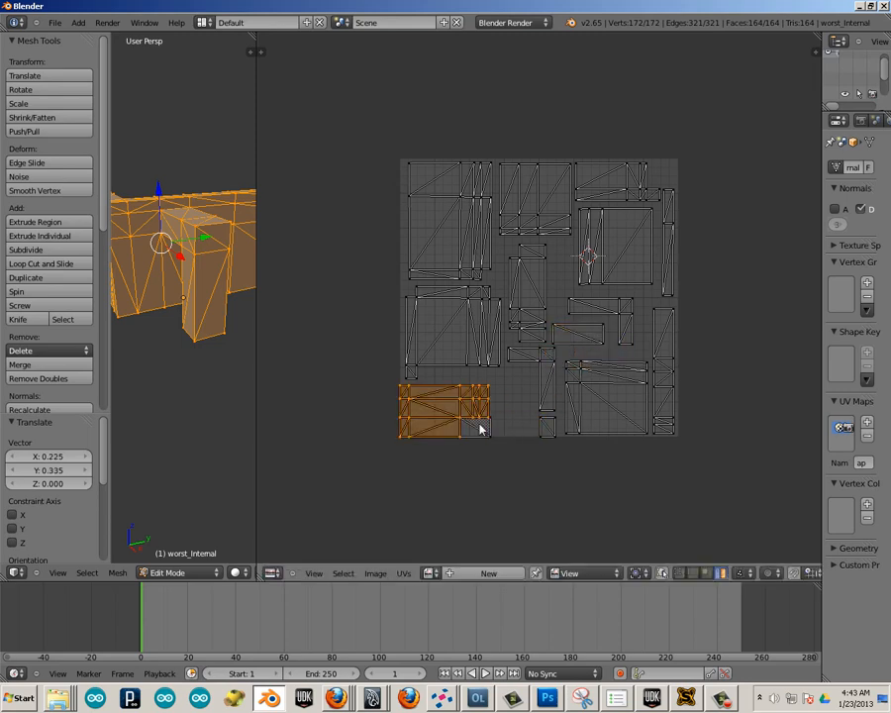
{"action": "key", "text": "l"}
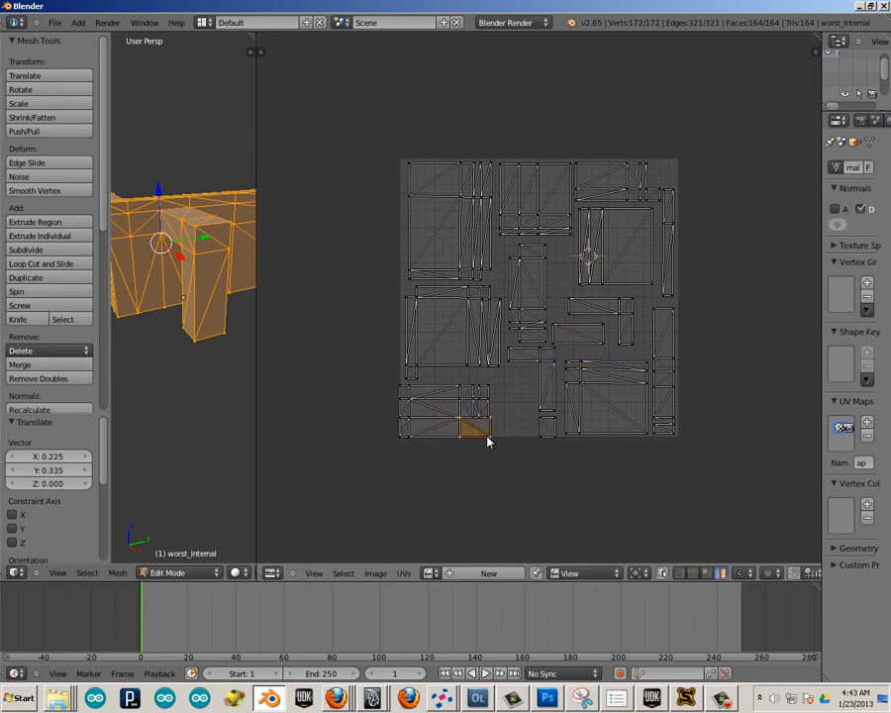
{"action": "key", "text": "g"}
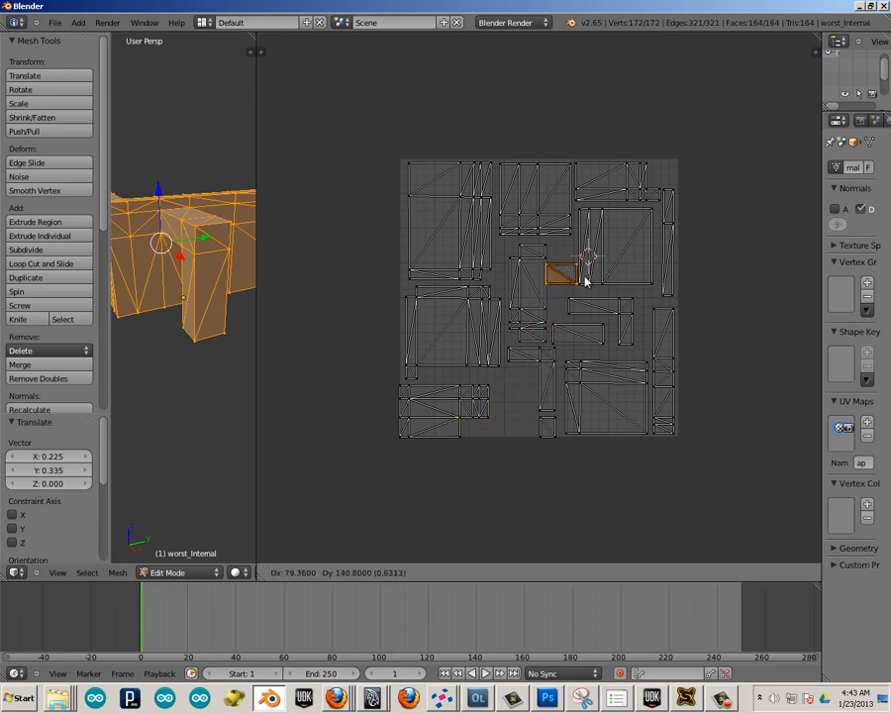
{"action": "left_click", "coordinate": [723, 263]}
{"action": "type", "text": "r"}
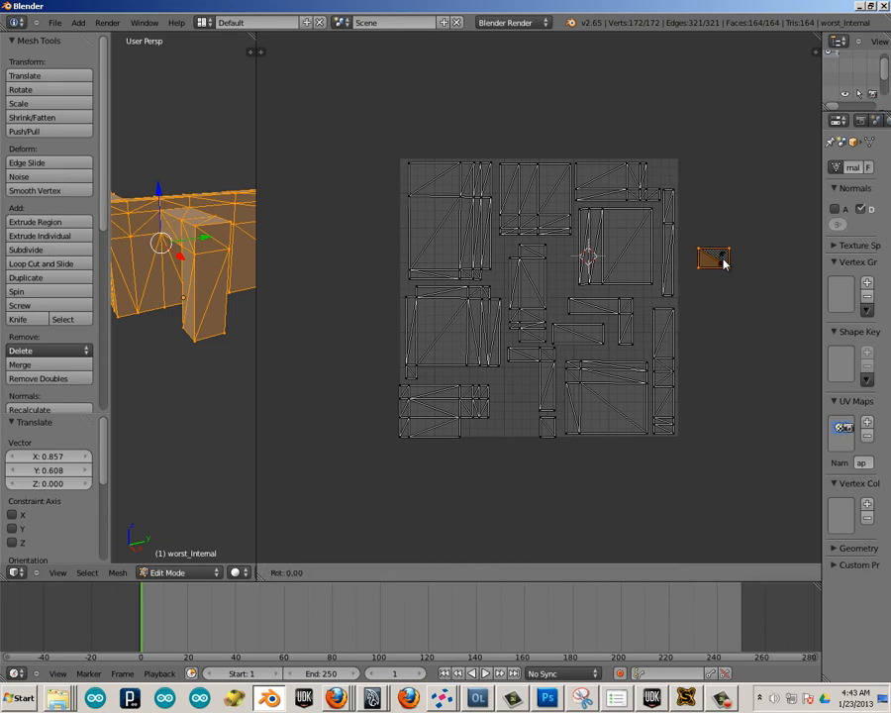
{"action": "type", "text": "90"}
{"action": "key", "text": "Return"}
{"action": "key", "text": "g"}
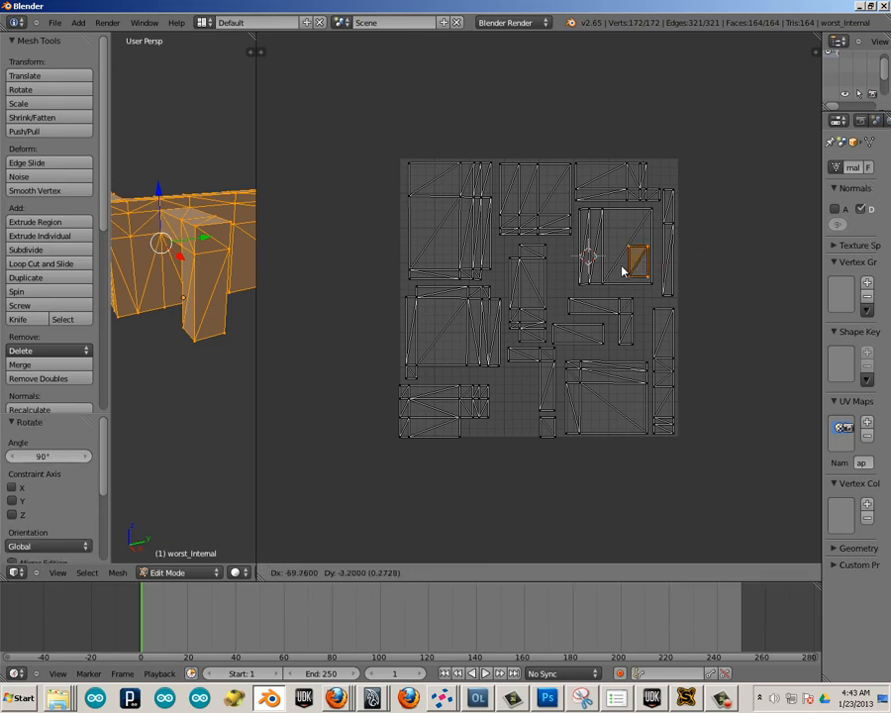
{"action": "left_click", "coordinate": [559, 274]}
Move the bottom-left island about 0.088 right and 0.028 up, and the small bottom square about 0.07 left and 0.025 up.
{"action": "right_click", "coordinate": [469, 403]}
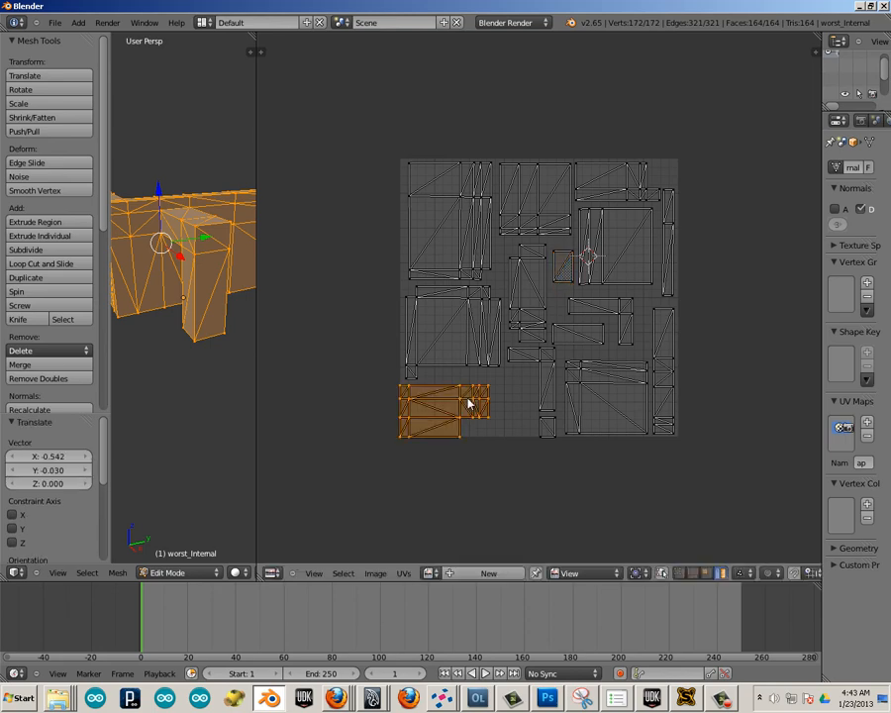
{"action": "key", "text": "g"}
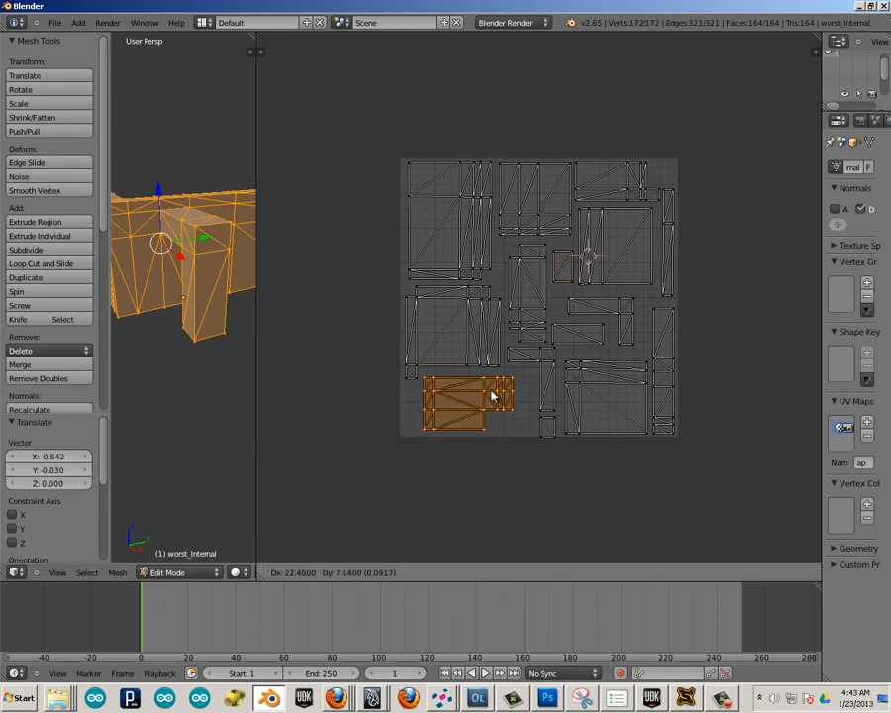
{"action": "left_click", "coordinate": [491, 396]}
{"action": "right_click", "coordinate": [542, 421]}
{"action": "key", "text": "g"}
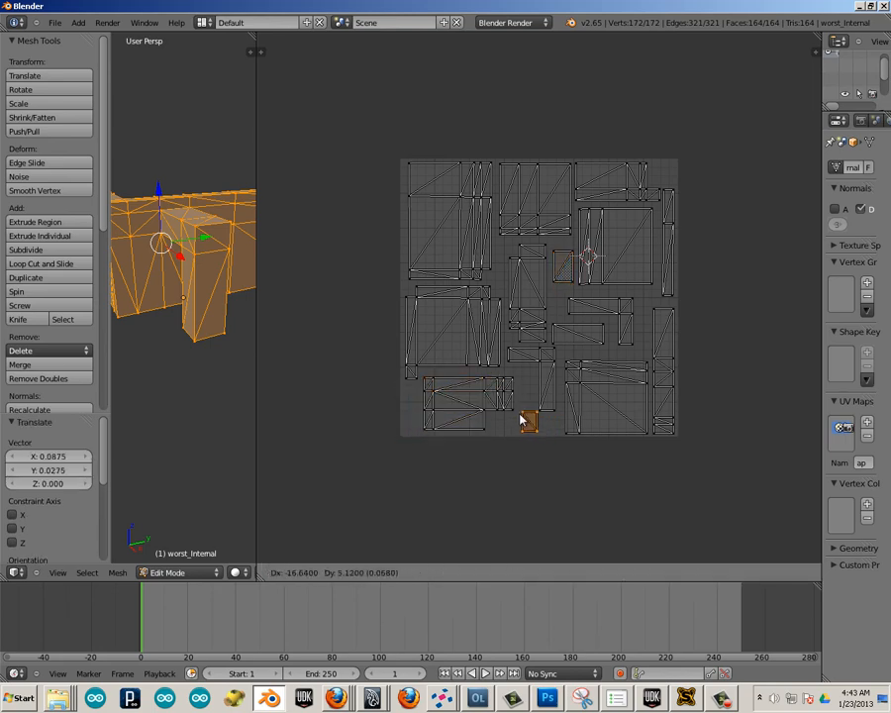
{"action": "left_click", "coordinate": [522, 419]}
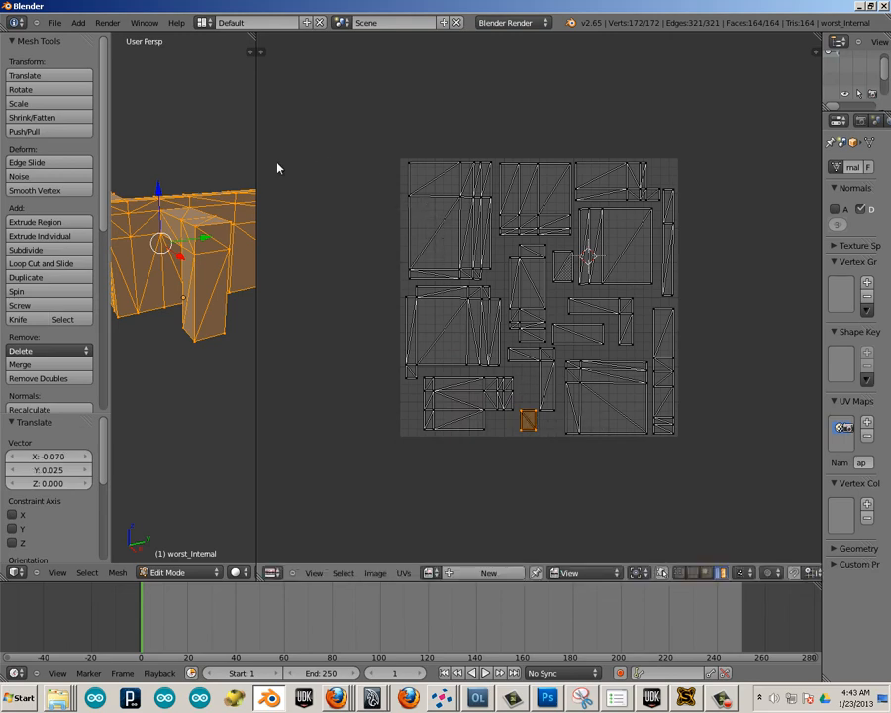
Export the wall as Autodesk FBX, overwriting worst.fbx on the Desktop.
{"action": "left_click", "coordinate": [56, 23]}
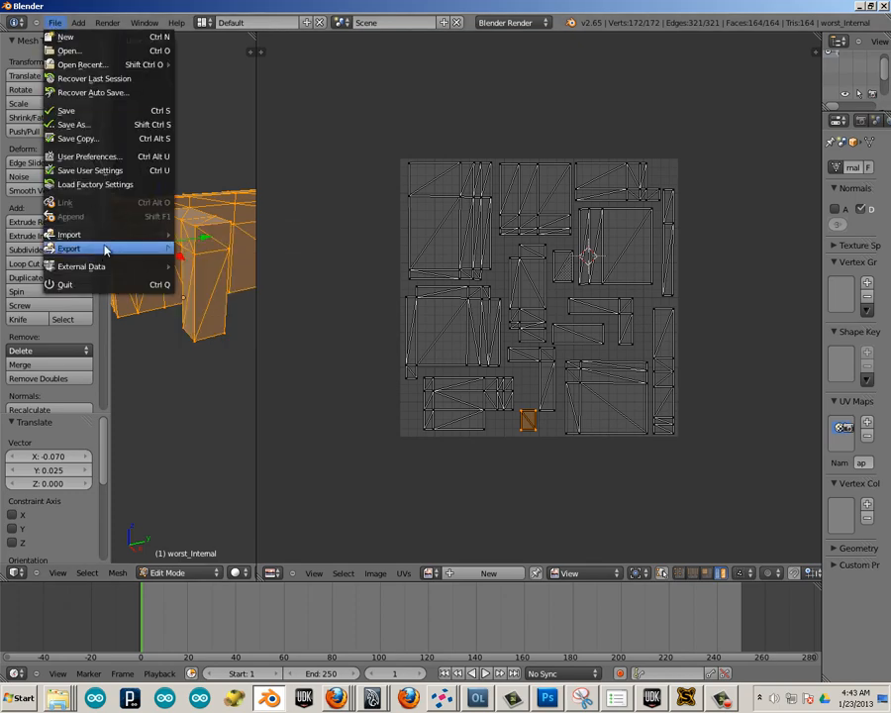
{"action": "mouse_move", "coordinate": [145, 253]}
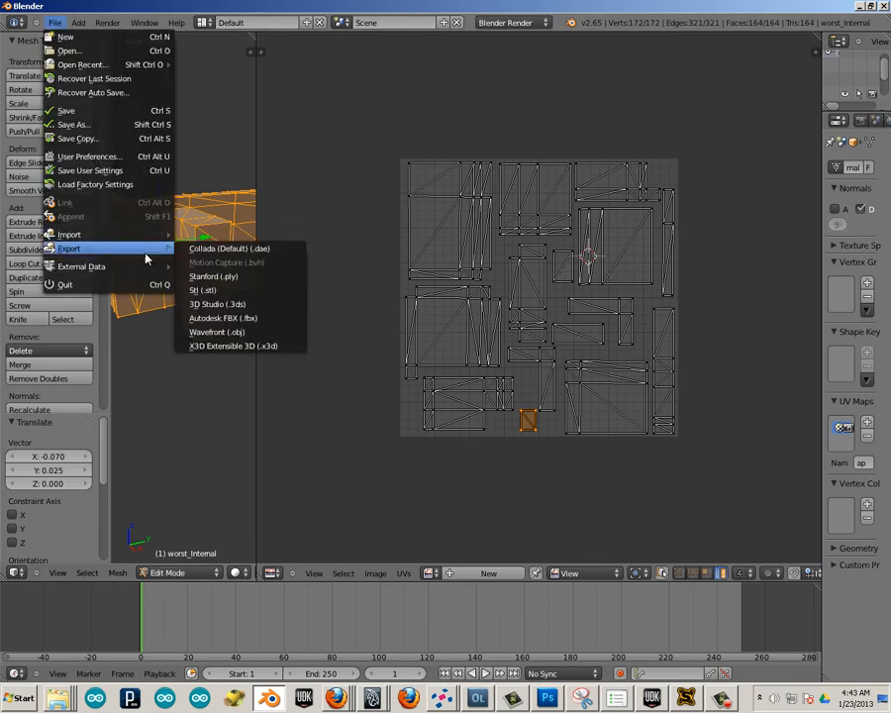
{"action": "left_click", "coordinate": [216, 322]}
{"action": "left_click", "coordinate": [216, 347]}
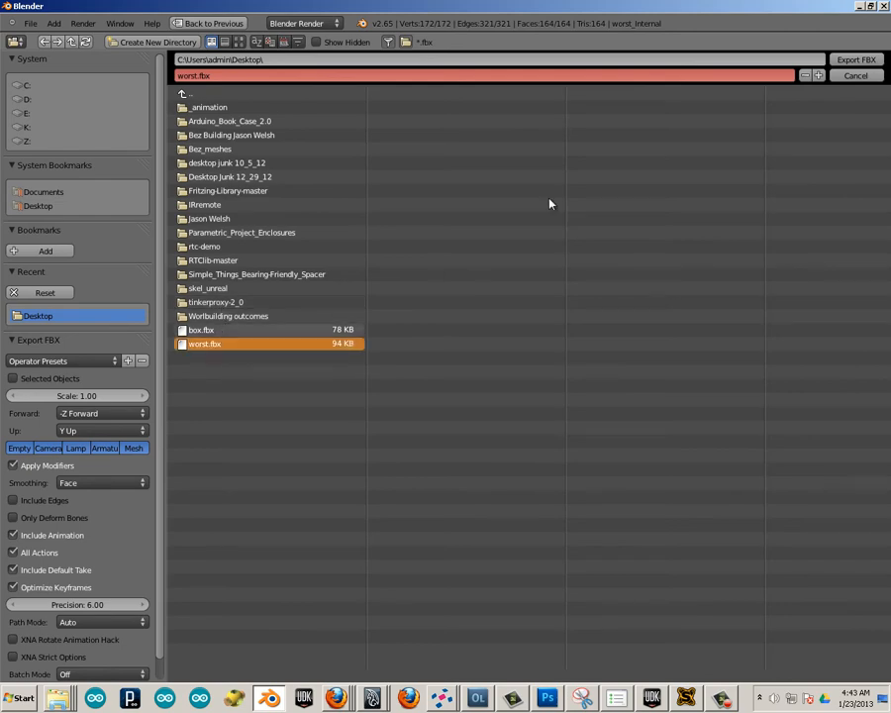
{"action": "left_click", "coordinate": [856, 60]}
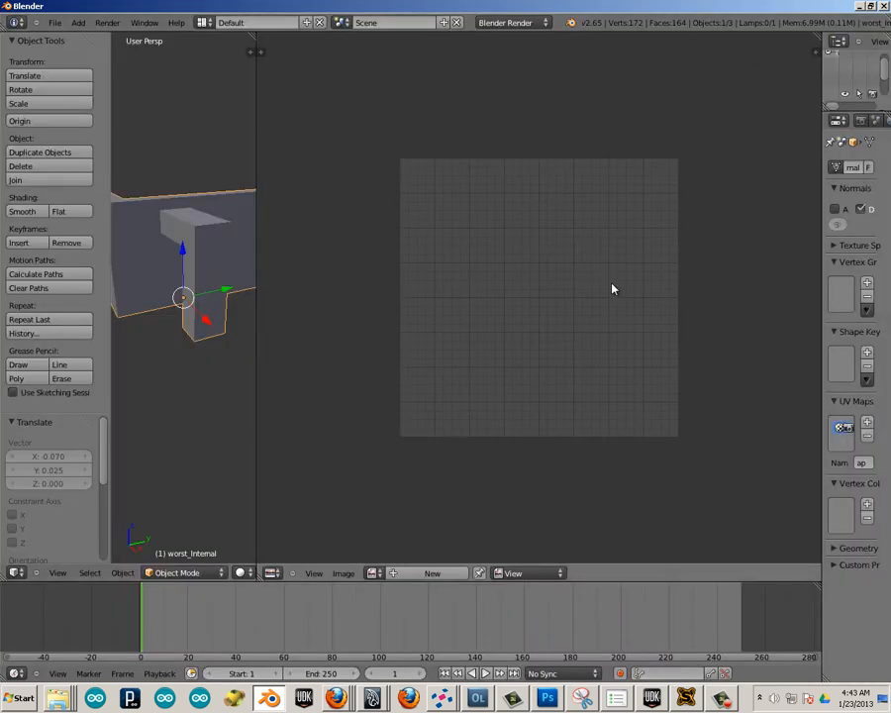
Switch to the Unreal Development Kit, reimport the worst static mesh and open it in the Static Mesh Editor.
{"action": "left_click", "coordinate": [658, 701]}
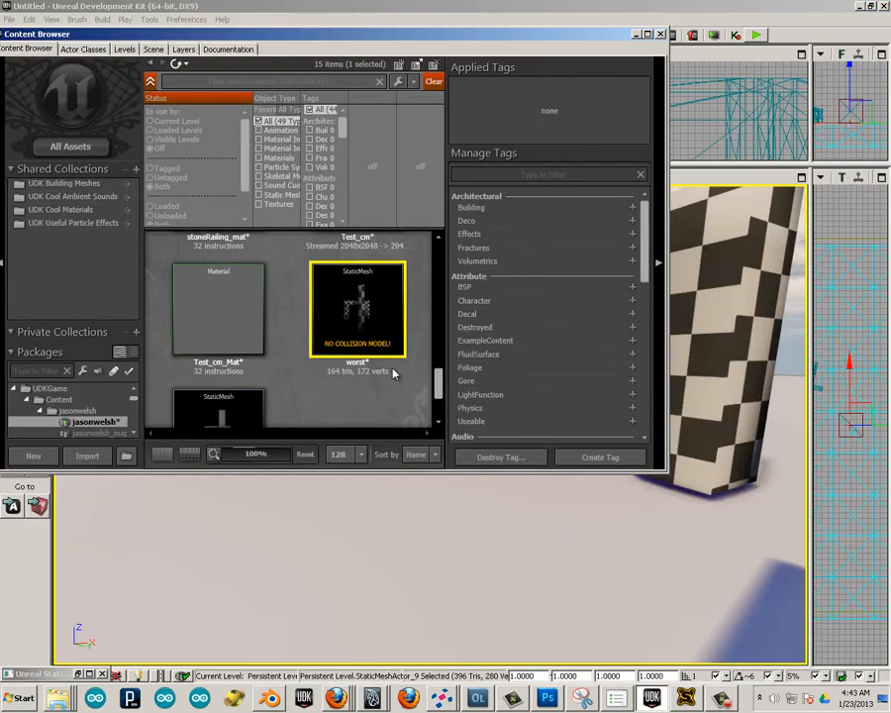
{"action": "left_click", "coordinate": [500, 374]}
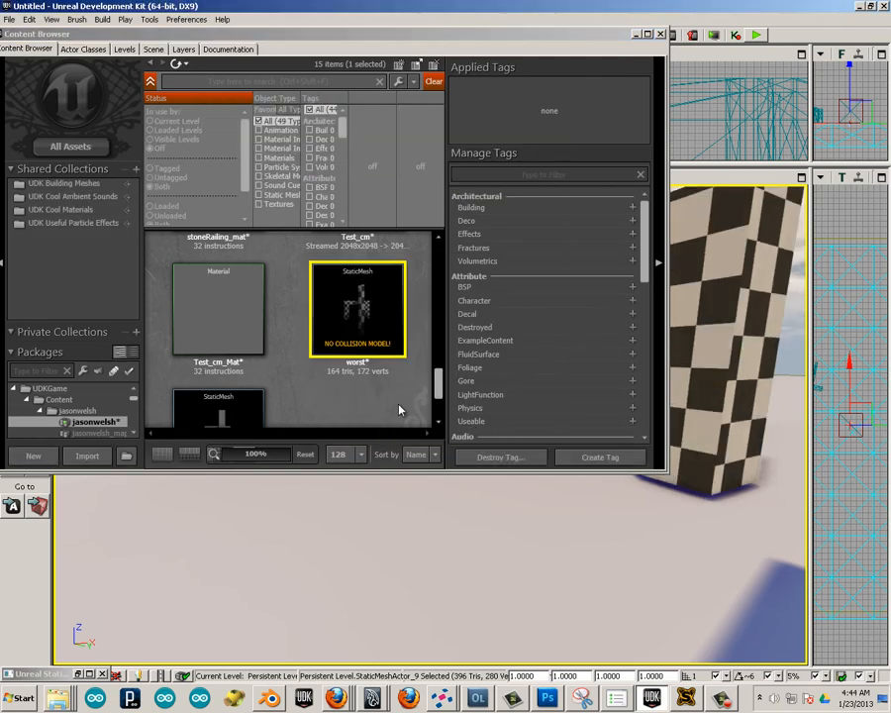
{"action": "double_click", "coordinate": [375, 317]}
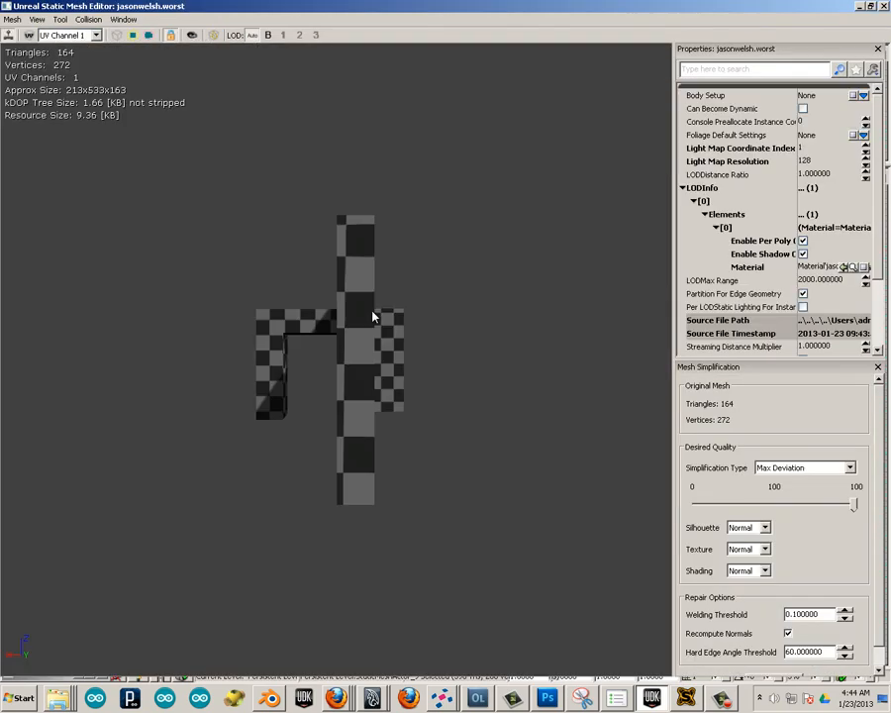
Display the UV layout of channel 0 over the mesh preview.
{"action": "left_click", "coordinate": [69, 35]}
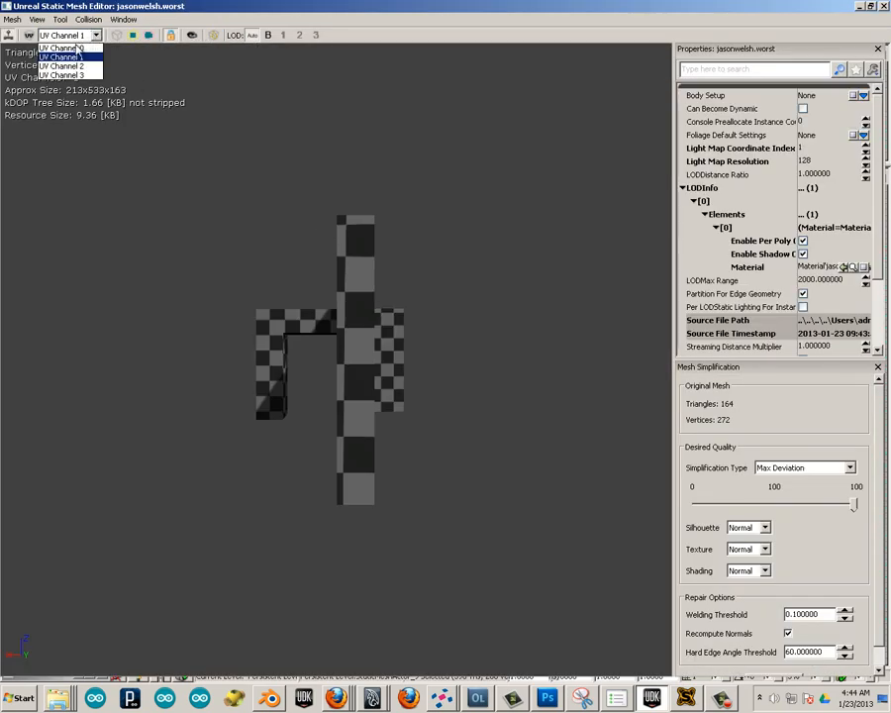
{"action": "left_click", "coordinate": [50, 43]}
{"action": "left_click", "coordinate": [29, 36]}
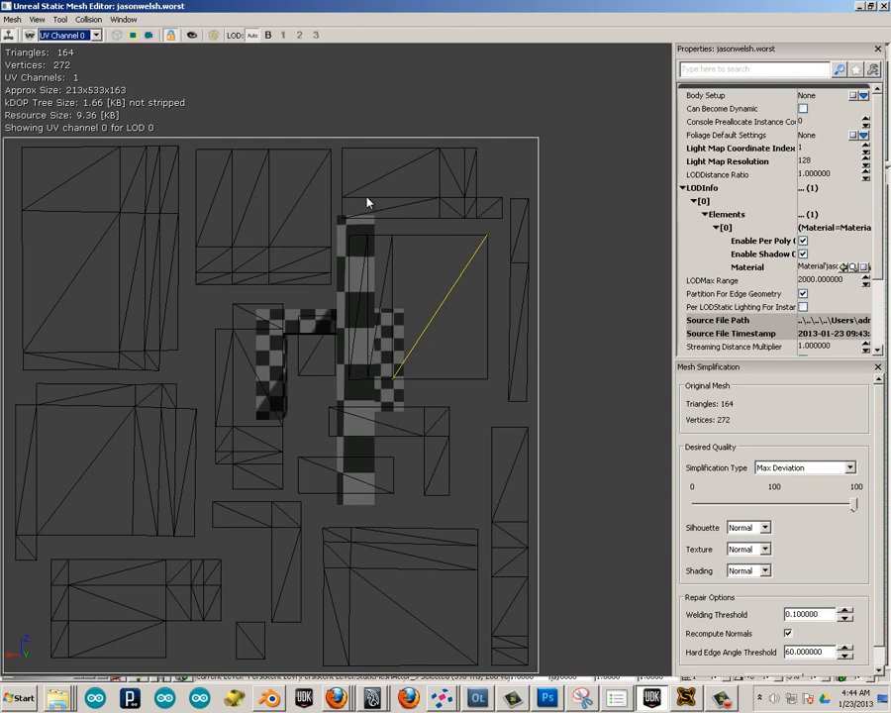
Generate unique UVs for mesh LOD 0 using the channel 0 layout, saving the results to UV channel 1.
{"action": "left_click", "coordinate": [12, 19]}
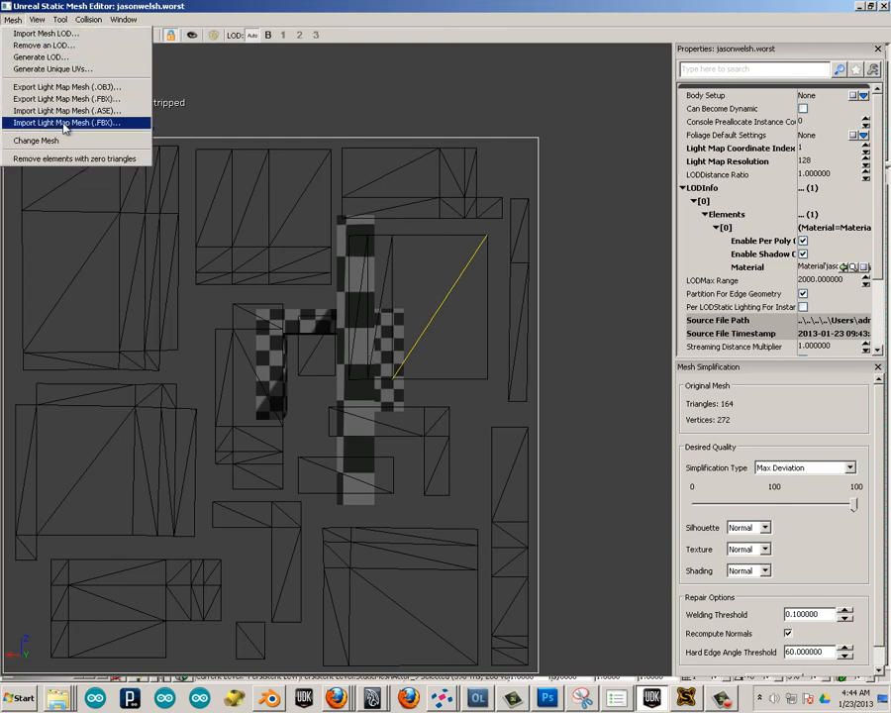
{"action": "left_click", "coordinate": [58, 70]}
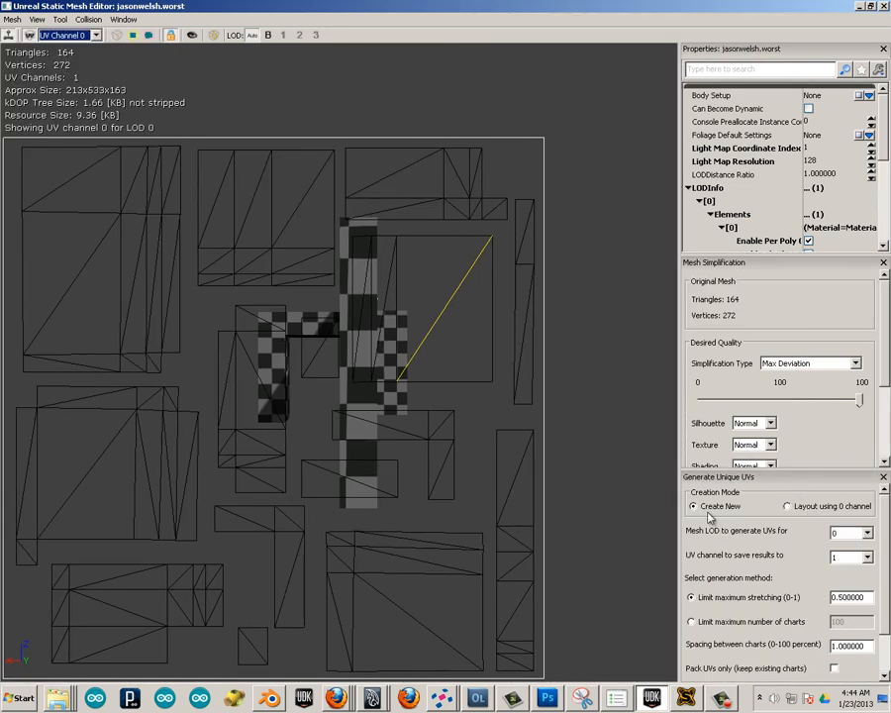
{"action": "left_click", "coordinate": [789, 507]}
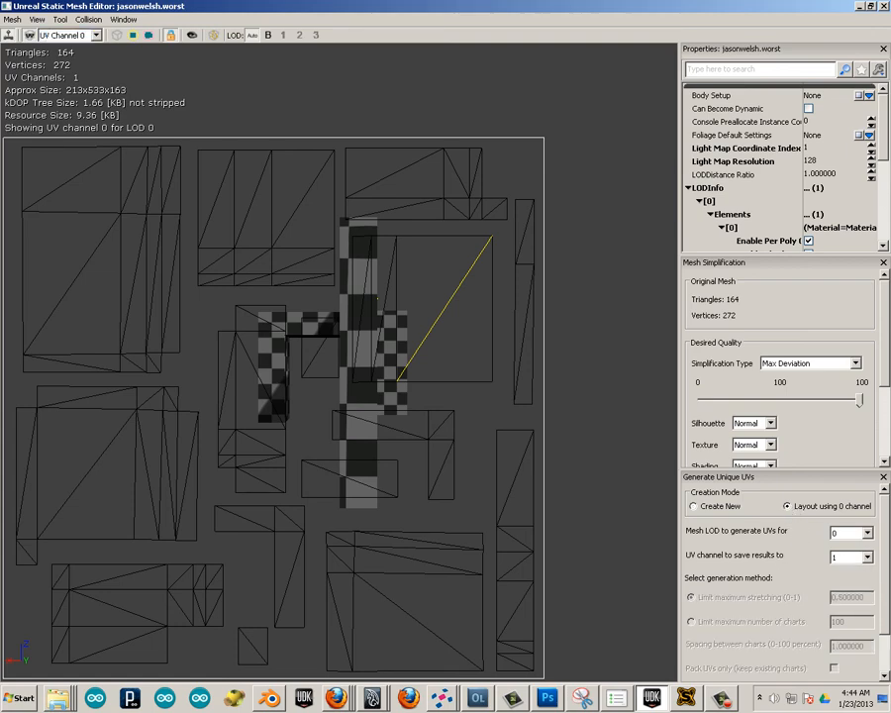
{"action": "left_click", "coordinate": [872, 7]}
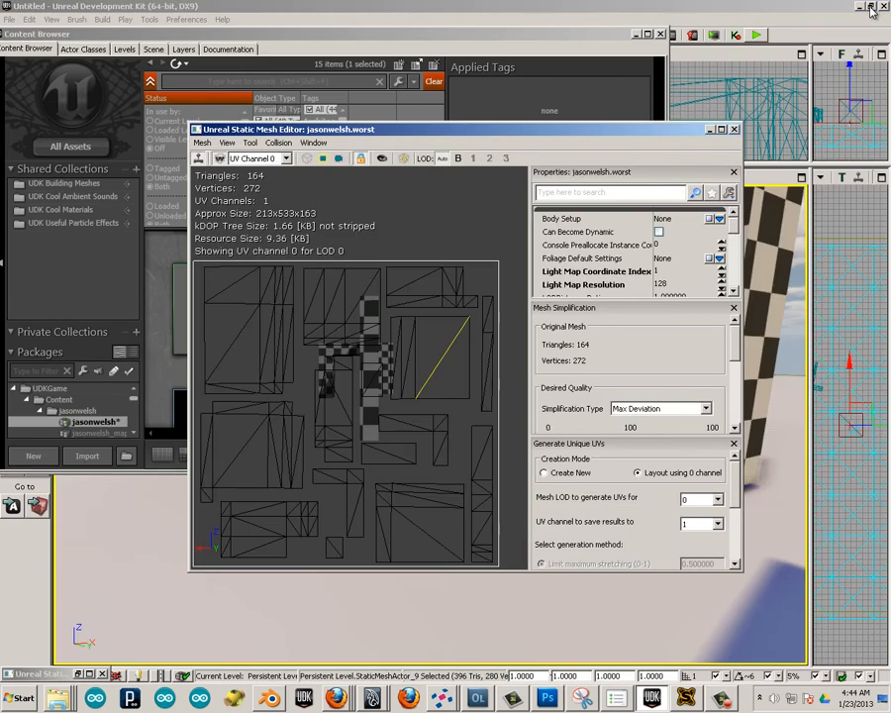
{"action": "left_click_drag", "start_coordinate": [733, 493], "coordinate": [736, 551]}
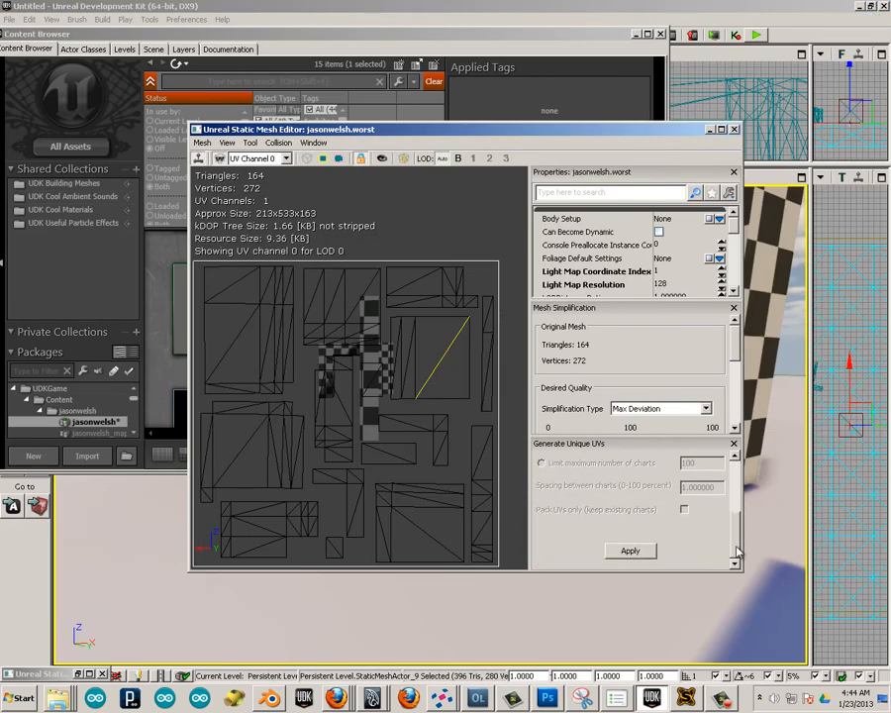
{"action": "left_click", "coordinate": [624, 553]}
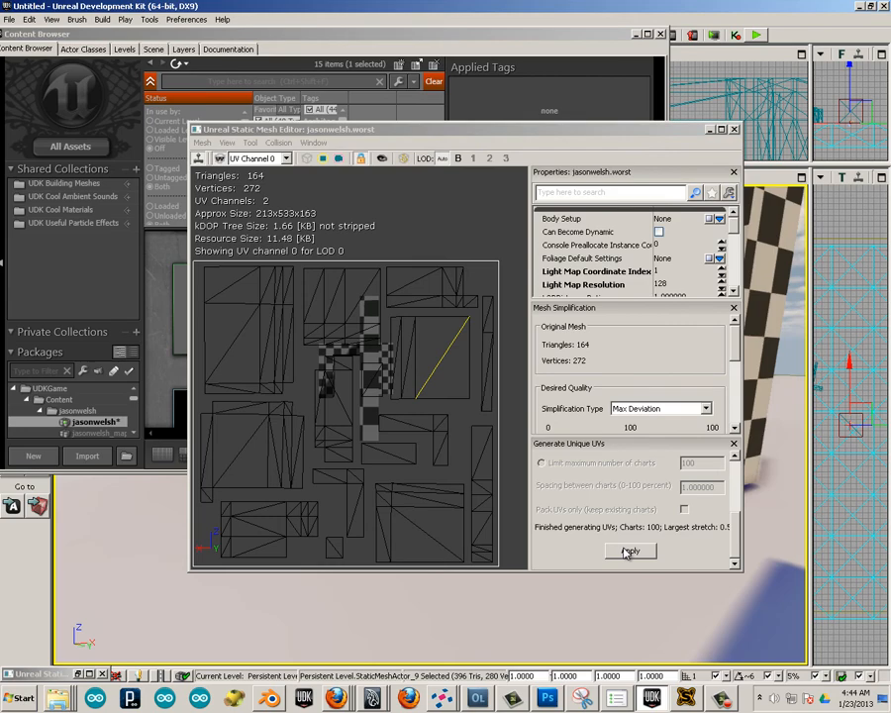
{"action": "left_click", "coordinate": [412, 135]}
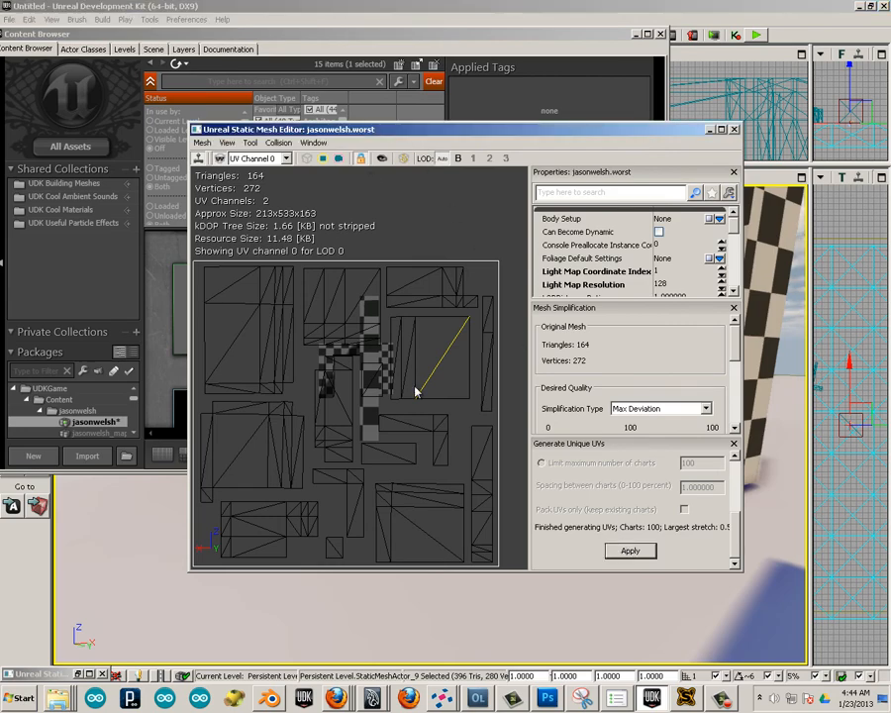
Assign the Test_cm_Mat material to LOD 0 of the worst static mesh and close its editor and the Content Browser.
{"action": "left_click_drag", "start_coordinate": [406, 133], "coordinate": [410, 391]}
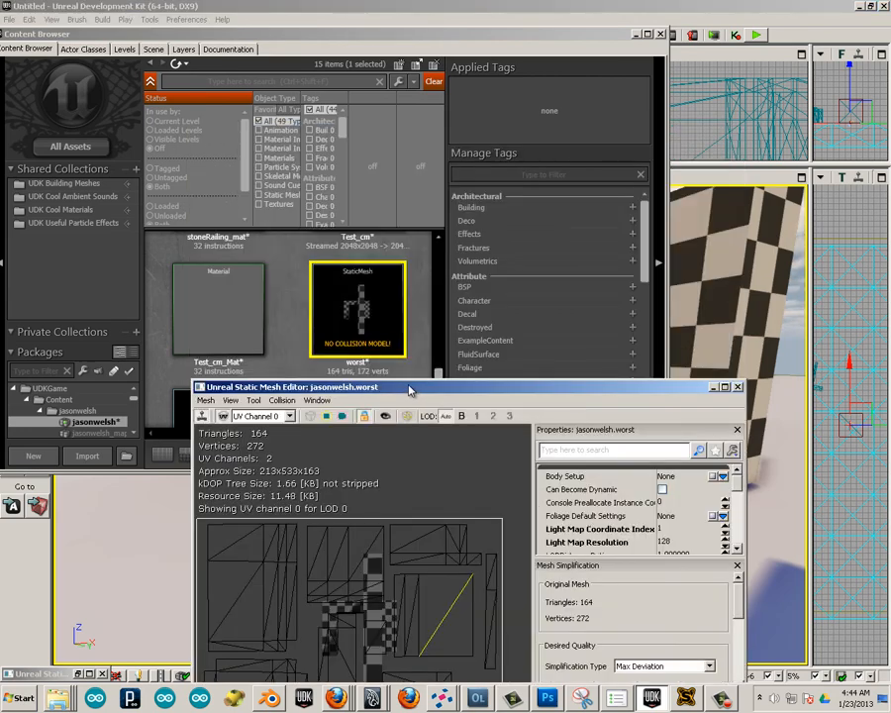
{"action": "left_click", "coordinate": [738, 387]}
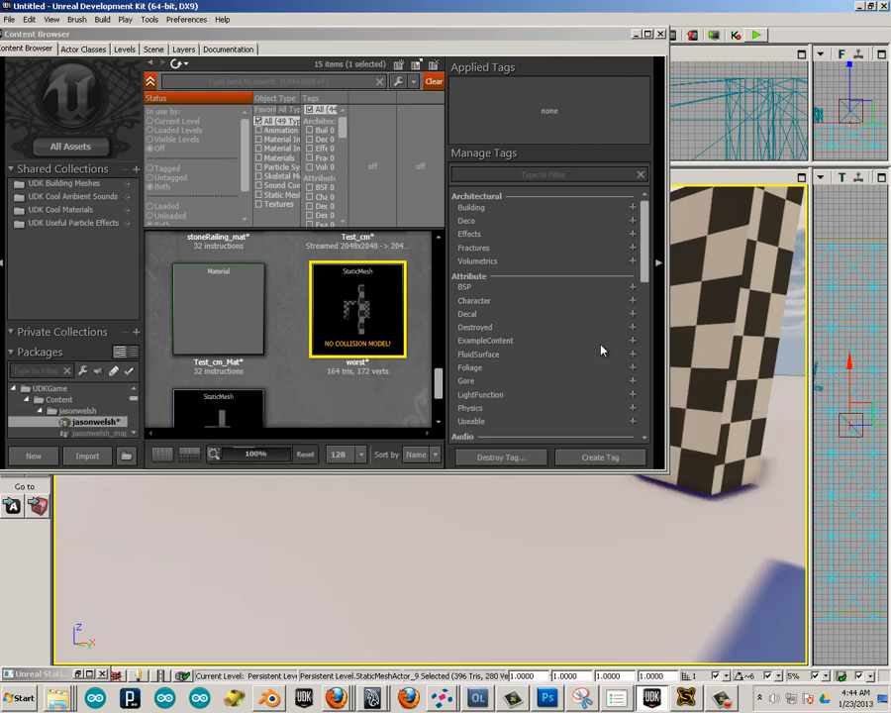
{"action": "left_click", "coordinate": [361, 388]}
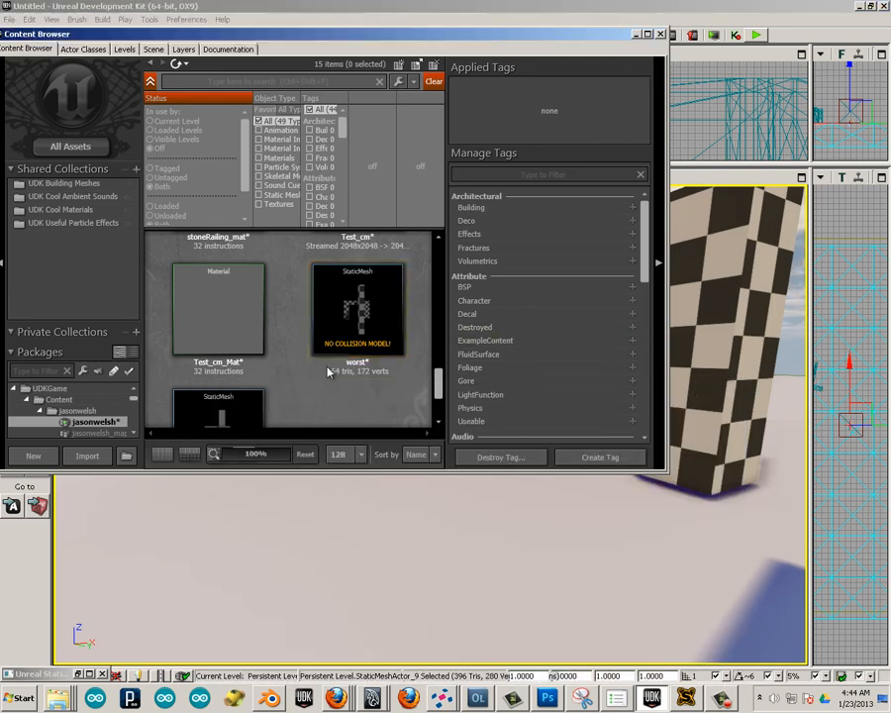
{"action": "left_click", "coordinate": [215, 306]}
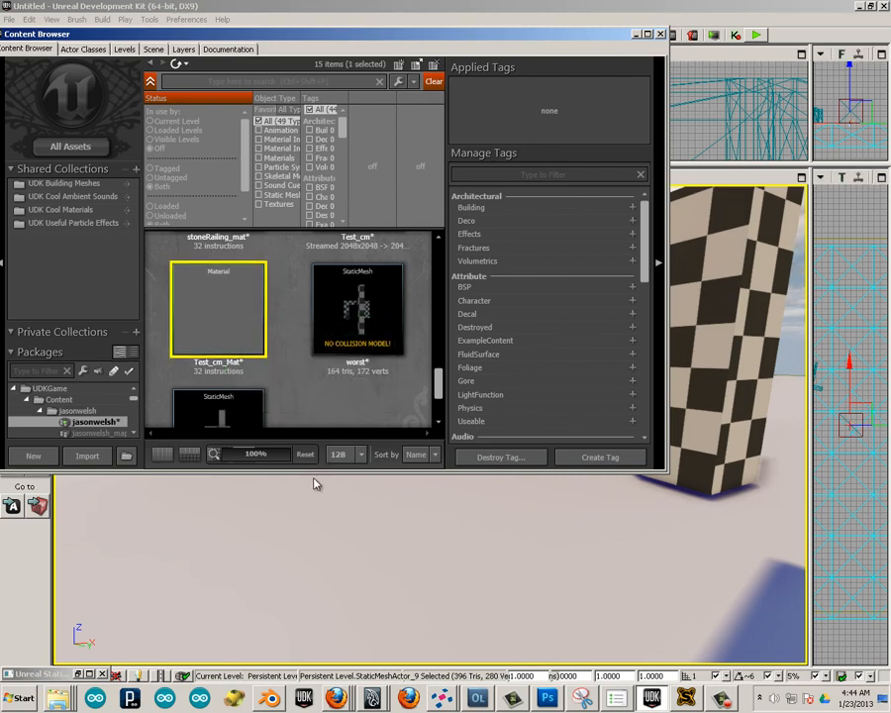
{"action": "double_click", "coordinate": [356, 337]}
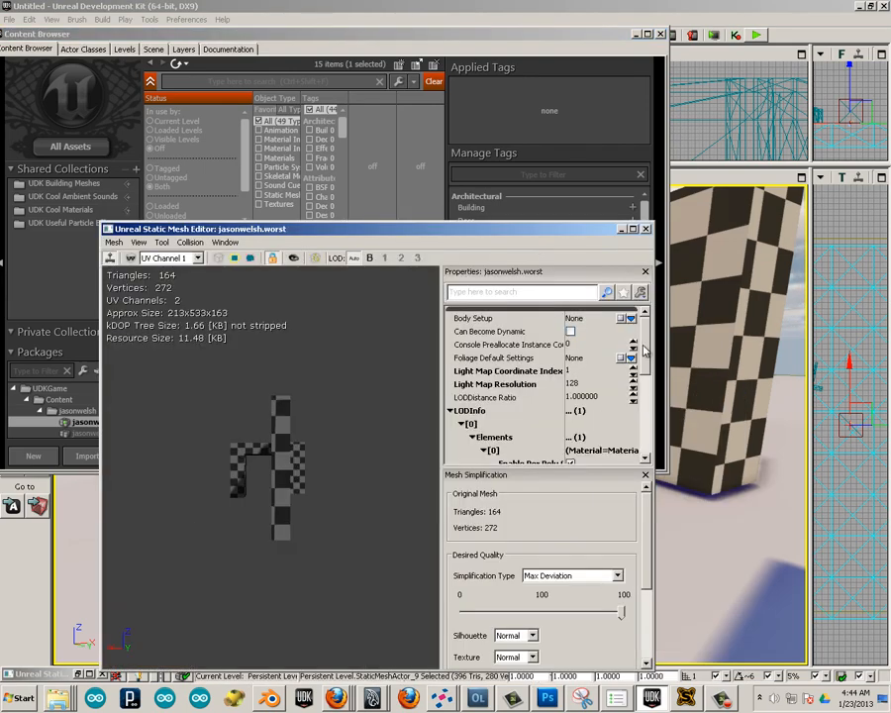
{"action": "scroll", "coordinate": [644, 351], "scroll_direction": "down", "scroll_amount": 3}
{"action": "left_click", "coordinate": [588, 402]}
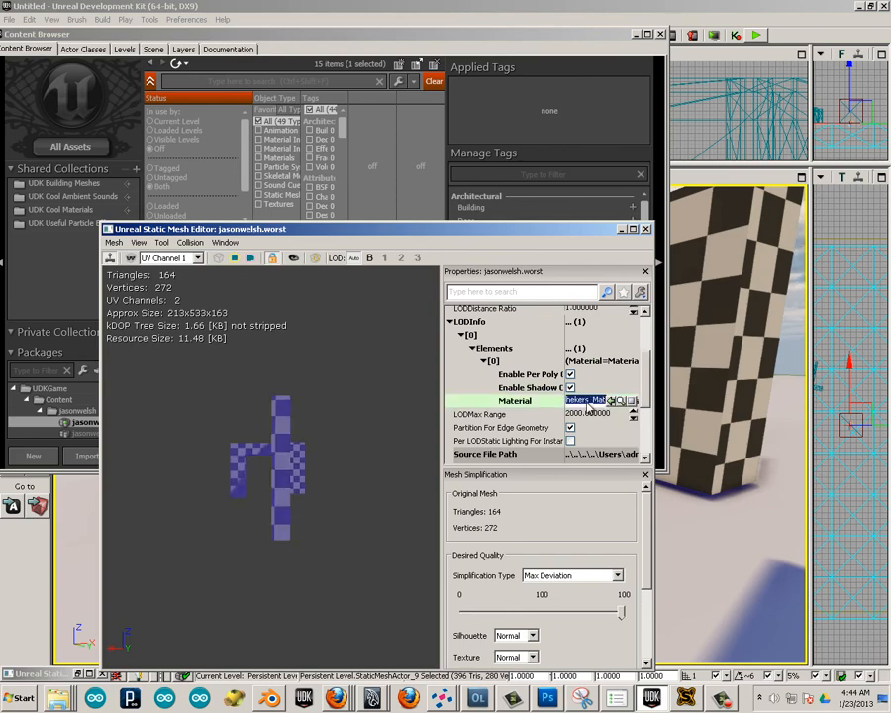
{"action": "right_click", "coordinate": [588, 402]}
{"action": "left_click", "coordinate": [609, 338]}
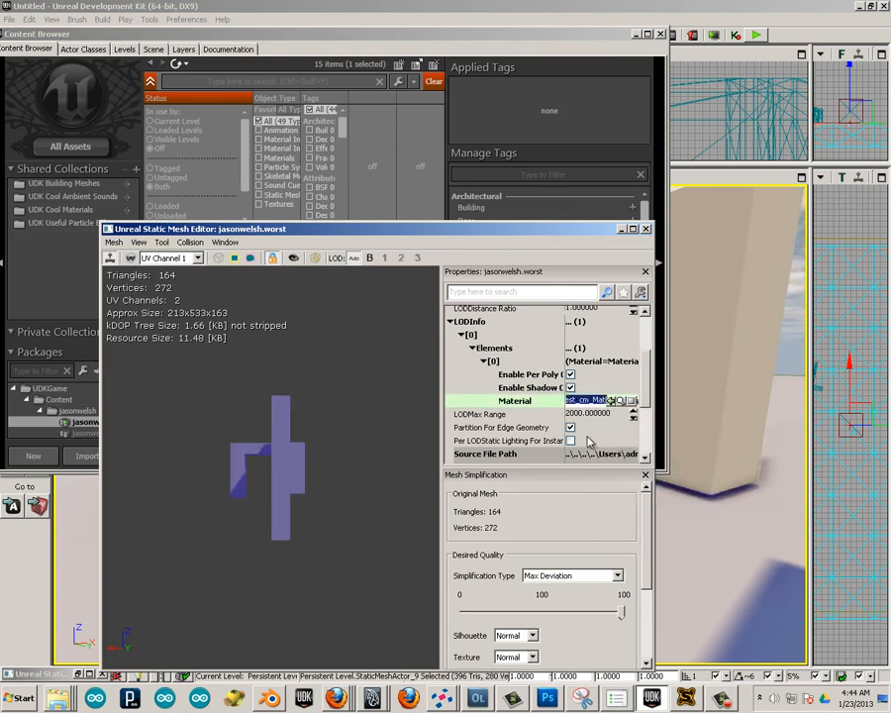
{"action": "left_click", "coordinate": [646, 229]}
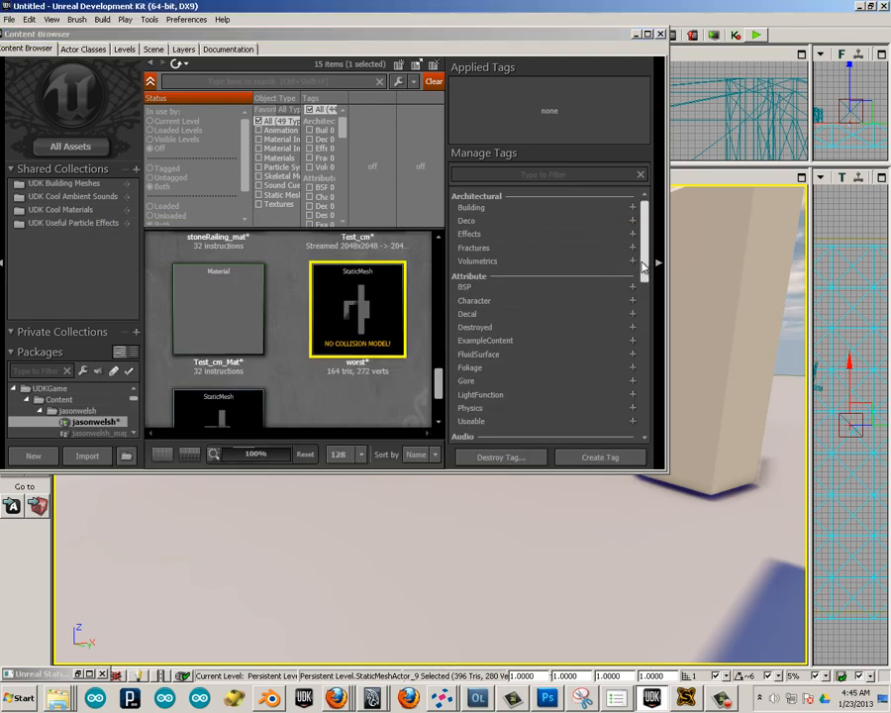
{"action": "left_click", "coordinate": [661, 33]}
Duplicate the wall along the X axis and rotate the copy a quarter turn around the vertical axis.
{"action": "left_click_drag", "start_coordinate": [423, 389], "coordinate": [93, 299]}
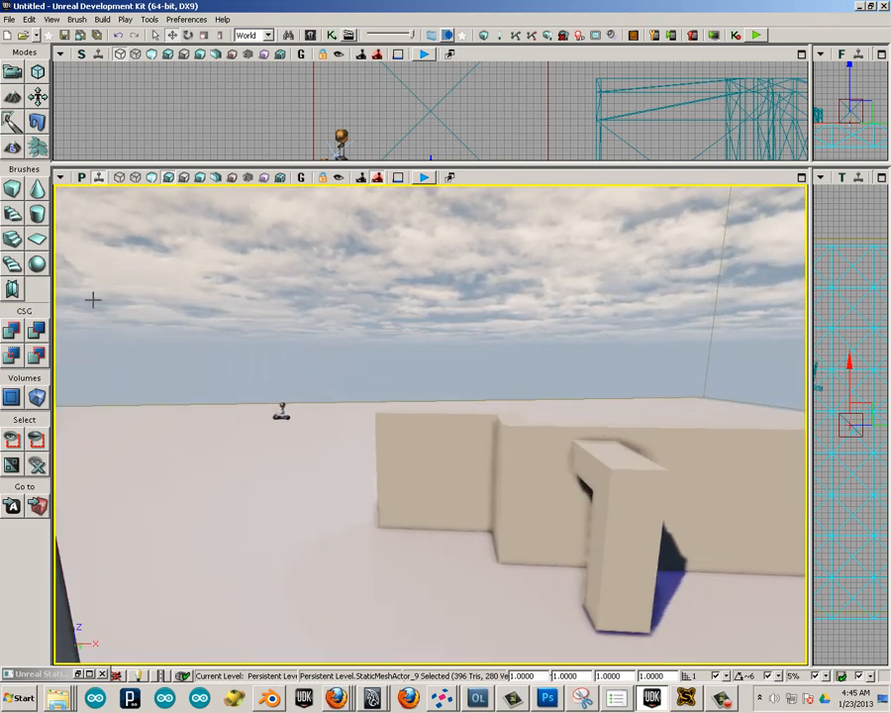
{"action": "left_click", "coordinate": [520, 493]}
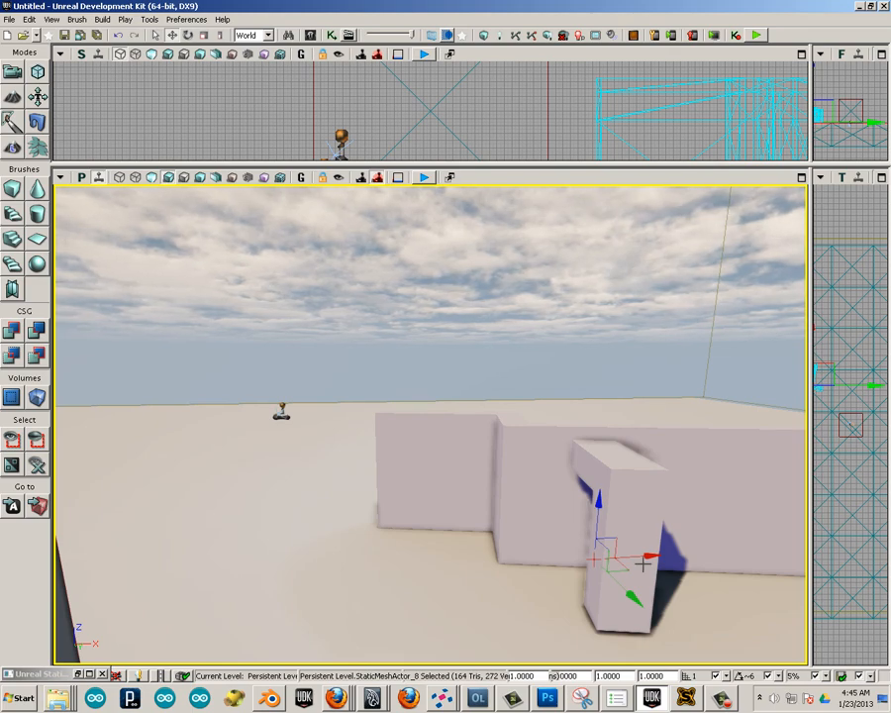
{"action": "left_click_drag", "start_coordinate": [644, 563], "coordinate": [285, 519]}
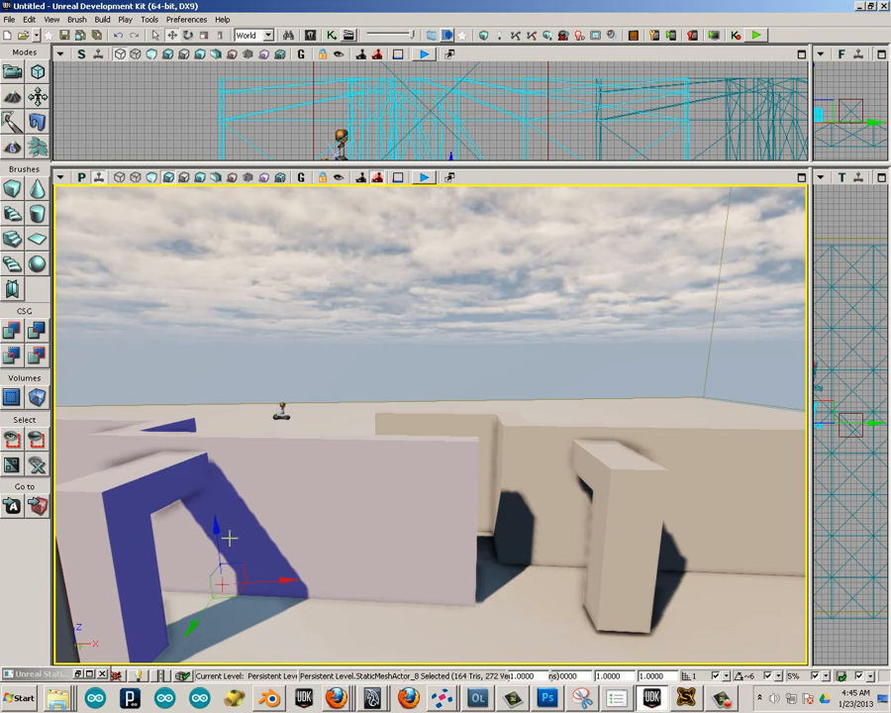
{"action": "key", "text": "space"}
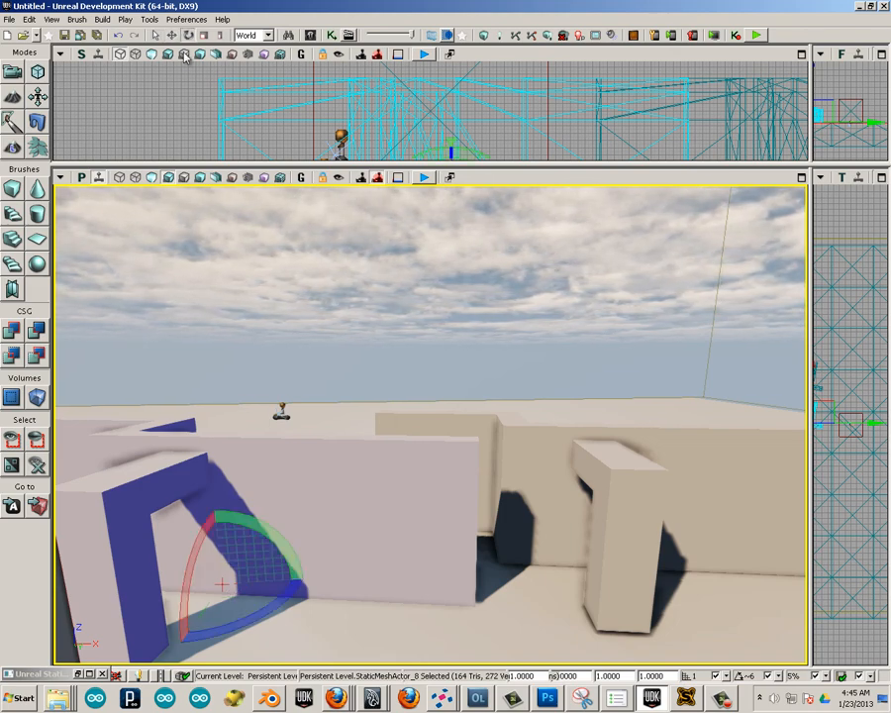
{"action": "left_click_drag", "start_coordinate": [230, 621], "coordinate": [418, 473]}
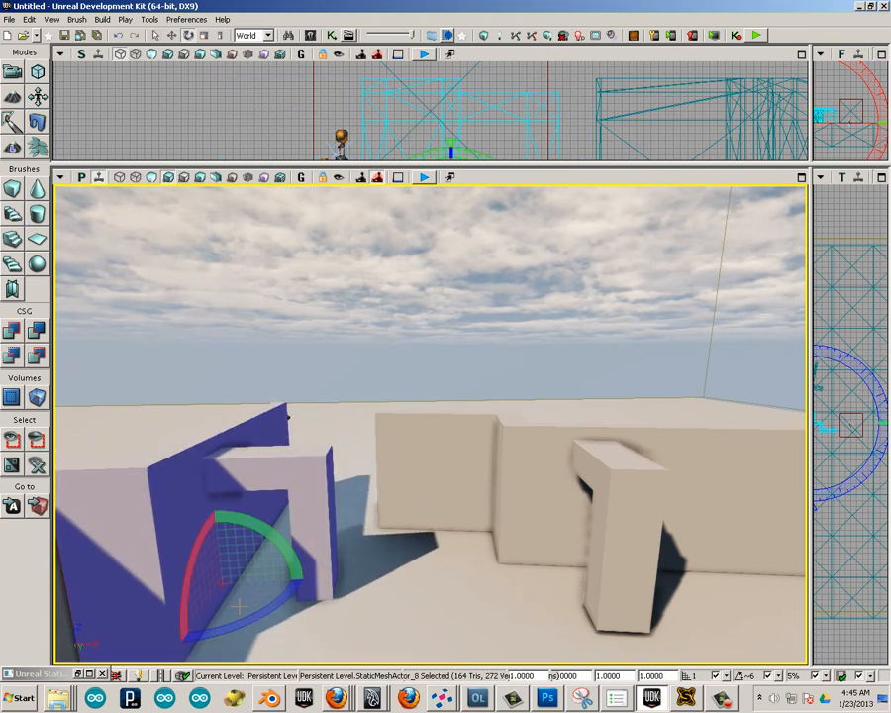
Move the rotated wall copy against the end of the original wall to form a corner.
{"action": "middle_click_drag", "start_coordinate": [240, 606], "coordinate": [238, 600]}
{"action": "scroll", "coordinate": [300, 589], "scroll_direction": "up", "scroll_amount": 3}
{"action": "scroll", "coordinate": [292, 614], "scroll_direction": "down", "scroll_amount": 2}
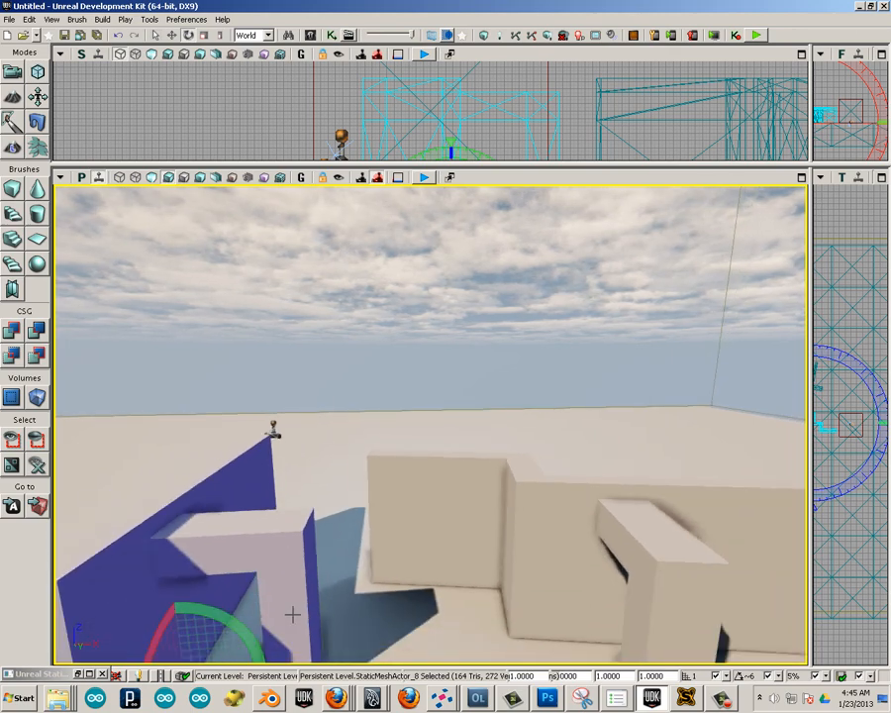
{"action": "scroll", "coordinate": [293, 619], "scroll_direction": "down", "scroll_amount": 4}
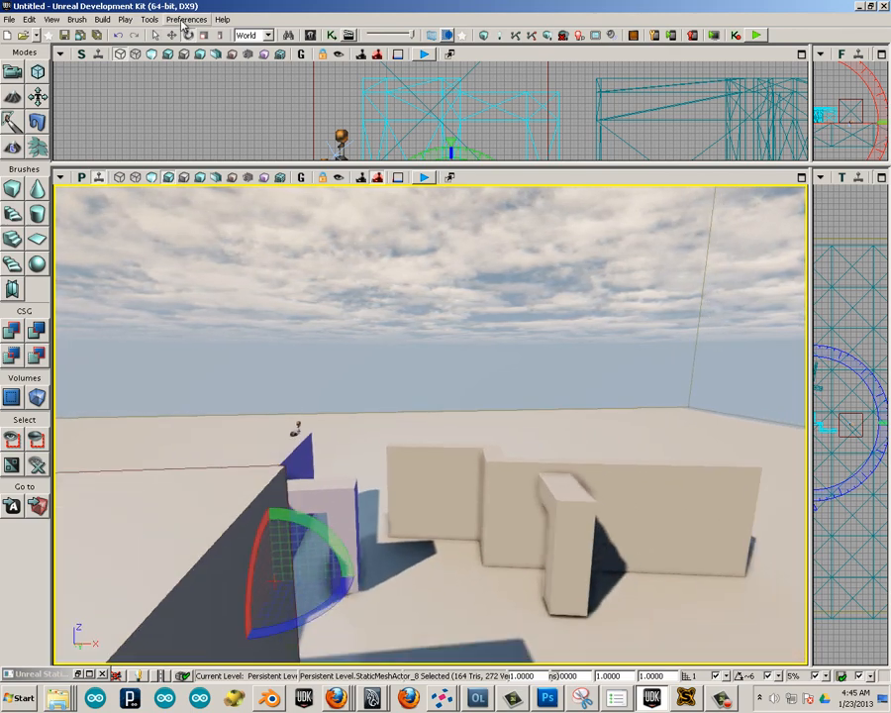
{"action": "left_click", "coordinate": [171, 34]}
{"action": "mouse_move", "coordinate": [341, 577]}
{"action": "left_mouse_down"}
{"action": "mouse_move", "coordinate": [374, 583]}
{"action": "mouse_move", "coordinate": [332, 597]}
{"action": "mouse_move", "coordinate": [310, 575]}
{"action": "left_mouse_up"}
{"action": "scroll", "coordinate": [357, 608], "scroll_direction": "up", "scroll_amount": 3}
{"action": "left_click_drag", "start_coordinate": [356, 608], "coordinate": [492, 561]}
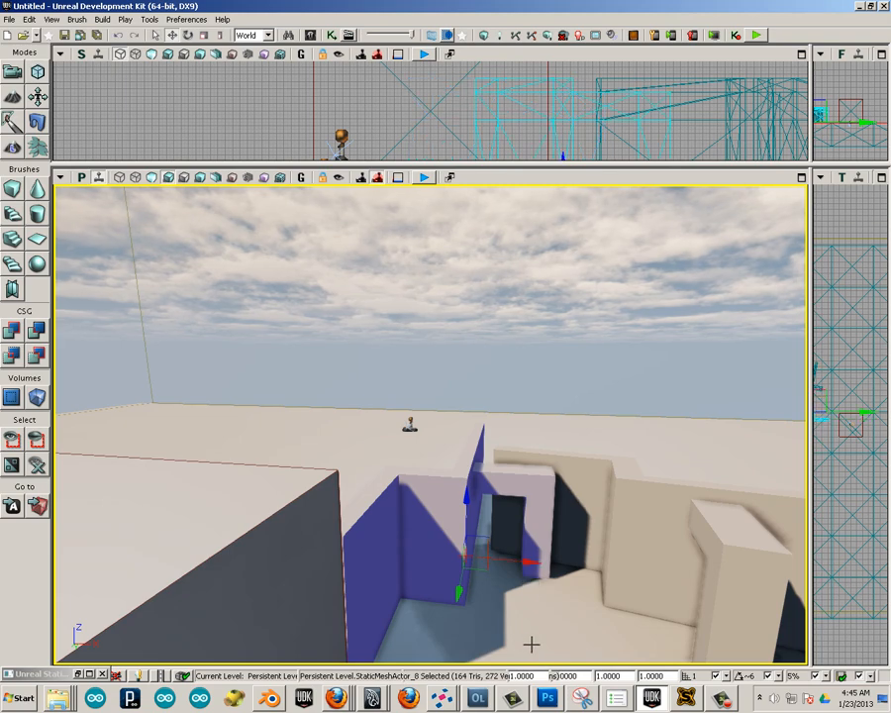
{"action": "left_click_drag", "start_coordinate": [531, 642], "coordinate": [469, 601]}
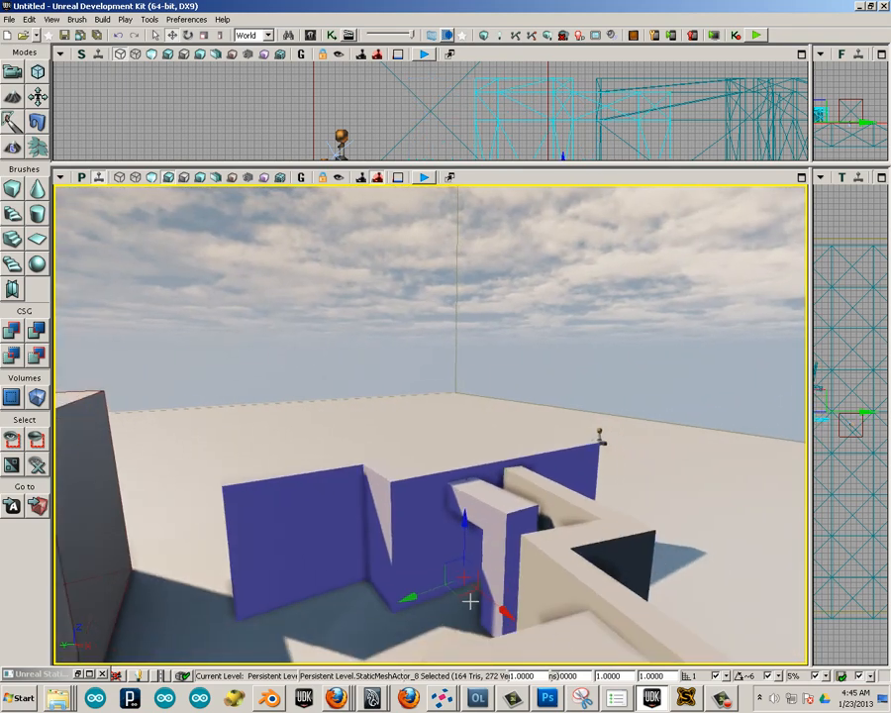
{"action": "mouse_move", "coordinate": [409, 594]}
{"action": "left_mouse_down"}
{"action": "mouse_move", "coordinate": [345, 622]}
{"action": "mouse_move", "coordinate": [391, 619]}
{"action": "mouse_move", "coordinate": [457, 663]}
{"action": "mouse_move", "coordinate": [422, 662]}
{"action": "mouse_move", "coordinate": [361, 577]}
{"action": "mouse_move", "coordinate": [406, 634]}
{"action": "mouse_move", "coordinate": [384, 497]}
{"action": "mouse_move", "coordinate": [591, 529]}
{"action": "mouse_move", "coordinate": [550, 639]}
{"action": "mouse_move", "coordinate": [575, 543]}
{"action": "mouse_move", "coordinate": [559, 593]}
{"action": "mouse_move", "coordinate": [636, 582]}
{"action": "mouse_move", "coordinate": [276, 446]}
{"action": "mouse_move", "coordinate": [151, 641]}
{"action": "mouse_move", "coordinate": [264, 542]}
{"action": "left_mouse_up"}
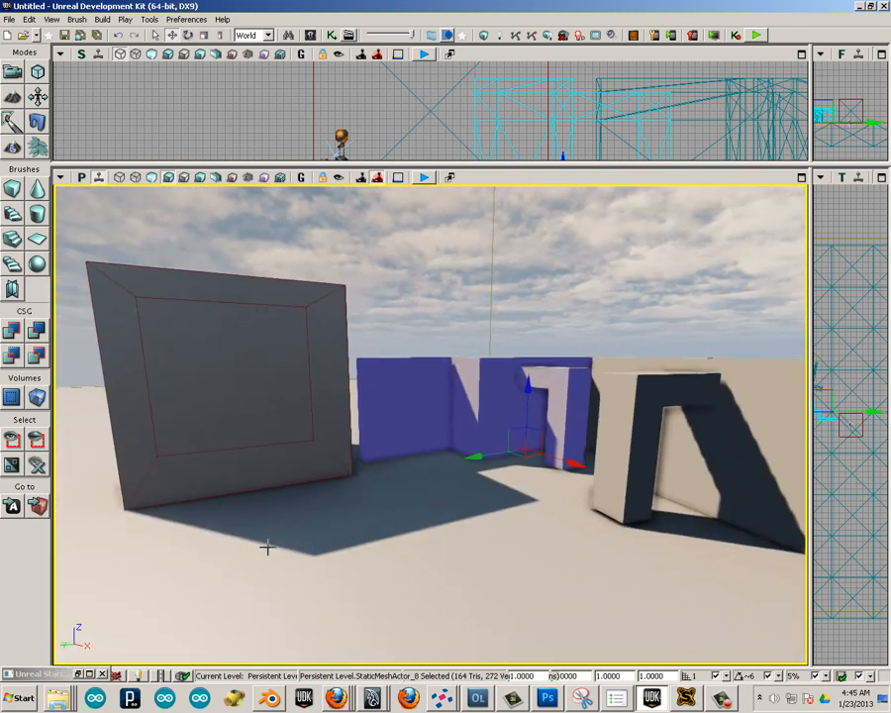
Delete the large box mesh standing beside the walls.
{"action": "left_click", "coordinate": [232, 448]}
{"action": "left_click", "coordinate": [240, 393]}
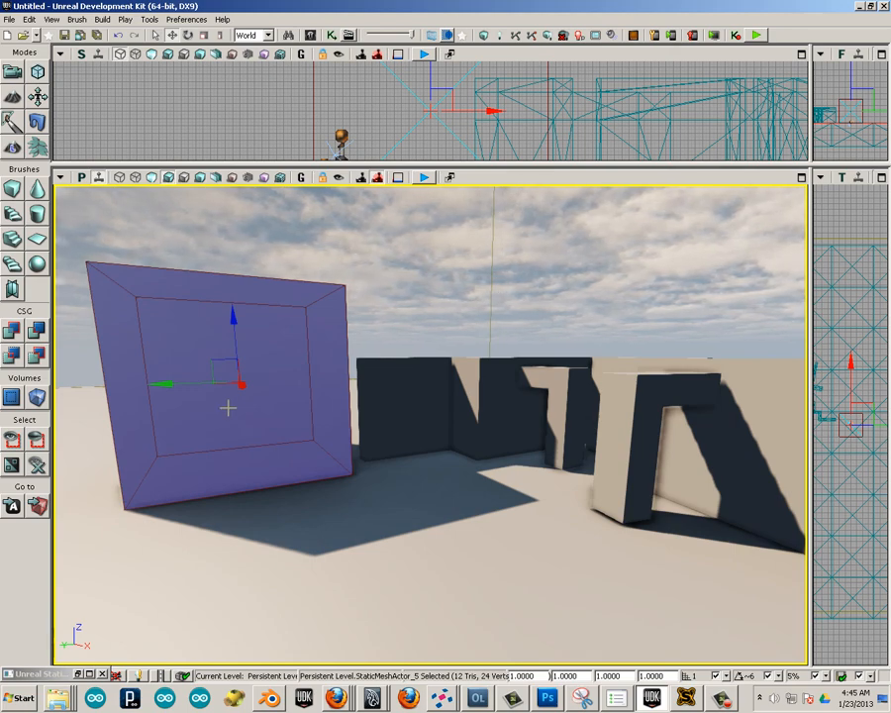
{"action": "key", "text": "Delete"}
Duplicate the original wall along the X axis toward its free end and turn that copy perpendicular to it.
{"action": "left_click_drag", "start_coordinate": [203, 531], "coordinate": [400, 503]}
{"action": "left_click", "coordinate": [517, 482]}
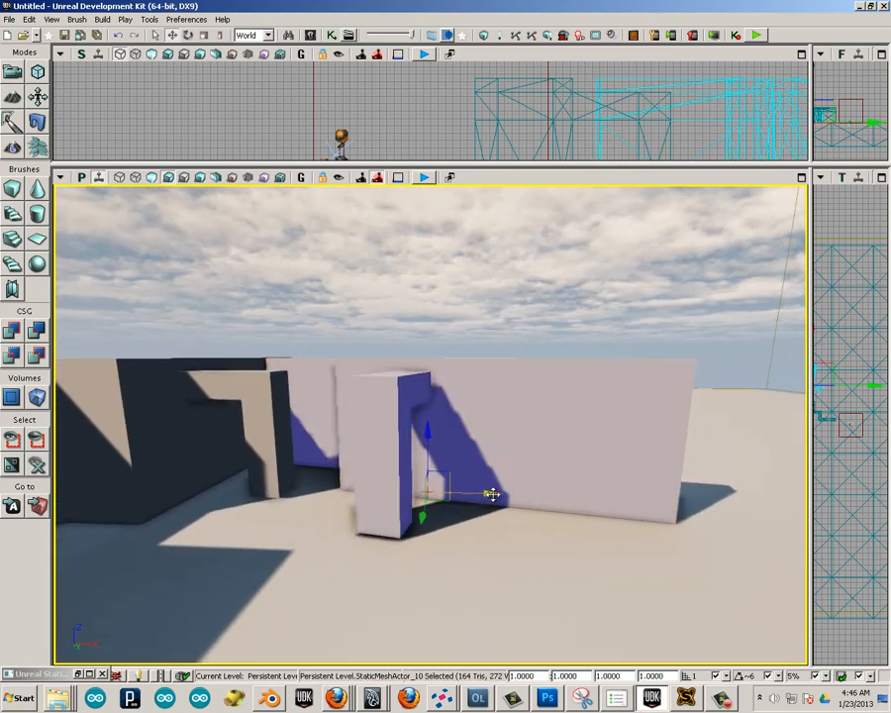
{"action": "left_click_drag", "start_coordinate": [492, 493], "coordinate": [681, 503]}
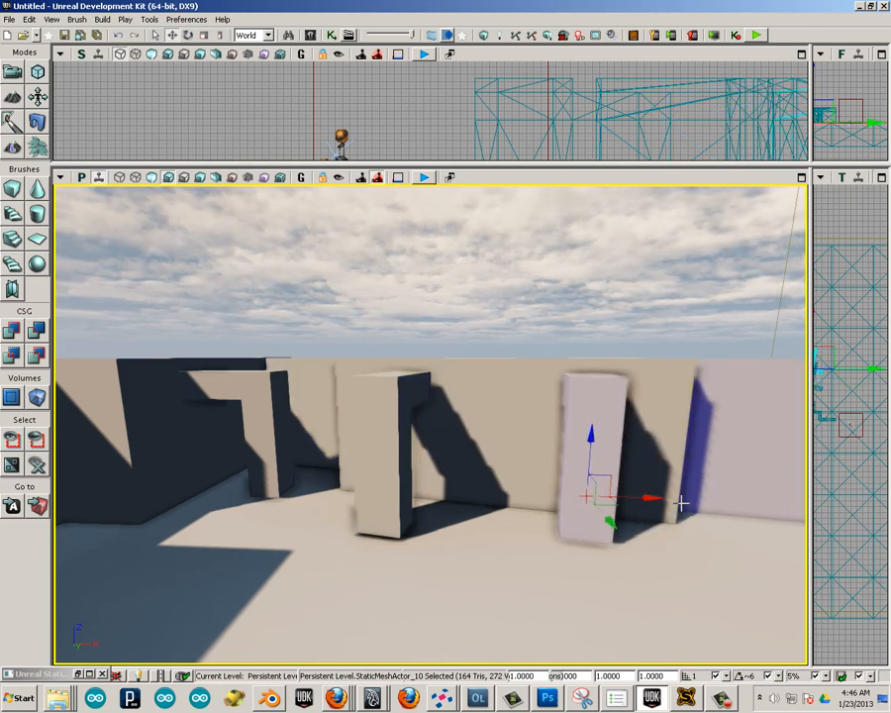
{"action": "middle_click_drag", "start_coordinate": [671, 495], "coordinate": [608, 380]}
{"action": "left_click_drag", "start_coordinate": [534, 527], "coordinate": [514, 597]}
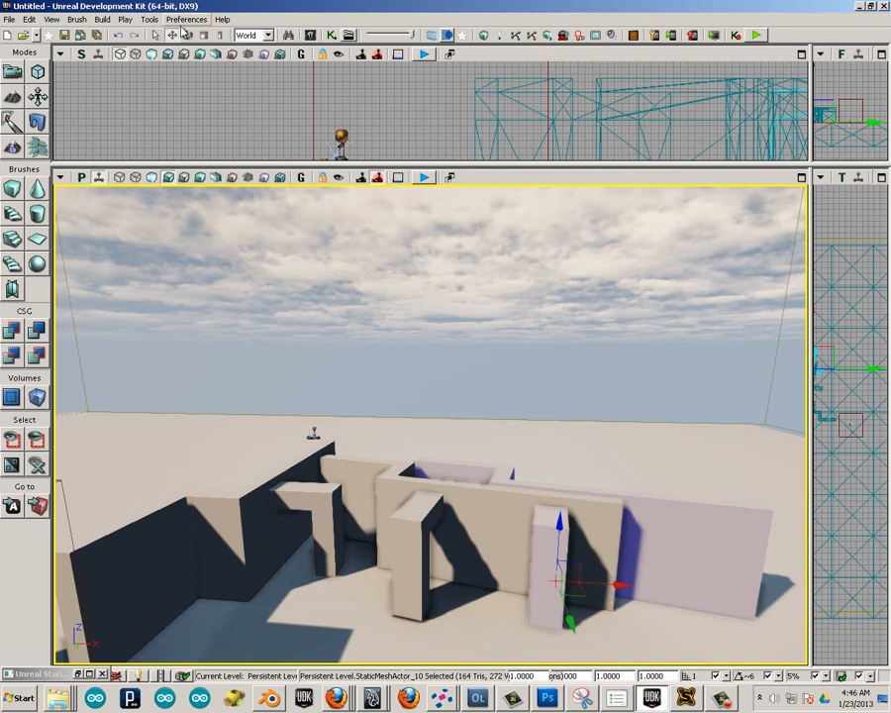
{"action": "left_click", "coordinate": [190, 37]}
{"action": "left_click_drag", "start_coordinate": [567, 619], "coordinate": [754, 648]}
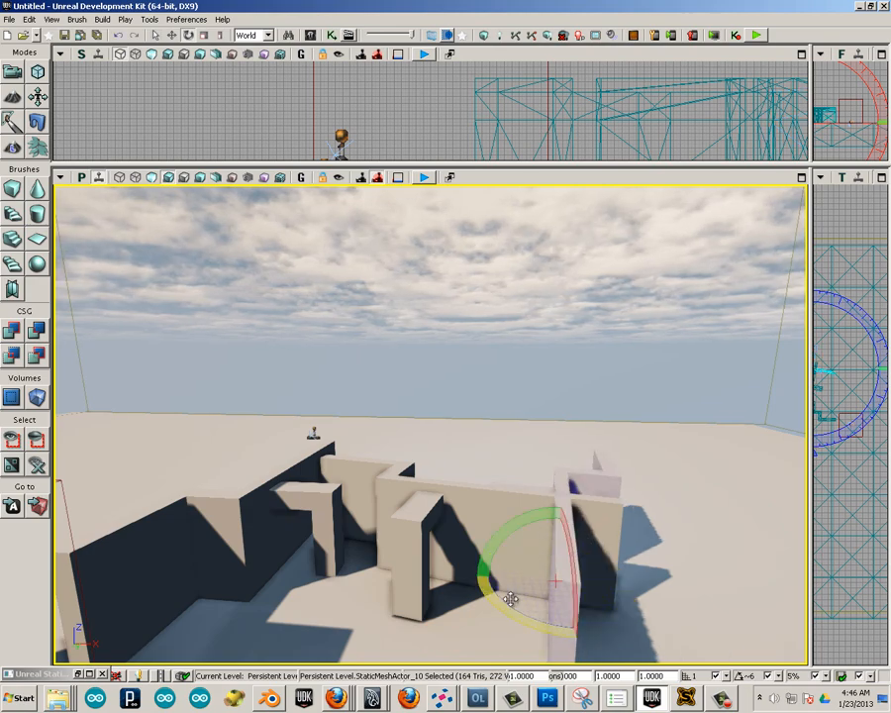
Position the perpendicular copy at the original wall's free end so the three walls enclose a courtyard.
{"action": "left_click_drag", "start_coordinate": [314, 386], "coordinate": [548, 396]}
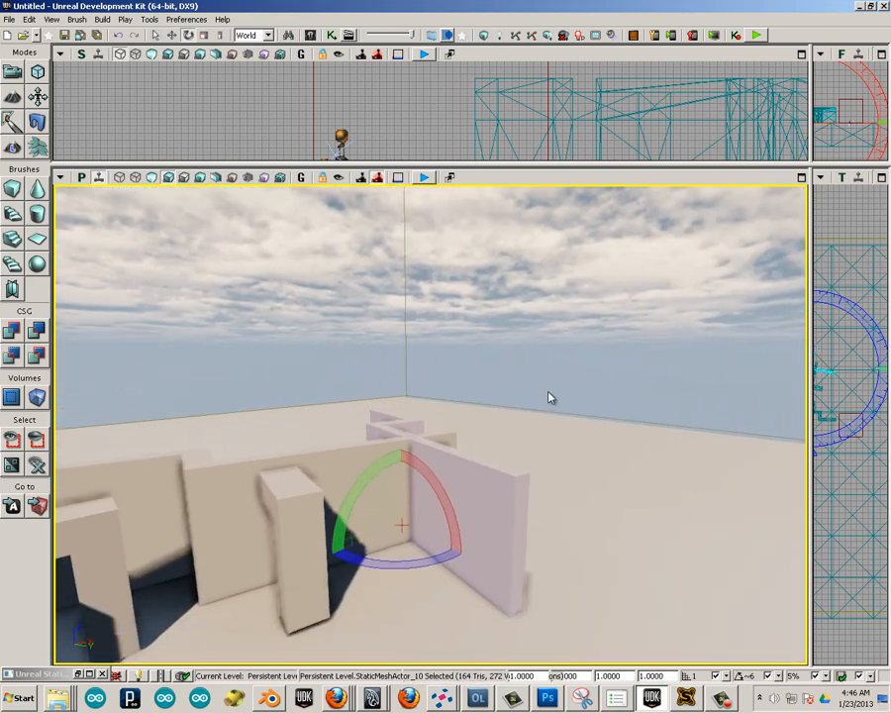
{"action": "key", "text": "w"}
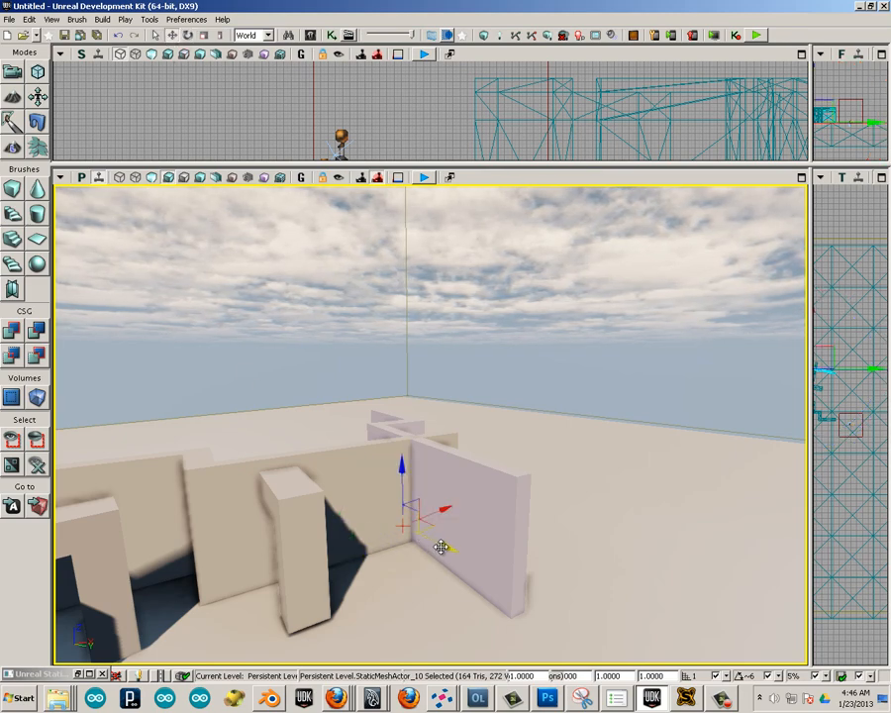
{"action": "left_click_drag", "start_coordinate": [442, 548], "coordinate": [550, 667]}
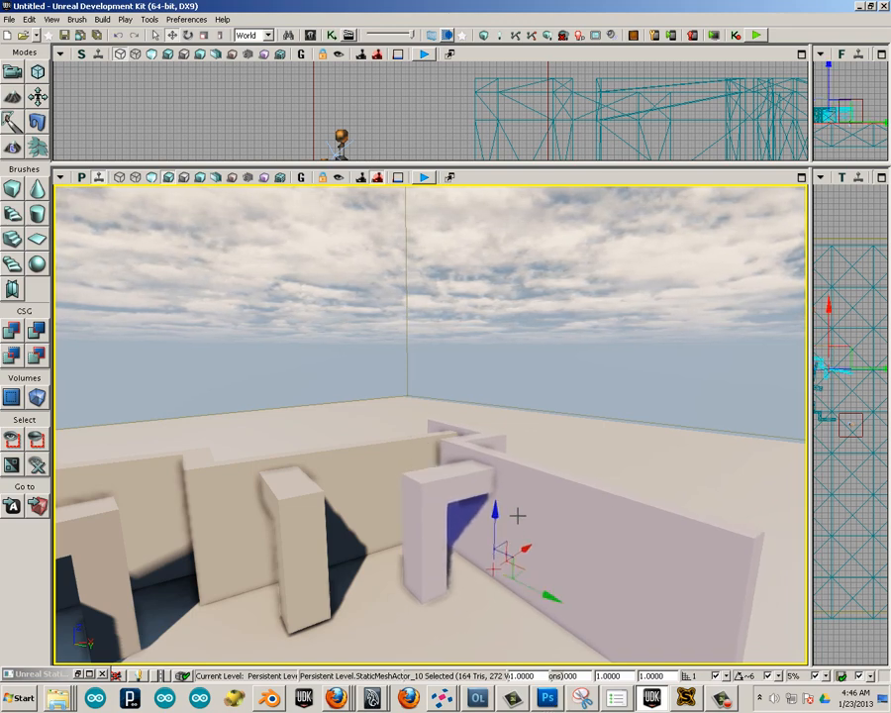
{"action": "left_click_drag", "start_coordinate": [519, 539], "coordinate": [503, 576]}
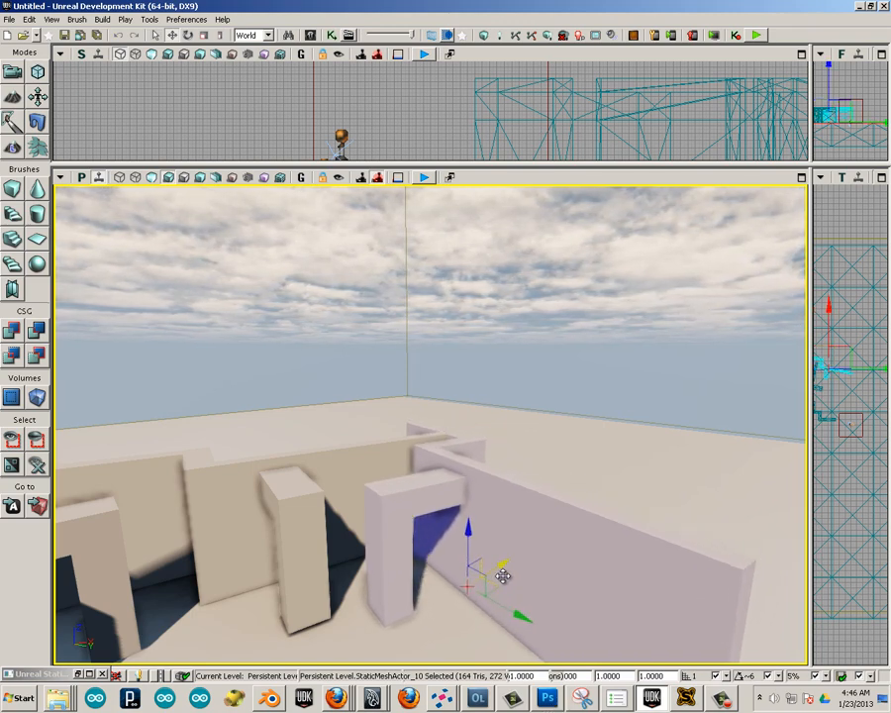
{"action": "middle_click_drag", "start_coordinate": [225, 397], "coordinate": [318, 556]}
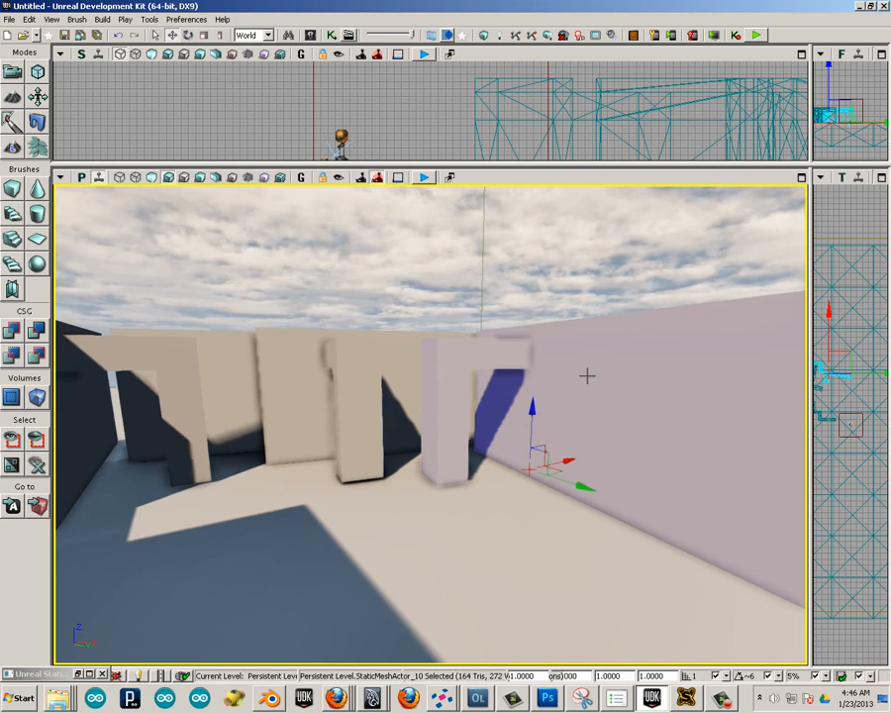
Check the light map resolution settings in the properties of the new side wall and the middle wall.
{"action": "key", "text": "F4"}
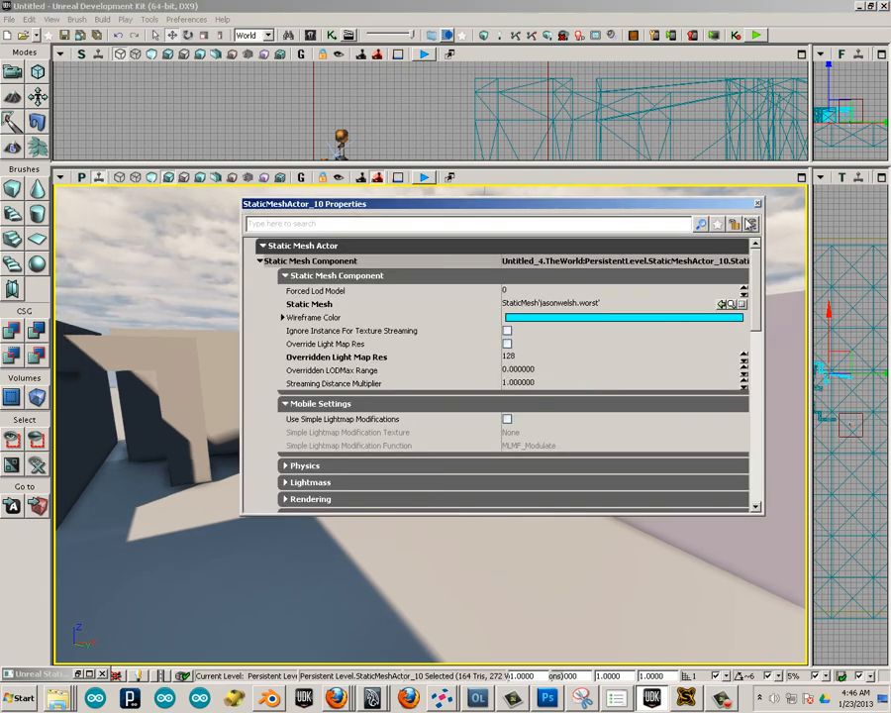
{"action": "left_click", "coordinate": [758, 205]}
{"action": "left_click", "coordinate": [428, 381]}
{"action": "key", "text": "F4"}
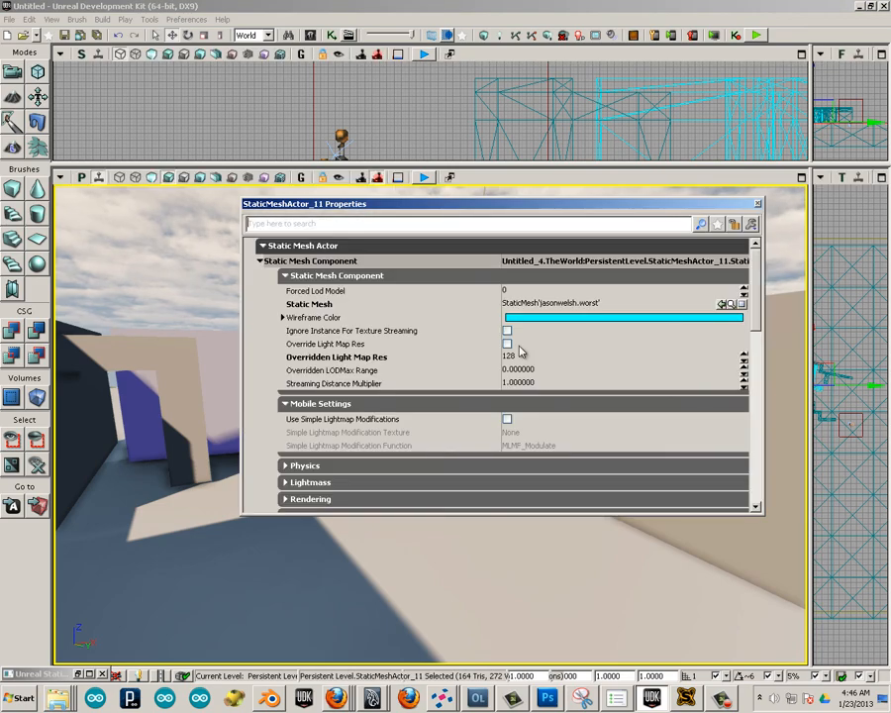
{"action": "left_click", "coordinate": [758, 207]}
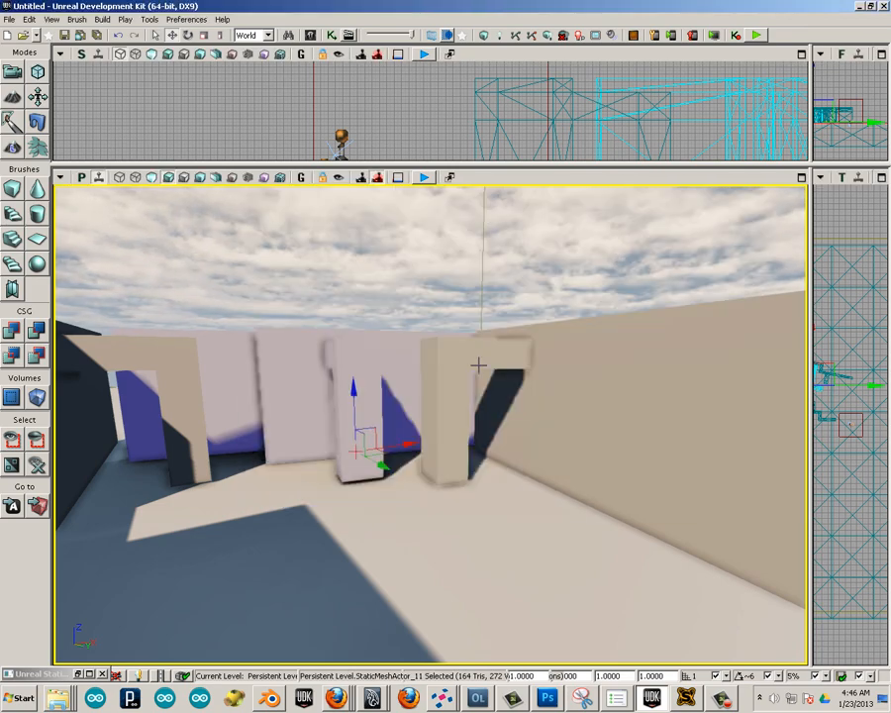
Build the level's lighting at Production quality with Lightmass, including BSP and static meshes.
{"action": "left_click_drag", "start_coordinate": [421, 496], "coordinate": [382, 242]}
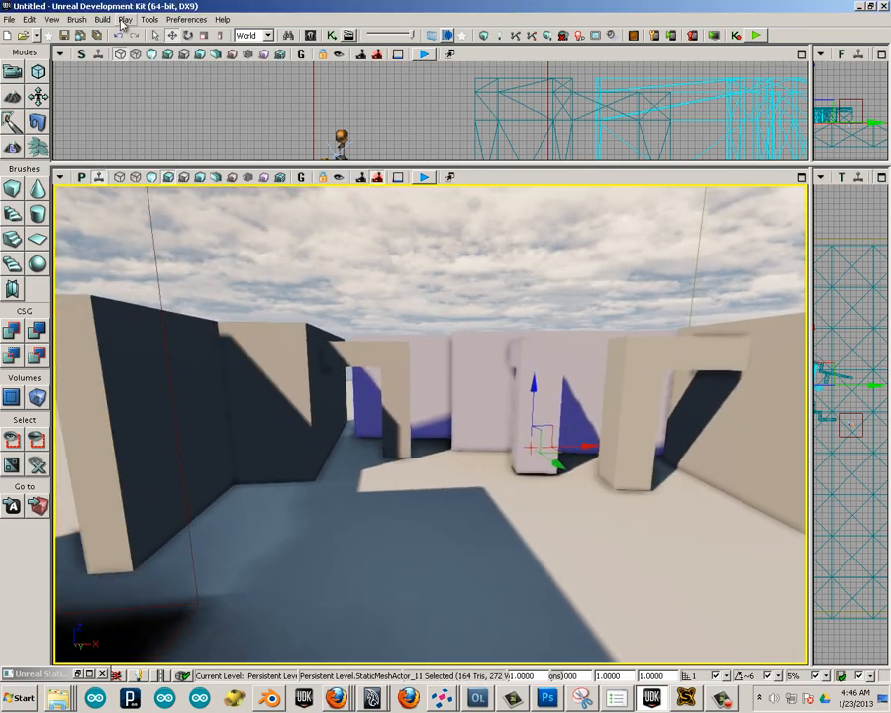
{"action": "left_click", "coordinate": [124, 19]}
{"action": "mouse_move", "coordinate": [105, 20]}
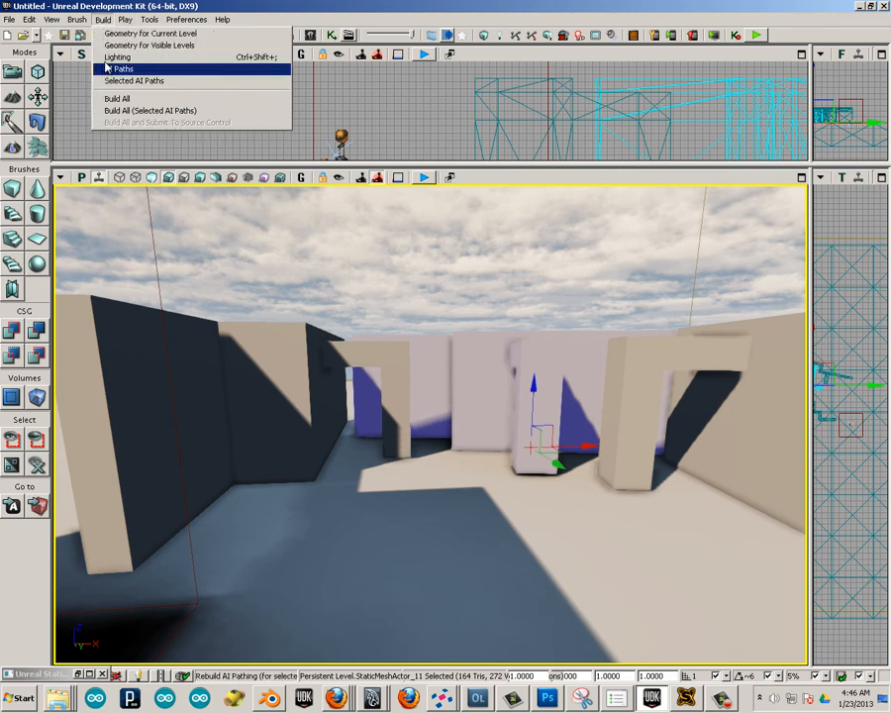
{"action": "left_click", "coordinate": [113, 58]}
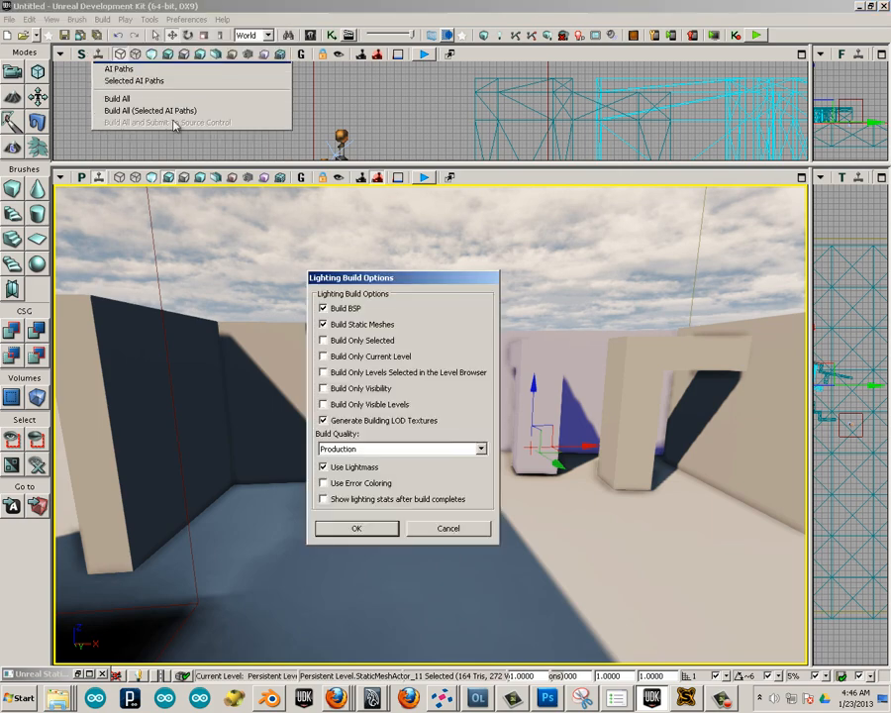
{"action": "left_click", "coordinate": [365, 529]}
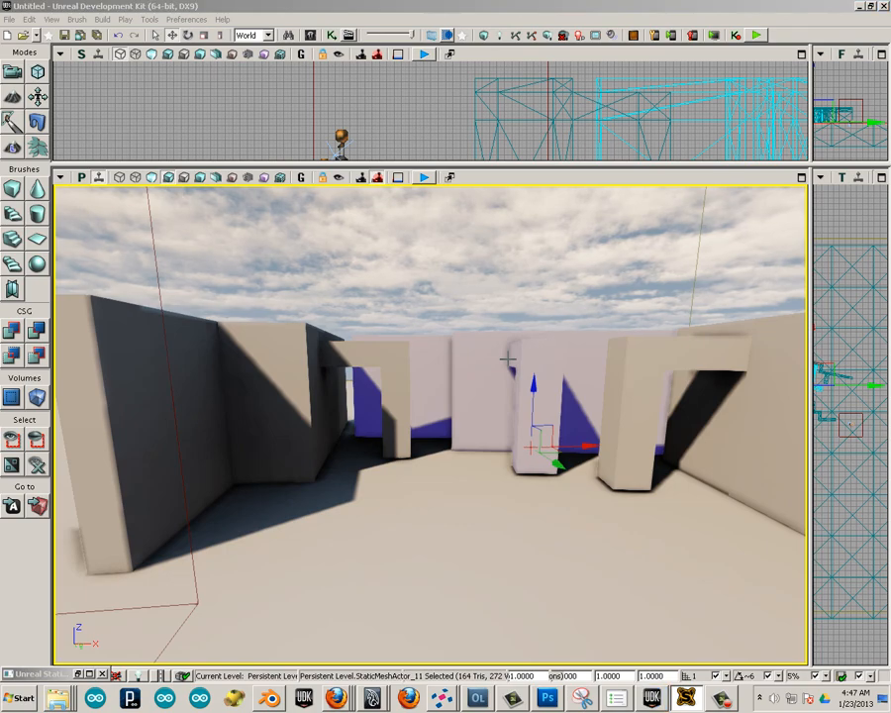
Examine the baked lighting and shadows around all the wall pieces, and select the floor in place of the wall.
{"action": "left_click_drag", "start_coordinate": [468, 536], "coordinate": [422, 303]}
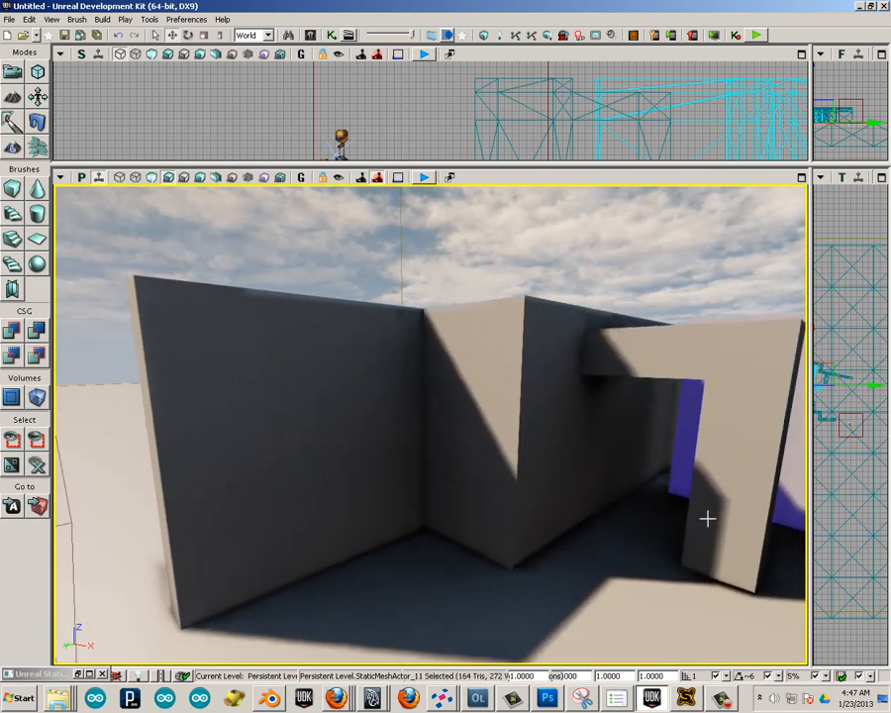
{"action": "left_click_drag", "start_coordinate": [707, 518], "coordinate": [691, 504]}
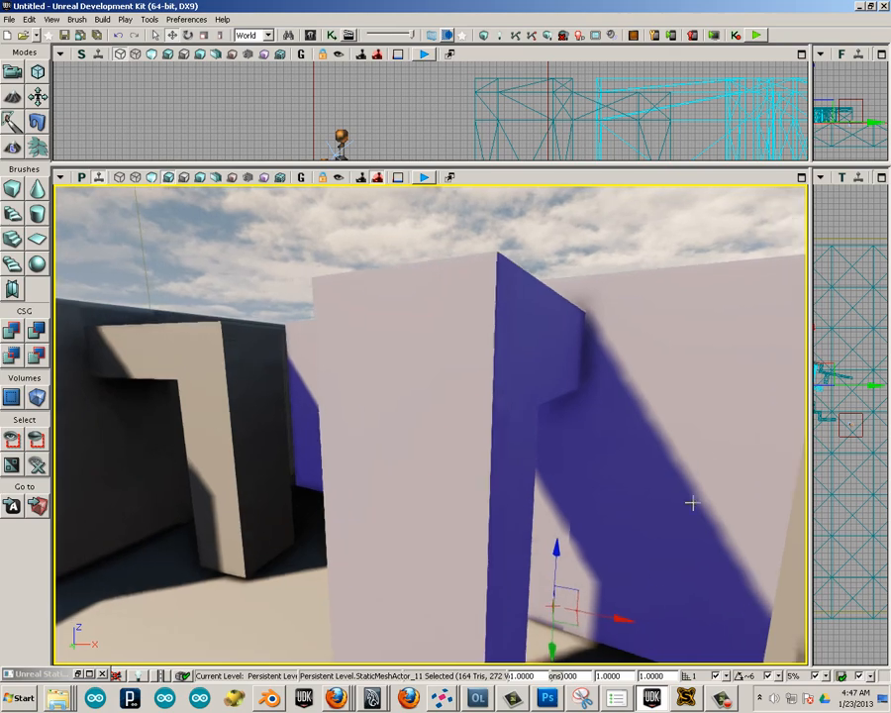
{"action": "mouse_move", "coordinate": [567, 529]}
{"action": "left_mouse_down"}
{"action": "mouse_move", "coordinate": [311, 585]}
{"action": "mouse_move", "coordinate": [231, 541]}
{"action": "mouse_move", "coordinate": [361, 489]}
{"action": "mouse_move", "coordinate": [529, 578]}
{"action": "mouse_move", "coordinate": [466, 515]}
{"action": "mouse_move", "coordinate": [213, 322]}
{"action": "mouse_move", "coordinate": [227, 505]}
{"action": "left_mouse_up"}
{"action": "mouse_move", "coordinate": [239, 463]}
{"action": "left_mouse_down"}
{"action": "mouse_move", "coordinate": [314, 449]}
{"action": "mouse_move", "coordinate": [584, 445]}
{"action": "mouse_move", "coordinate": [109, 416]}
{"action": "mouse_move", "coordinate": [50, 182]}
{"action": "mouse_move", "coordinate": [60, 266]}
{"action": "mouse_move", "coordinate": [91, 281]}
{"action": "mouse_move", "coordinate": [333, 183]}
{"action": "mouse_move", "coordinate": [52, 183]}
{"action": "mouse_move", "coordinate": [61, 284]}
{"action": "mouse_move", "coordinate": [54, 358]}
{"action": "mouse_move", "coordinate": [240, 227]}
{"action": "mouse_move", "coordinate": [121, 185]}
{"action": "left_mouse_up"}
{"action": "left_click_drag", "start_coordinate": [50, 185], "coordinate": [55, 424]}
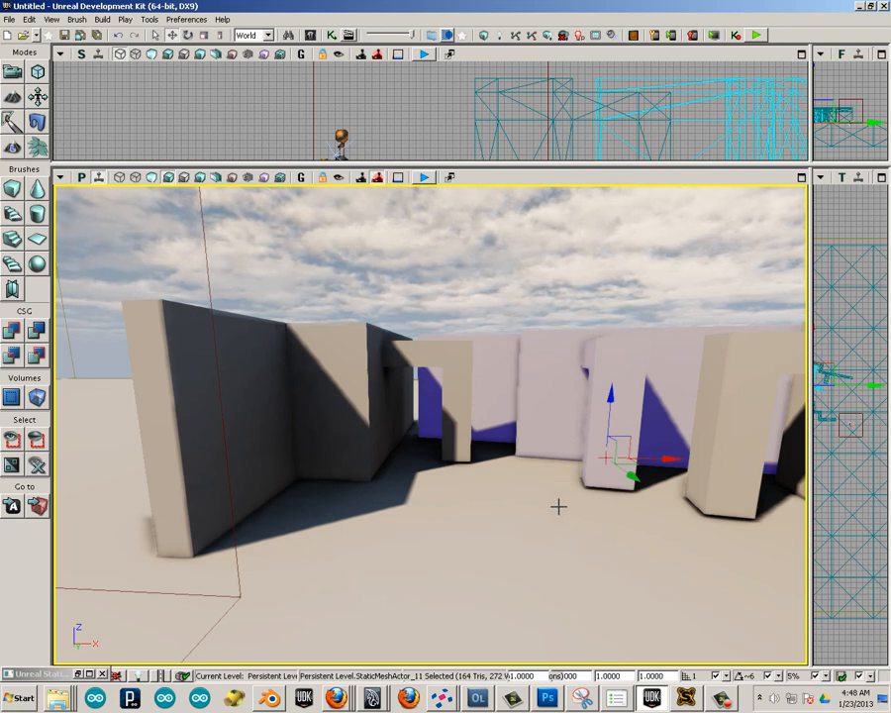
{"action": "left_click", "coordinate": [556, 503]}
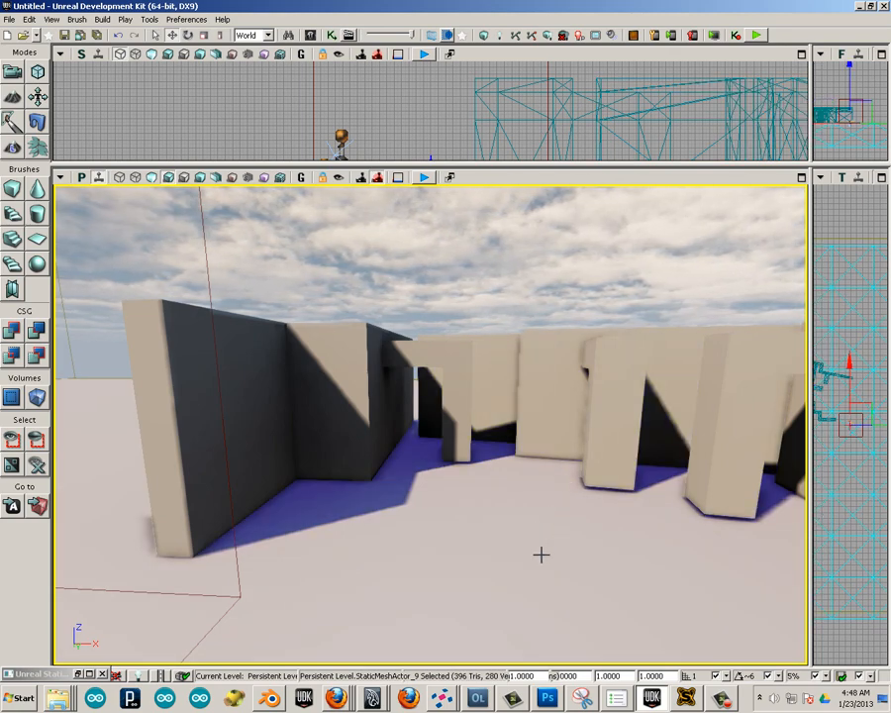